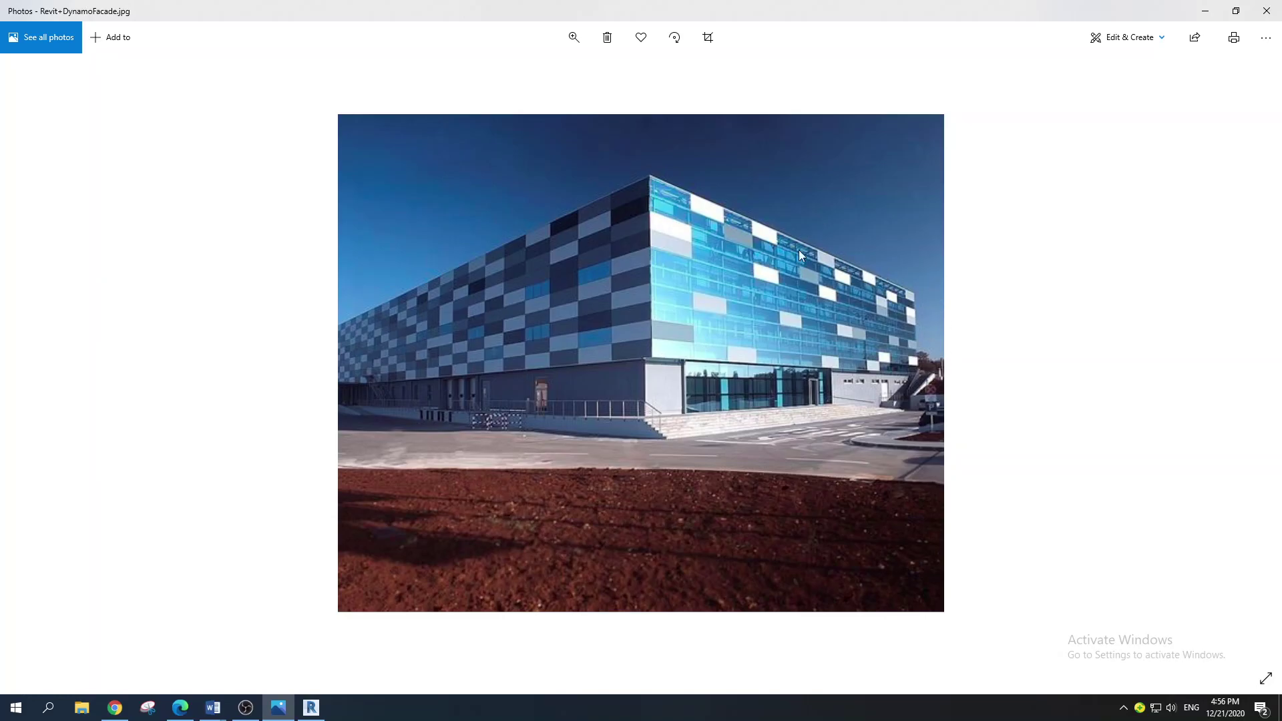
- Launch Paint through the system search and bring the enlarged facade photo back in front
scroll(799, 249, up, 3)
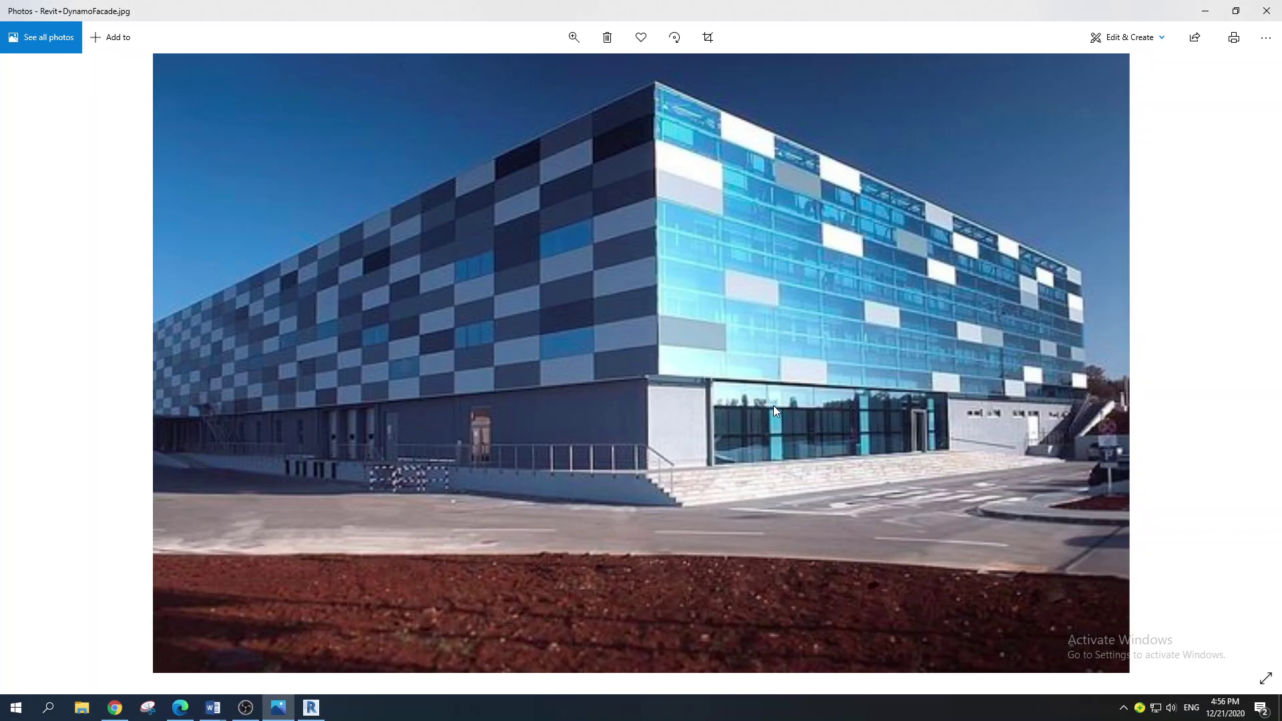
click(48, 706)
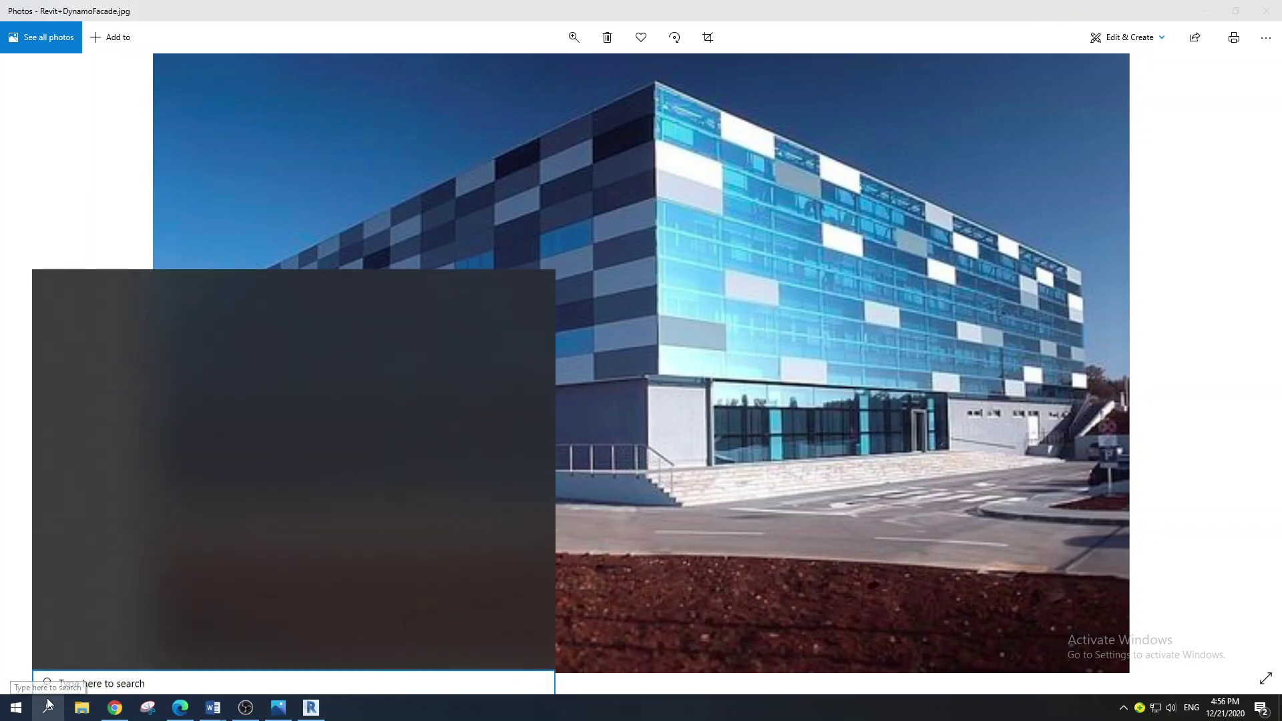
text(paint)
click(100, 398)
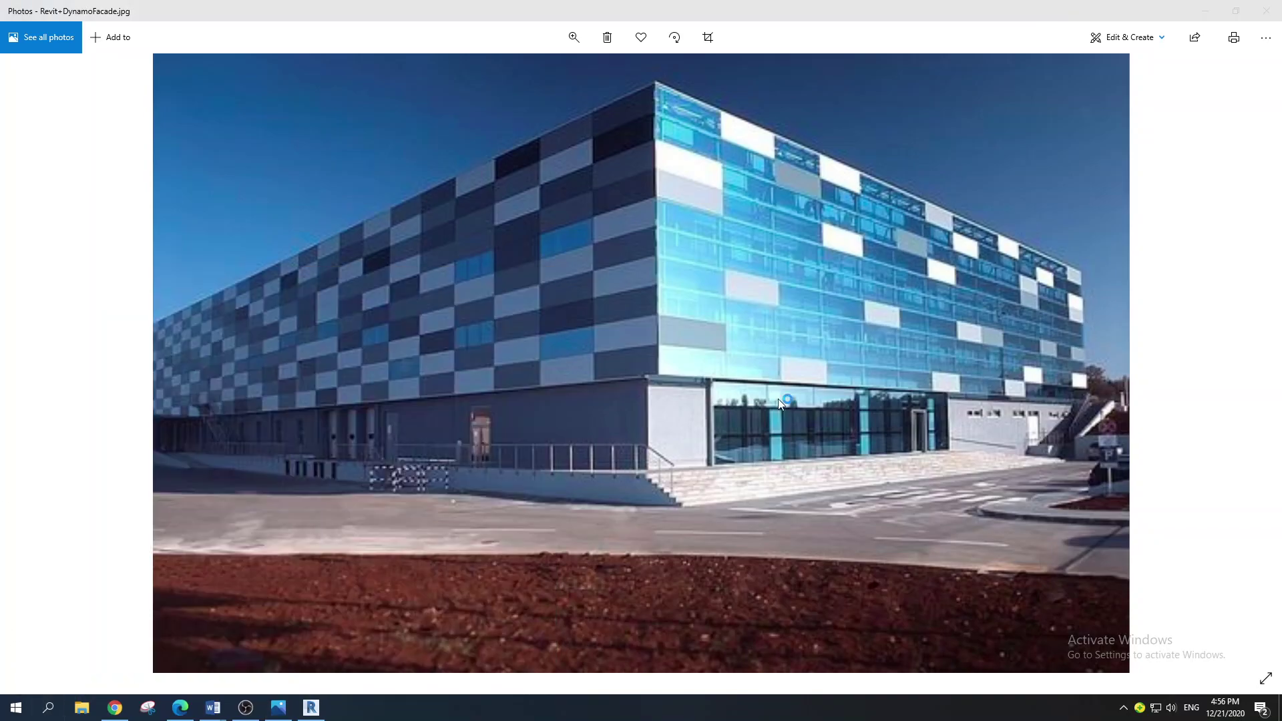
key(alt+Tab)
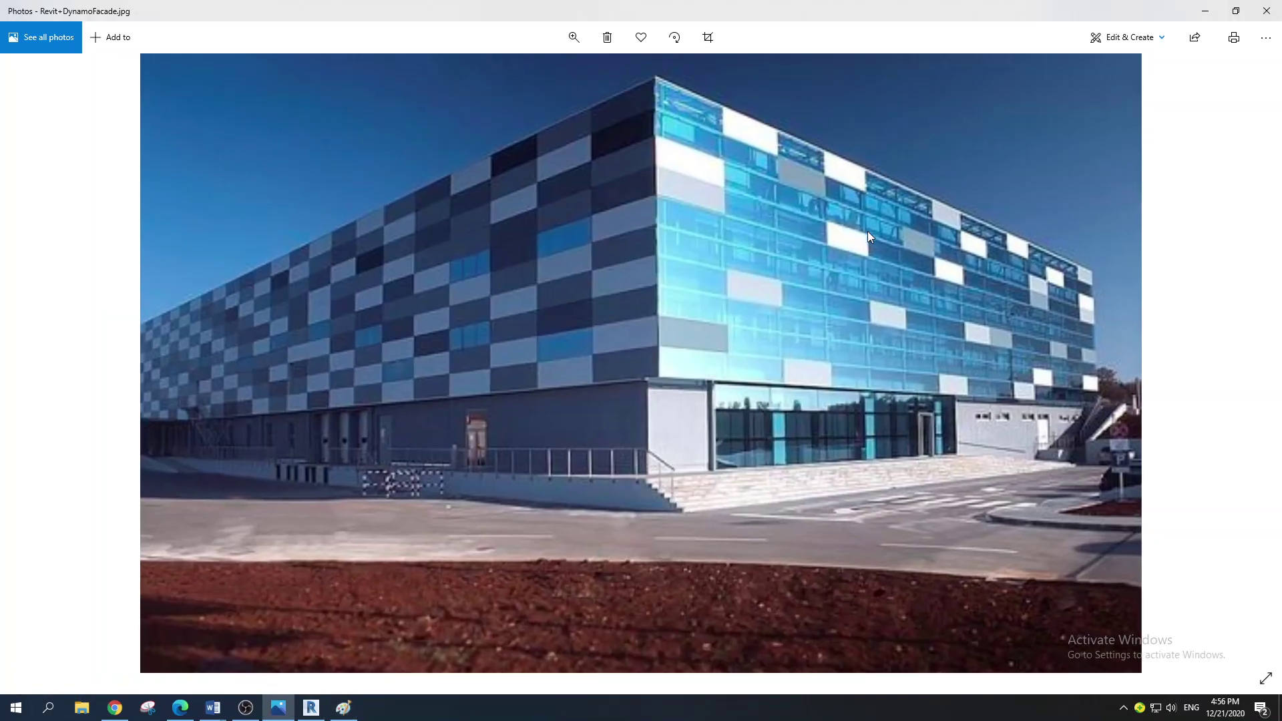
ctrl+scroll(868, 231, up, 1)
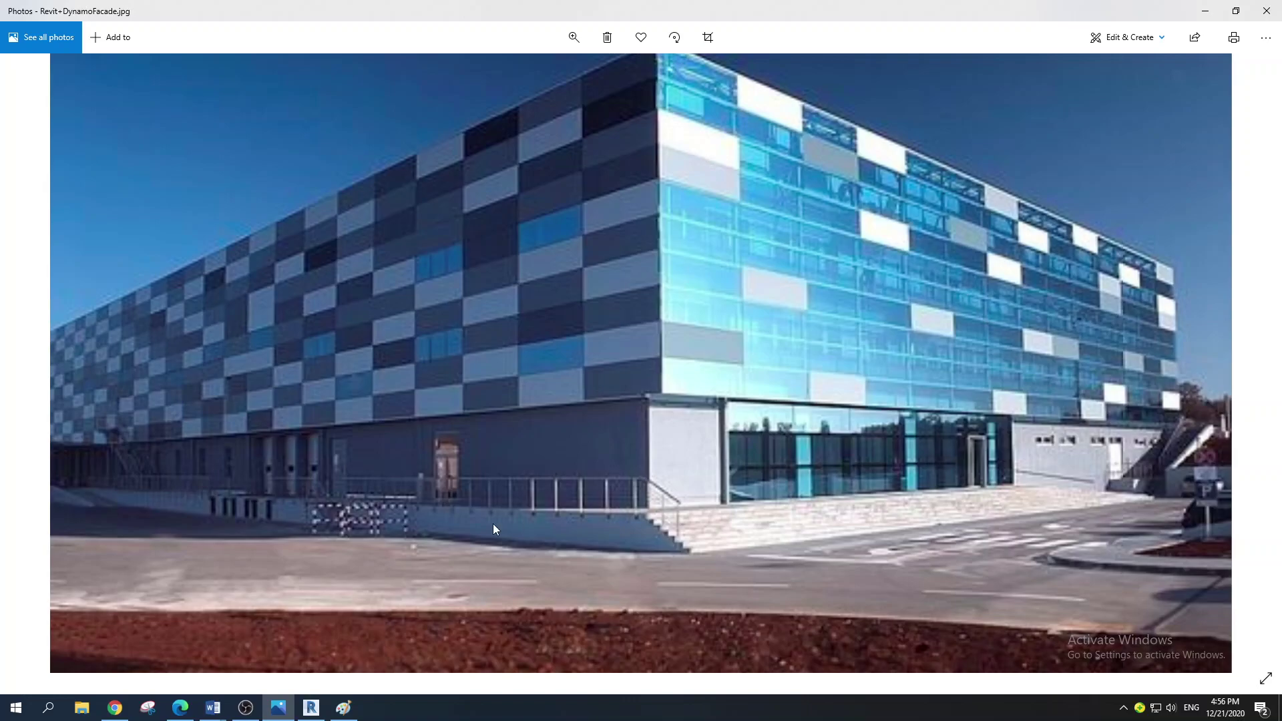
- Capture a rectangular snip of the photo's glazed facade, discard the unsaved snip file, and paste the capture into Paint
click(149, 710)
click(166, 477)
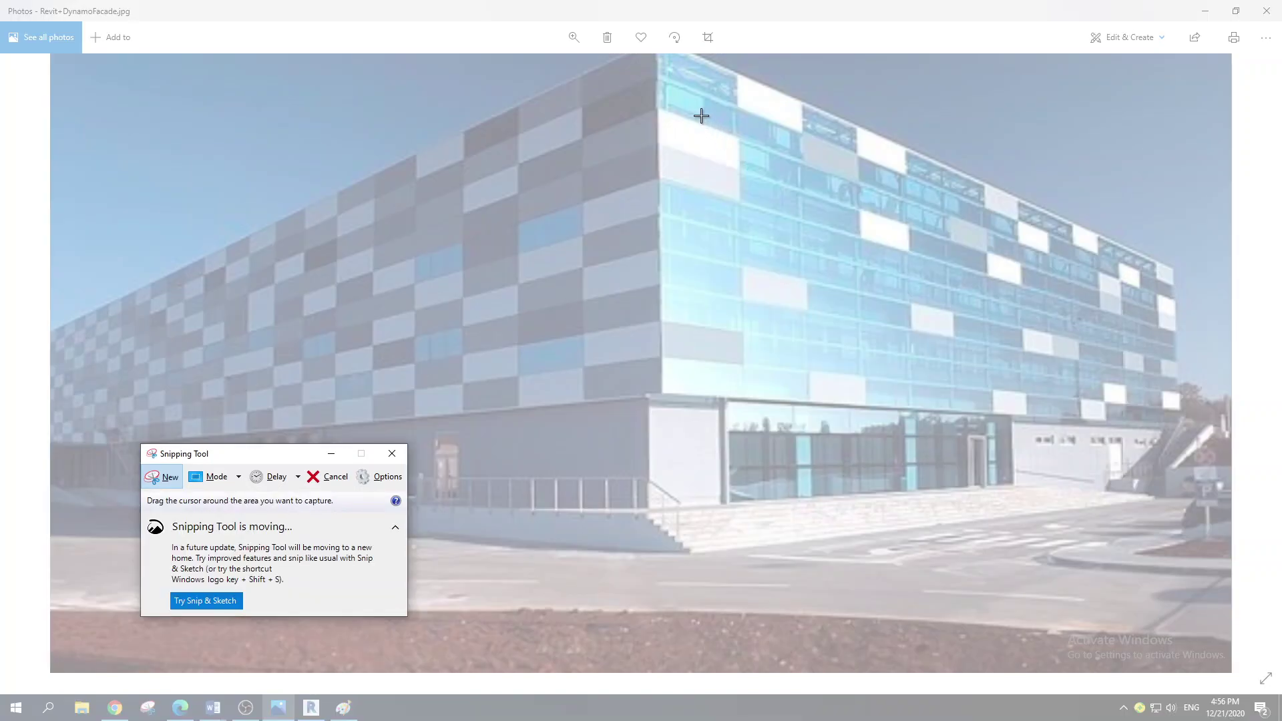
drag(702, 116, 1078, 395)
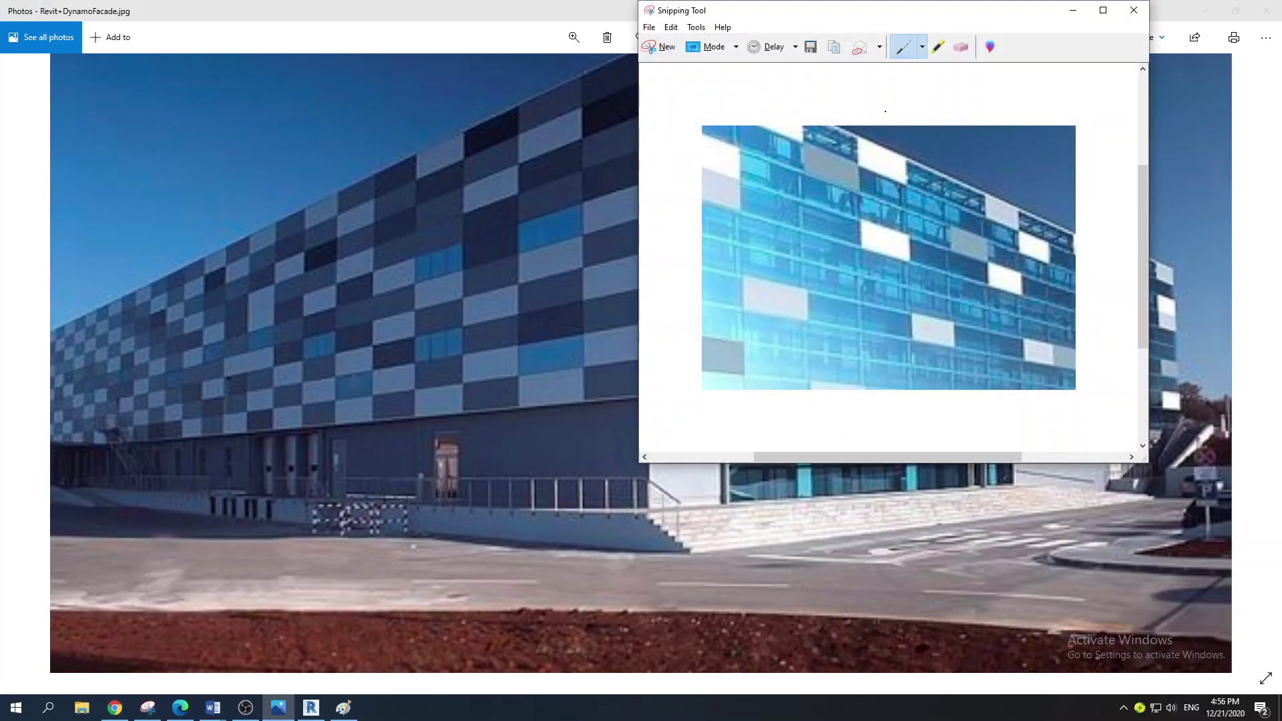
key(alt+F4)
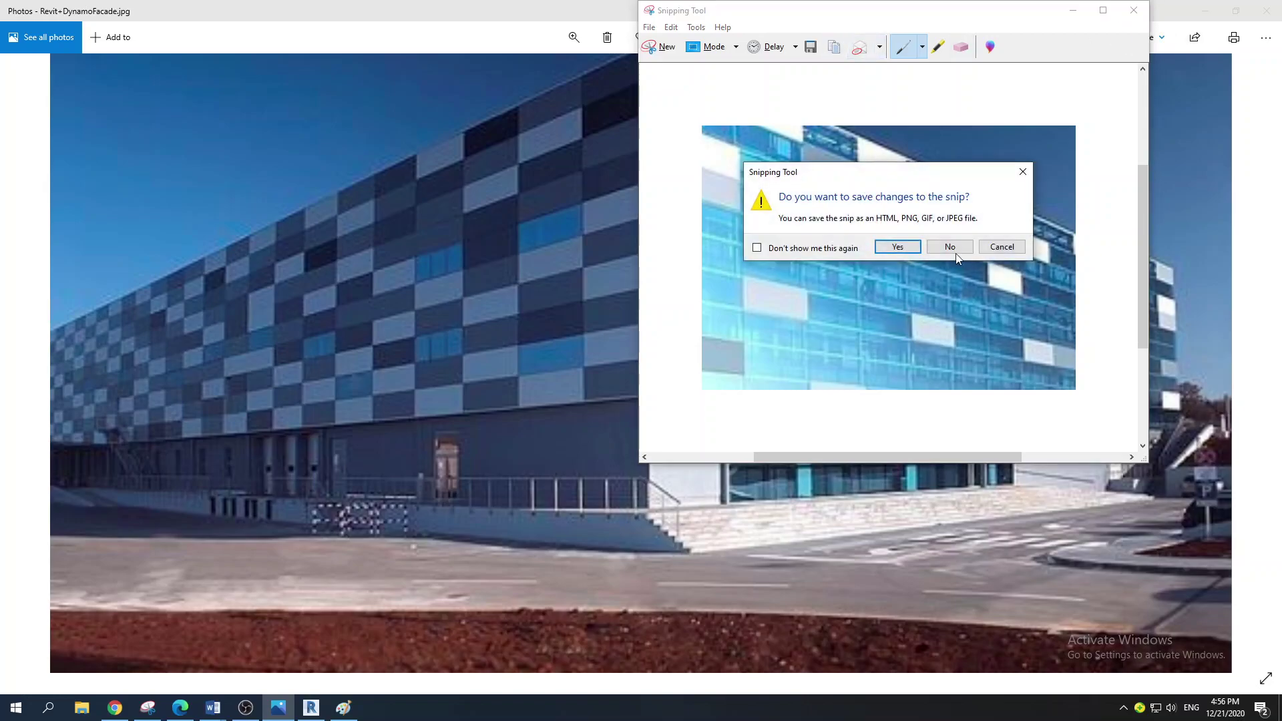
click(956, 254)
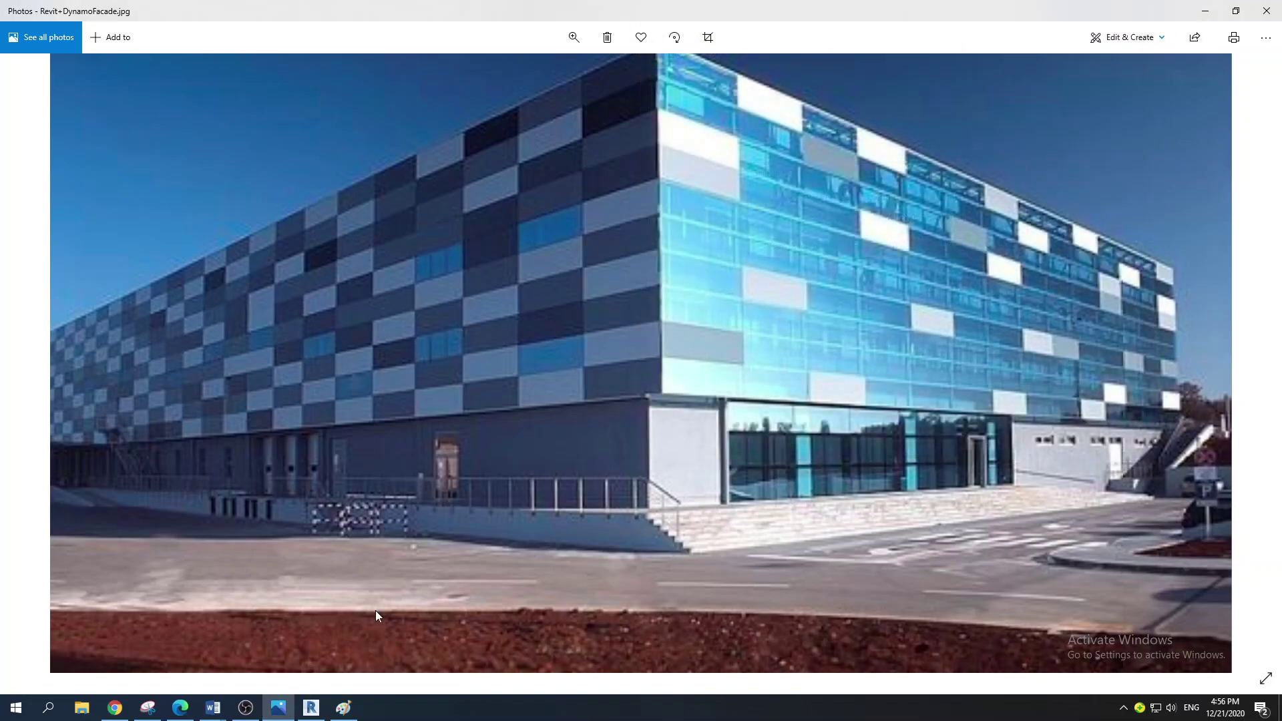
click(344, 708)
key(ctrl+v)
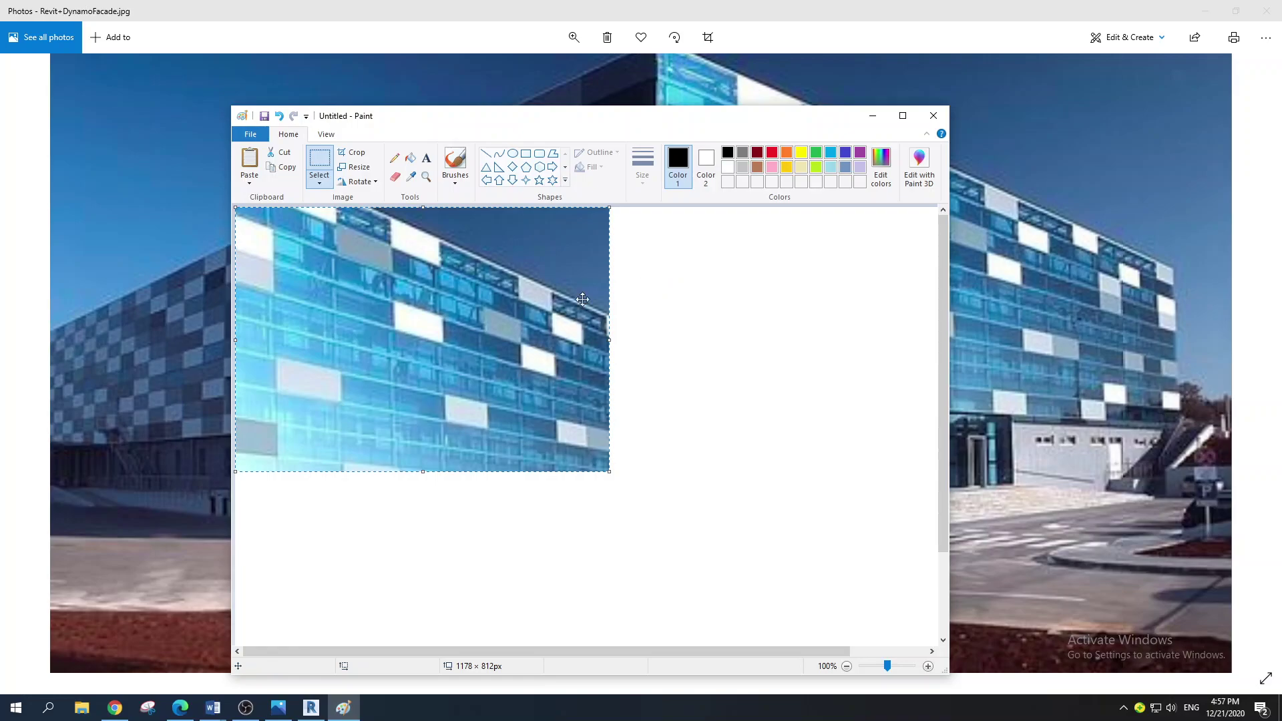
- Sample the blue glazing colour from the pasted image and check its RGB values
click(412, 178)
click(395, 348)
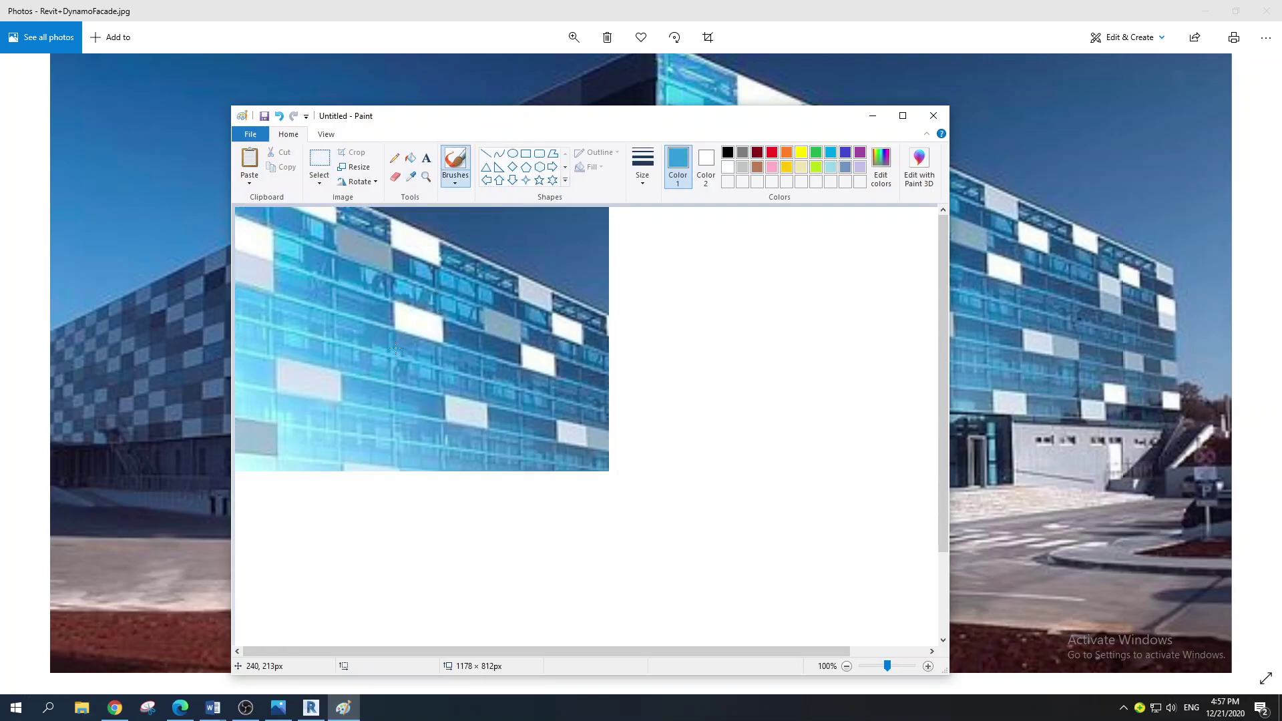
click(881, 171)
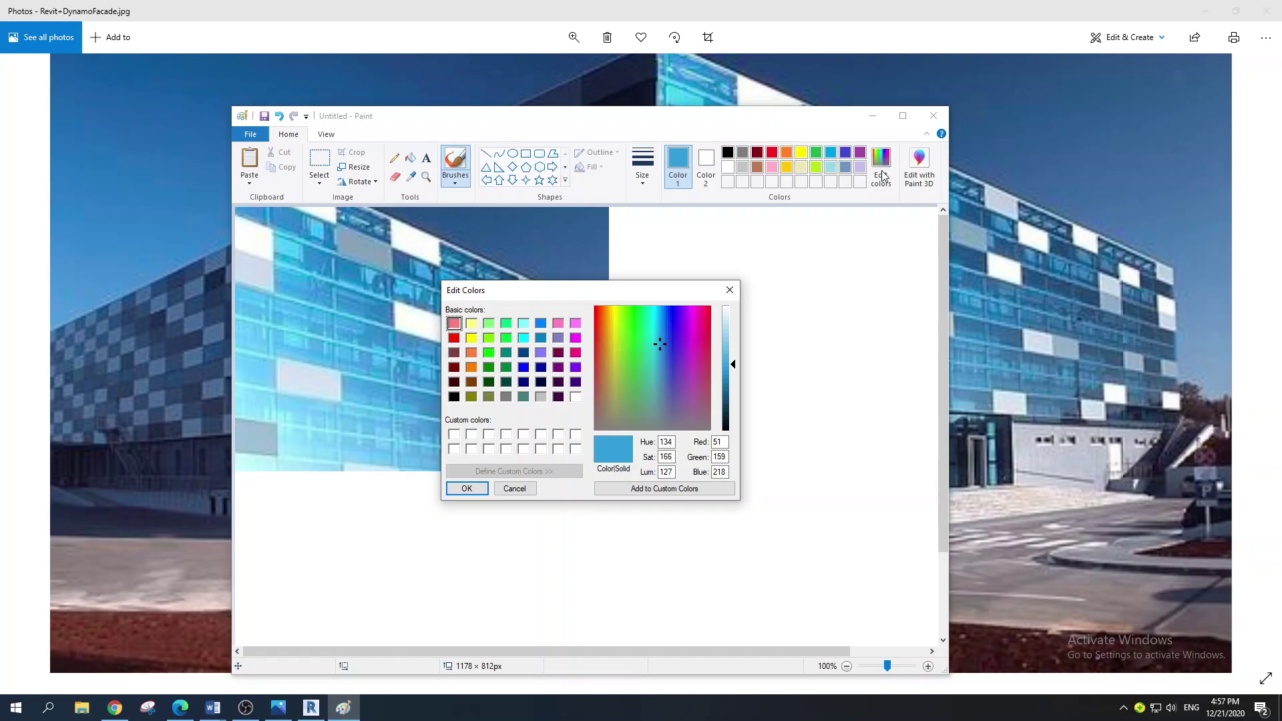
click(731, 290)
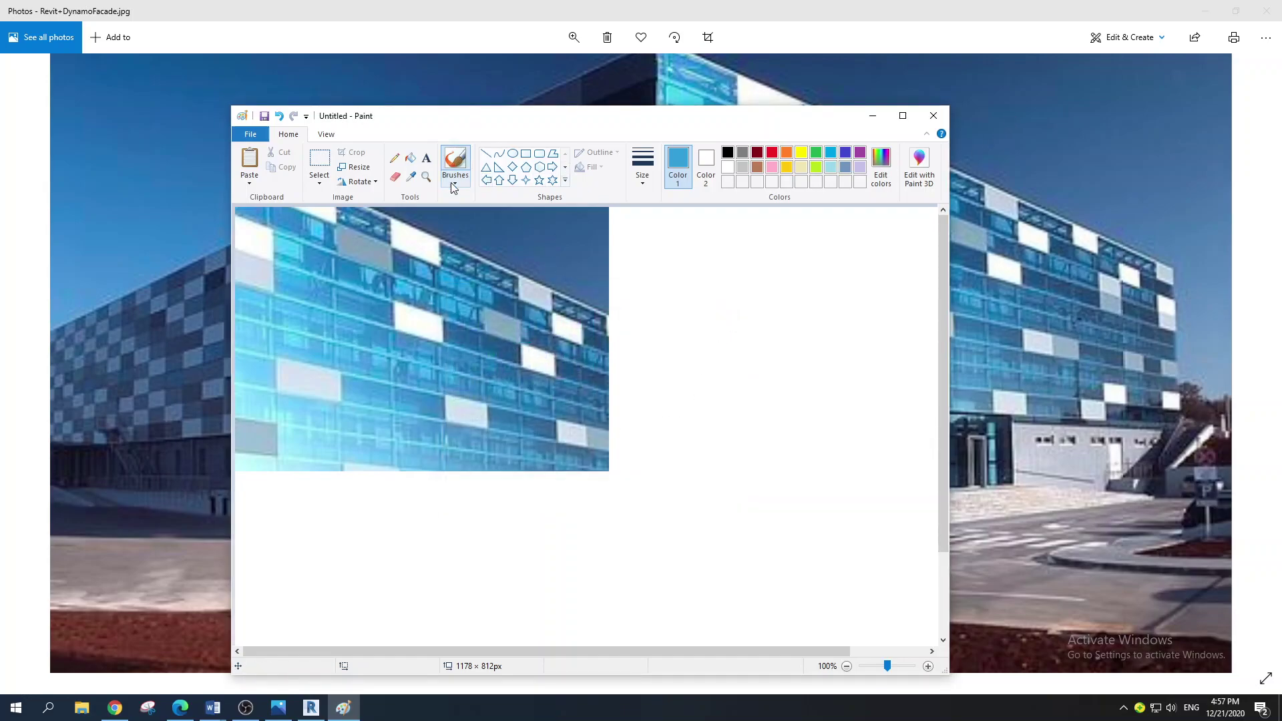
- Sample the colour of a white facade panel near the image centre and check its RGB values
click(412, 178)
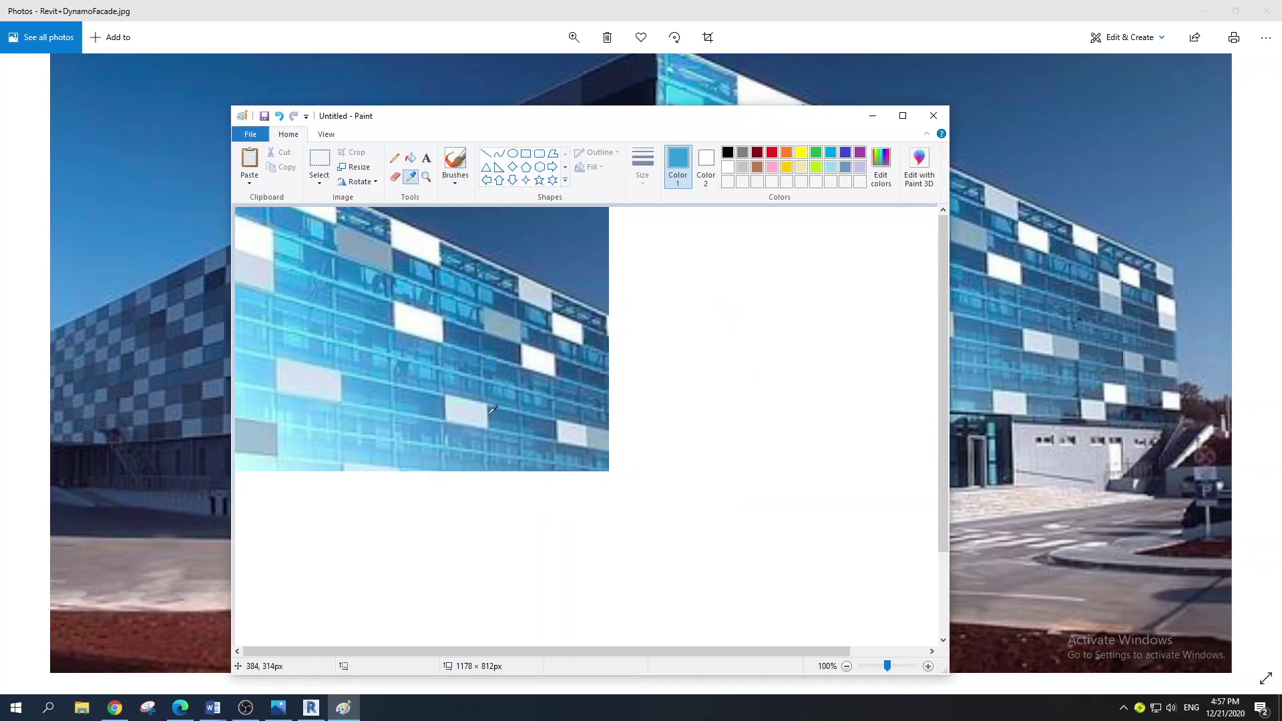
click(420, 321)
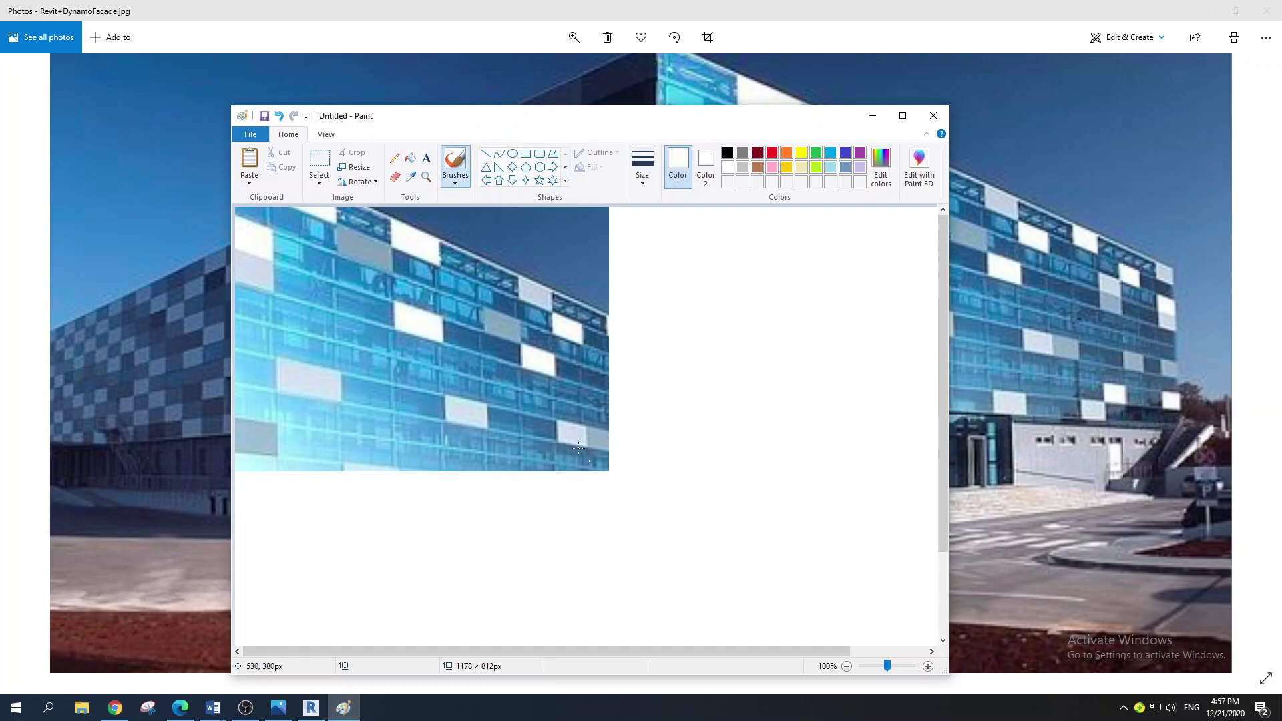
click(880, 167)
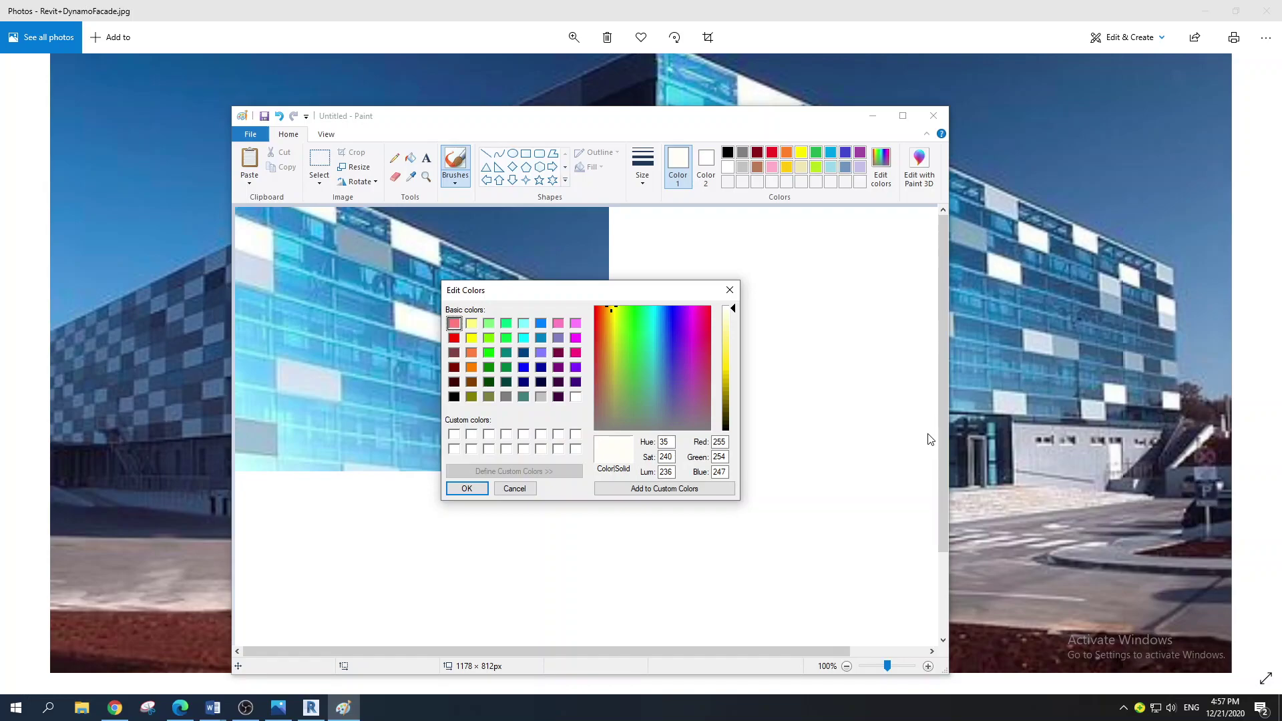
click(730, 290)
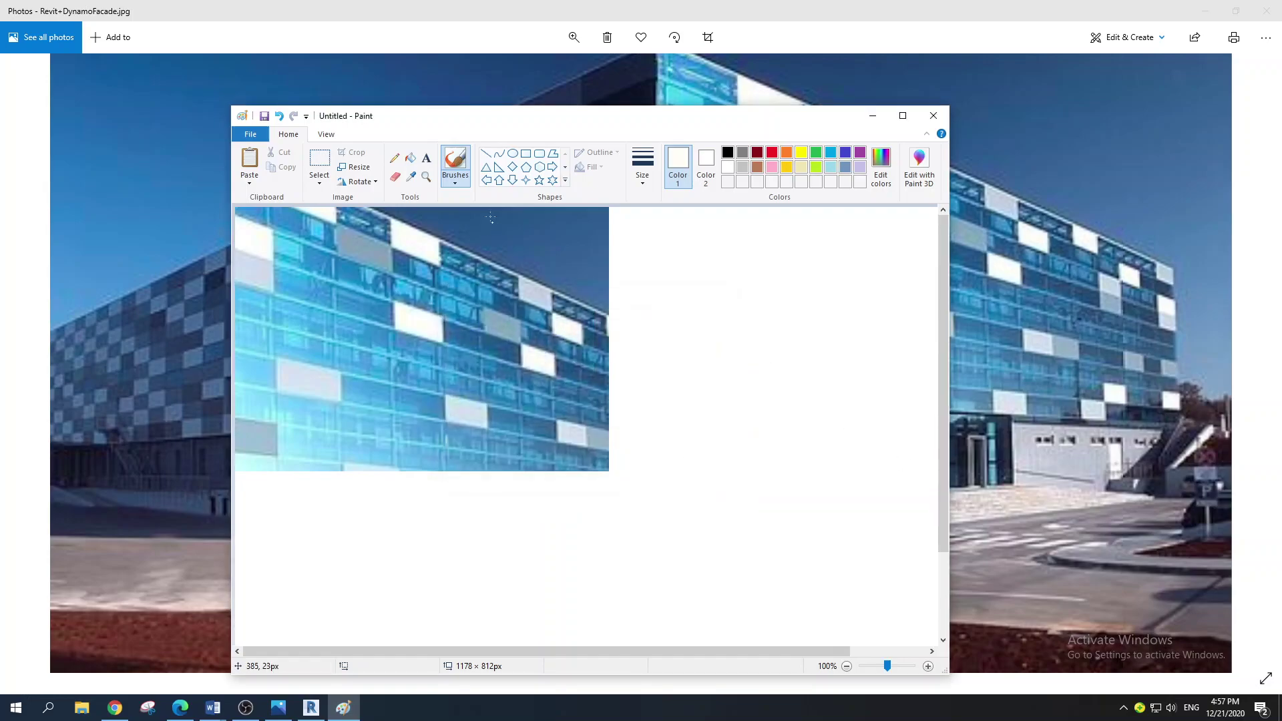
- Sample the colour of a grey-blue facade panel and check its RGB values
click(411, 177)
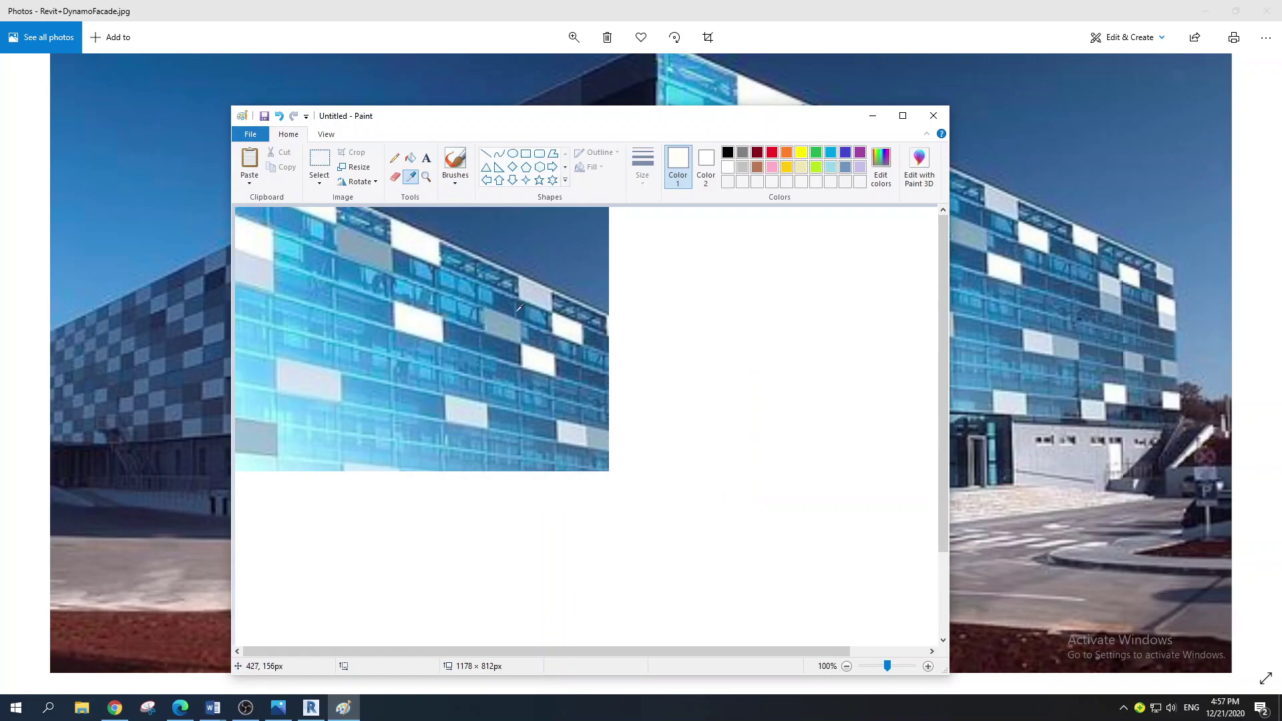
click(507, 321)
click(879, 167)
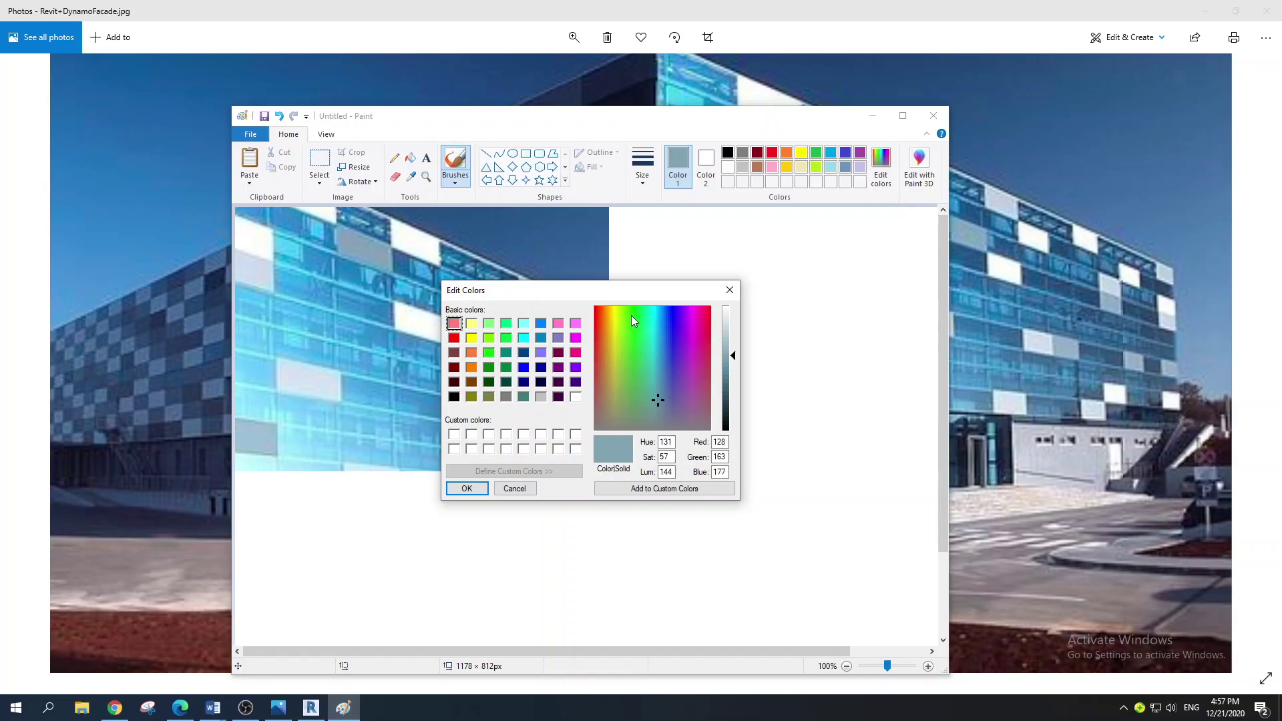
click(730, 289)
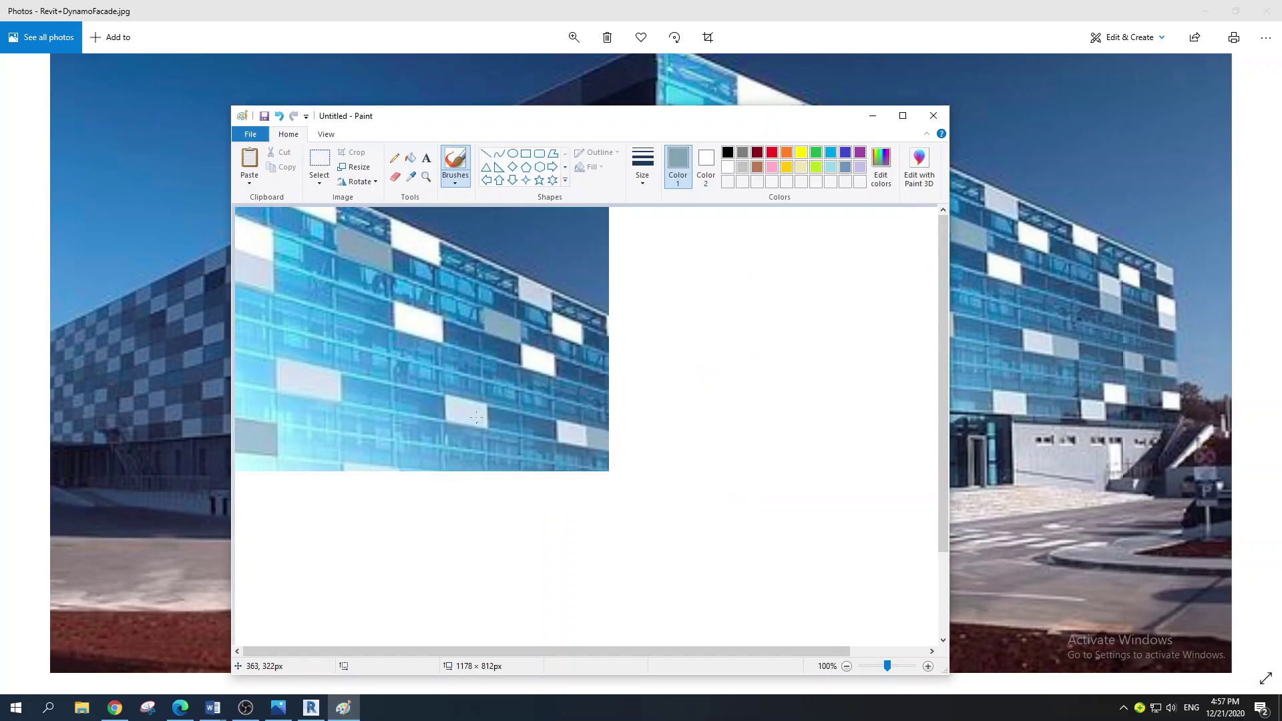
- Sample the colour of a pale facade panel, check its RGB values, and close Paint without saving
click(412, 179)
click(471, 417)
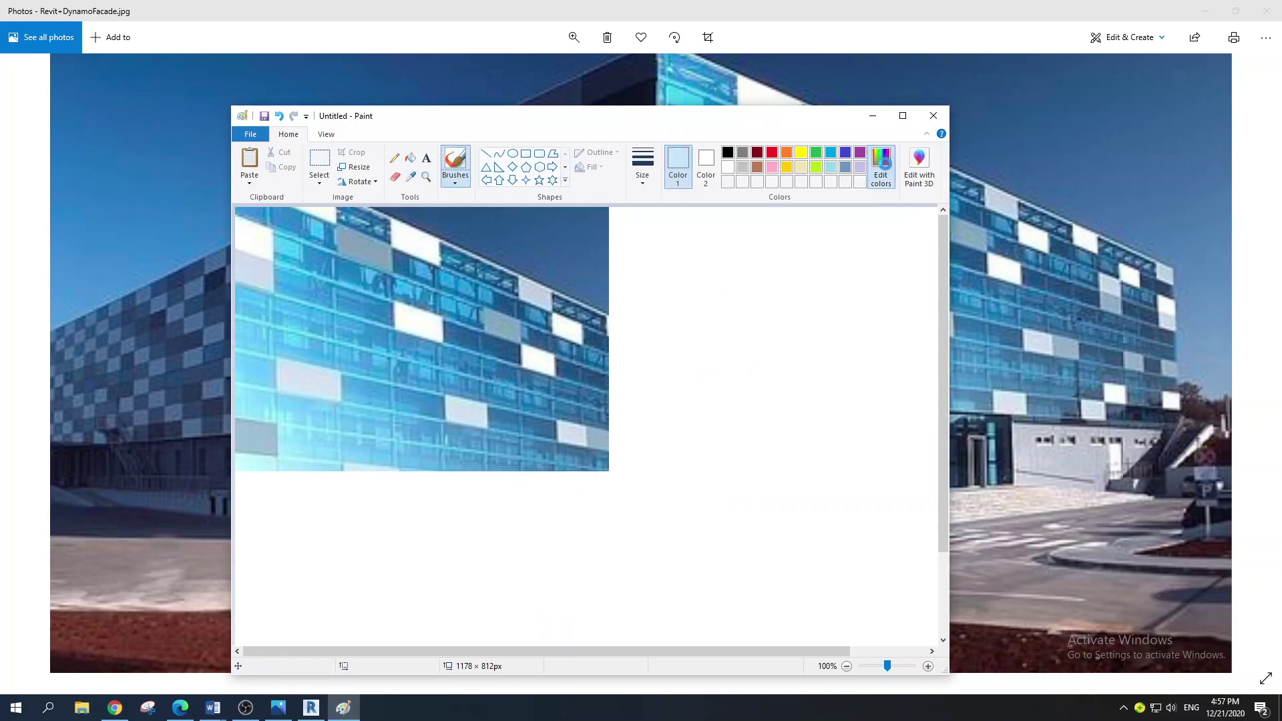
click(881, 167)
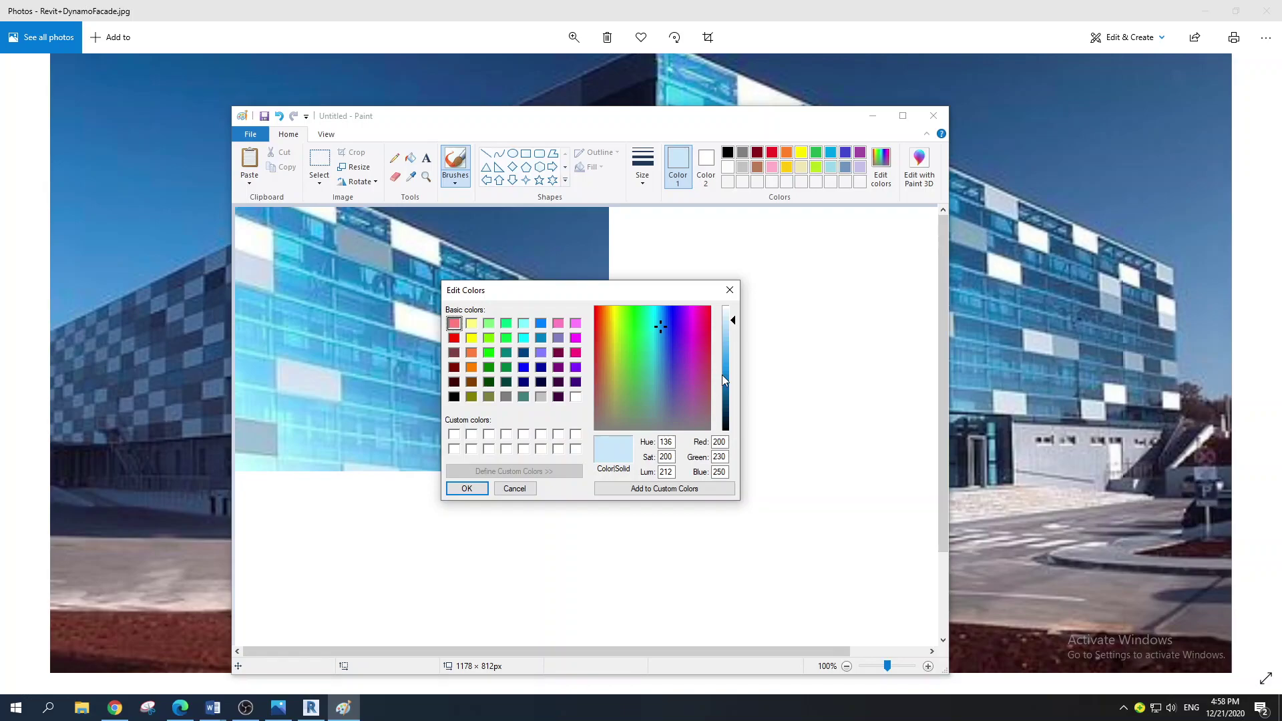
click(730, 290)
click(933, 115)
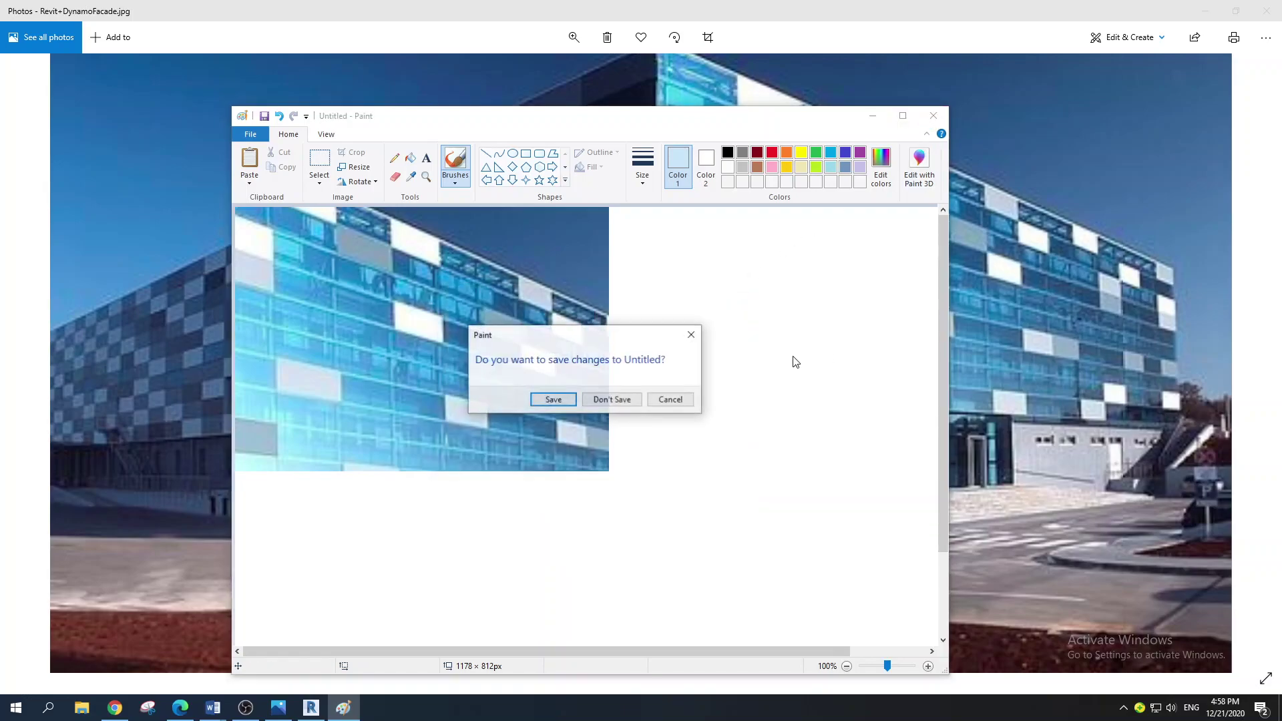
click(611, 399)
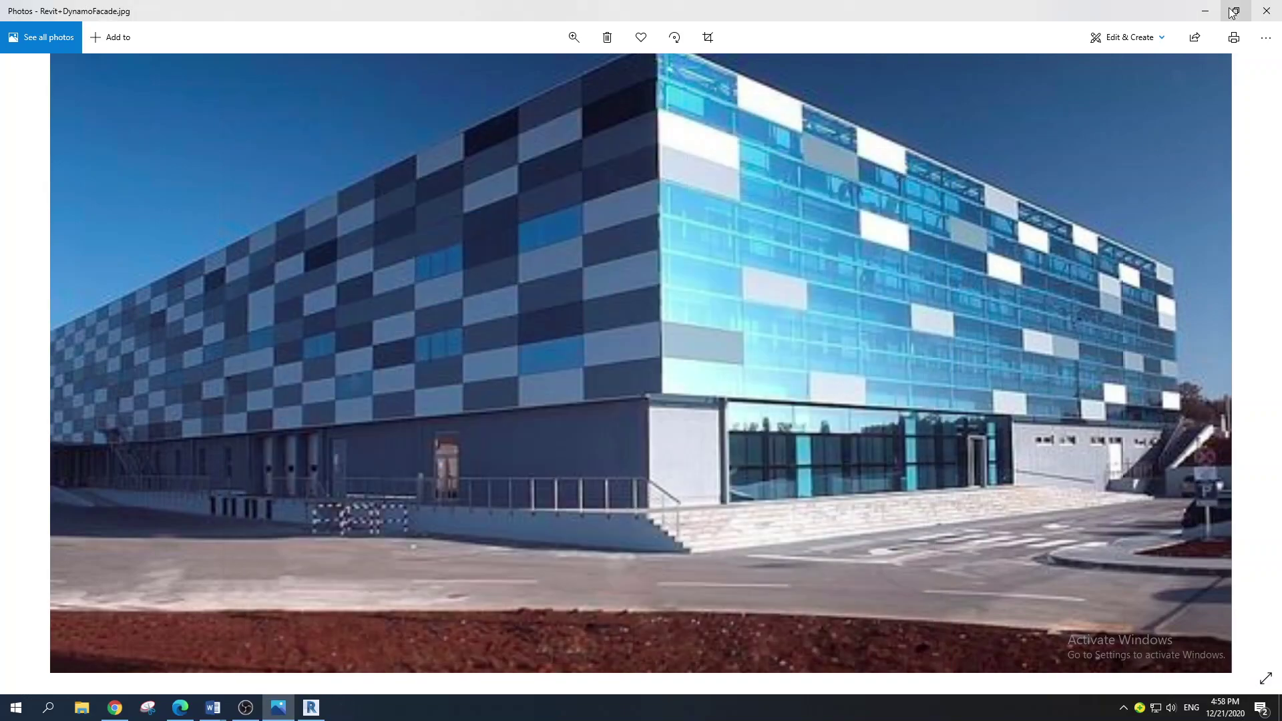
- Shrink the photo window, switch to Revit, and create a new family from the English Conceptual Mass template Metric Mass
key(super+Down)
drag(429, 117, 516, 133)
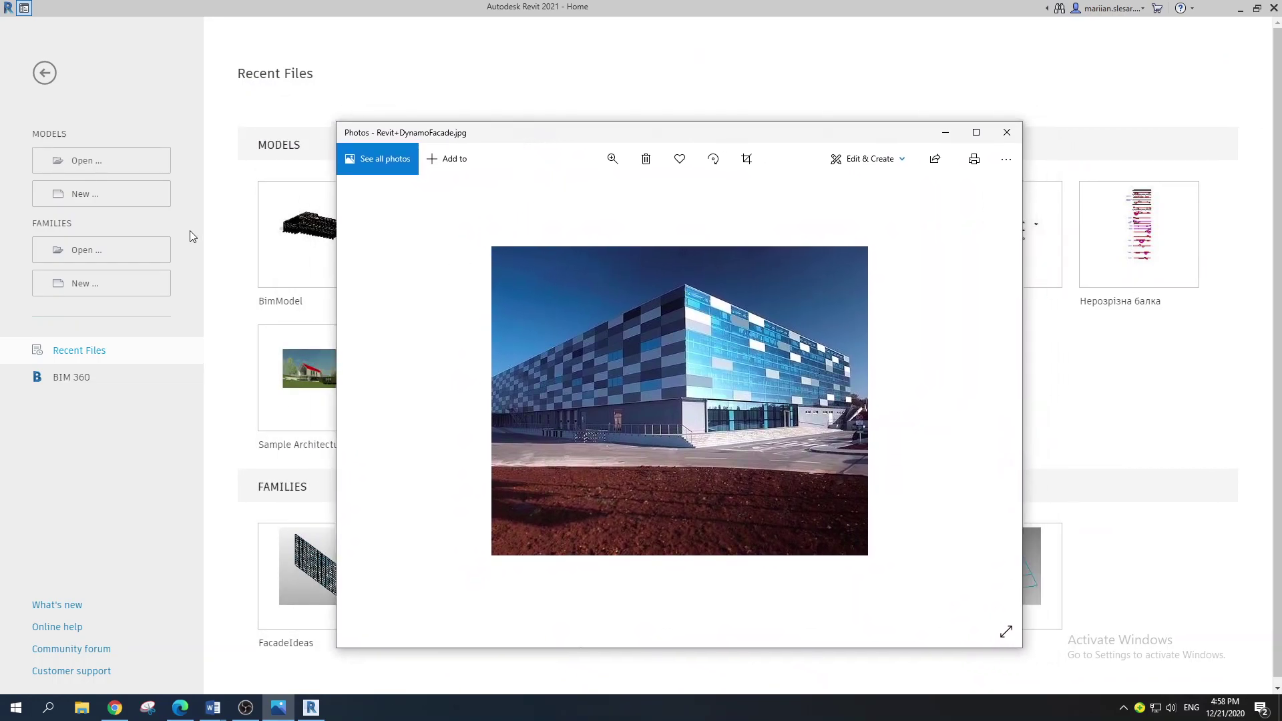
click(118, 276)
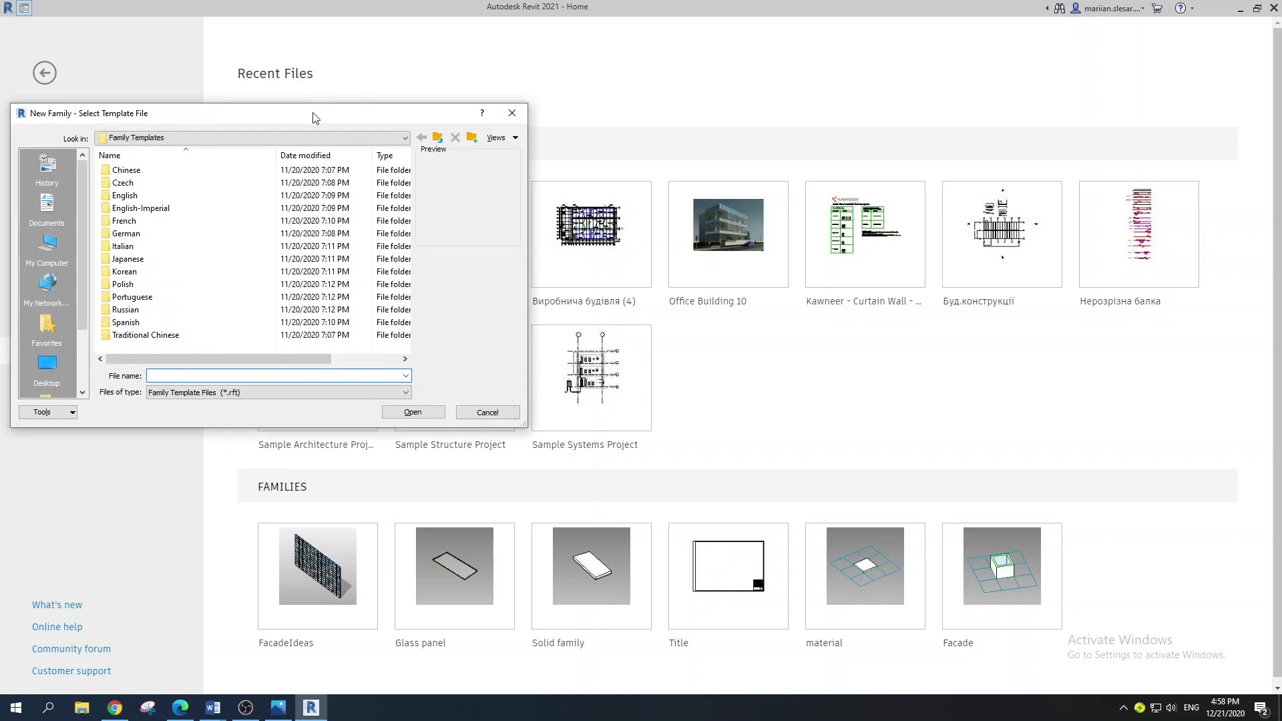
drag(315, 107, 514, 117)
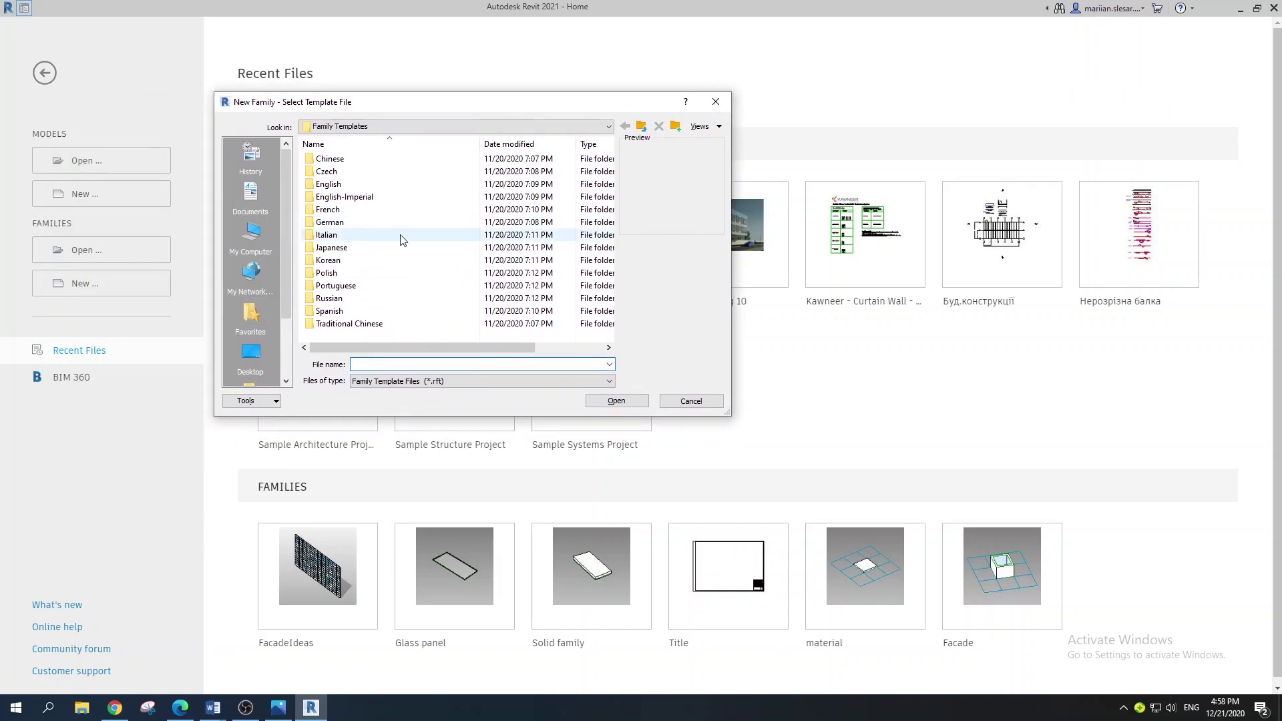
double_click(334, 184)
double_click(346, 171)
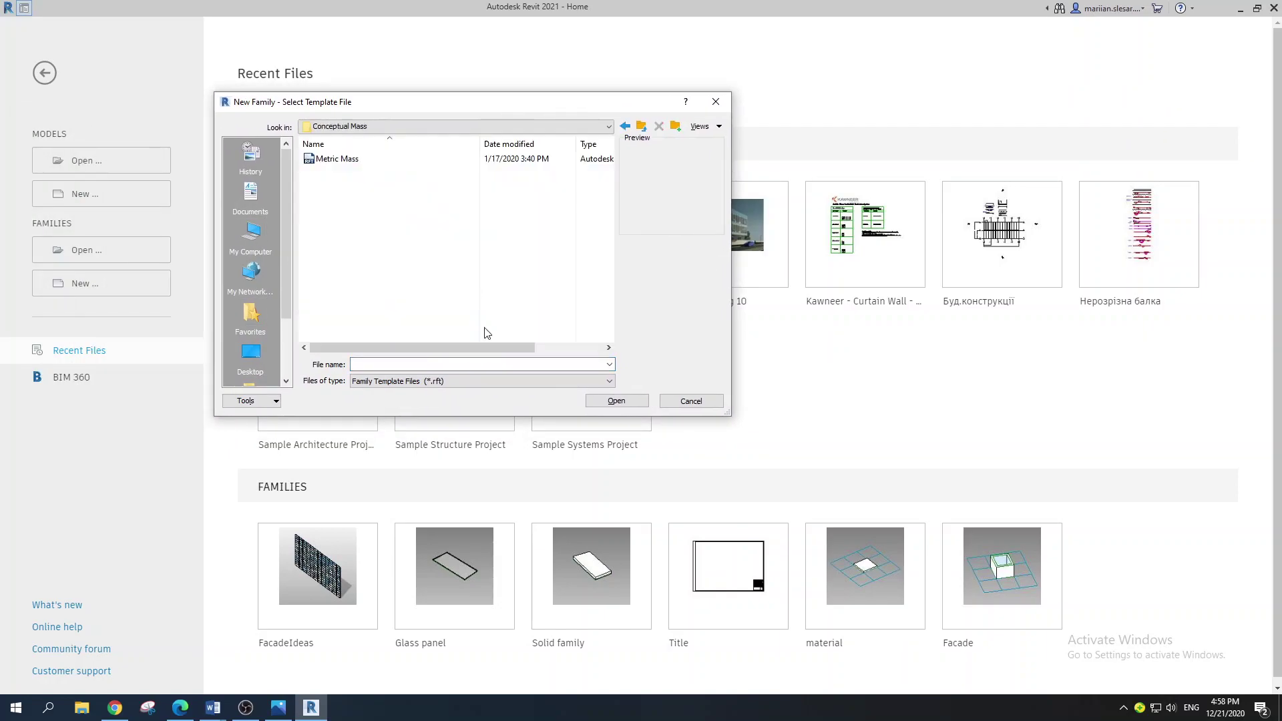
double_click(341, 161)
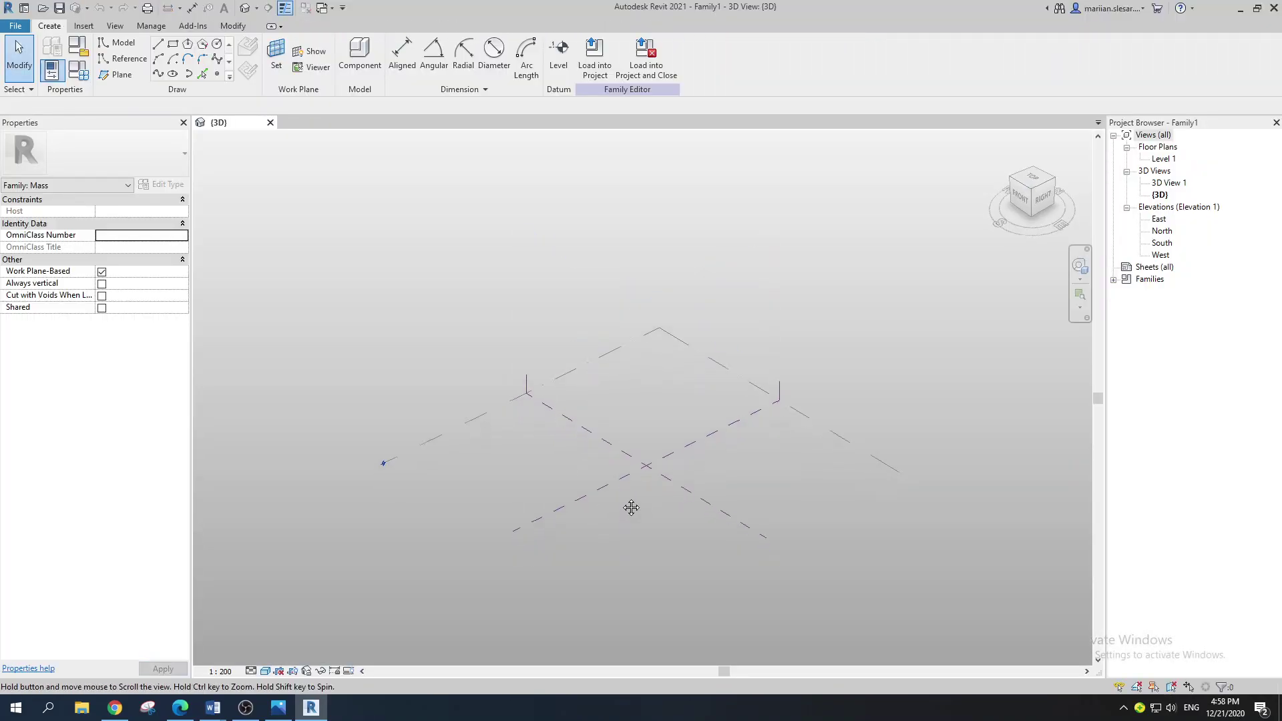
- Draw a straight model line about 46000 mm long on Level 1, in front of and parallel to a reference plane
click(158, 44)
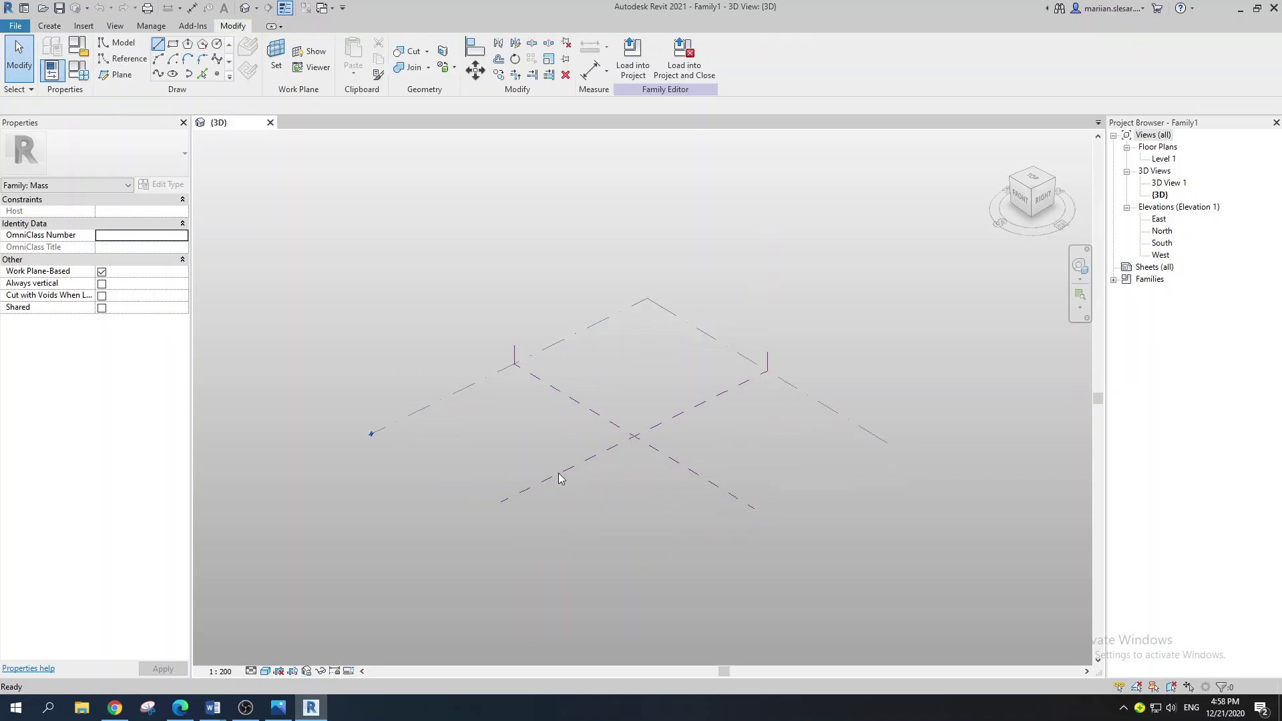
scroll(522, 414, up, 2)
click(501, 405)
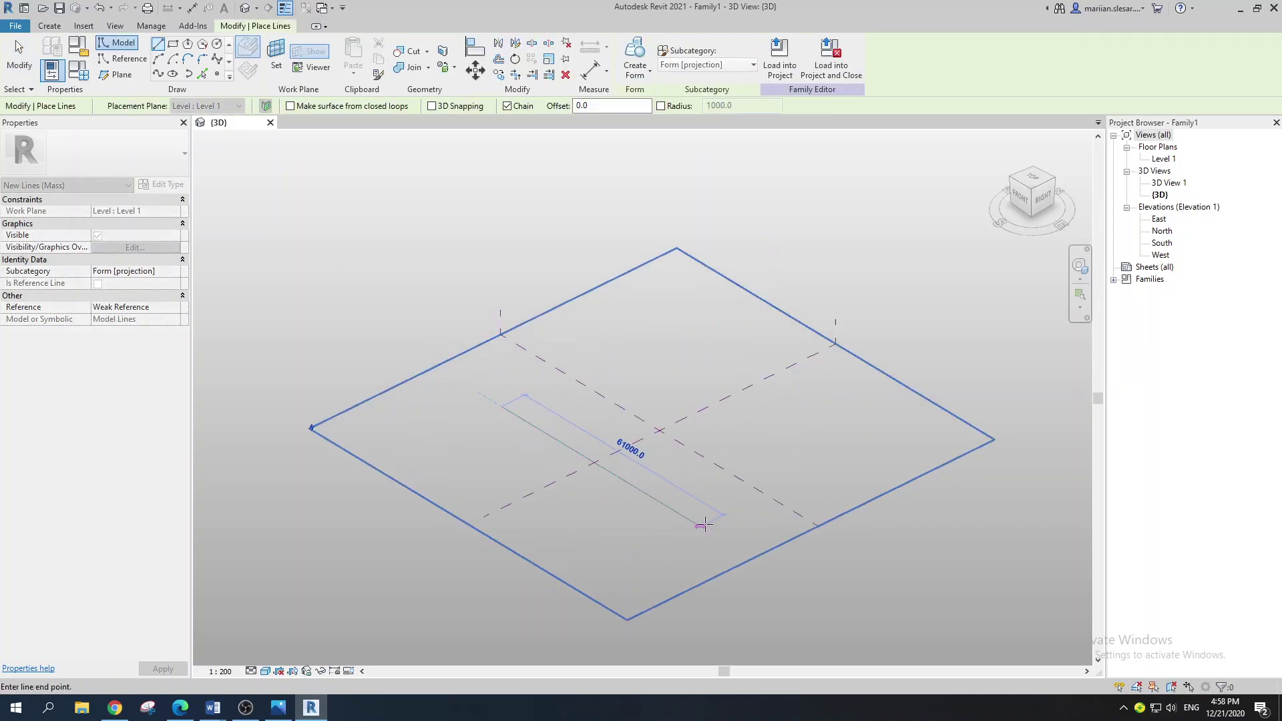
click(651, 497)
key(Escape)
key(Escape)
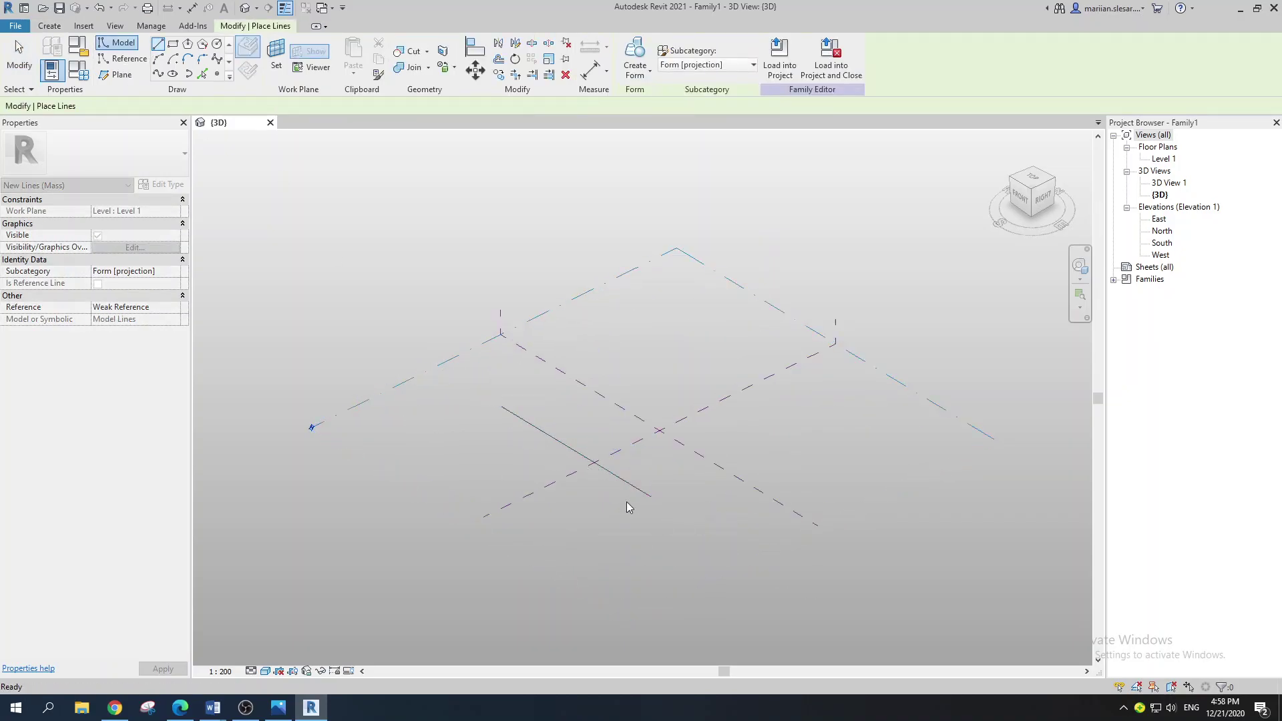
- Create a vertical surface form from the drawn model line
click(577, 457)
key(c)
key(f)
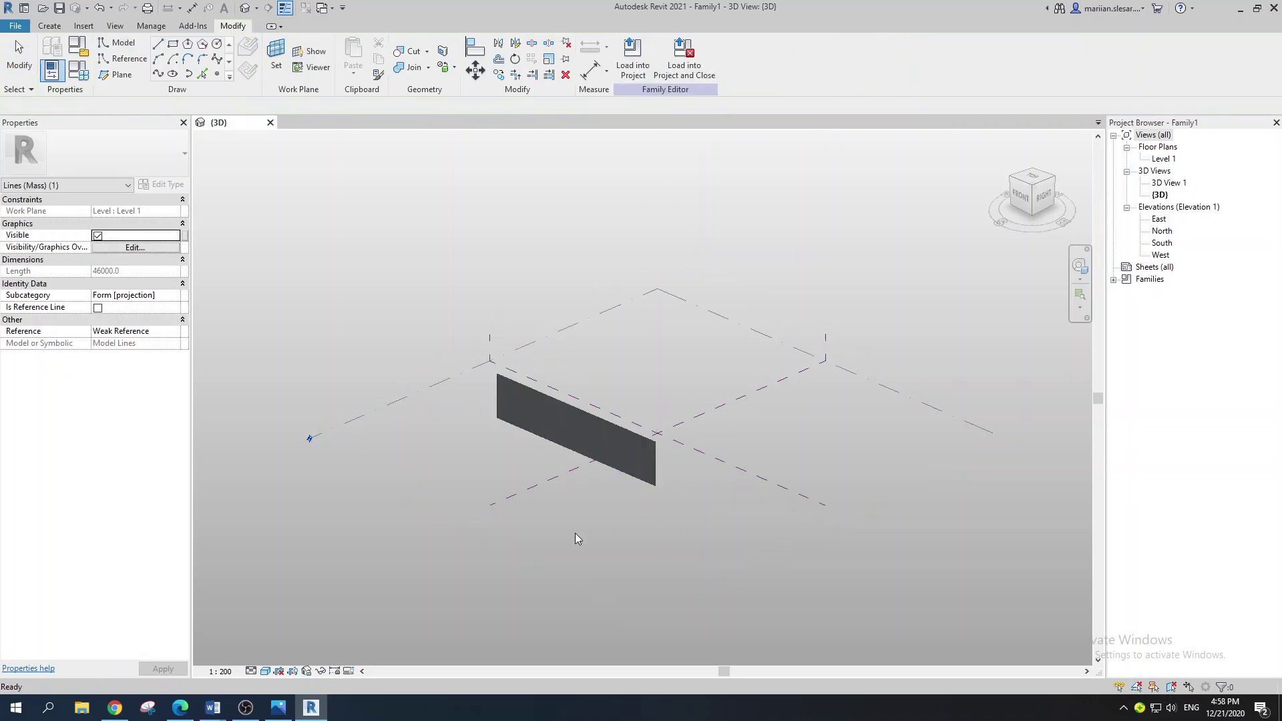
click(575, 536)
- Stretch the surface's top edge straight upward to roughly four times the original height
shift+middle_drag(575, 536, 863, 545)
click(585, 406)
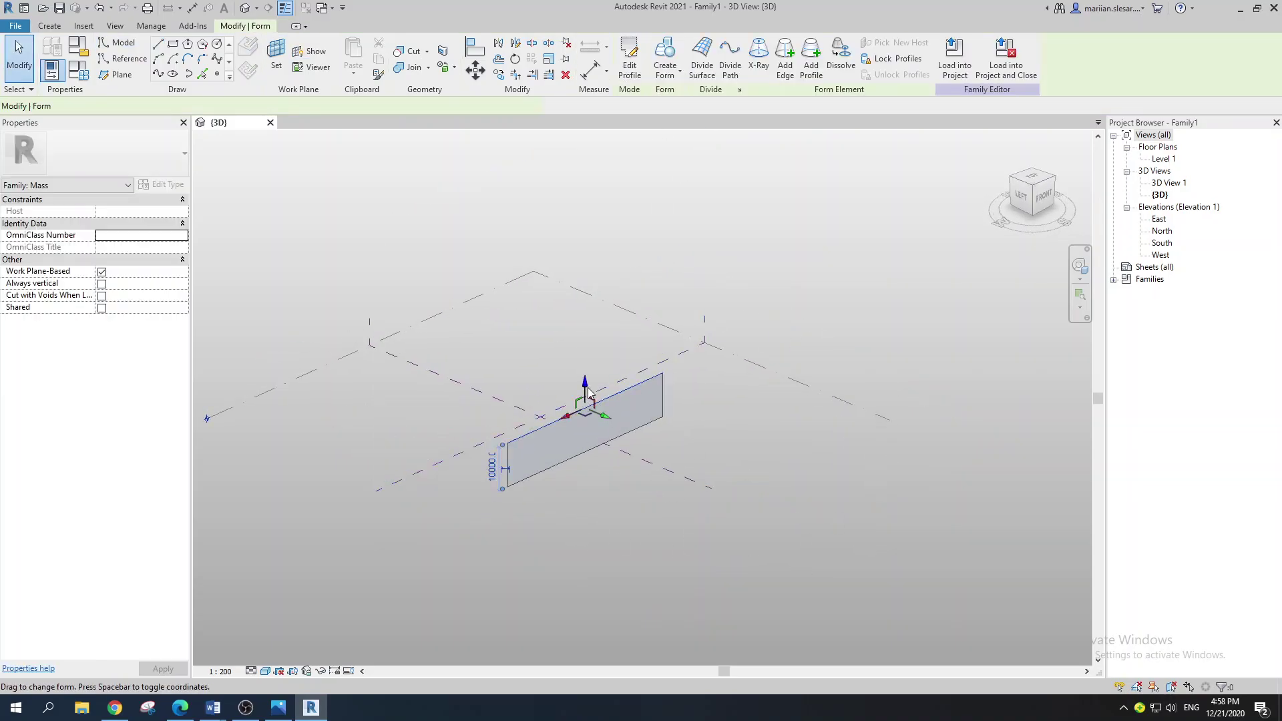
drag(588, 387, 588, 267)
click(694, 483)
mouse_move(694, 483)
shift+middle_down()
mouse_move(515, 492)
mouse_move(643, 428)
mouse_move(694, 502)
shift+middle_up()
shift+middle_drag(859, 496, 681, 518)
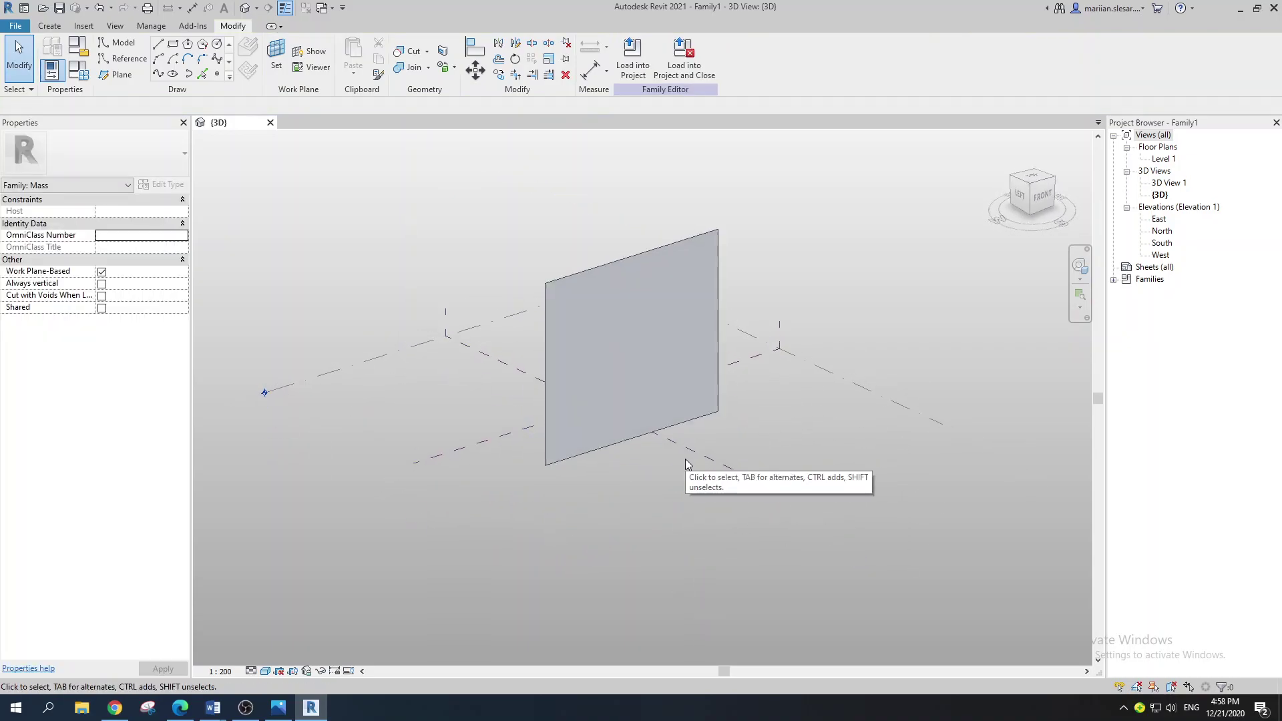
- Divide the vertical surface form into a UV grid
click(606, 265)
shift+middle_drag(768, 527, 739, 481)
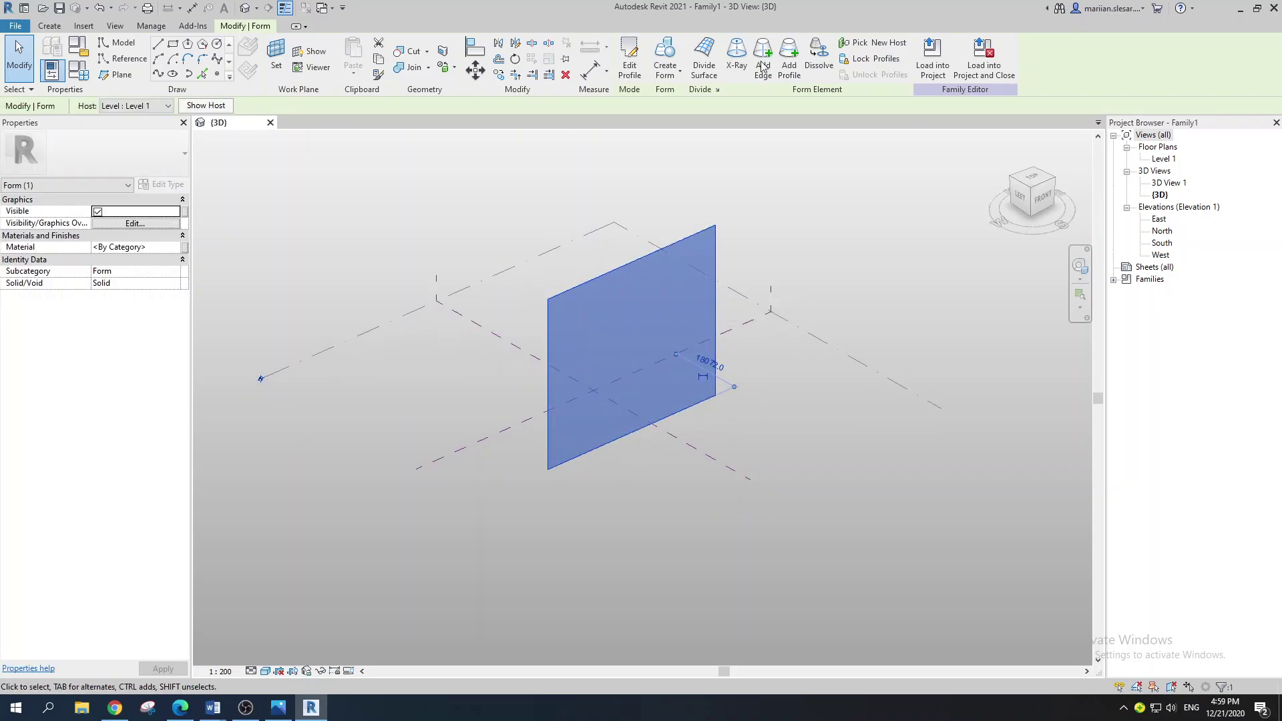
click(703, 55)
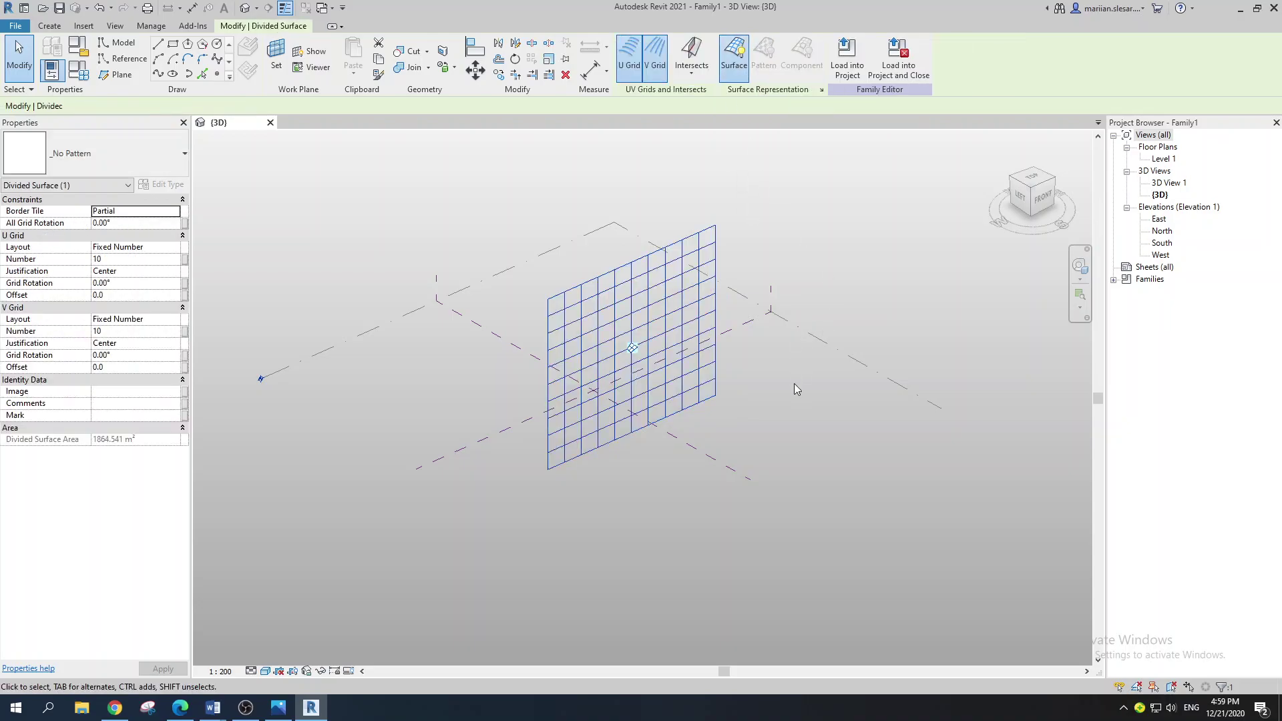
shift+middle_drag(763, 425, 590, 542)
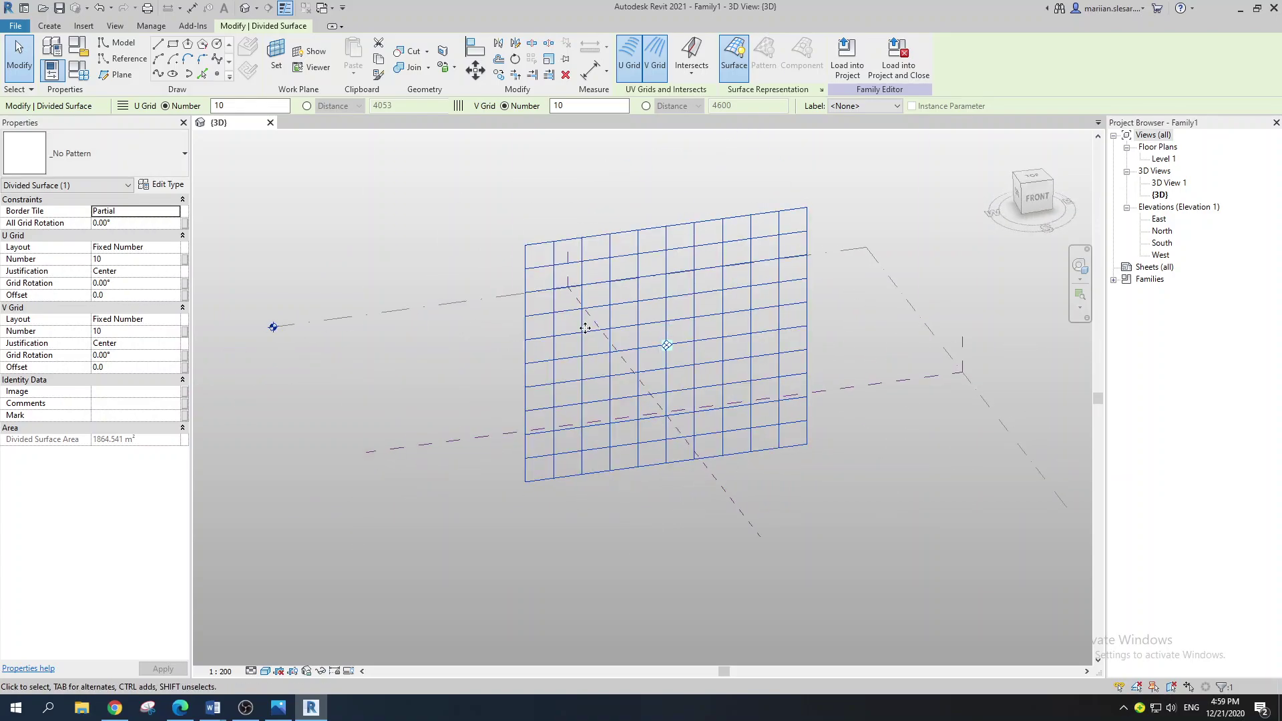
shift+middle_drag(675, 467, 752, 495)
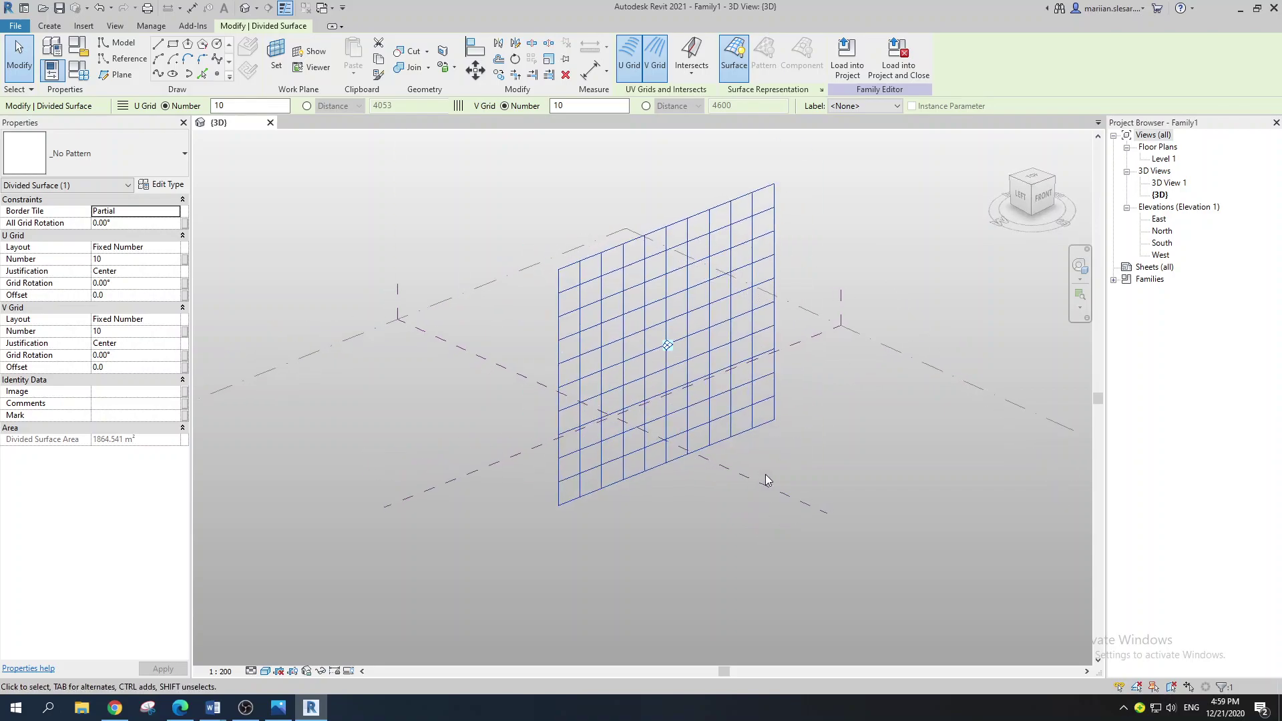
click(758, 485)
click(868, 462)
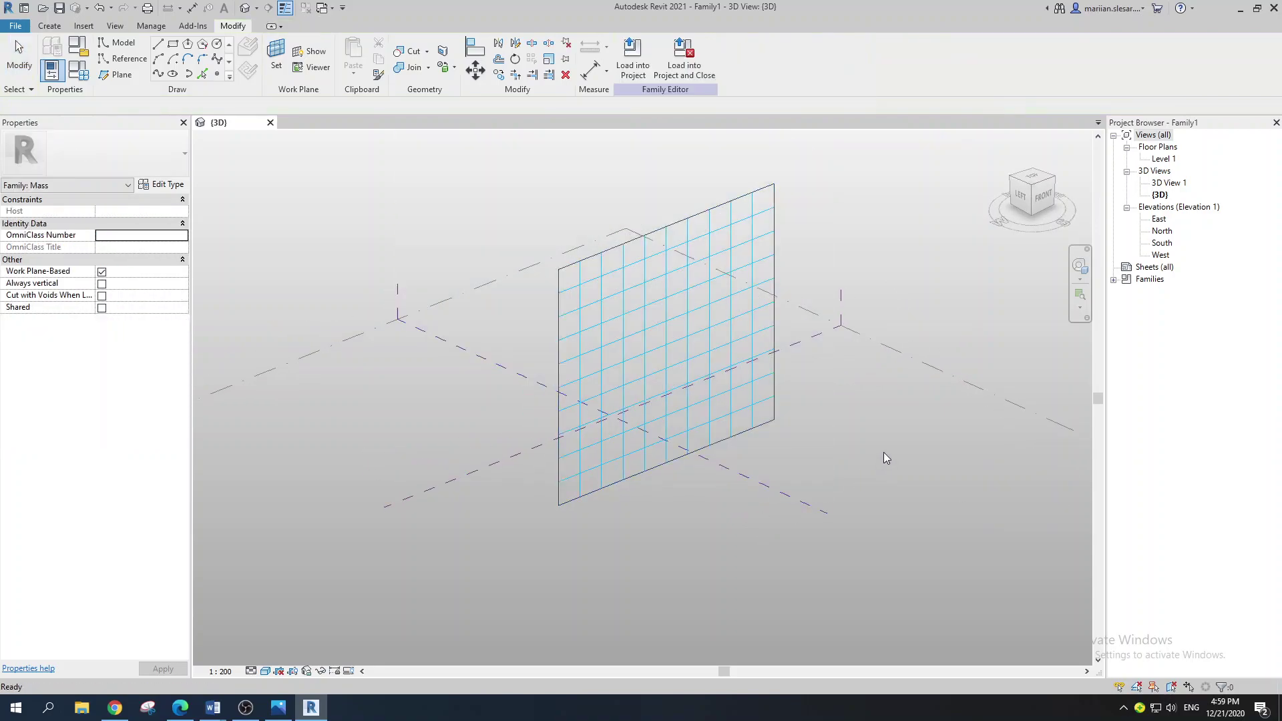
shift+middle_drag(884, 453, 858, 457)
scroll(555, 289, up, 4)
scroll(570, 338, down, 3)
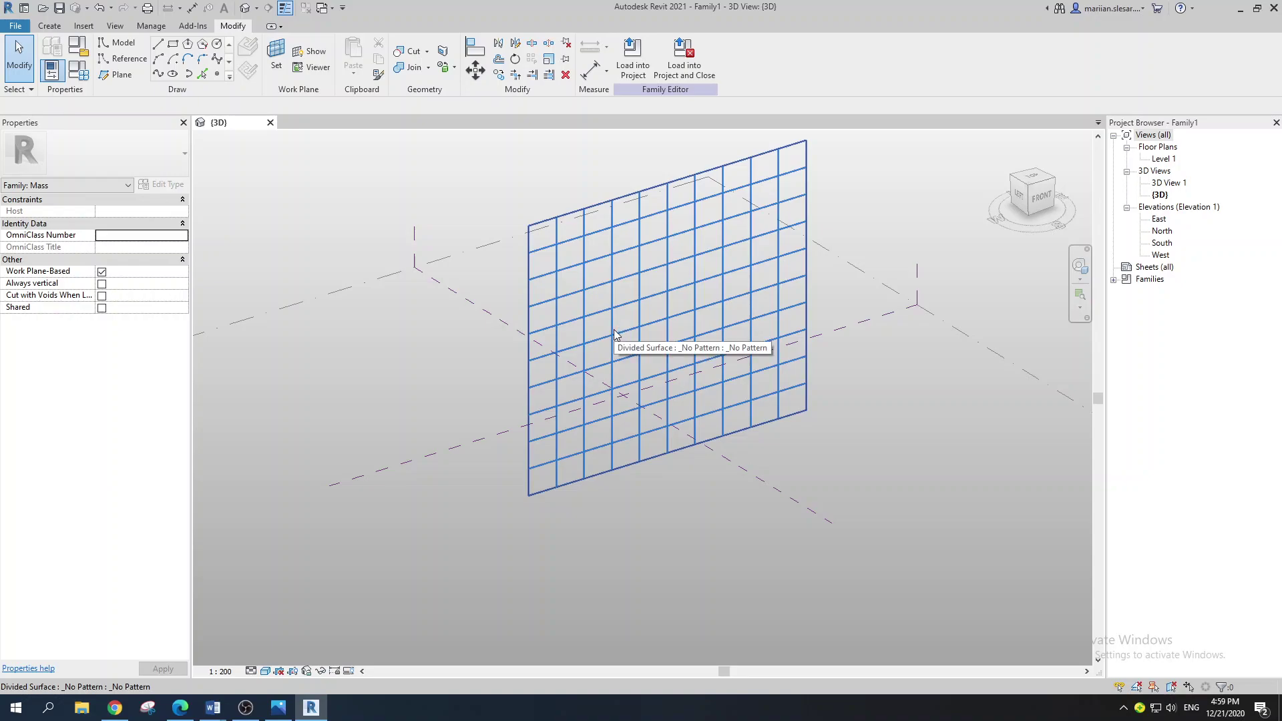
shift+middle_drag(615, 334, 697, 363)
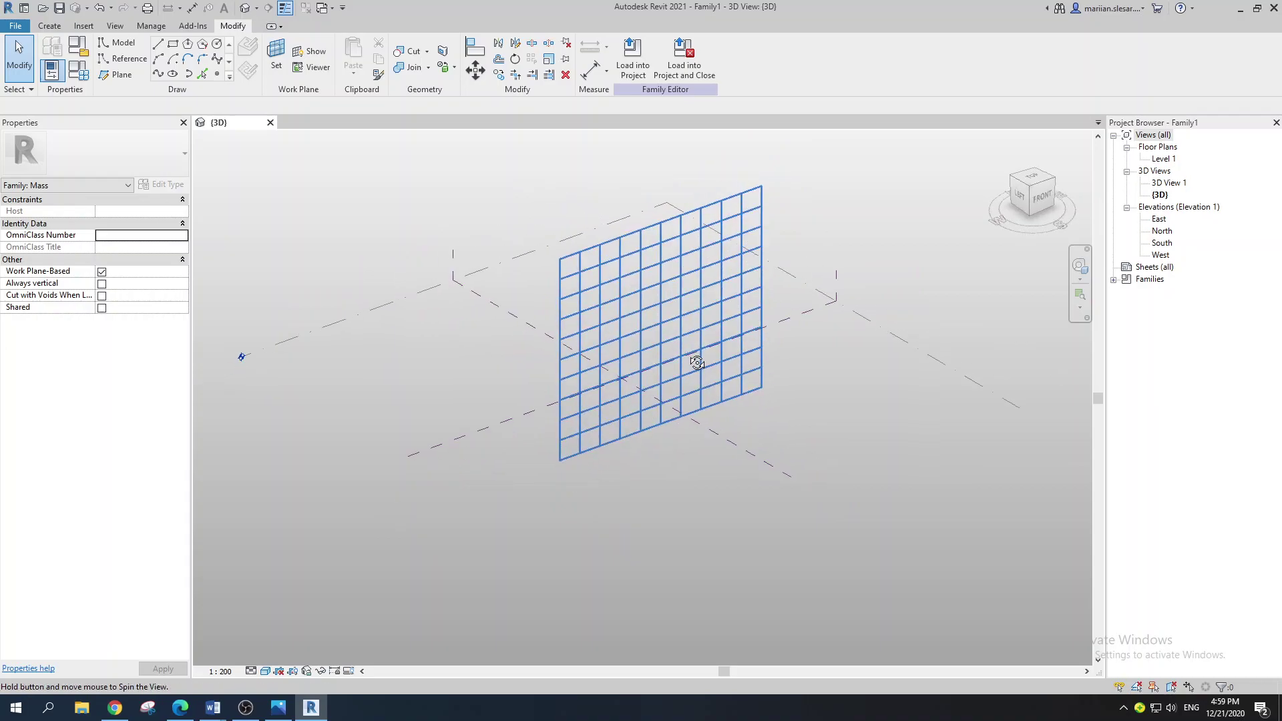
middle_drag(702, 282, 691, 295)
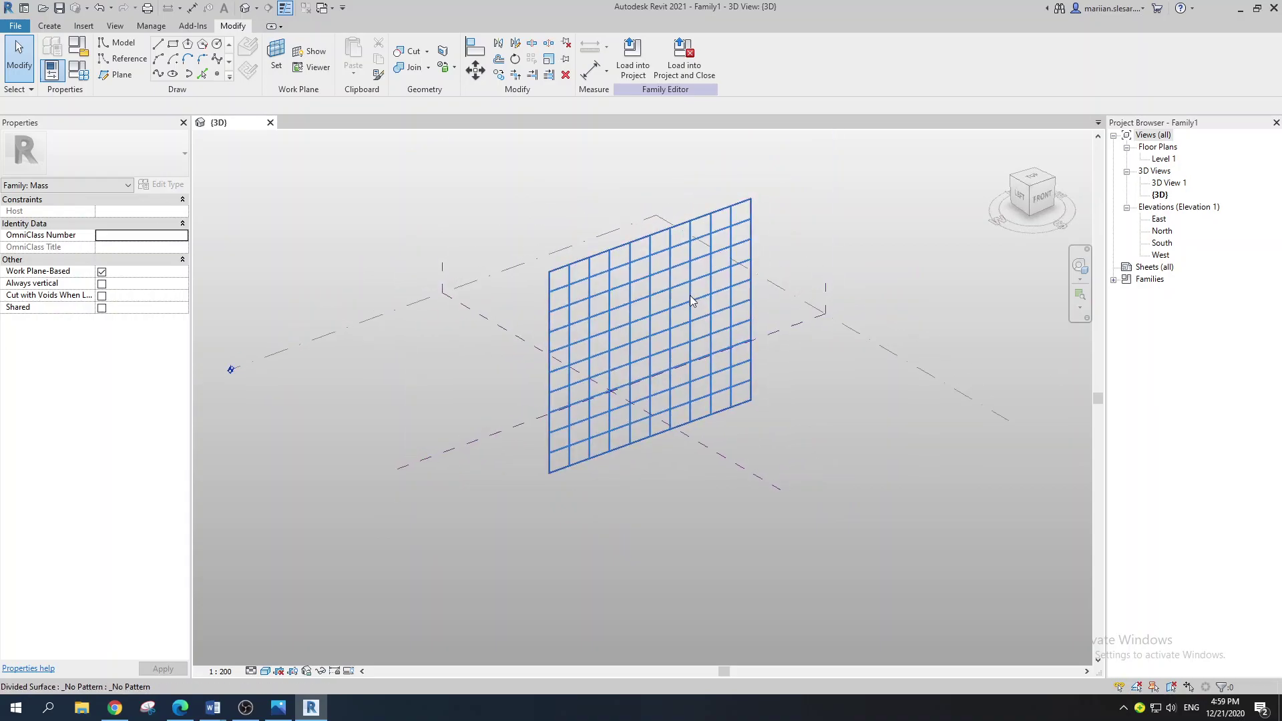
scroll(677, 303, up, 2)
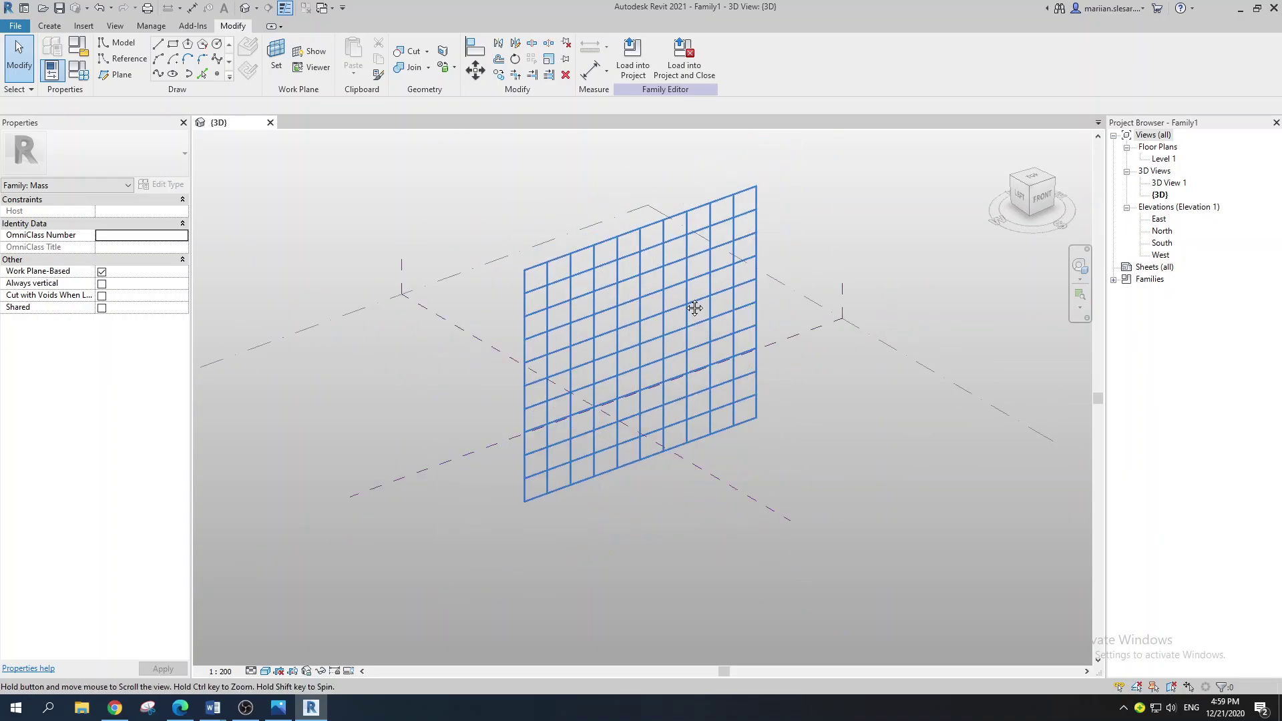
scroll(691, 308, down, 2)
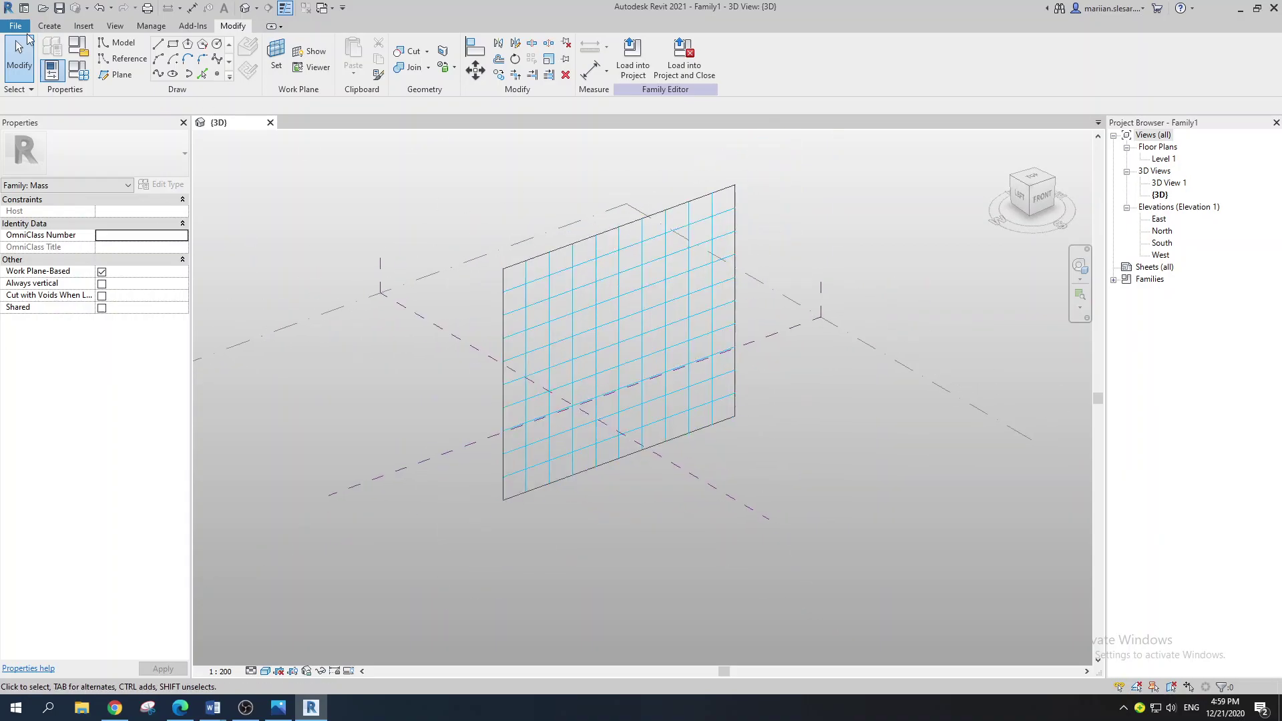
- Apply the Rectangle pattern to the divided surface and deselect it
click(583, 247)
click(166, 171)
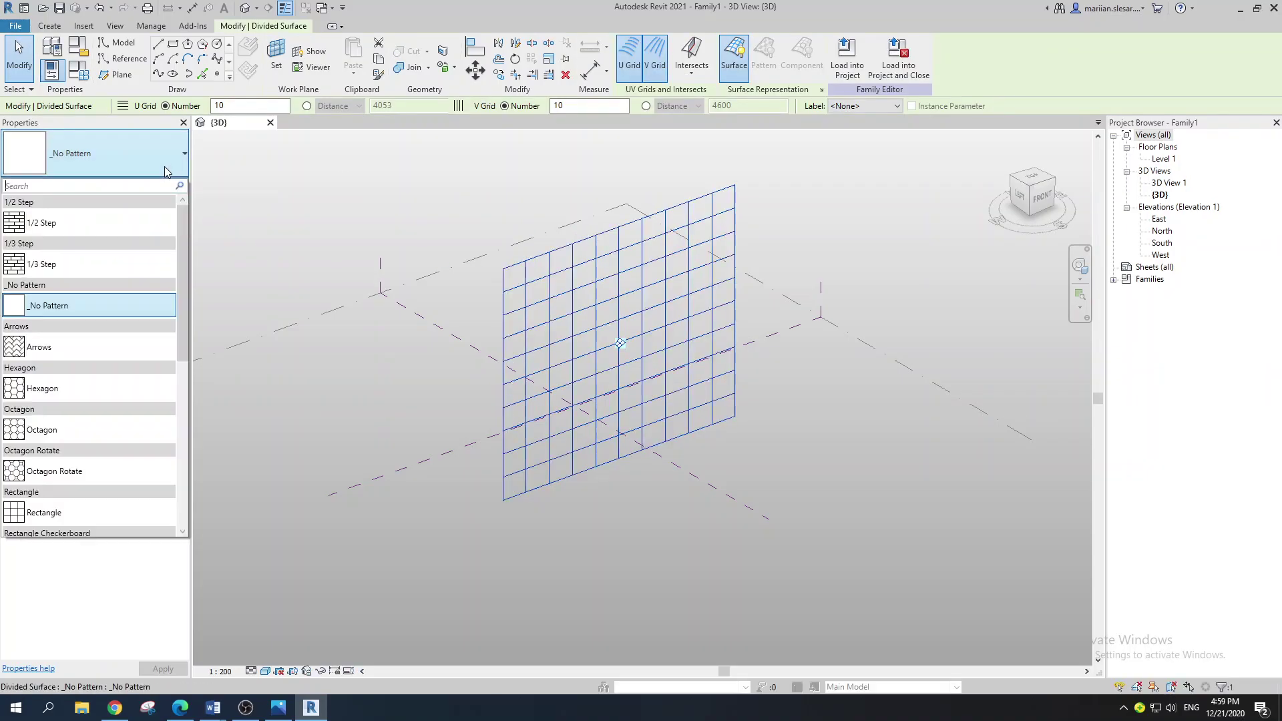
scroll(103, 435, down, 1)
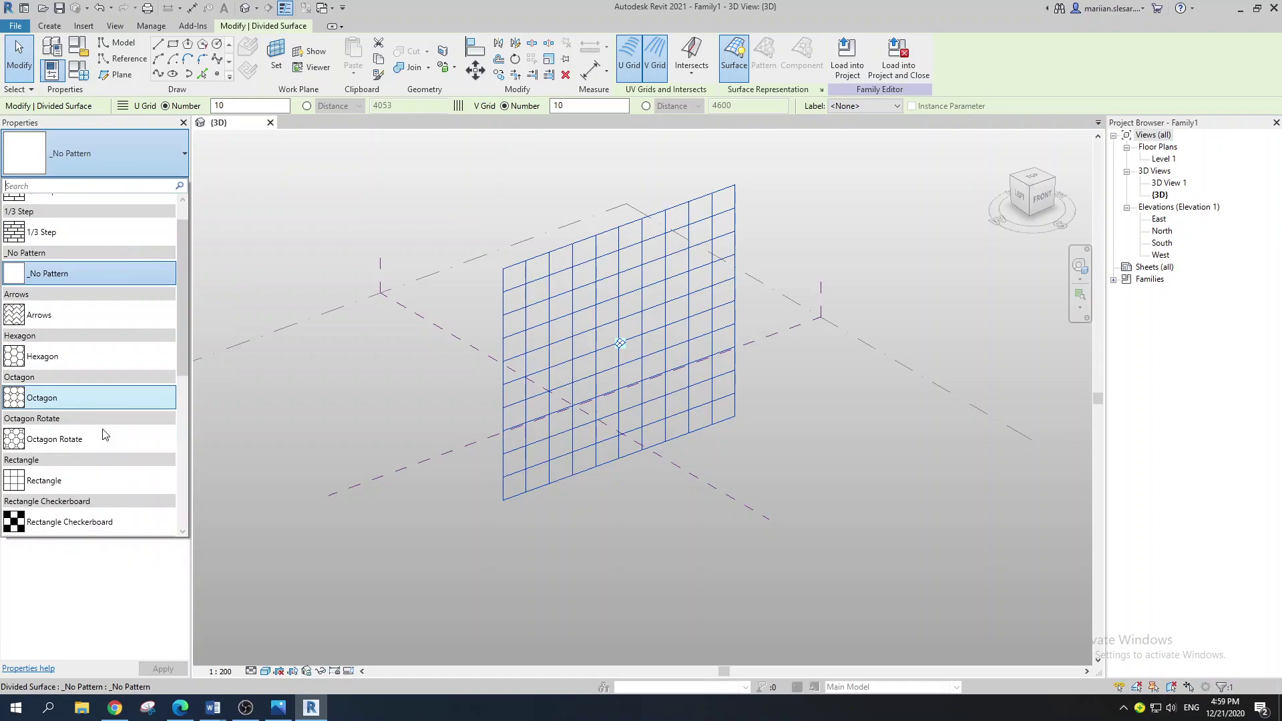
scroll(103, 435, down, 2)
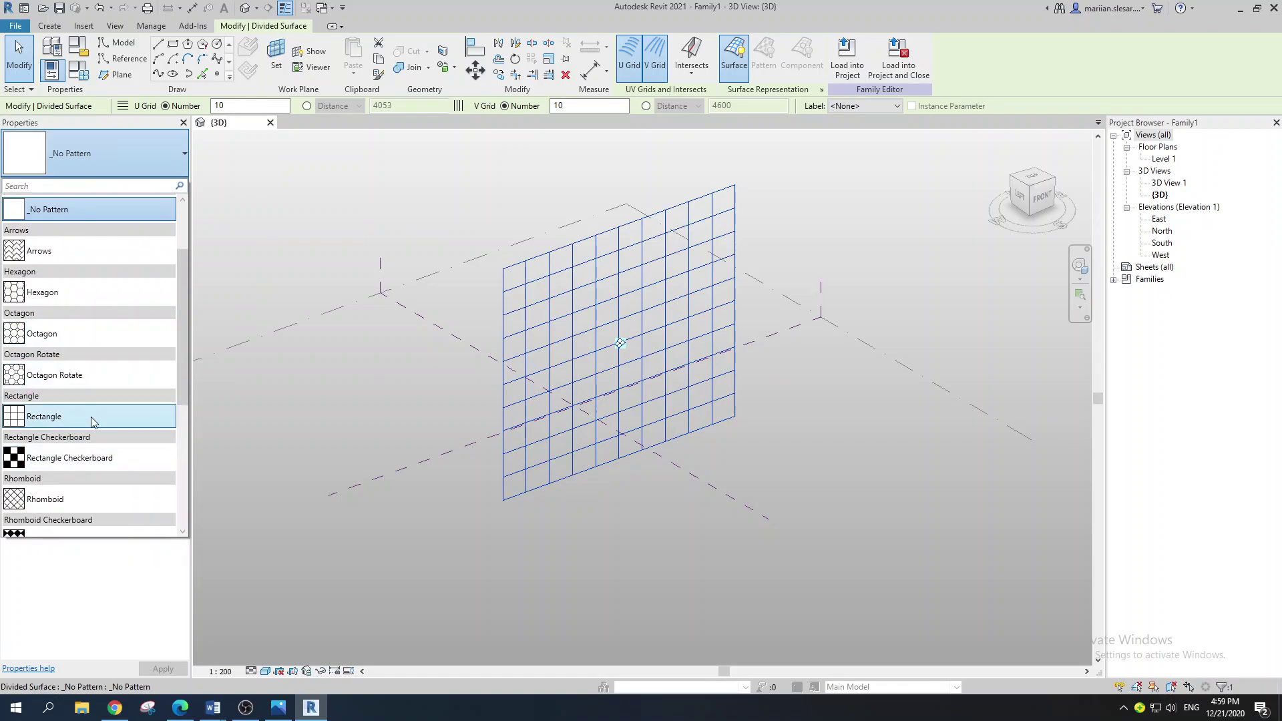
click(70, 425)
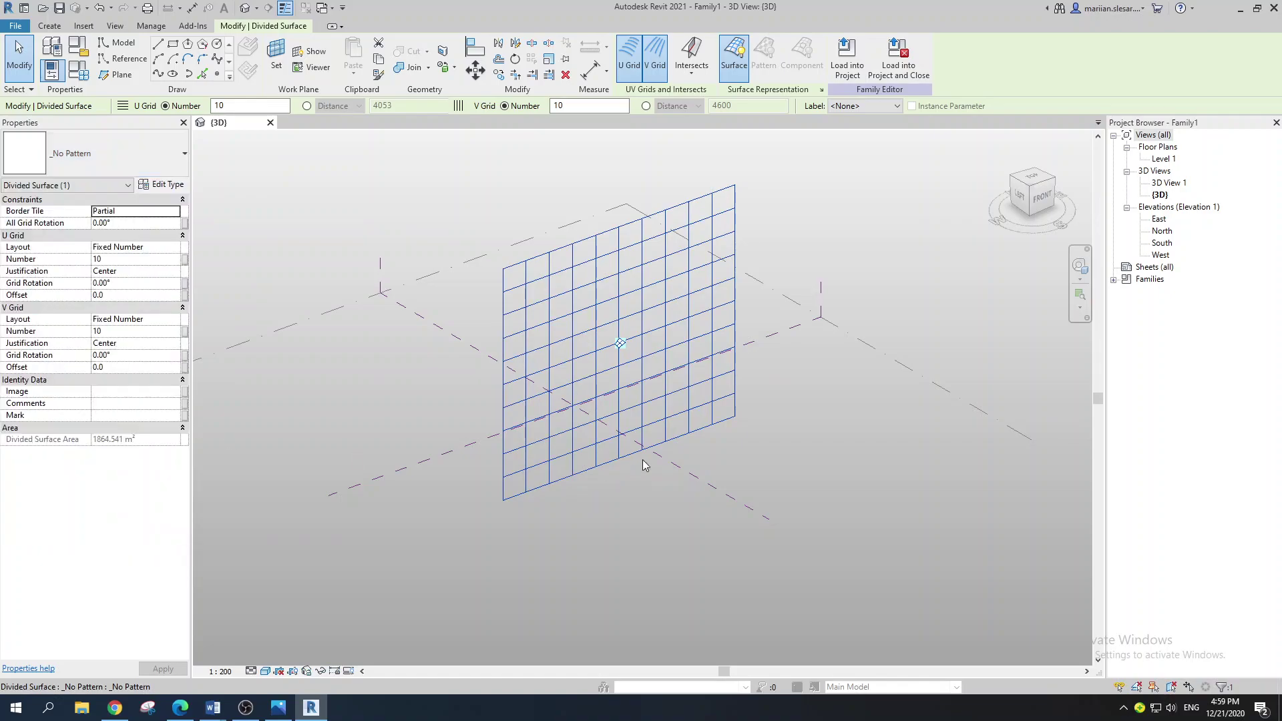
click(722, 457)
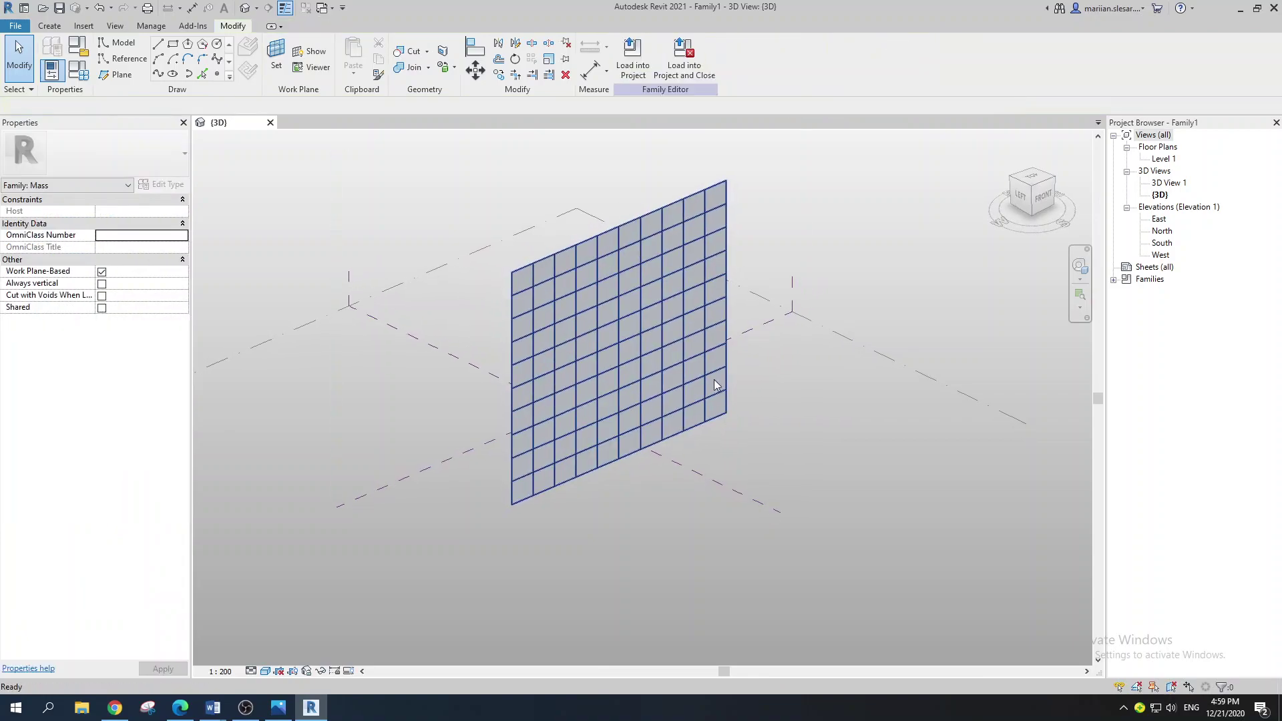
scroll(593, 254, up, 2)
- Create a new family from the English template Metric Curtain Panel Pattern Based
click(15, 26)
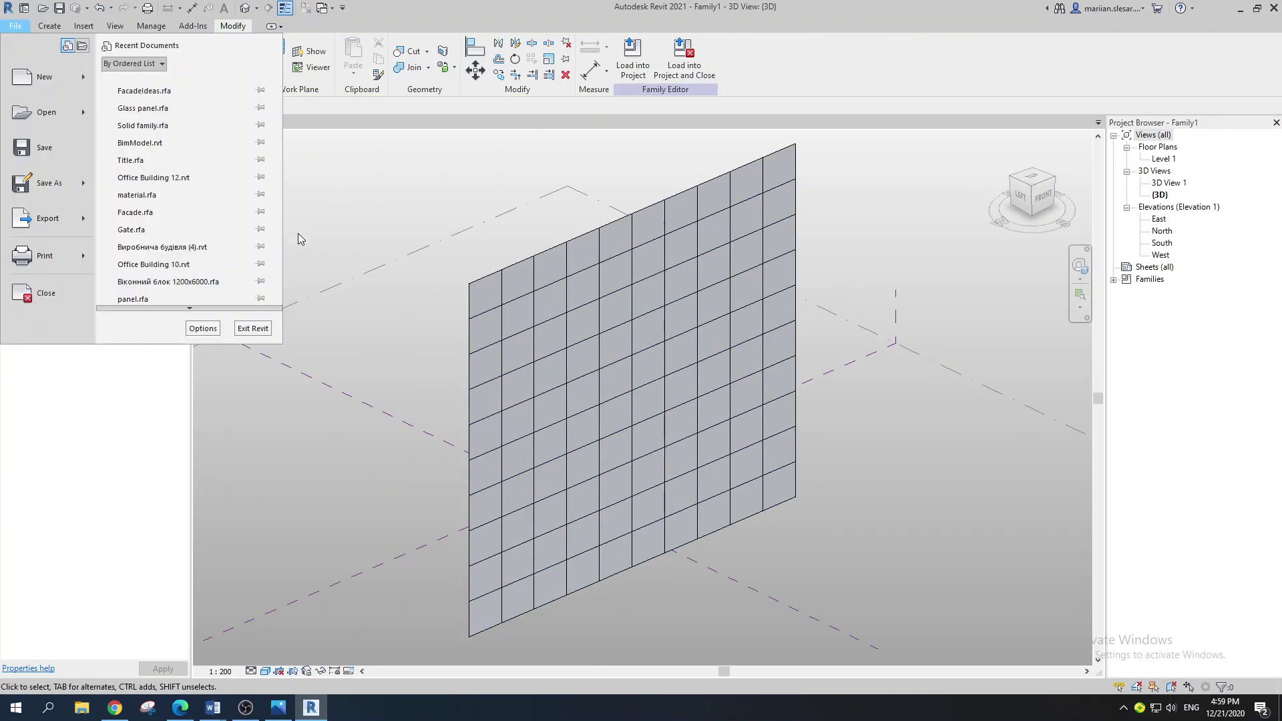
mouse_move(44, 77)
click(167, 118)
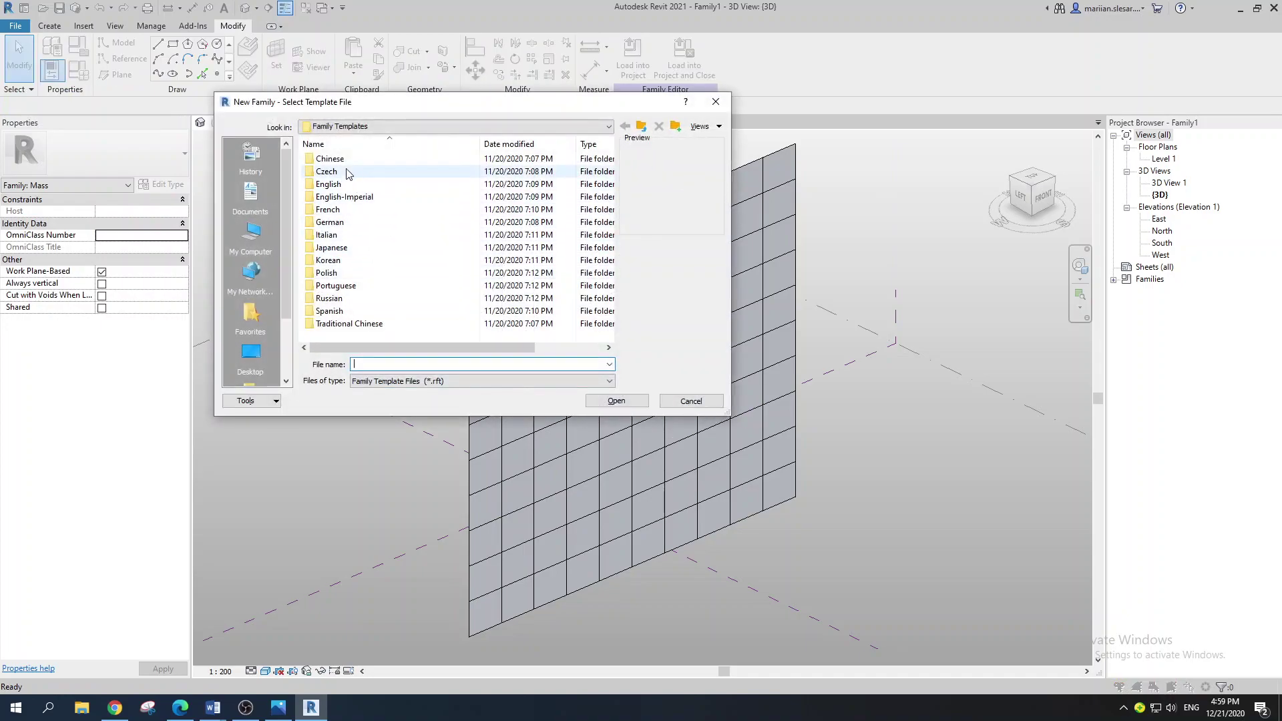
double_click(347, 184)
scroll(412, 208, down, 1)
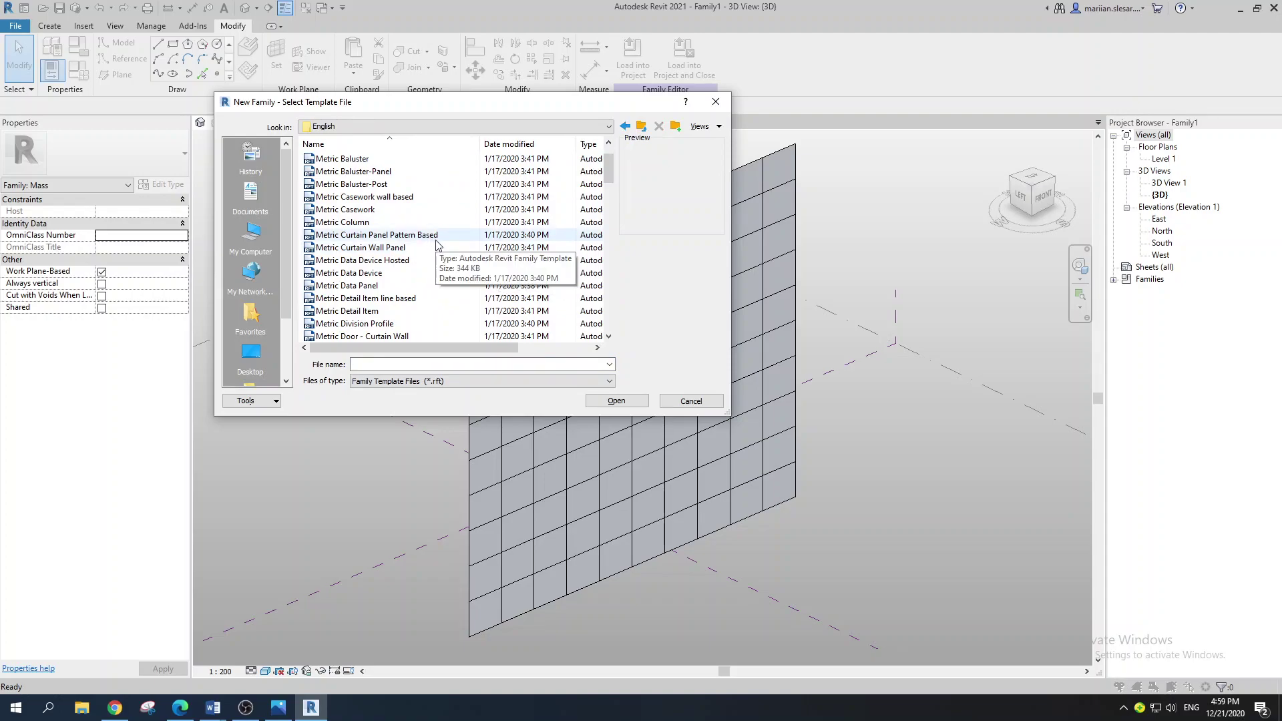
double_click(436, 239)
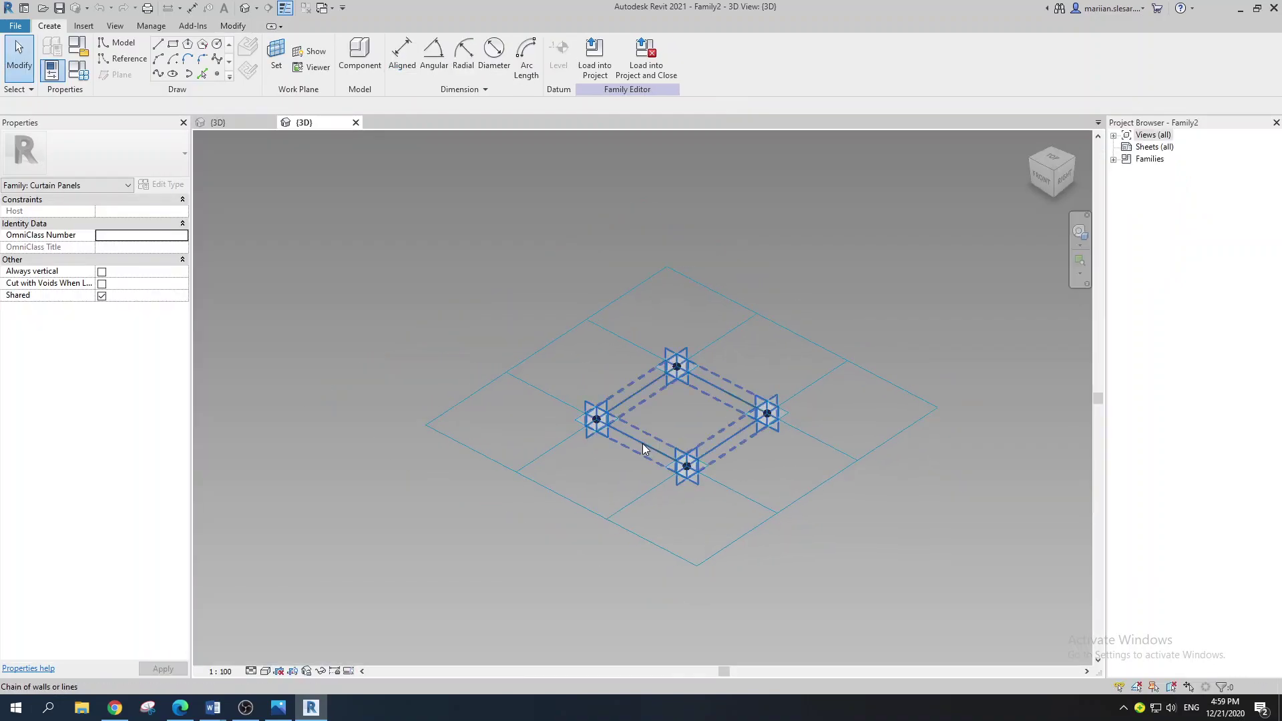
- Create a solid form from the chain of four reference lines and set its positive offset to 300 mm
click(719, 461)
shift+middle_drag(784, 438, 792, 500)
click(635, 53)
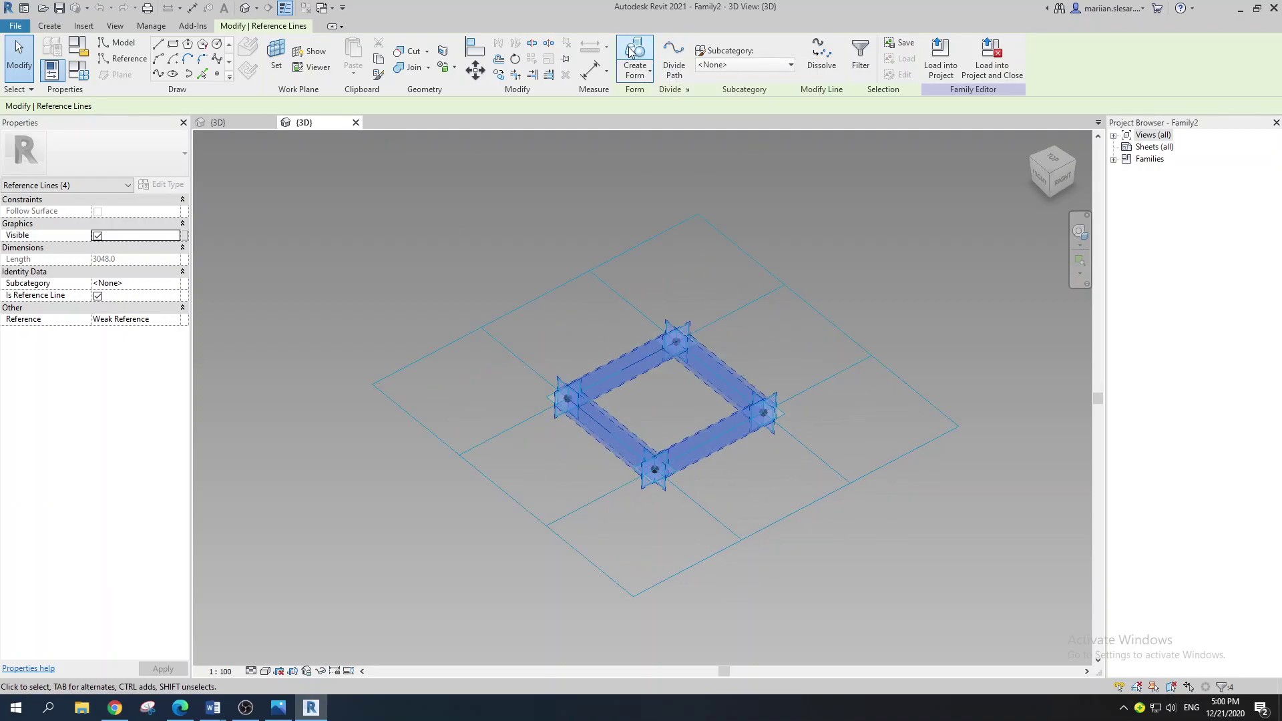
click(627, 494)
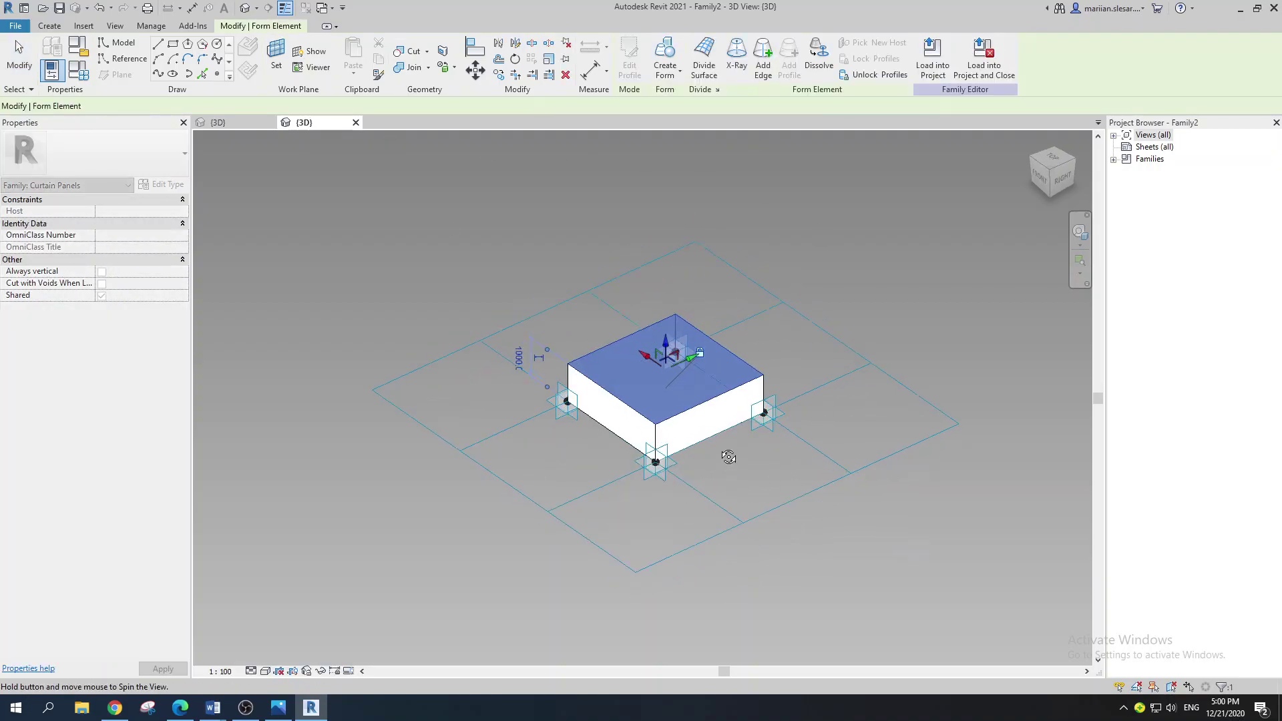
click(132, 211)
text(300)
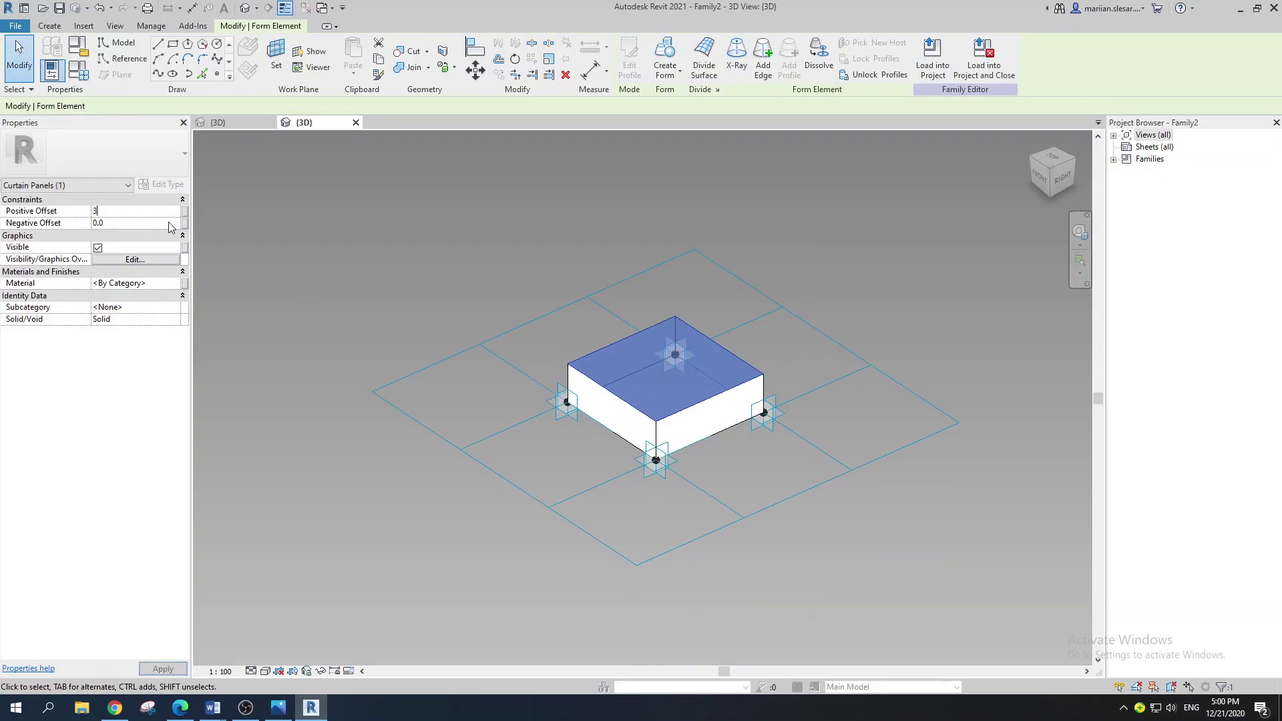
key(Escape)
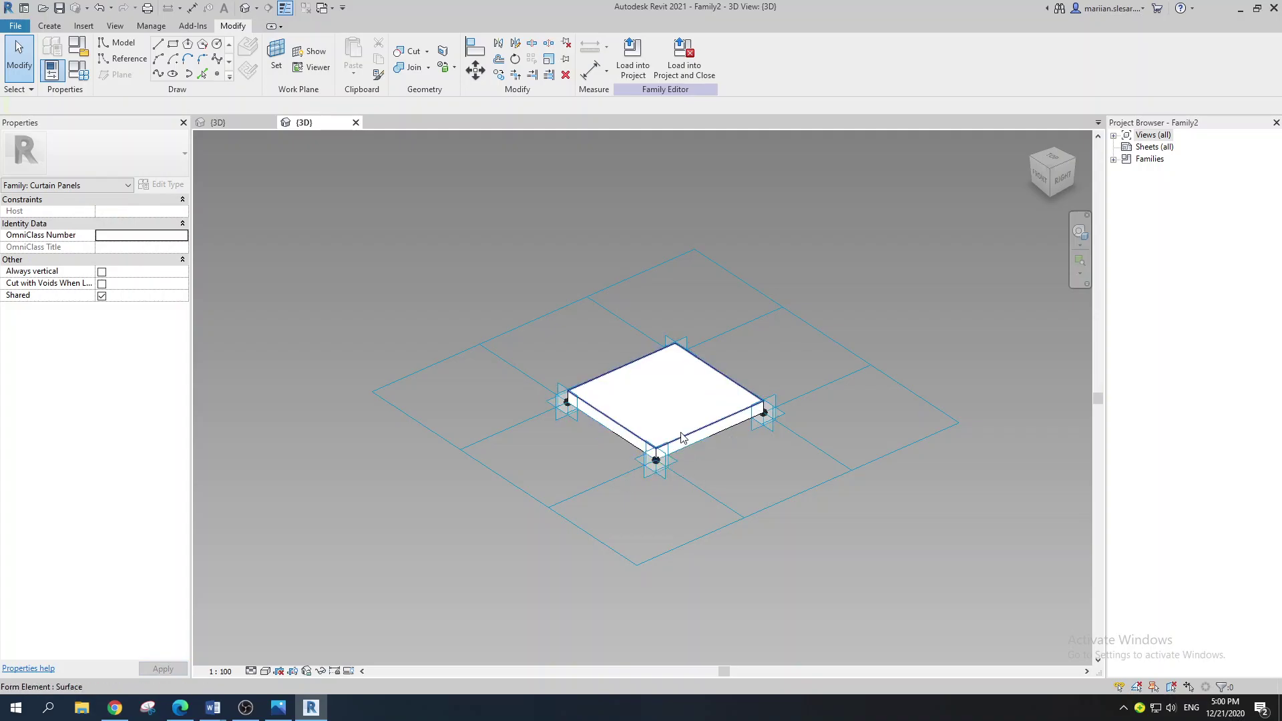
- Select the whole panel form and associate its material with a new family parameter named m under Materials and Finishes
key(Tab)
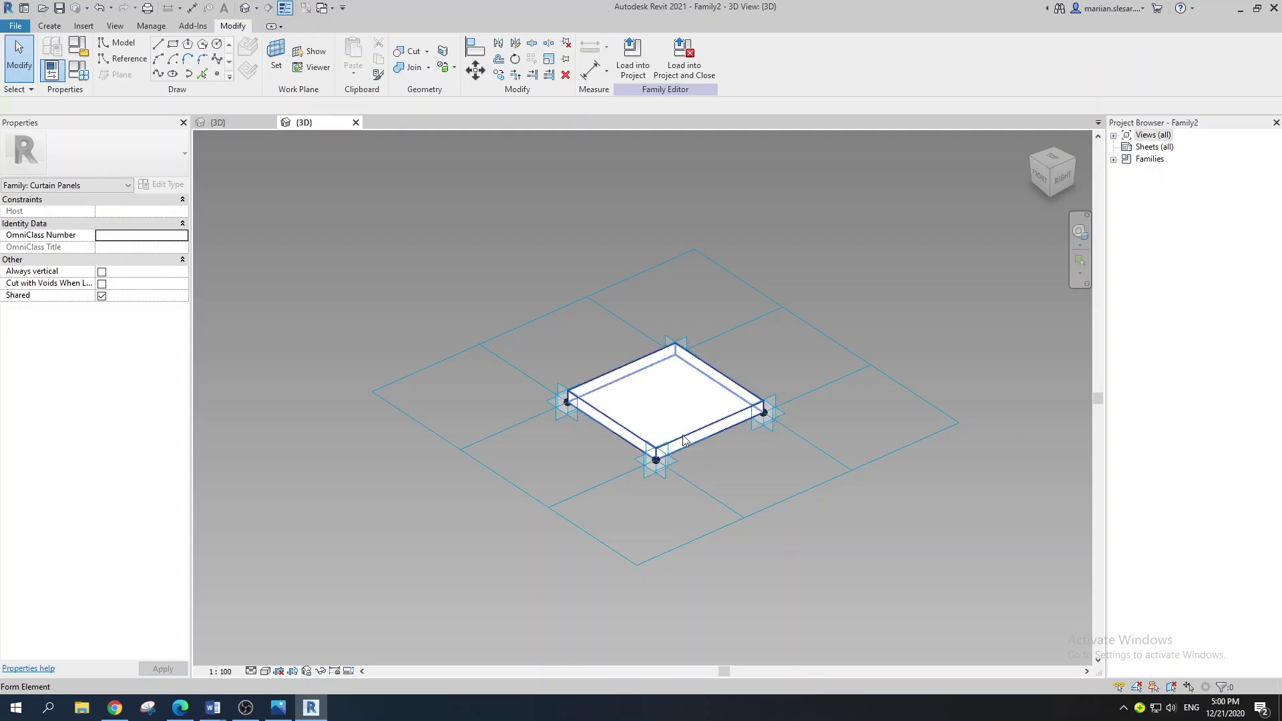
click(755, 482)
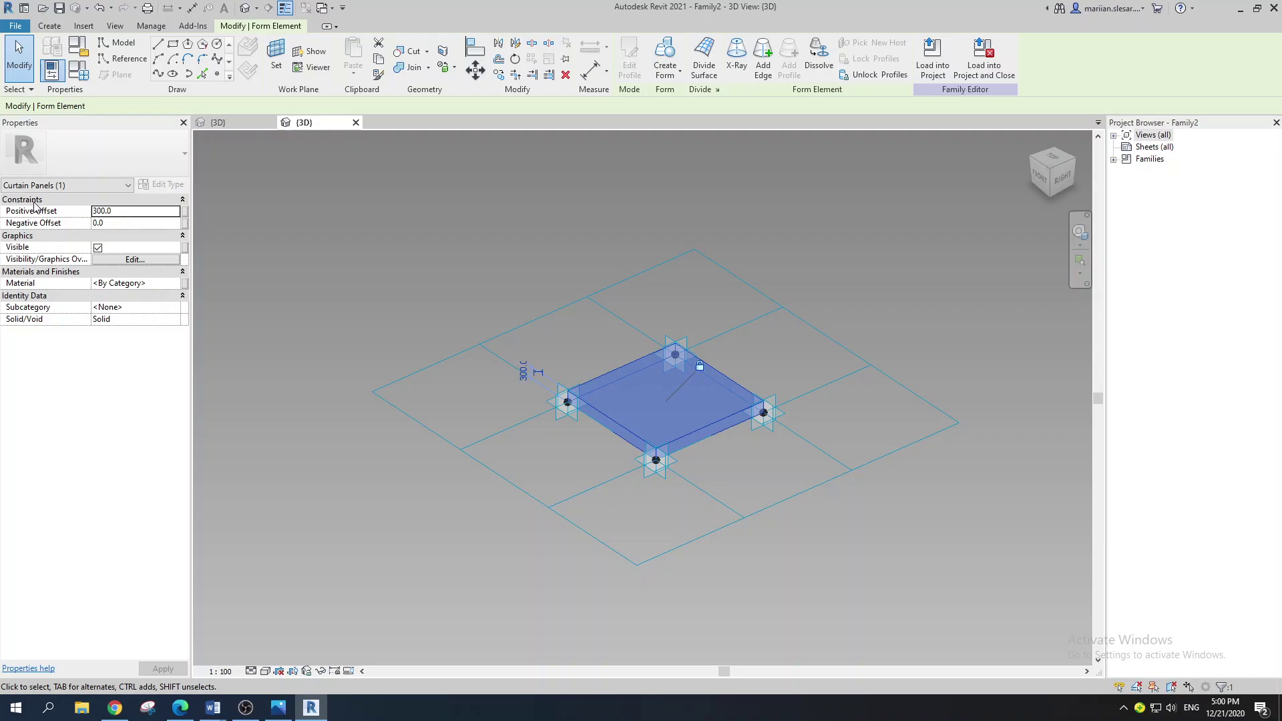
click(185, 284)
drag(285, 221, 503, 240)
click(446, 460)
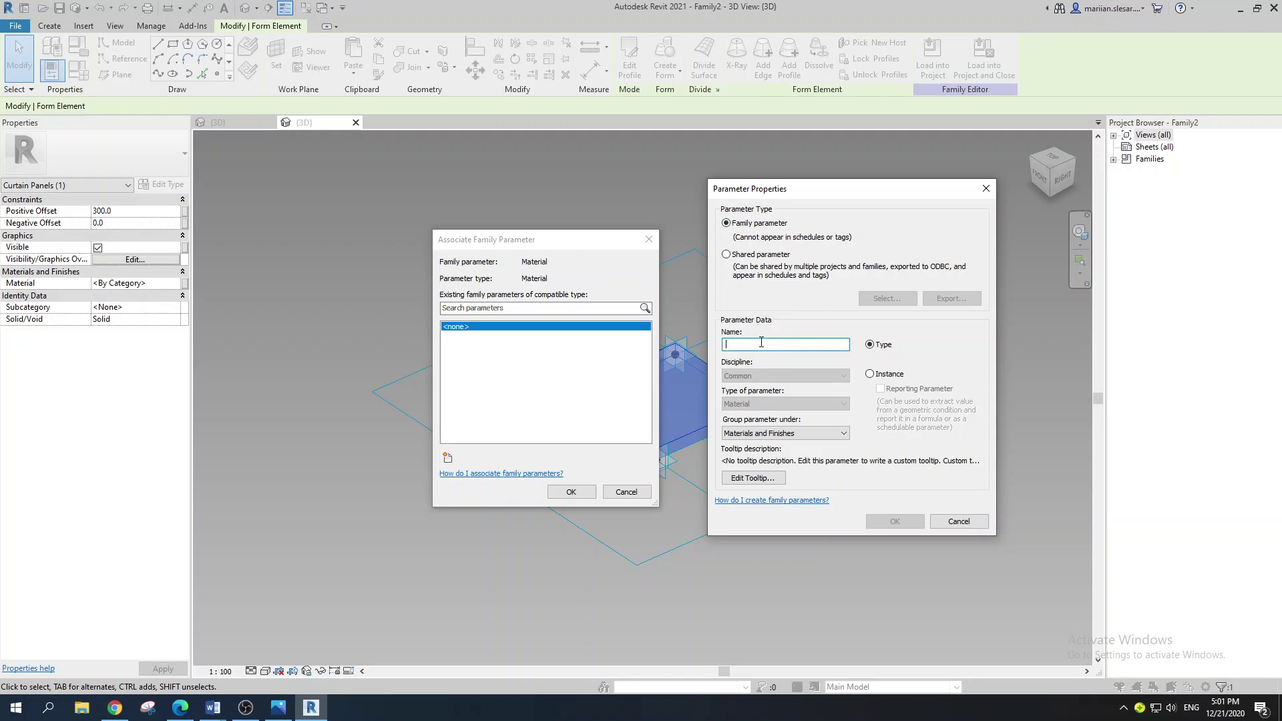
text(m)
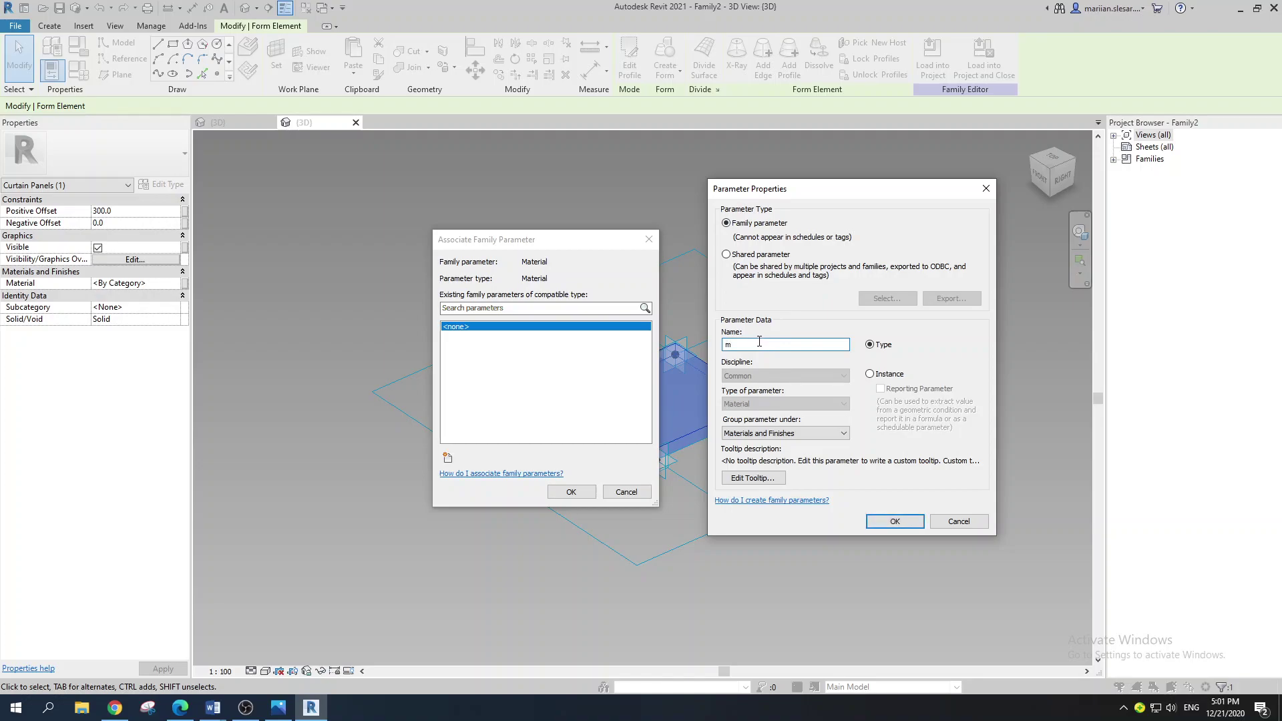
drag(770, 189, 433, 165)
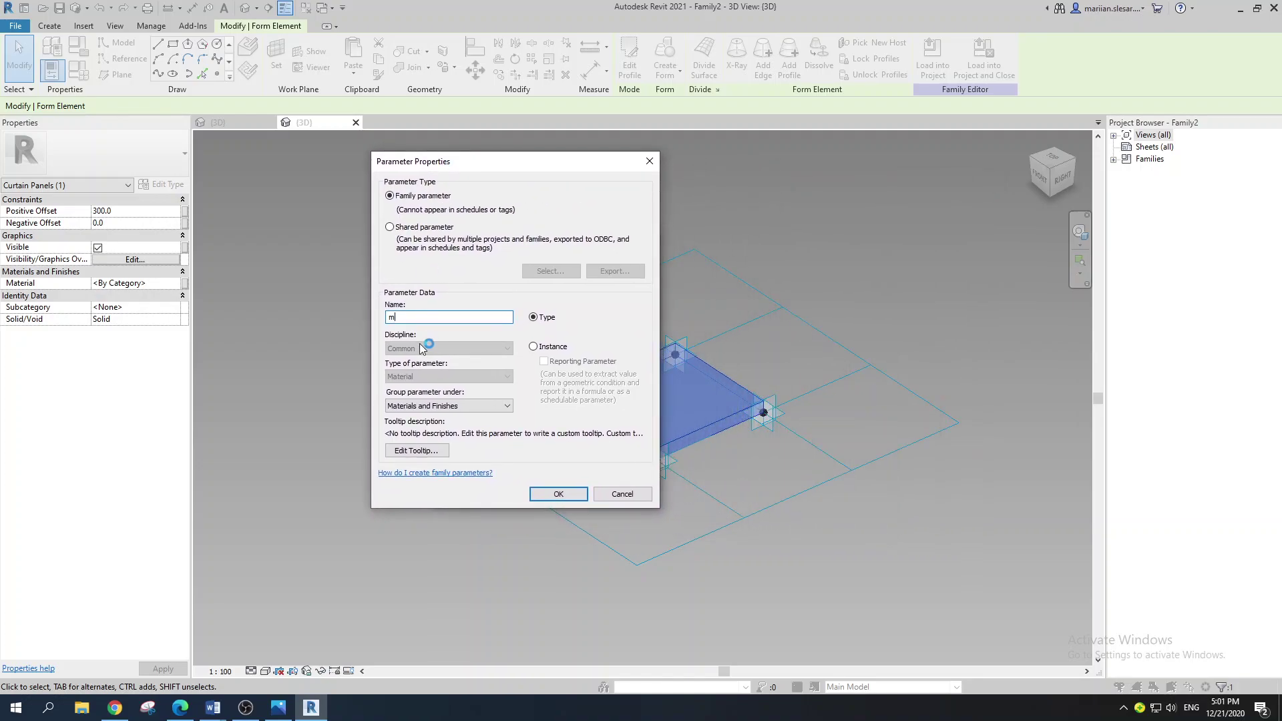
drag(524, 162, 613, 149)
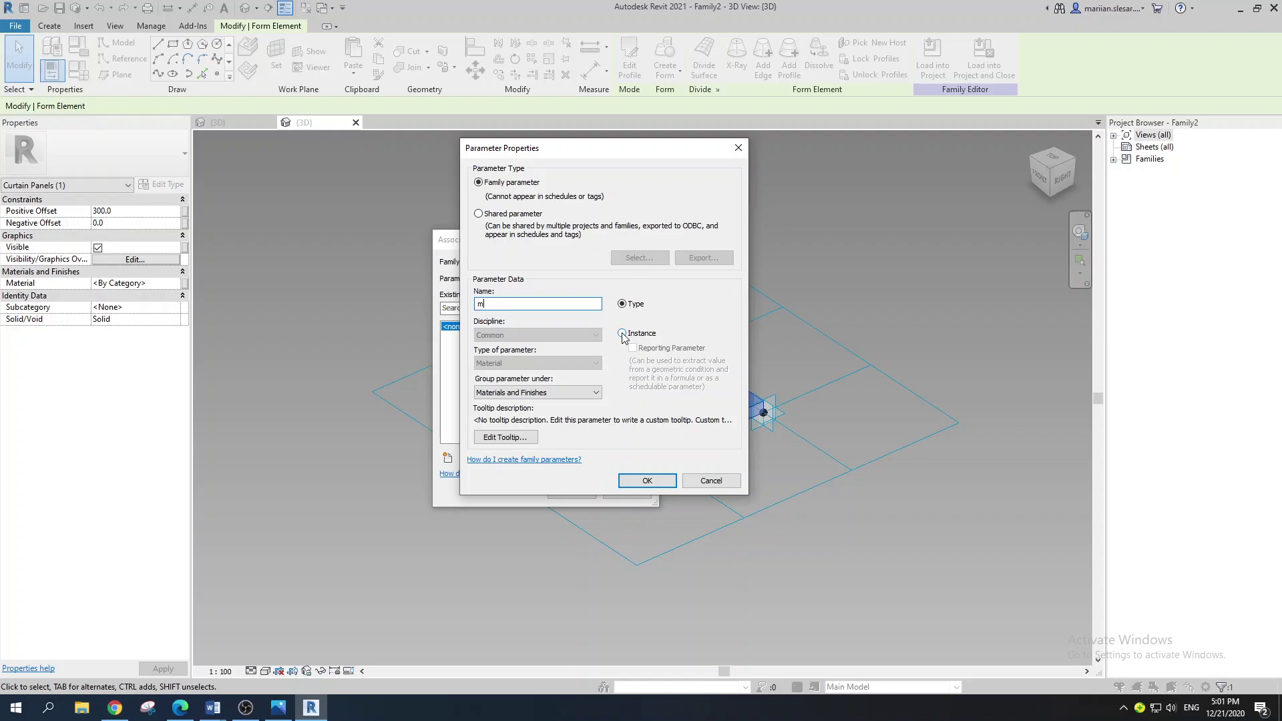
click(647, 481)
click(572, 495)
scroll(711, 472, down, 2)
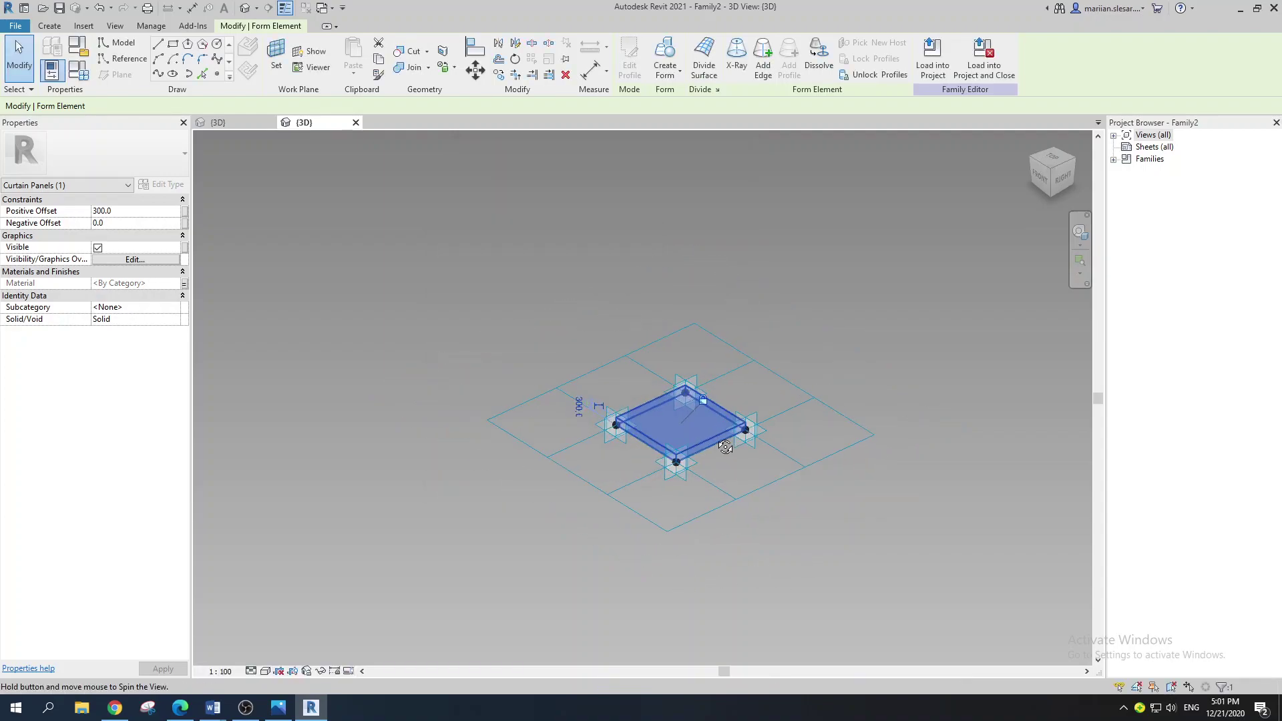
click(712, 463)
mouse_move(765, 458)
shift+middle_down()
mouse_move(788, 491)
mouse_move(704, 424)
mouse_move(788, 462)
shift+middle_up()
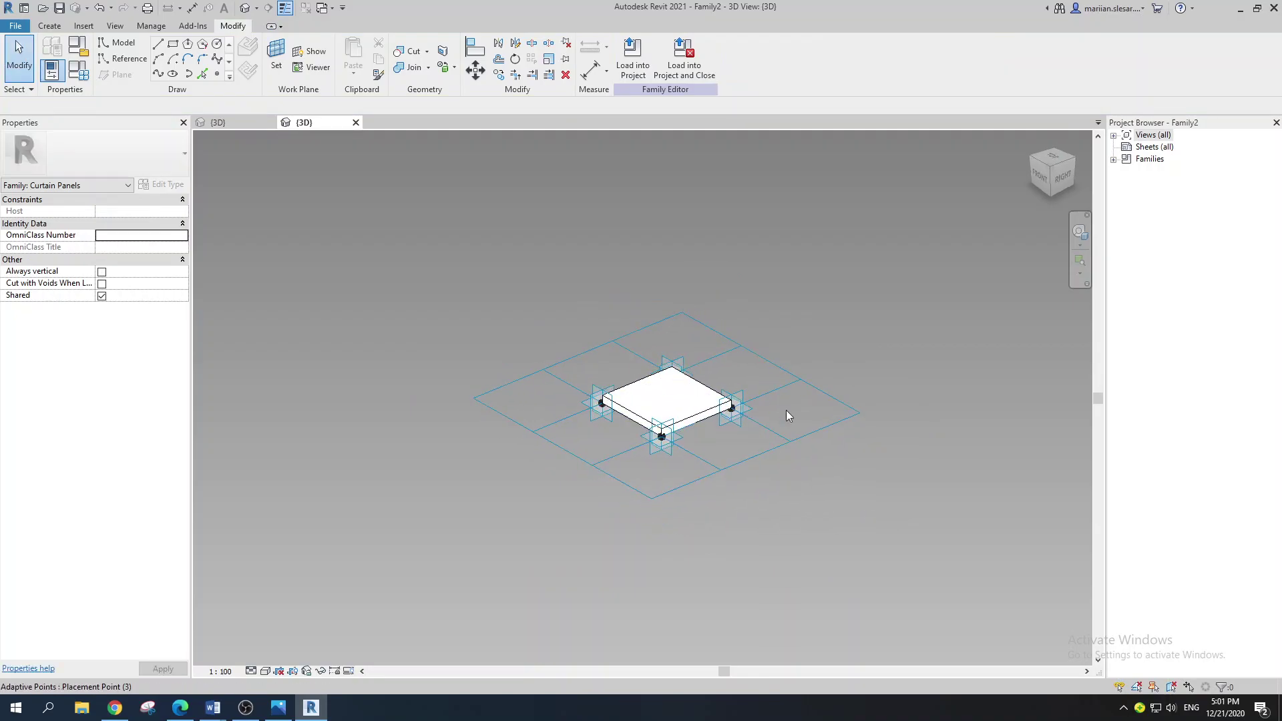
- Save the panel family as m in the Documents folder and load it into the conceptual mass family
key(ctrl+s)
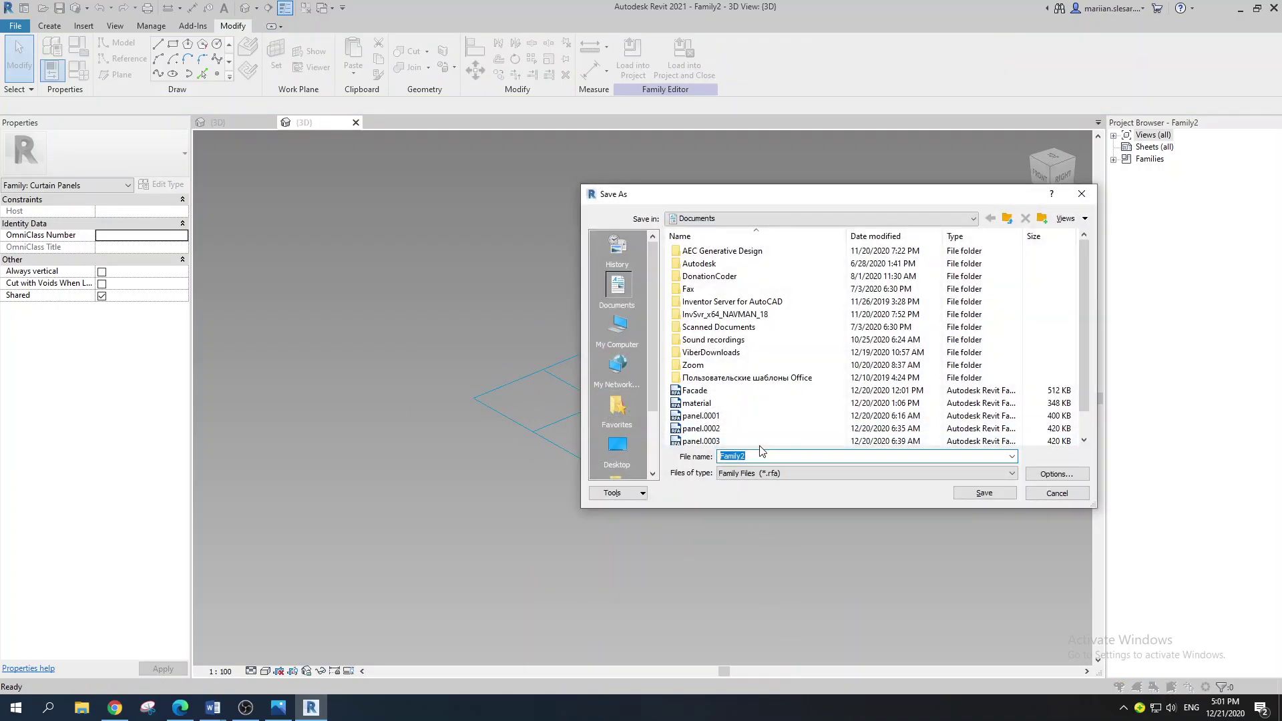
text(mate)
key(BackSpace)
key(BackSpace)
key(BackSpace)
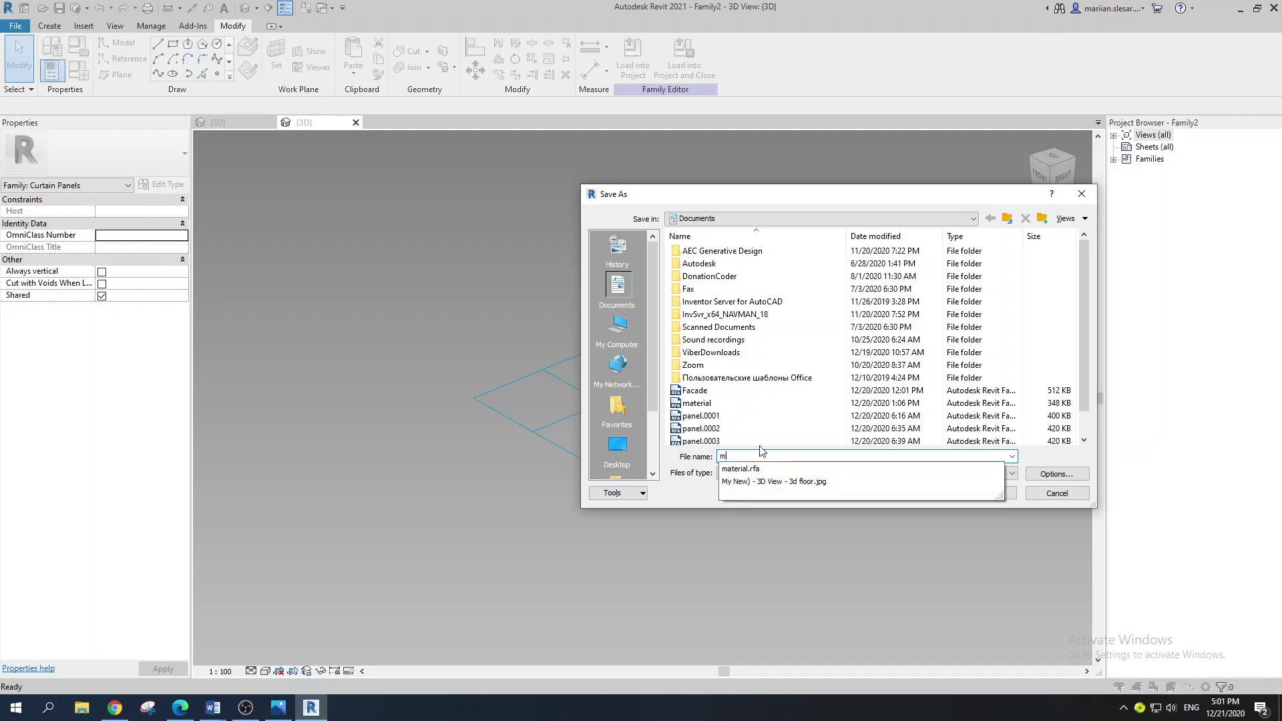
key(Return)
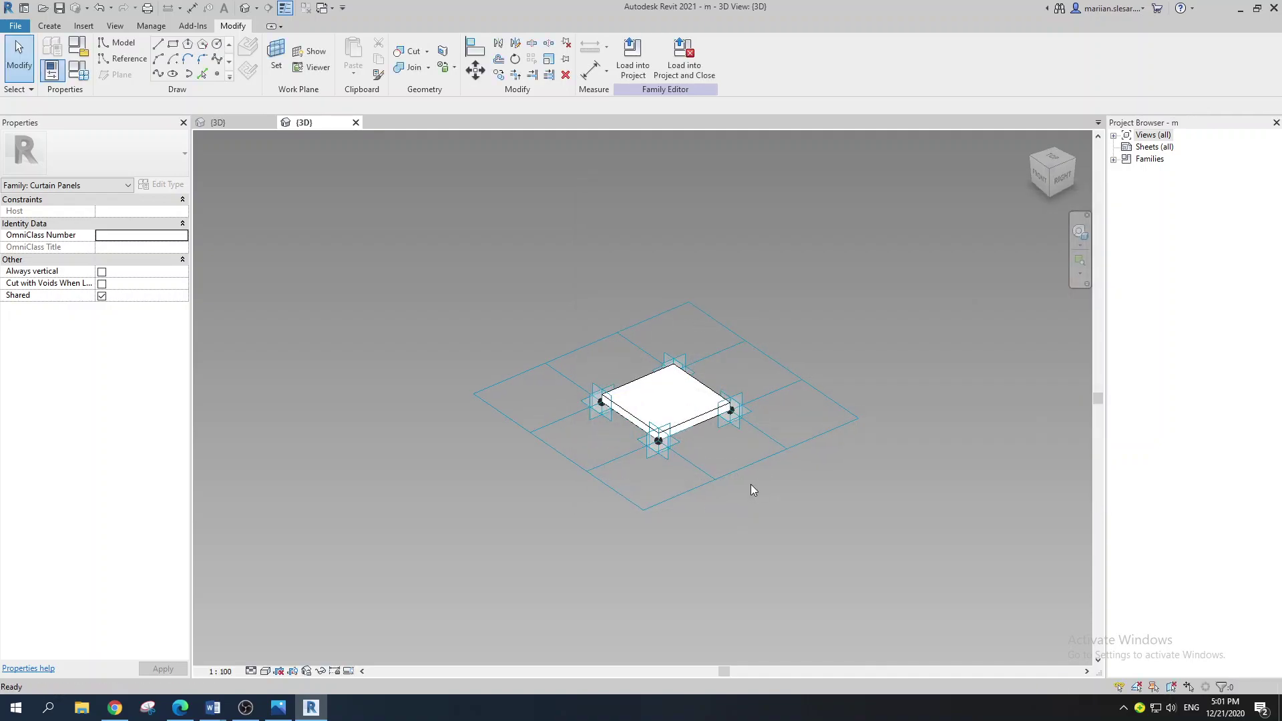
click(635, 70)
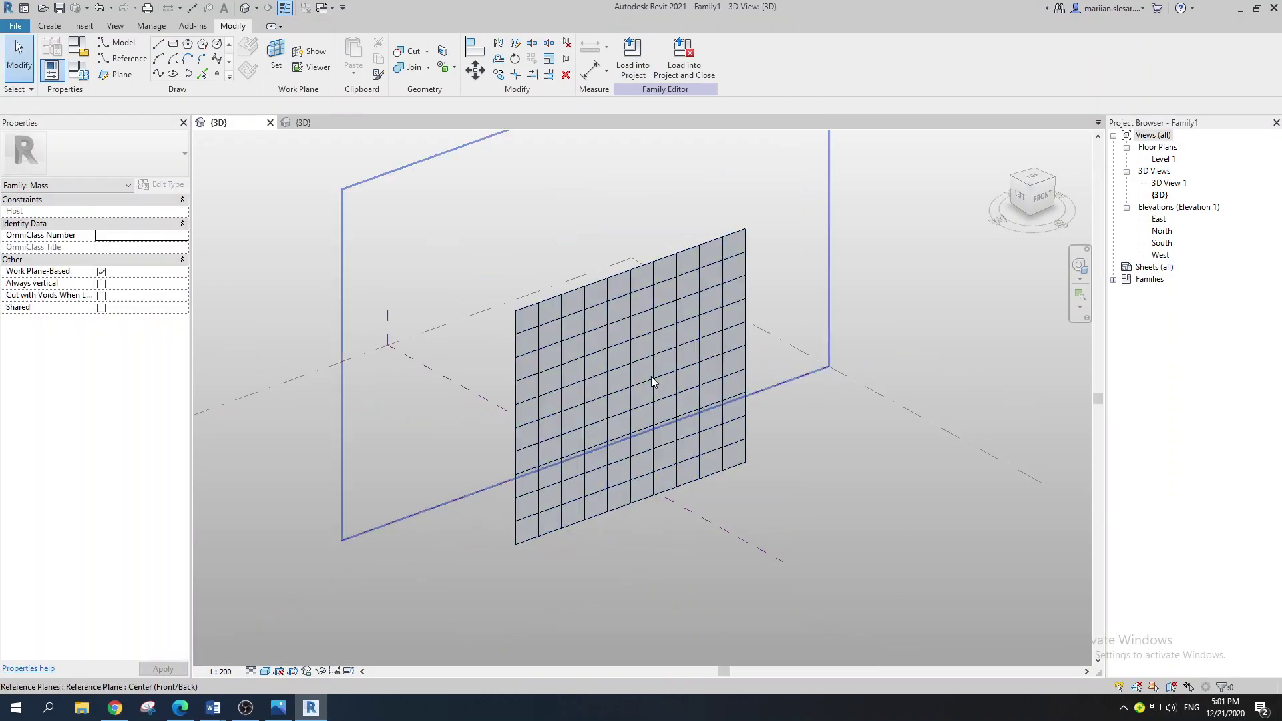
- Select the divided surface on the mass form and apply the loaded panel family m as its Rectangle pattern component
click(577, 292)
click(681, 428)
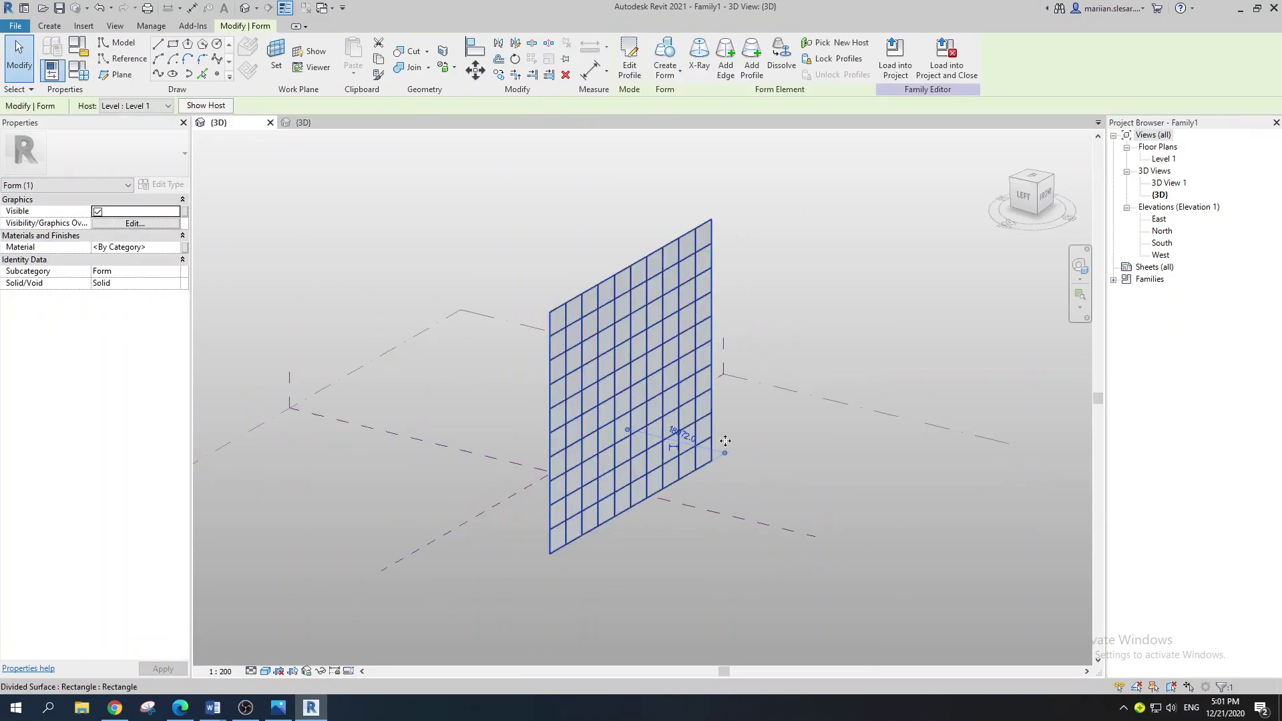
key(Escape)
click(614, 373)
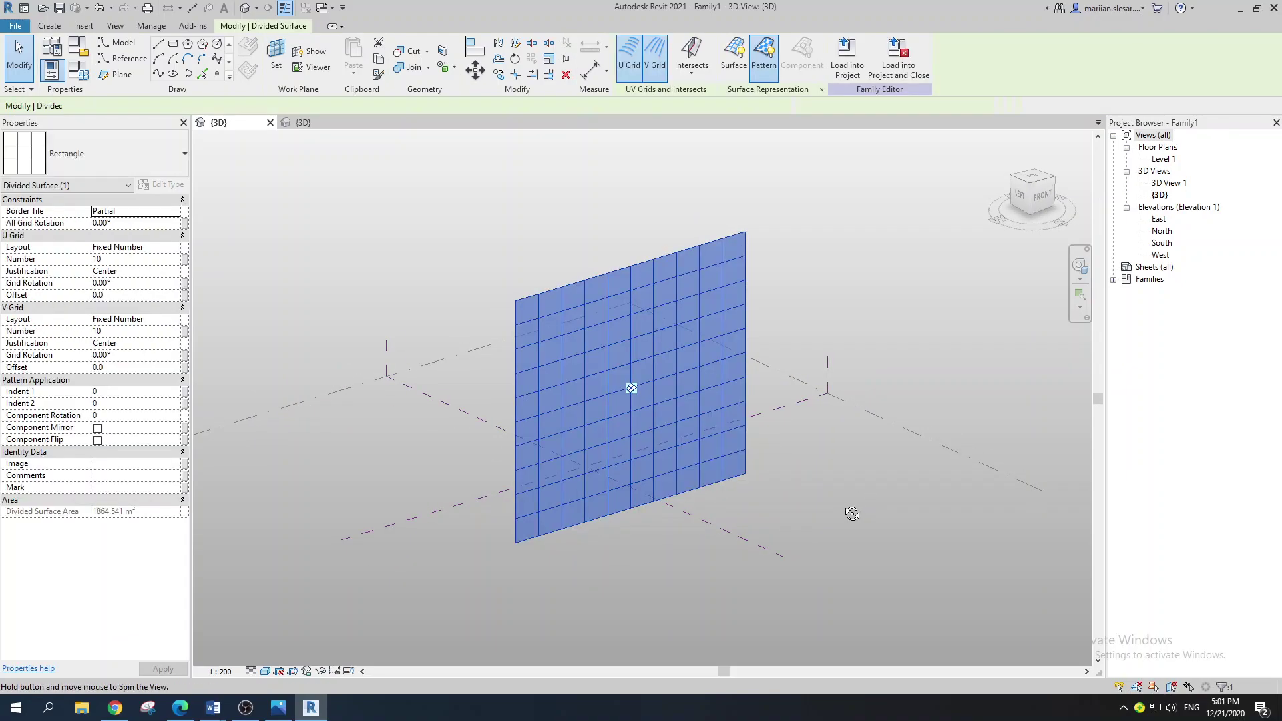
click(100, 154)
scroll(47, 394, down, 1)
click(47, 394)
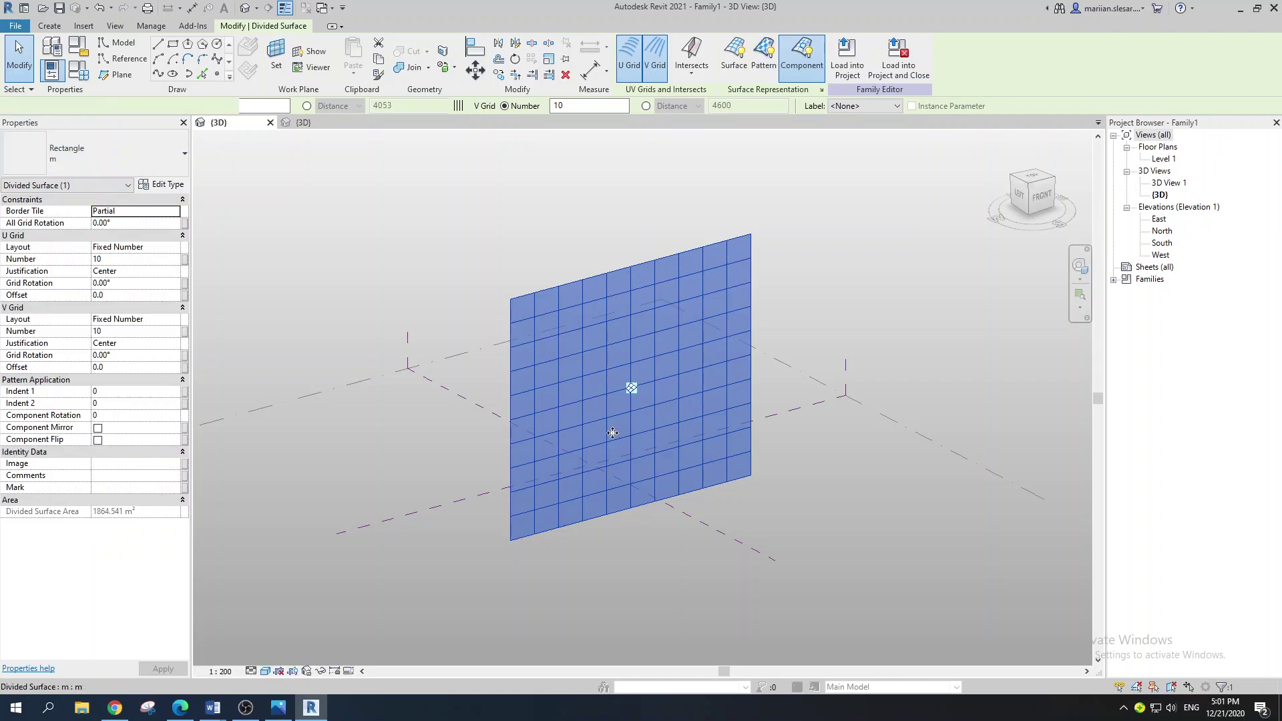
shift+middle_drag(690, 478, 680, 447)
scroll(659, 455, up, 2)
scroll(659, 455, down, 2)
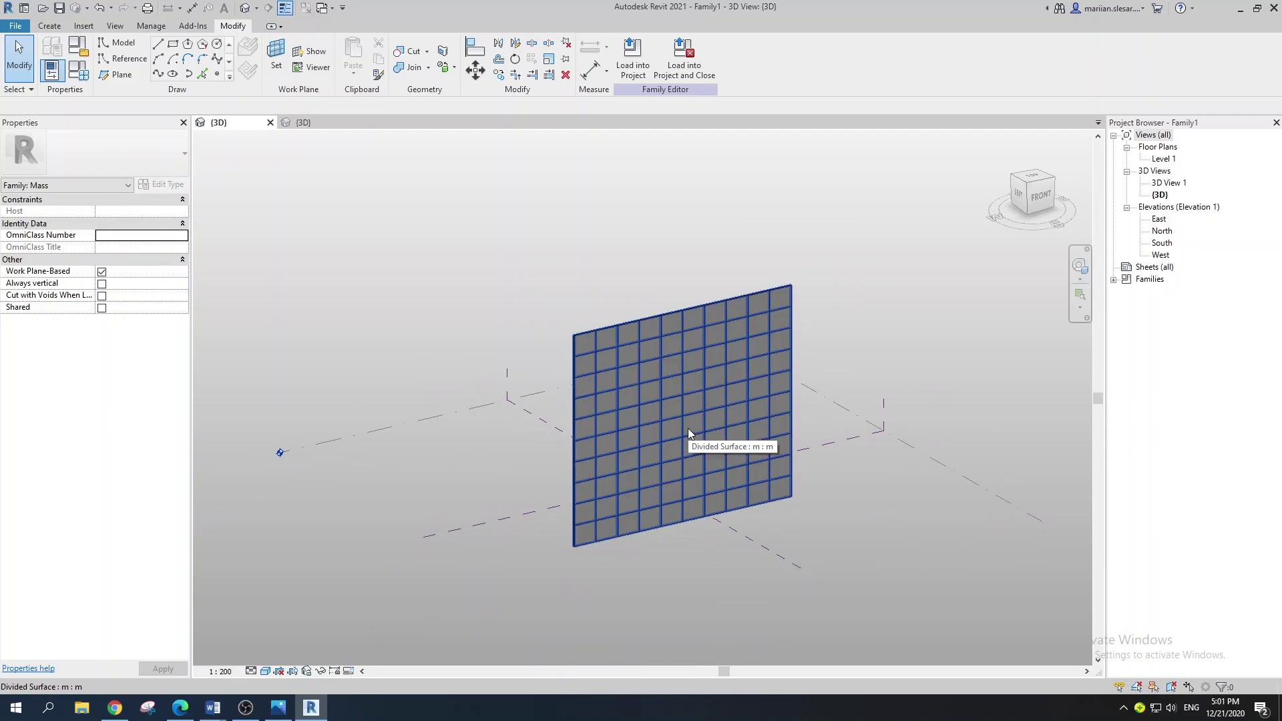
- Create a new project material and name it m1
click(145, 25)
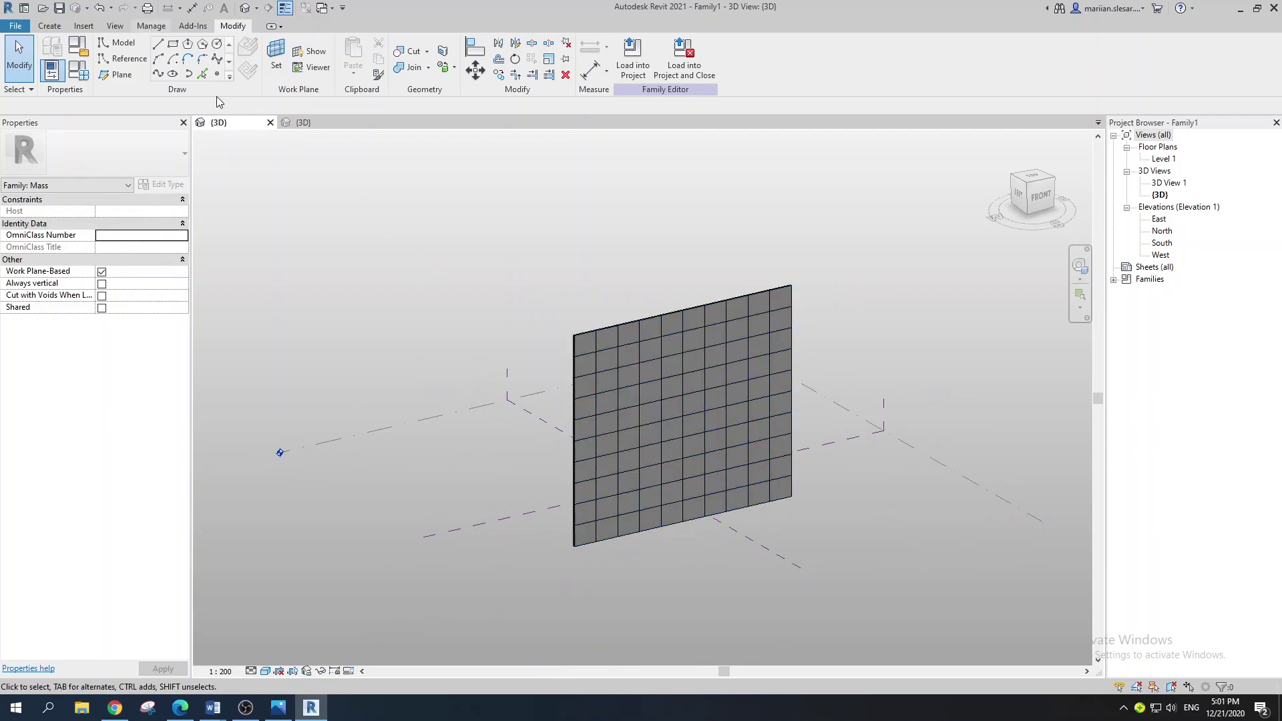
click(58, 56)
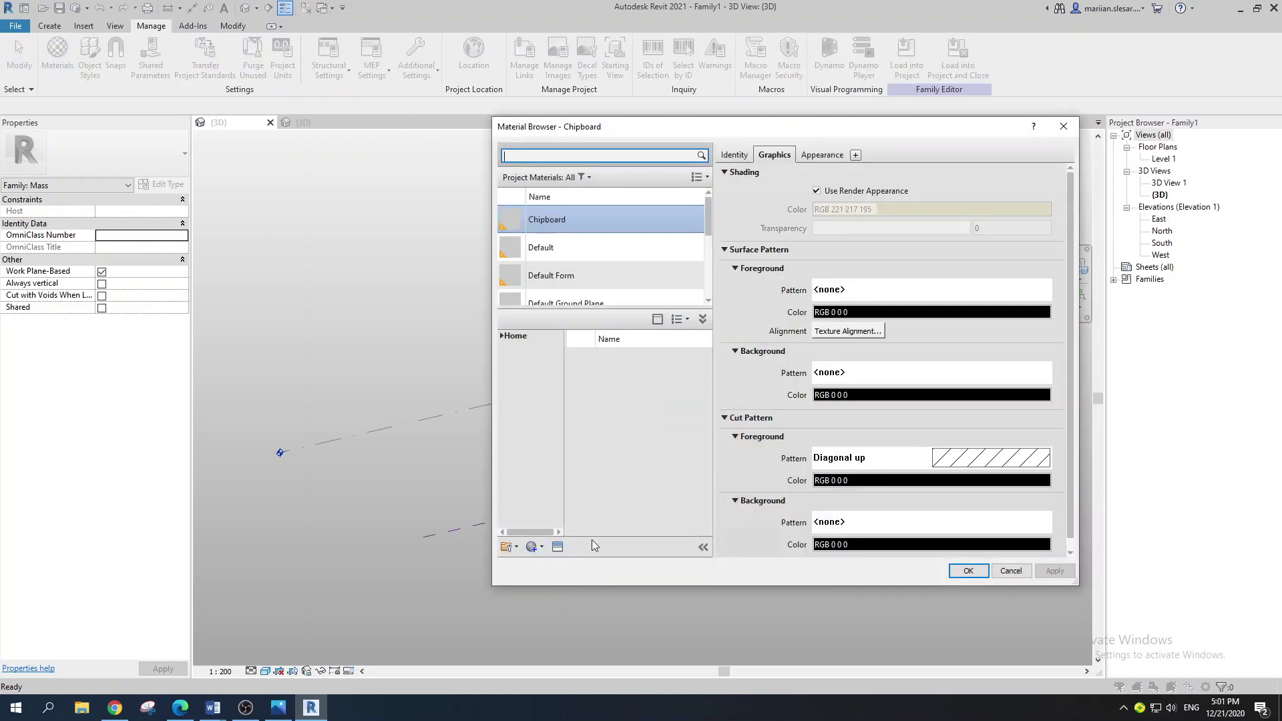
click(534, 546)
click(555, 563)
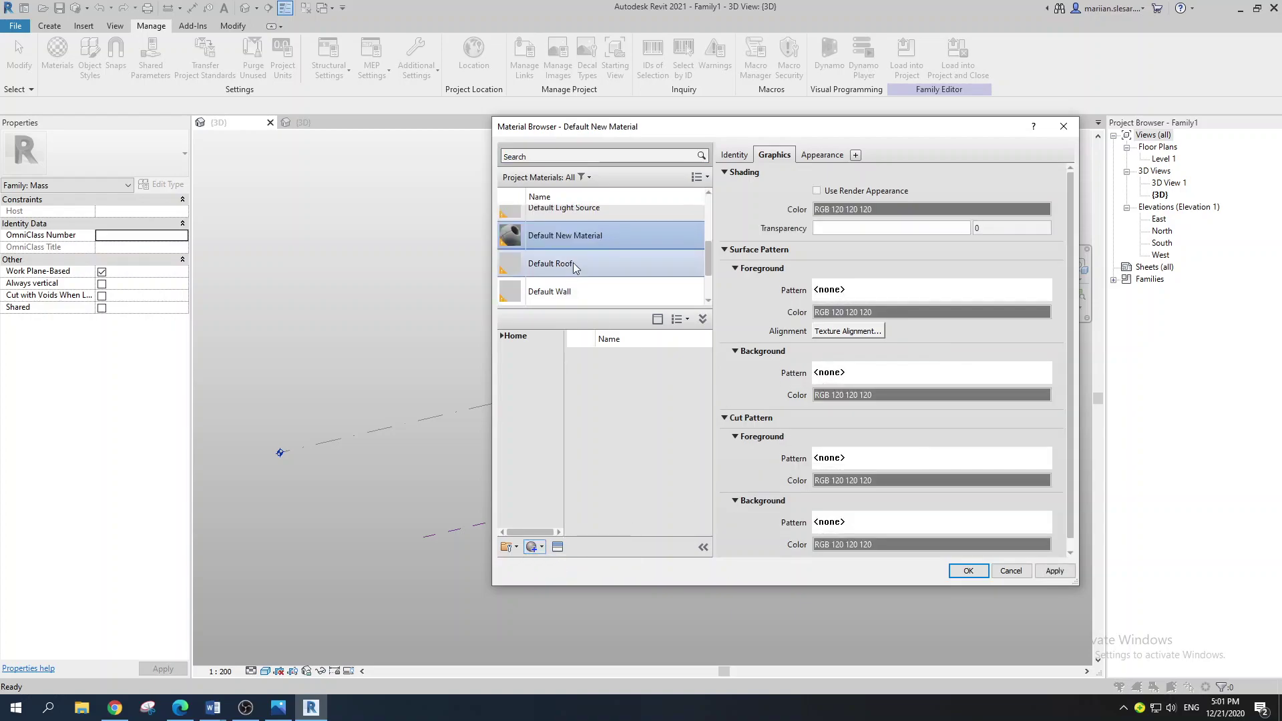
right_click(575, 234)
click(621, 269)
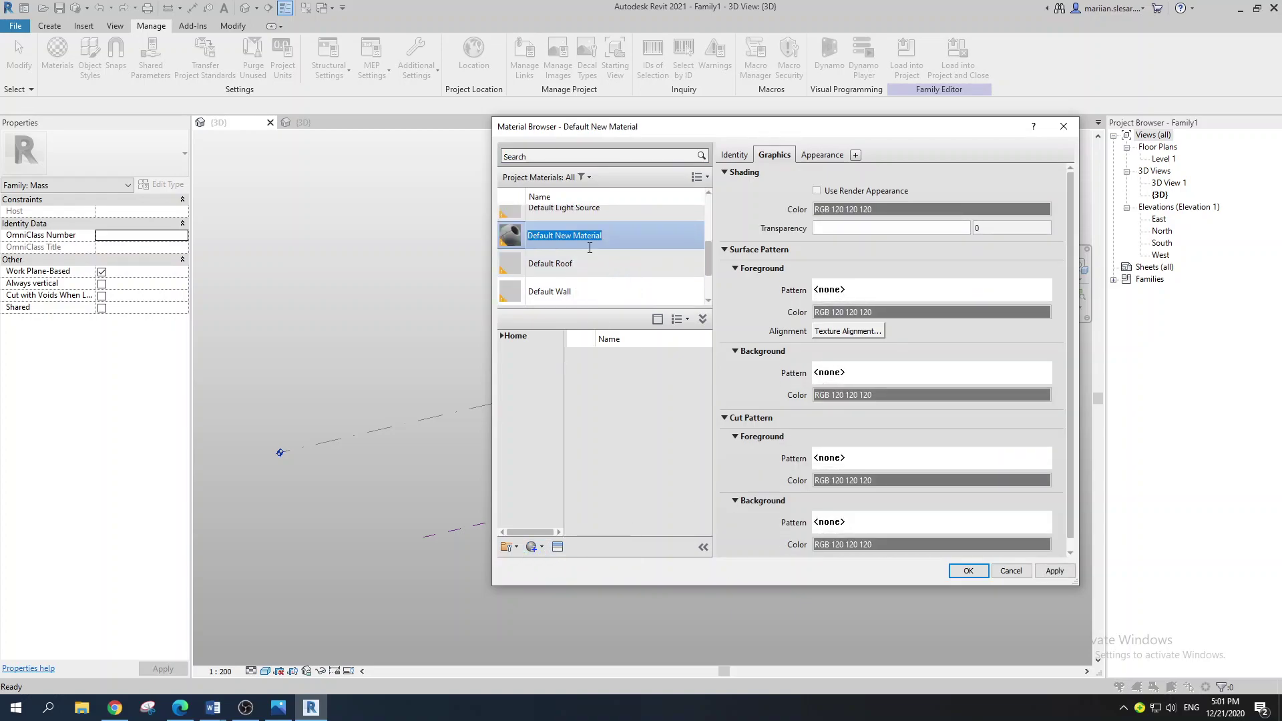
text(m1)
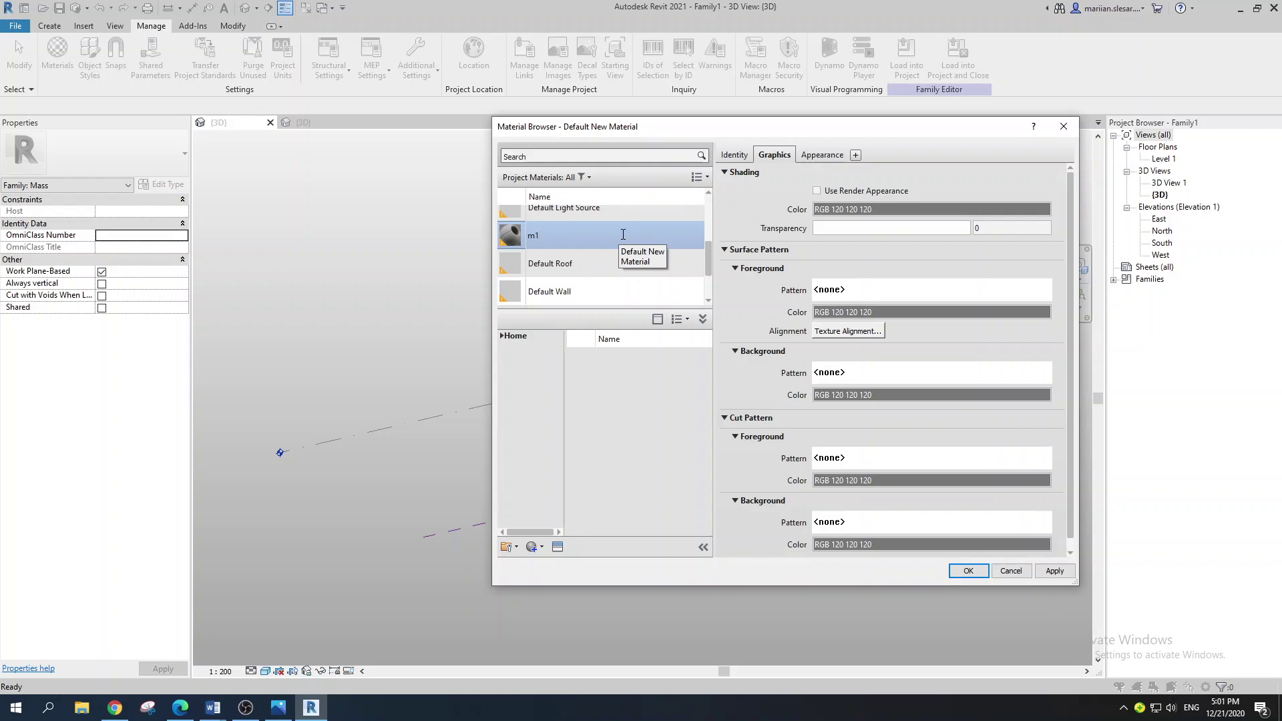
key(Return)
scroll(588, 257, down, 1)
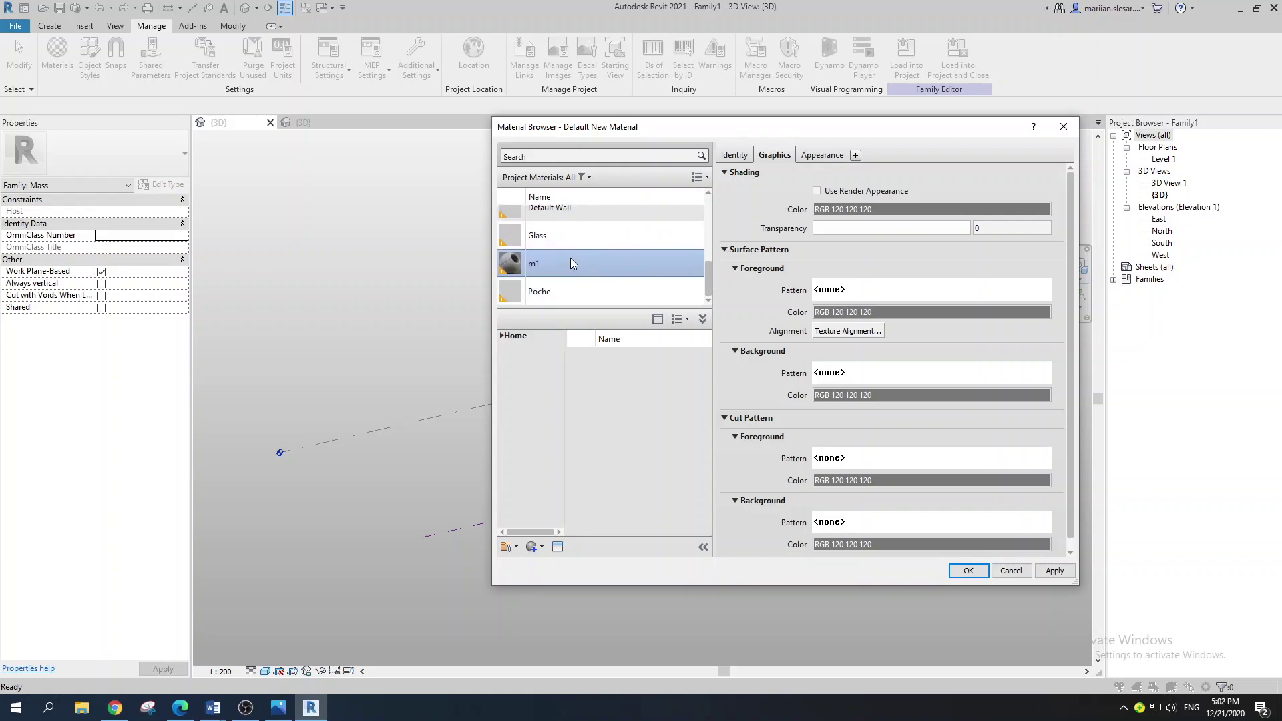
- Make m1 use its render appearance for shading and set its appearance colour to RGB 51 159 218
click(817, 191)
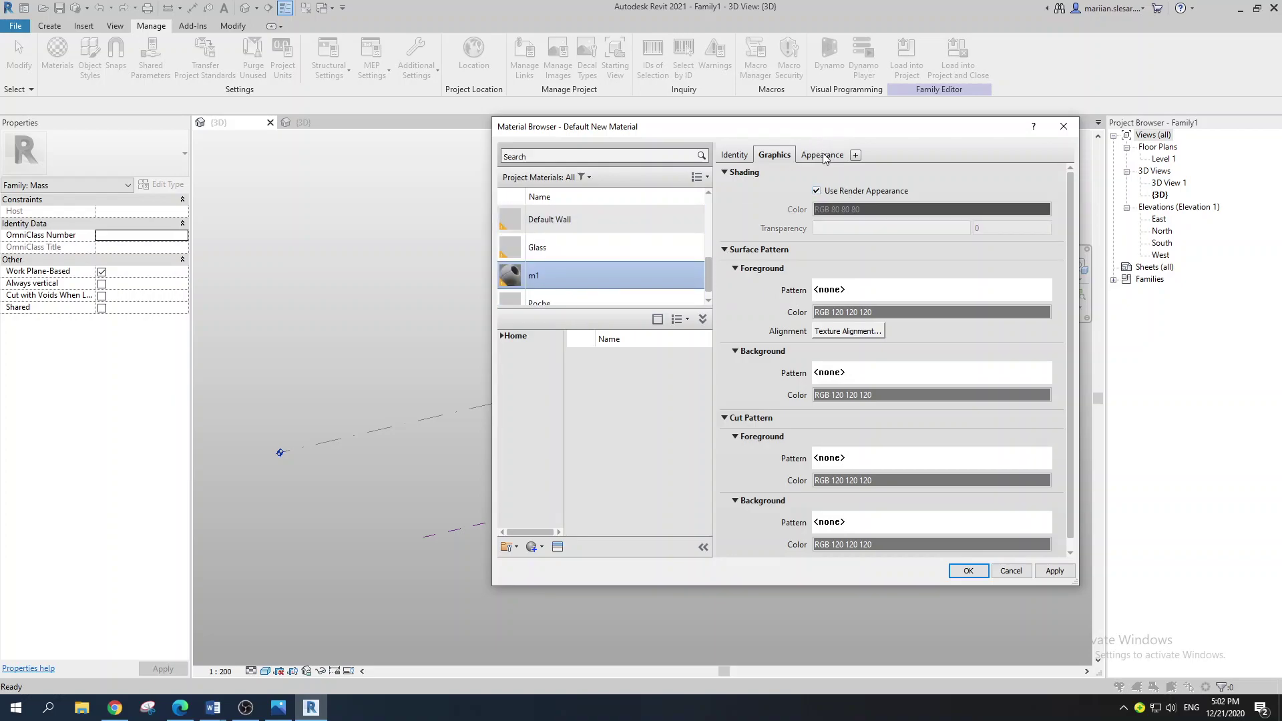
click(823, 155)
click(910, 304)
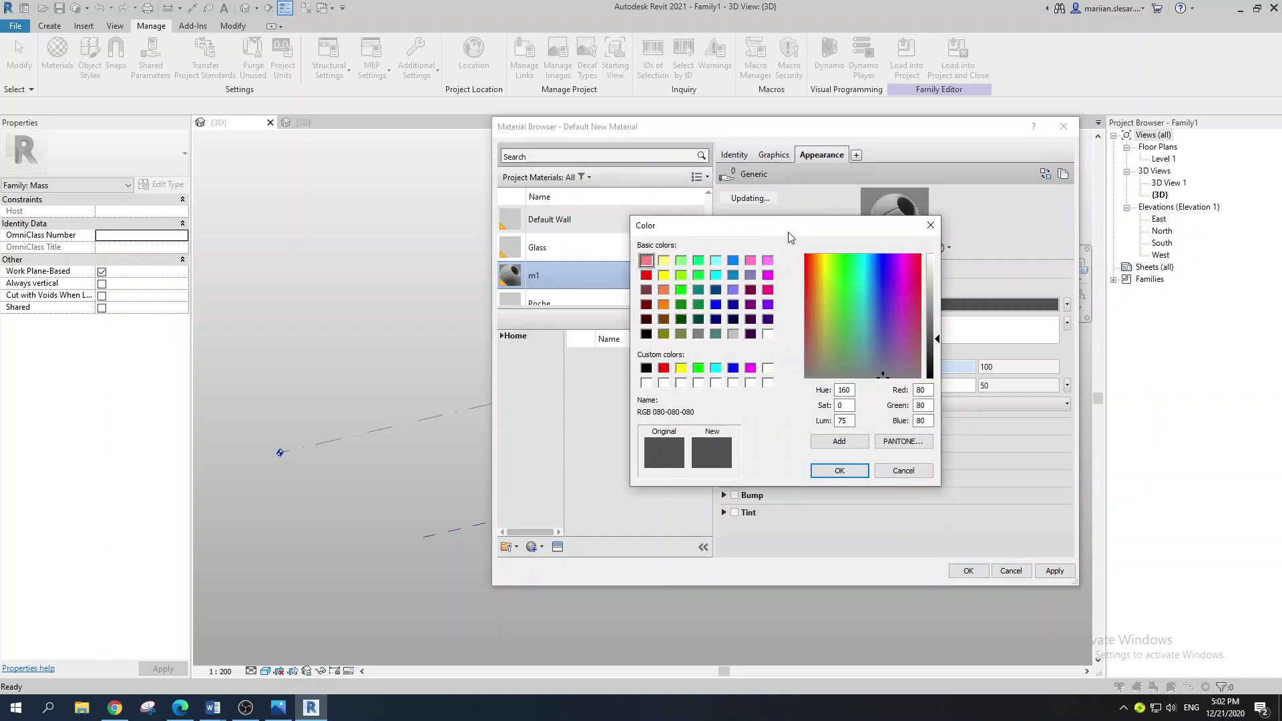
double_click(930, 369)
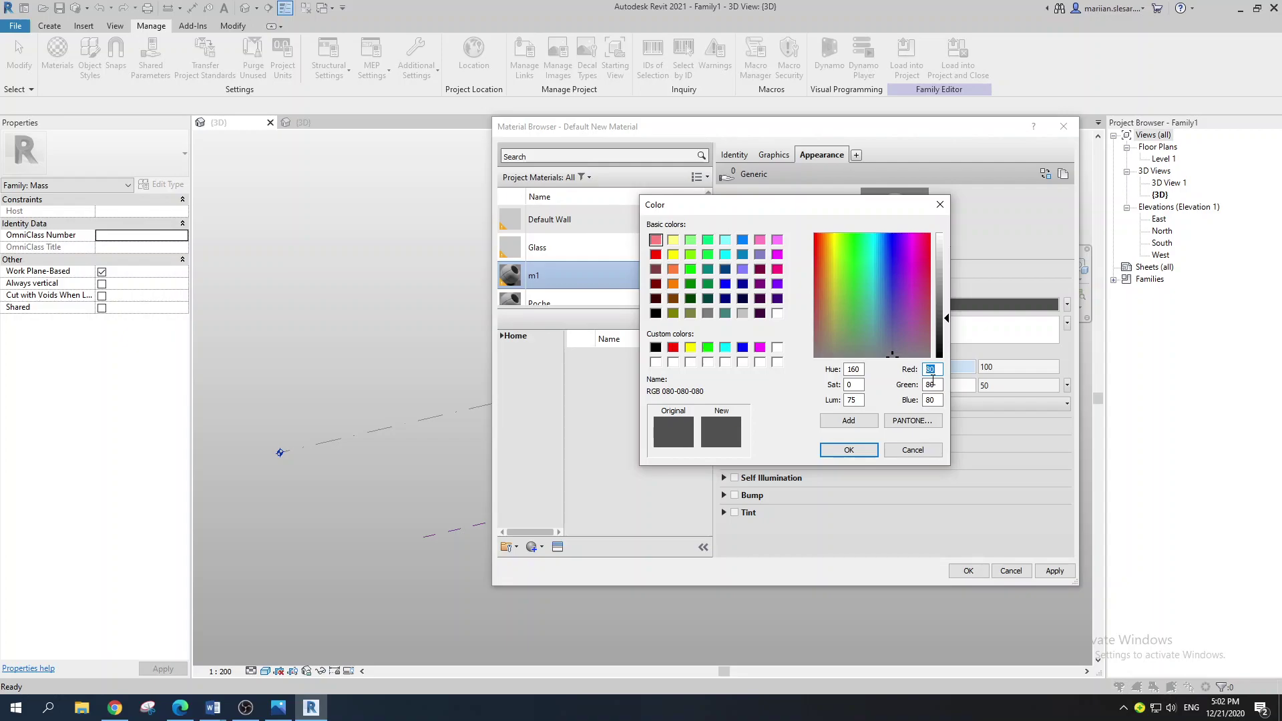
text(51)
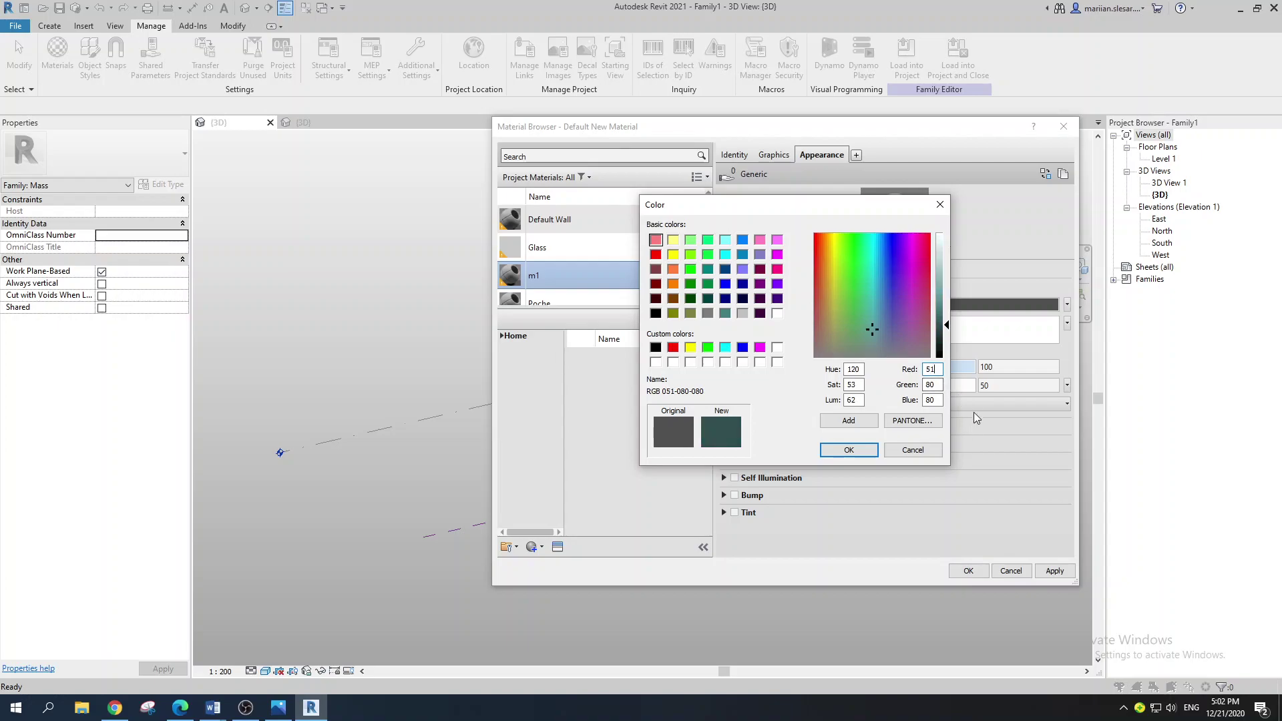
double_click(932, 385)
text(159)
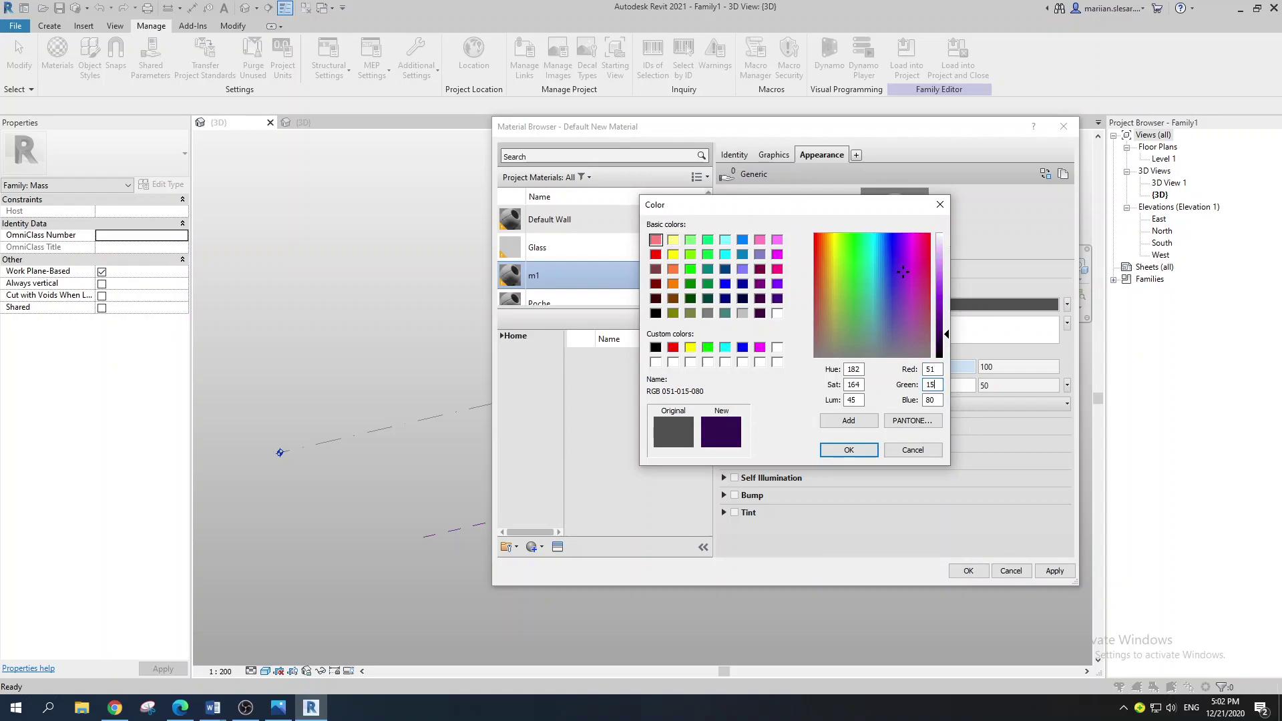
double_click(932, 400)
text(218)
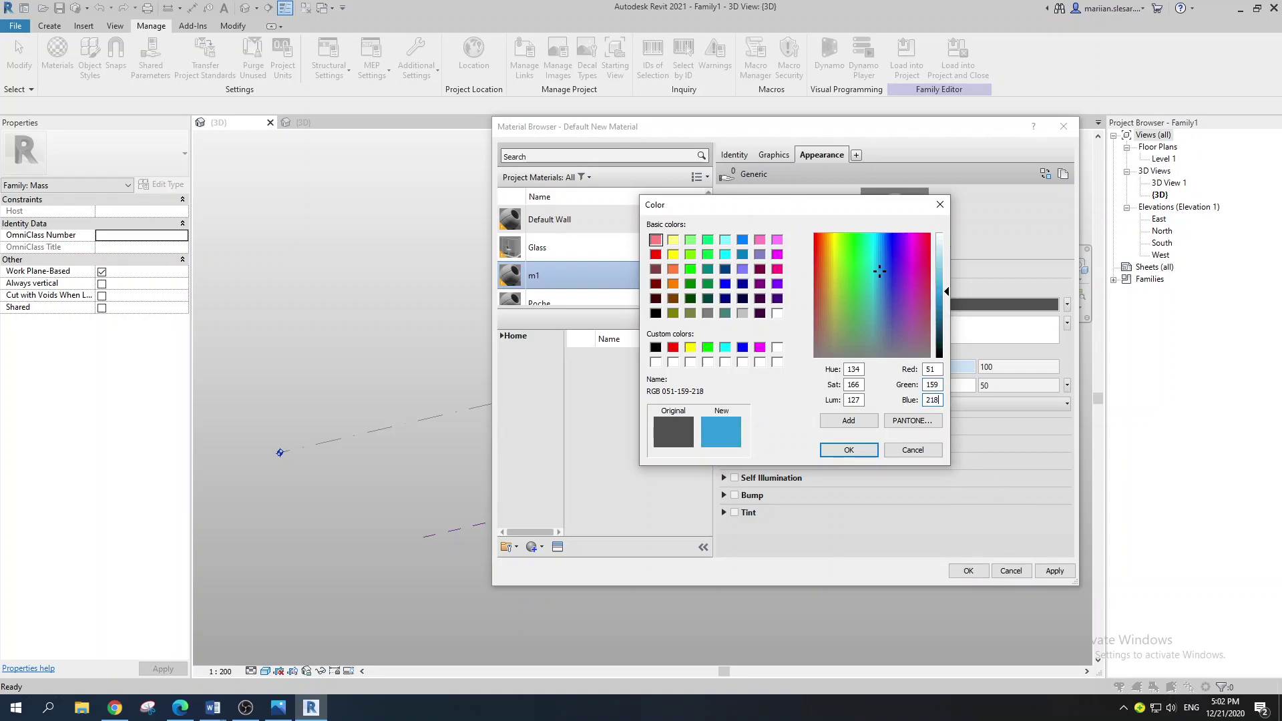
click(848, 450)
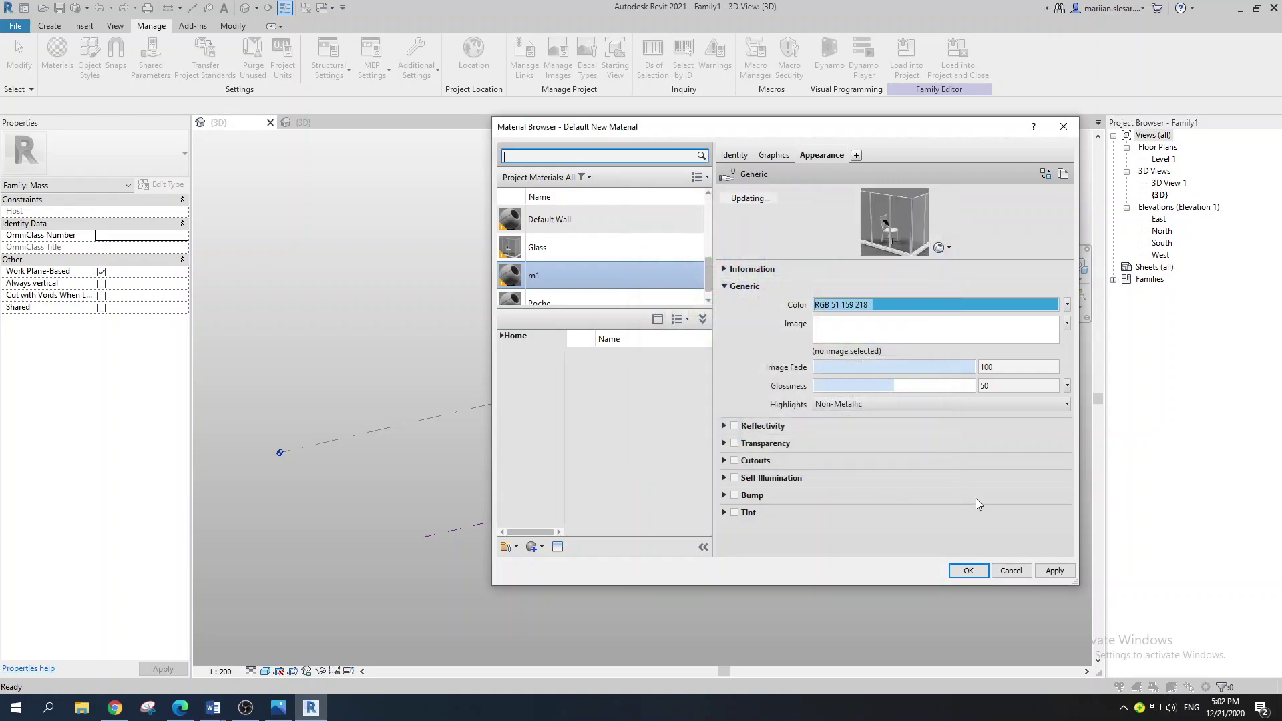
- Duplicate material m1 as m2 and give m2 its own copy of the appearance asset
right_click(575, 276)
click(595, 286)
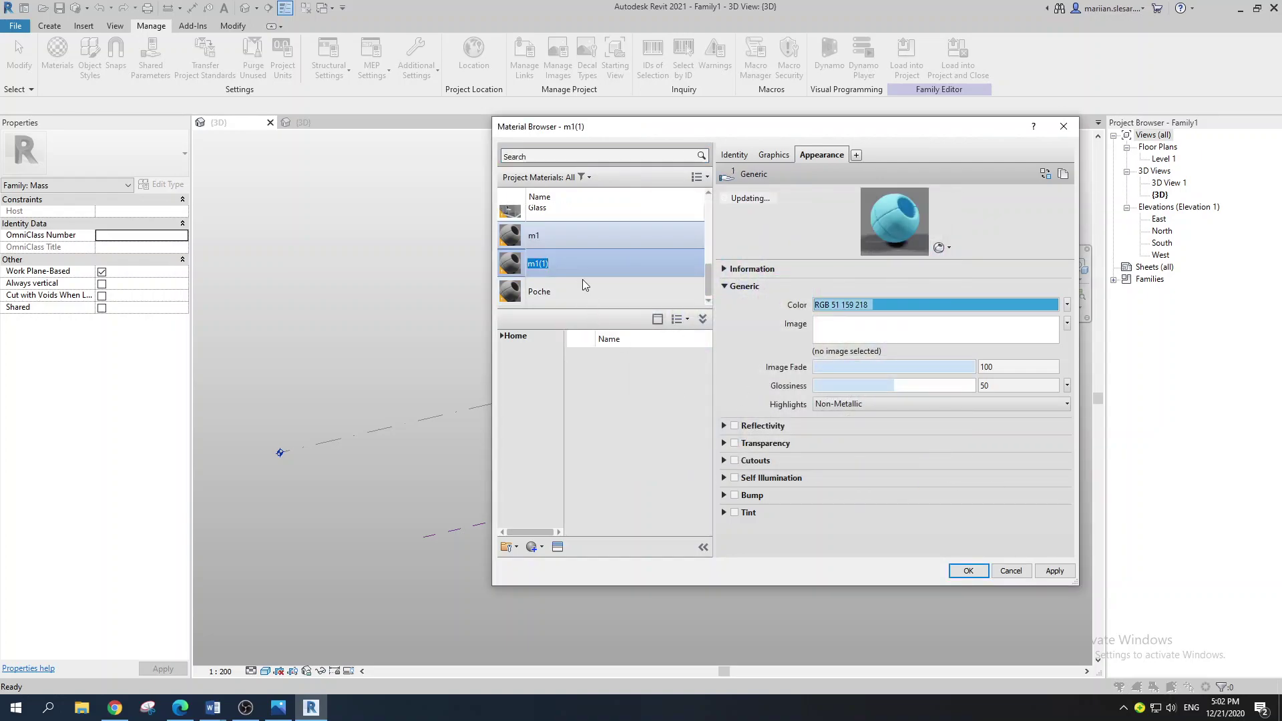
key(BackSpace)
text(2)
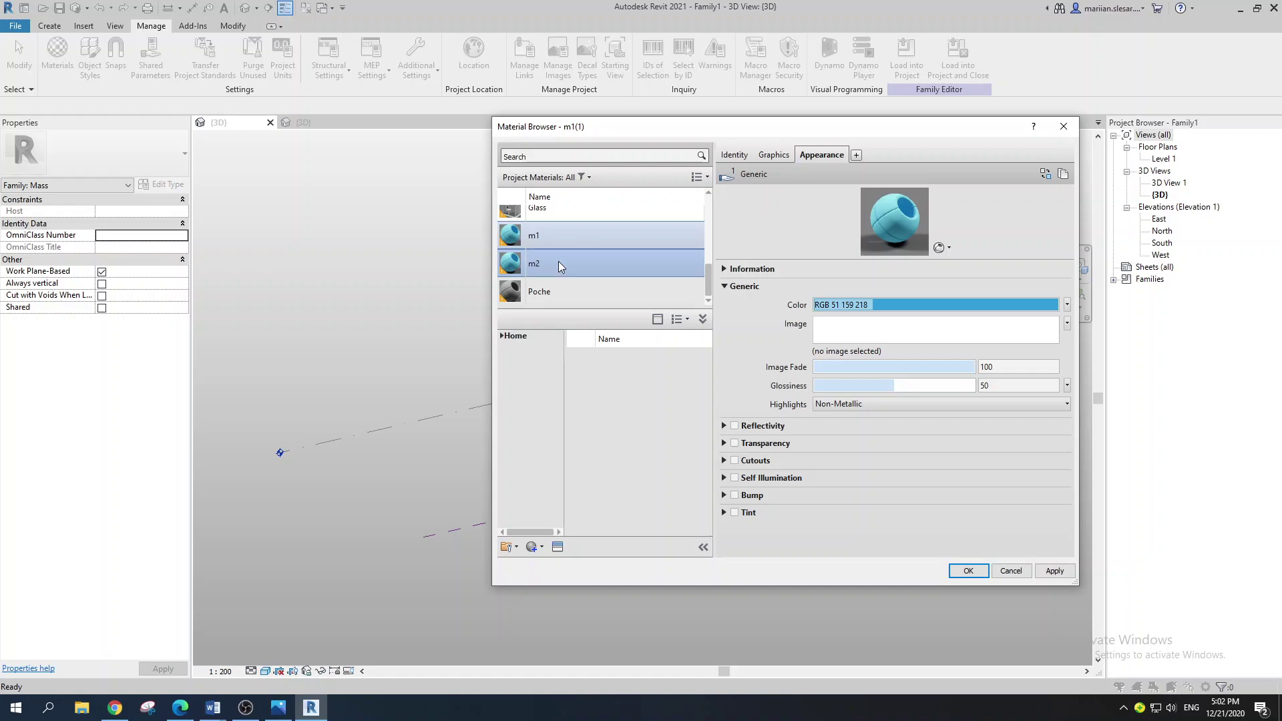
key(Return)
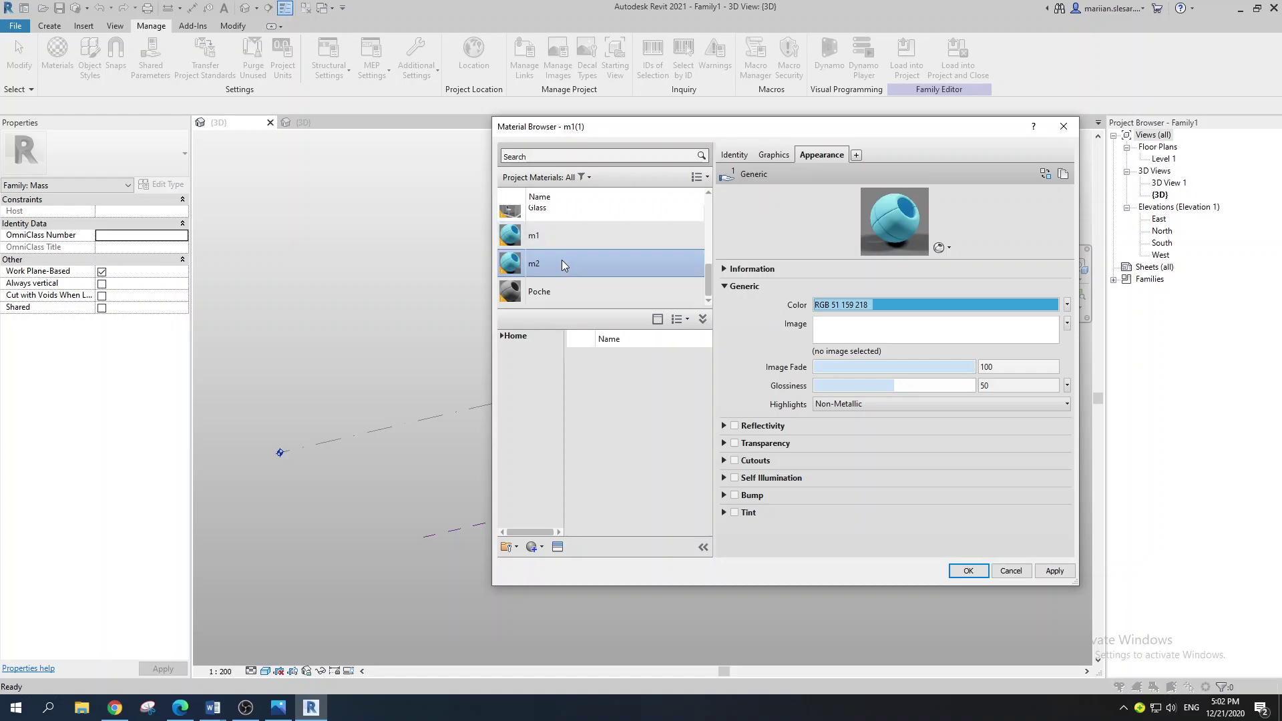
click(1062, 175)
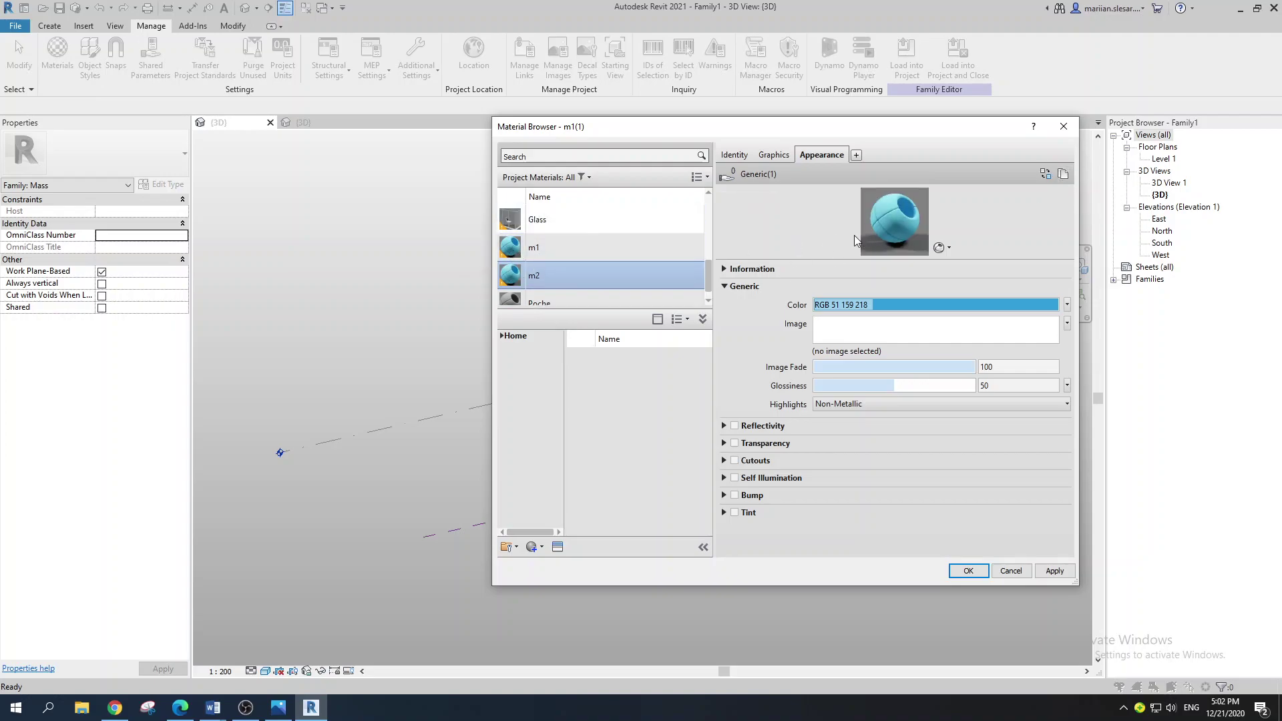
- Set the appearance colour of material m2 to RGB 255 254 247
click(948, 308)
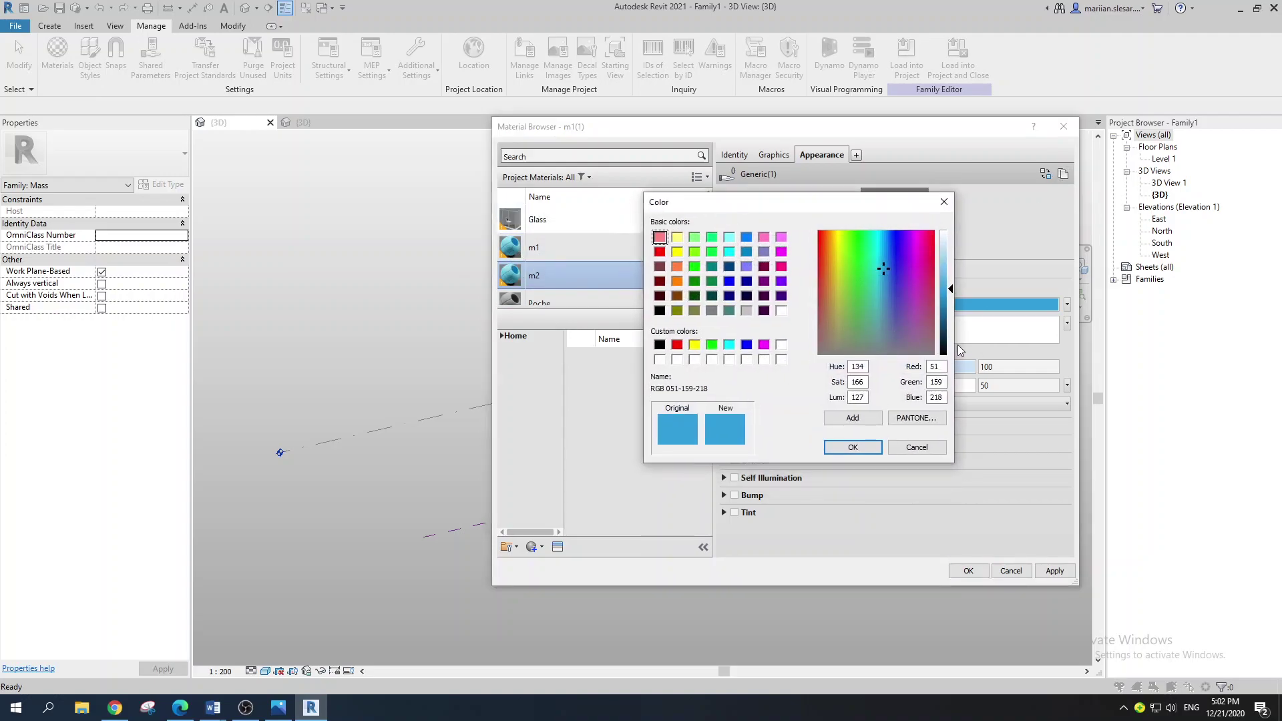
double_click(939, 367)
text(3)
text(255)
double_click(937, 382)
text(254)
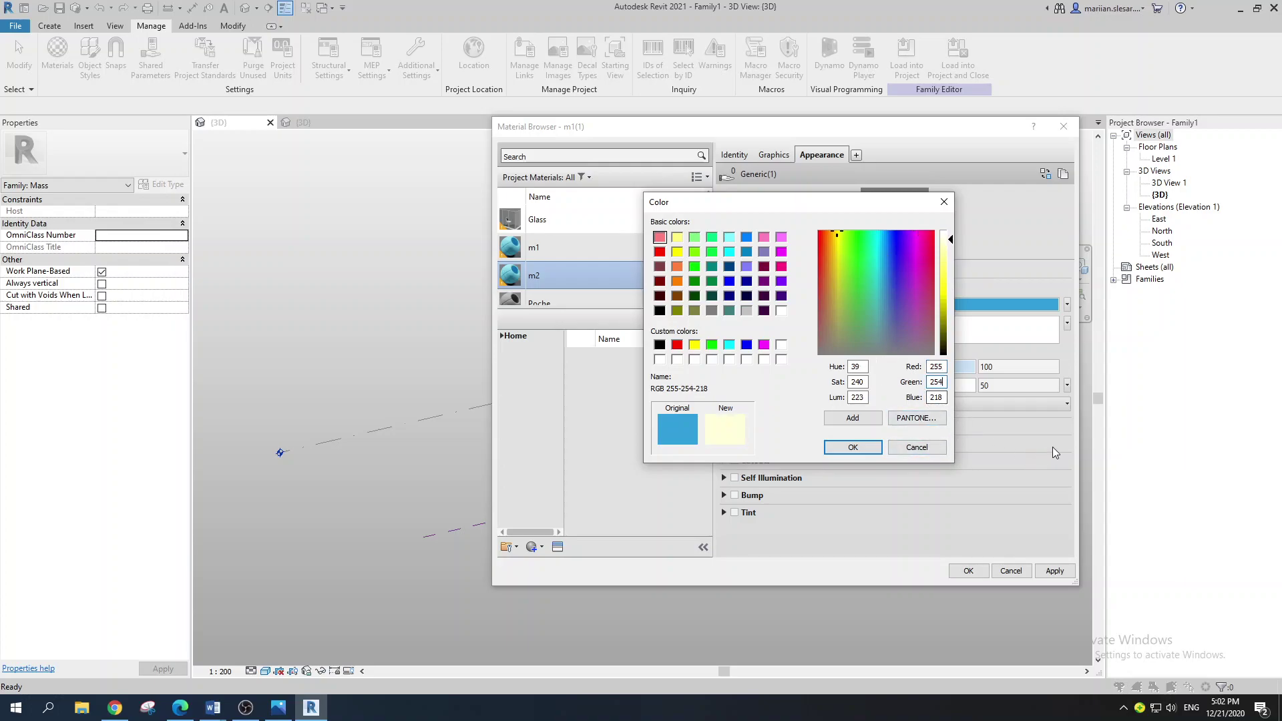
key(Tab)
text(247)
click(853, 447)
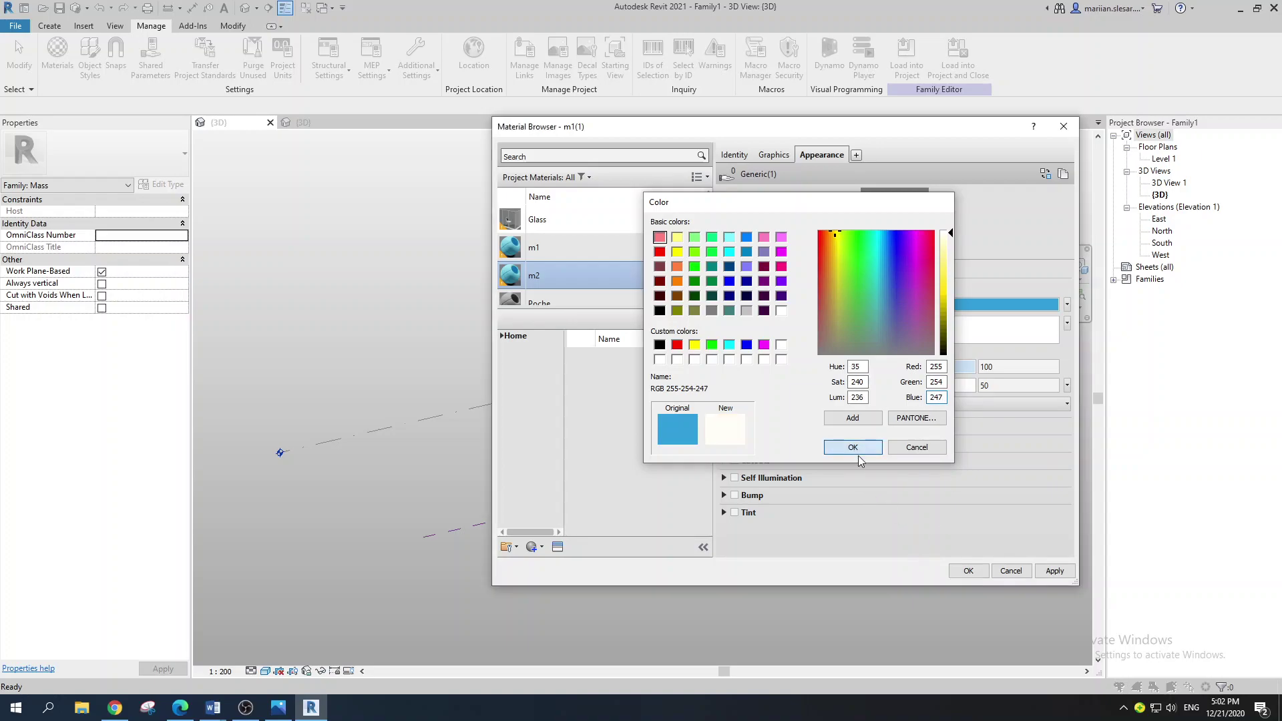
- Duplicate material m2 as m3 and give m3 its own copy of the appearance asset
right_click(598, 275)
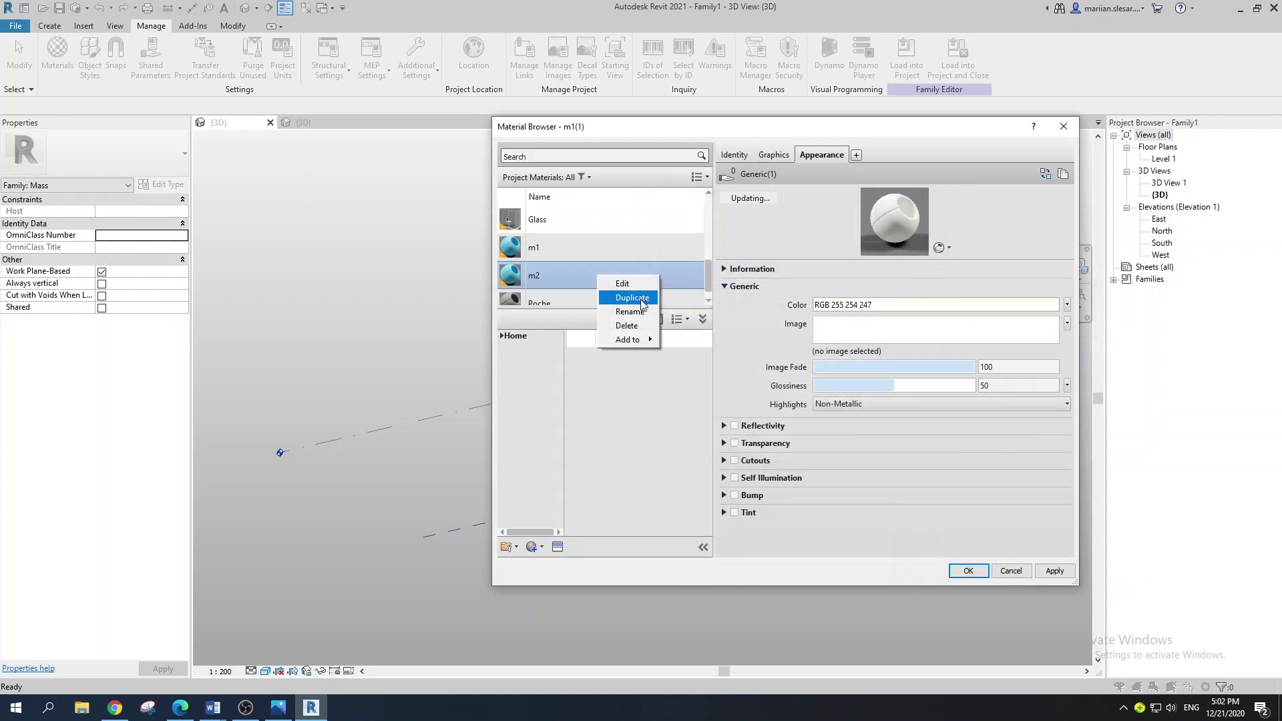
click(641, 298)
click(568, 268)
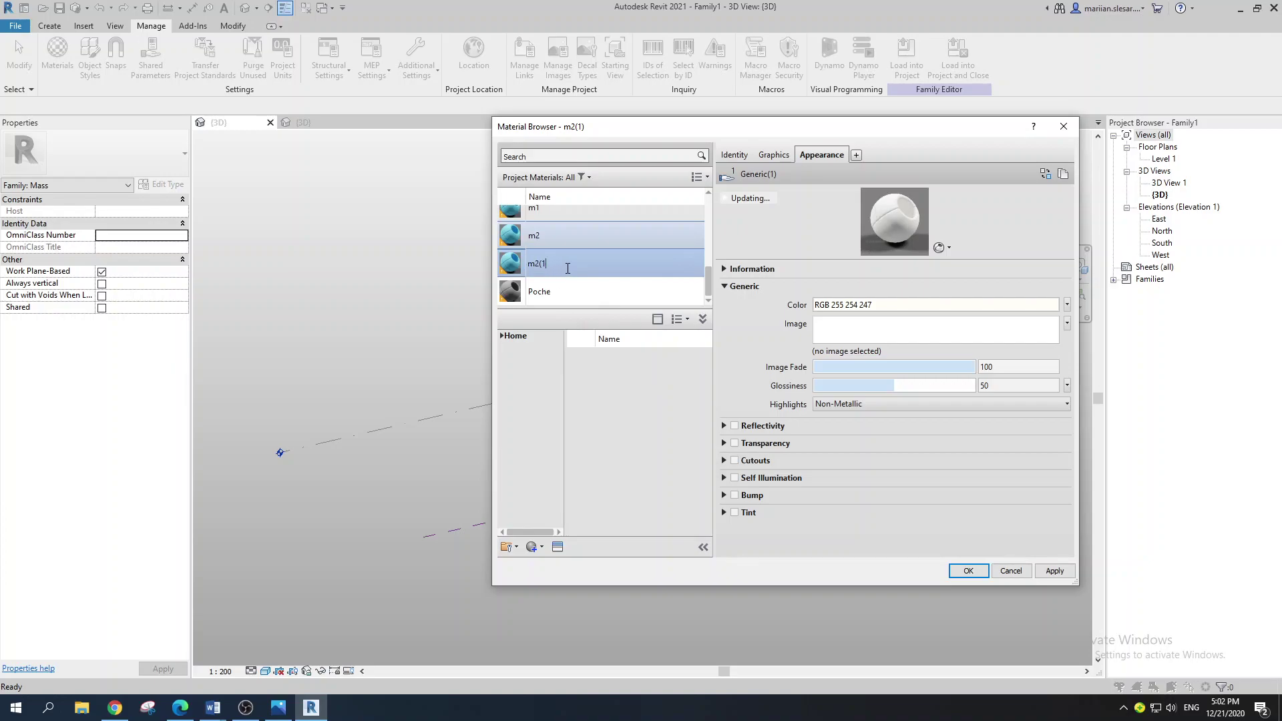
key(BackSpace)
text(3)
key(Return)
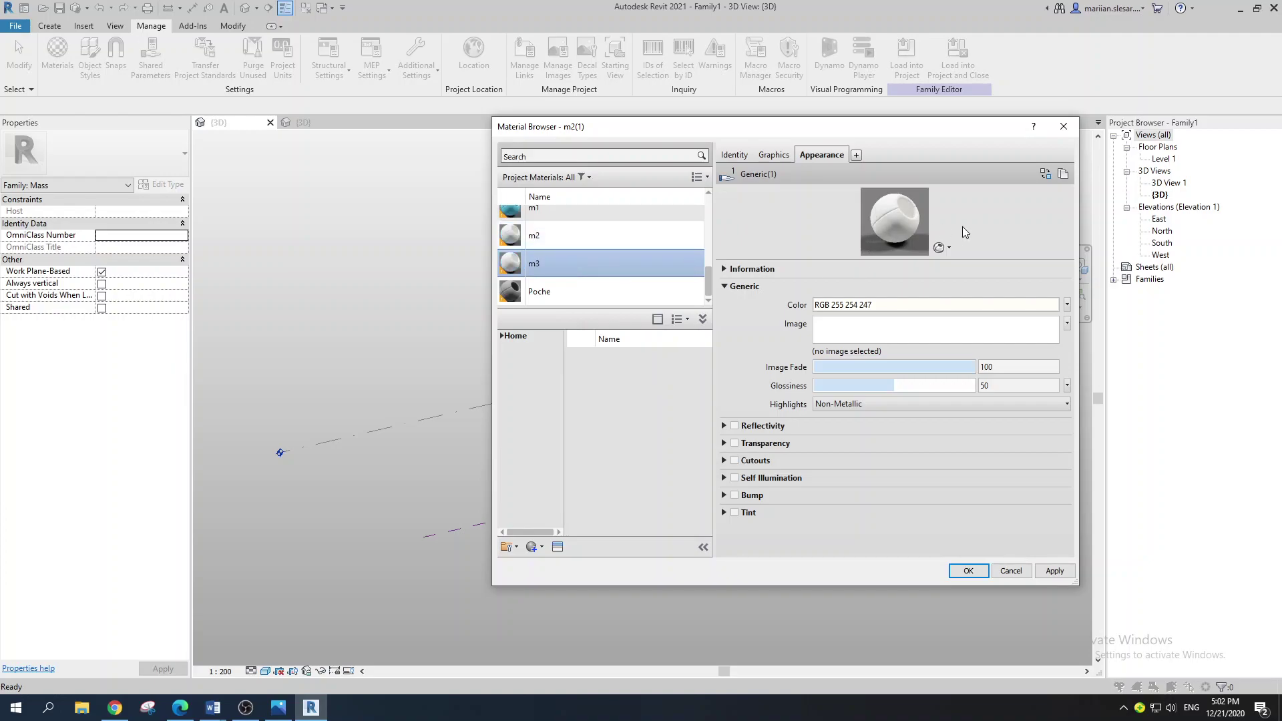
click(1063, 175)
- Set the appearance colour of material m3 to RGB 128 163 177
click(1045, 307)
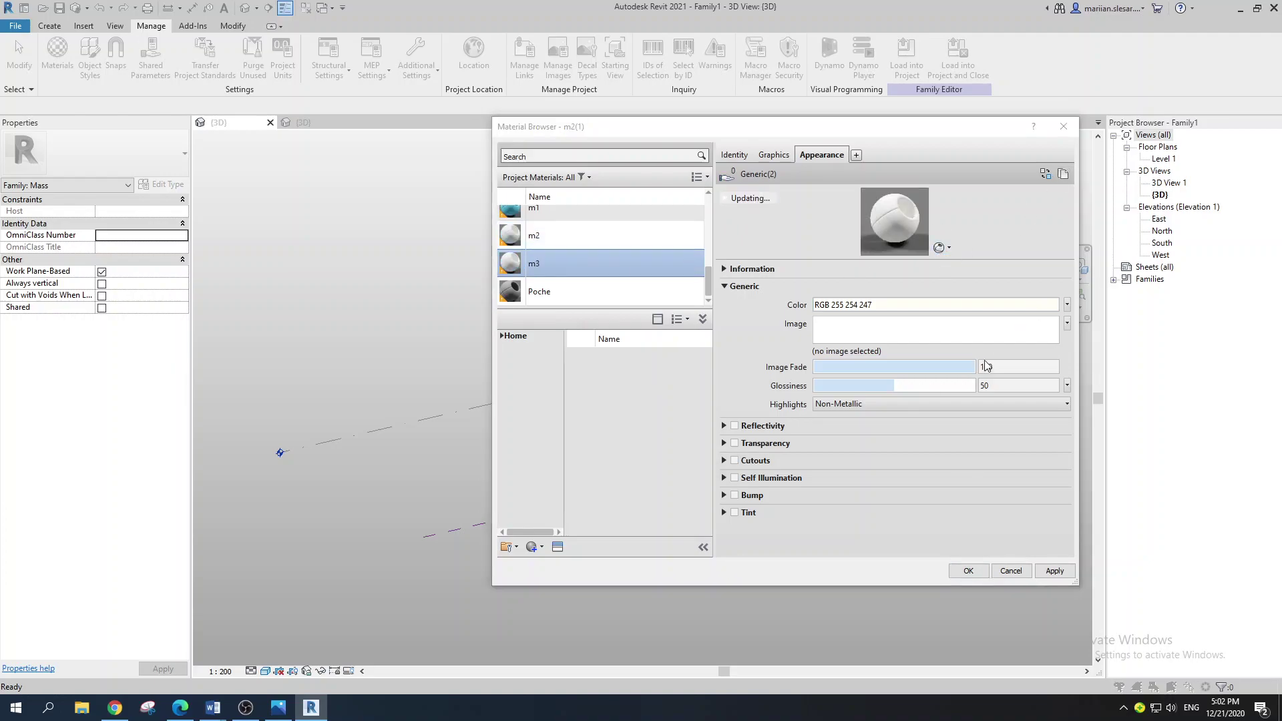
double_click(923, 390)
text(128)
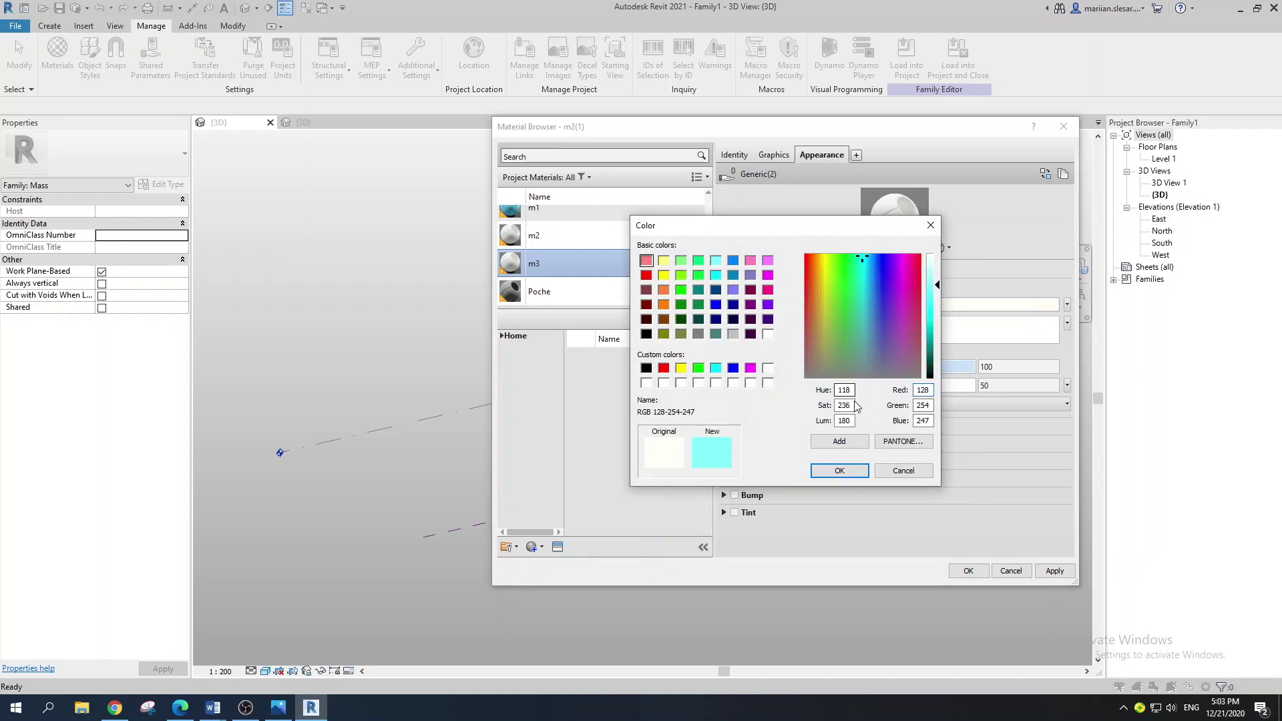
double_click(923, 405)
text(163)
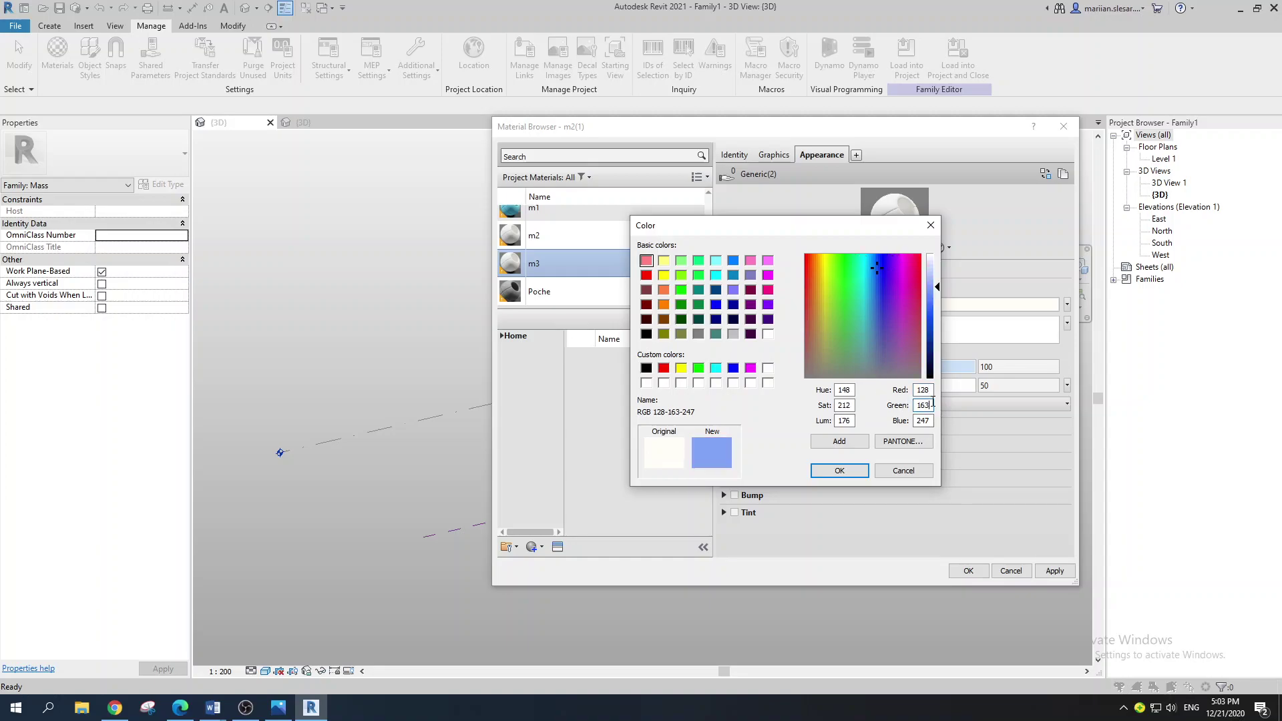
double_click(923, 421)
text(1)
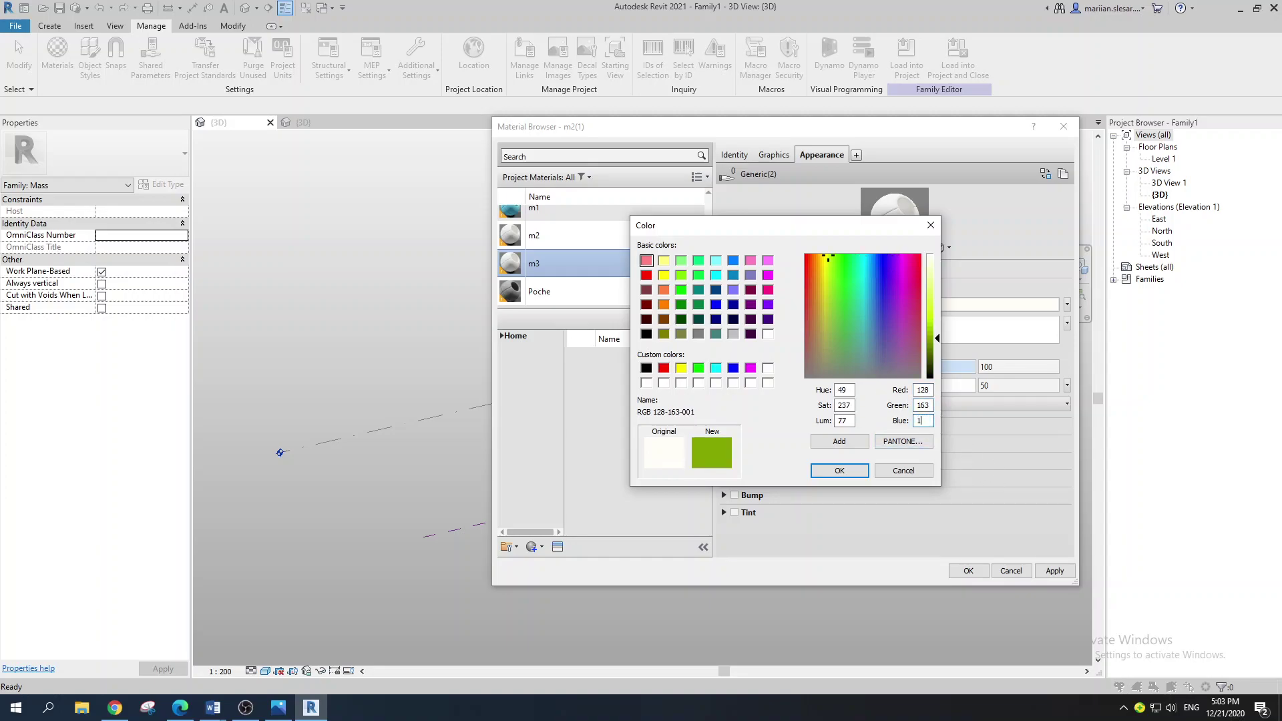
text(77)
click(839, 471)
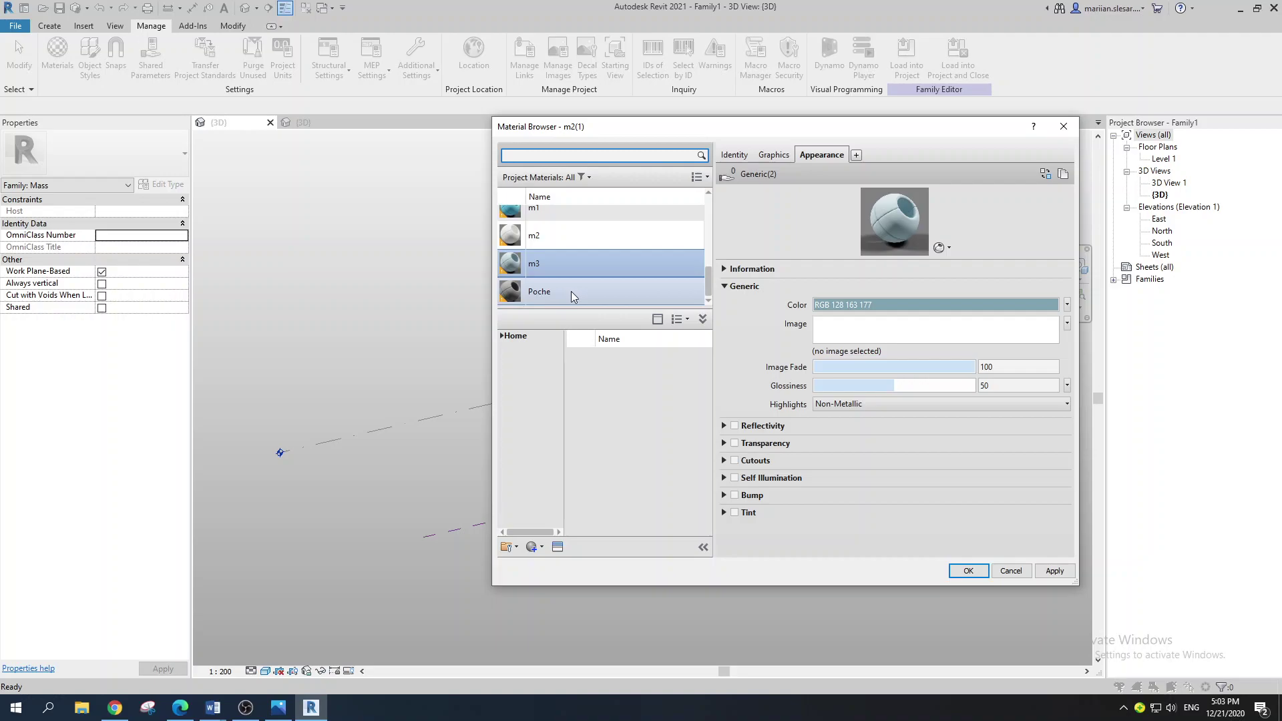
- Duplicate material m3 and name the copy m4
right_click(540, 260)
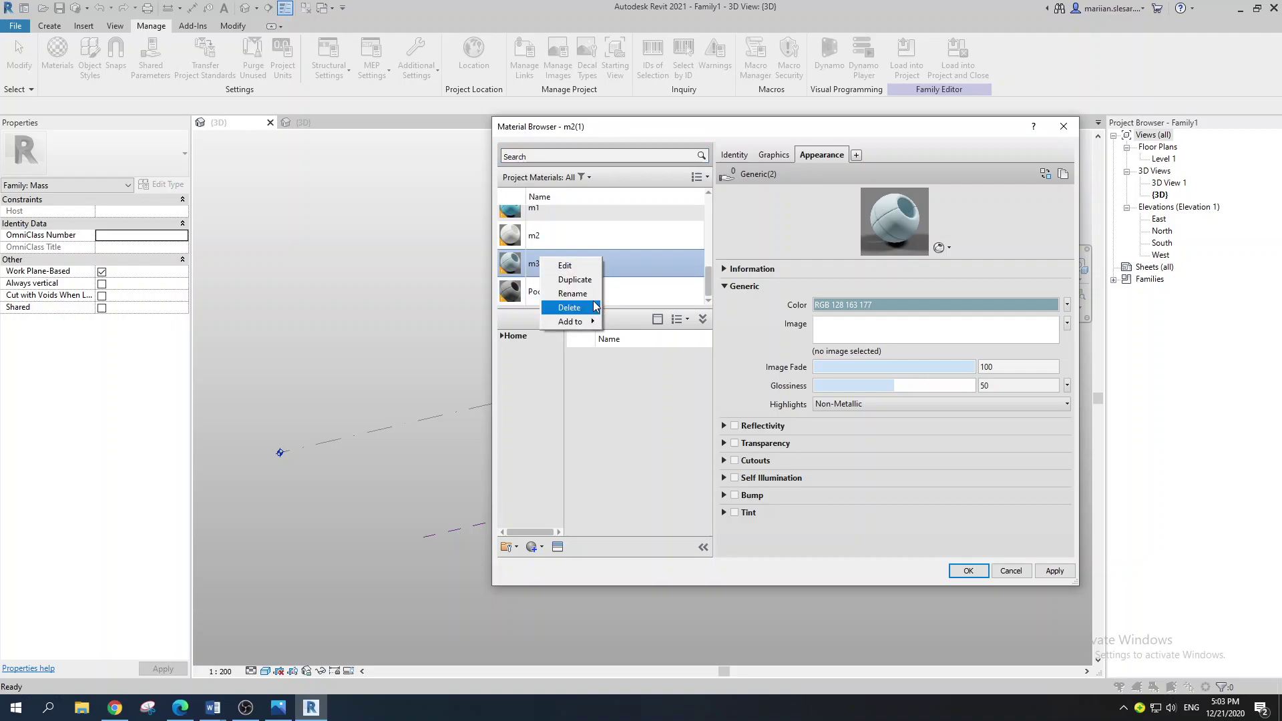
click(575, 279)
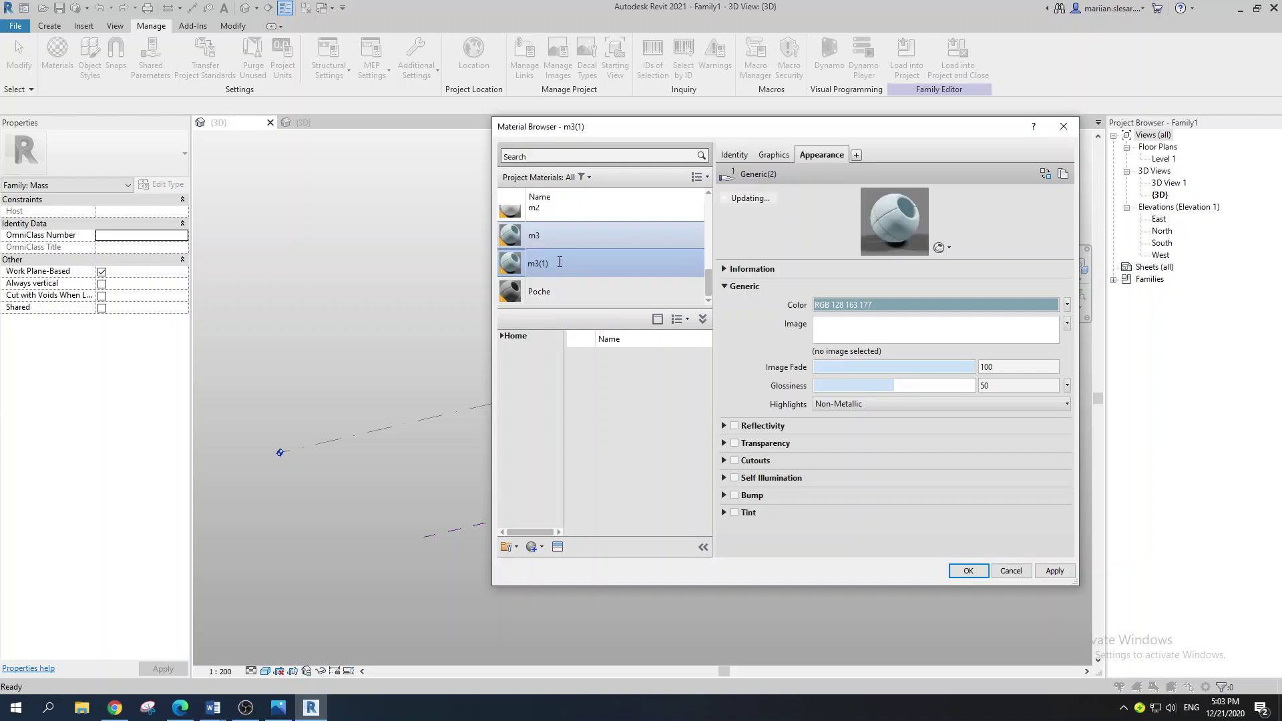
key(BackSpace)
text(4)
key(Return)
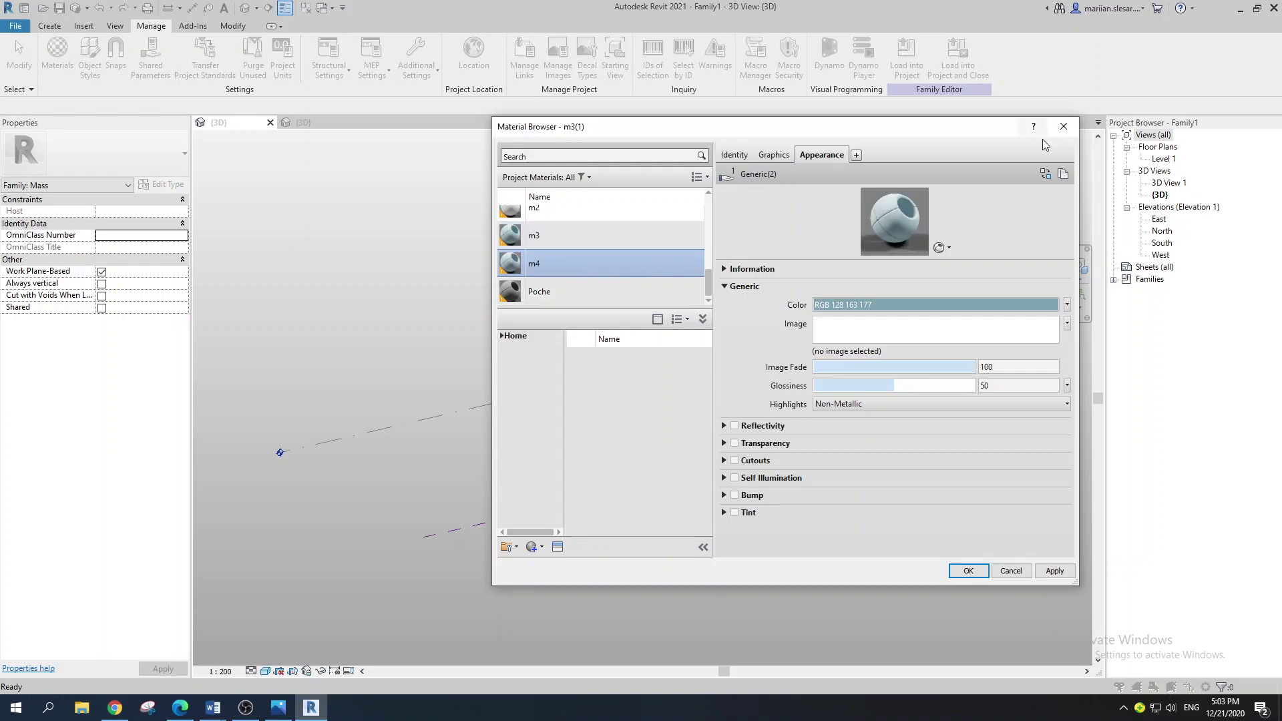
- Set the appearance colour of material m4 to RGB 200 230 250 and accept the material changes
click(1036, 304)
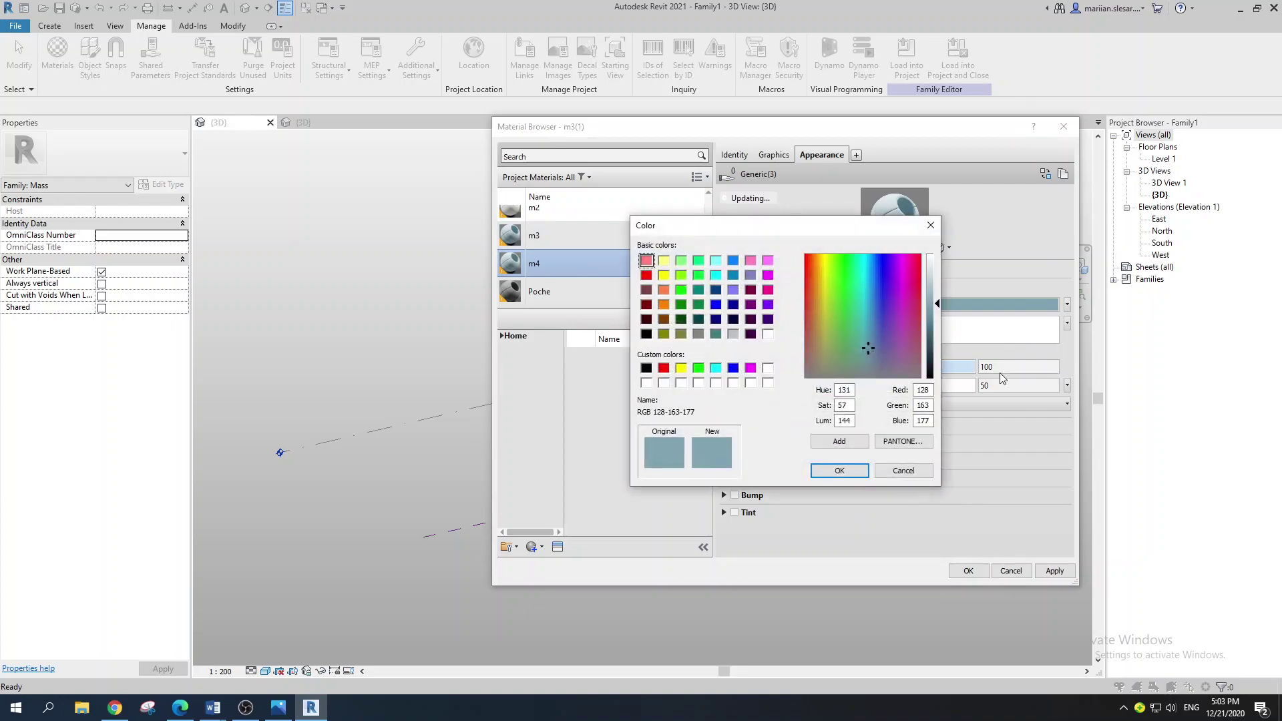
double_click(928, 393)
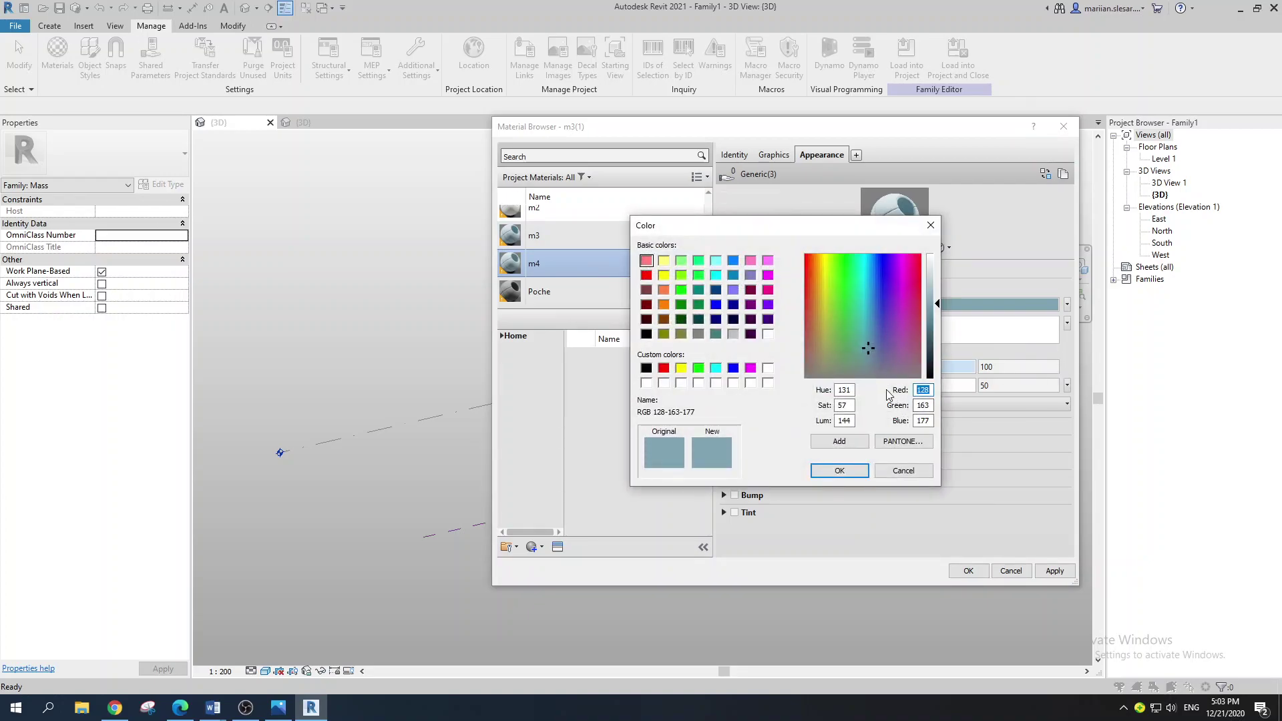
text(200)
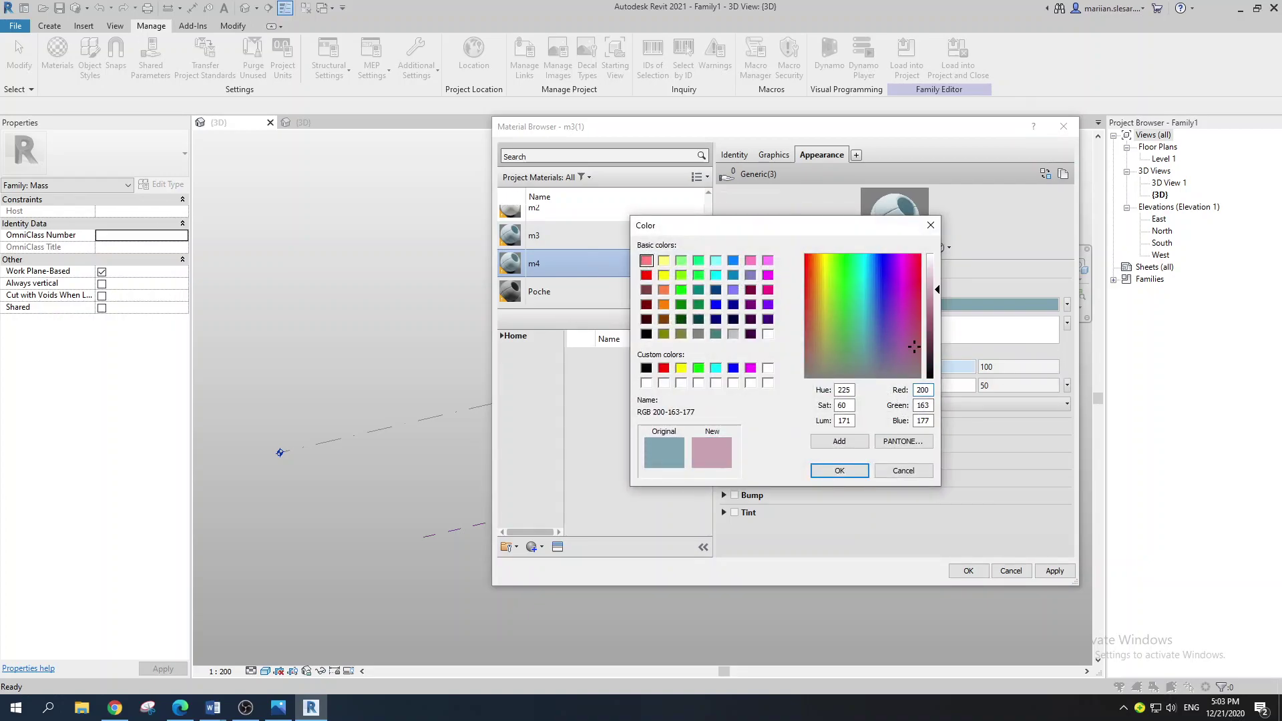
double_click(923, 405)
text(230)
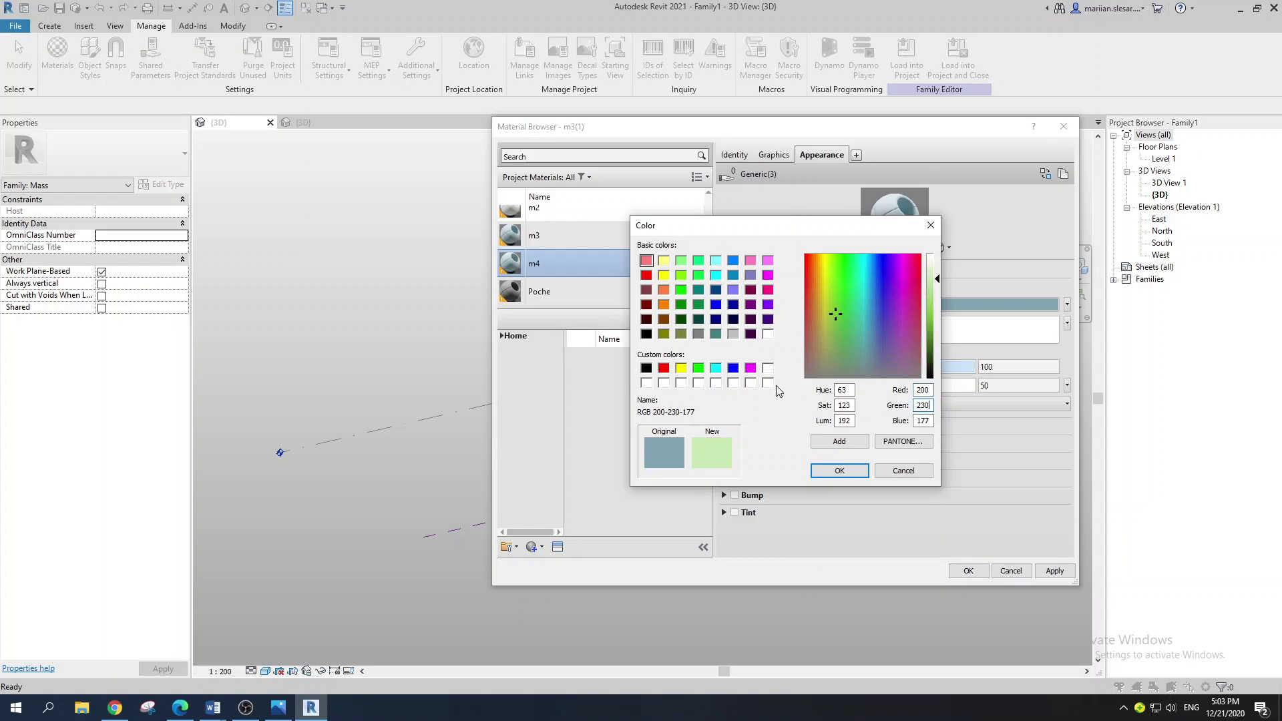
key(Tab)
text(2)
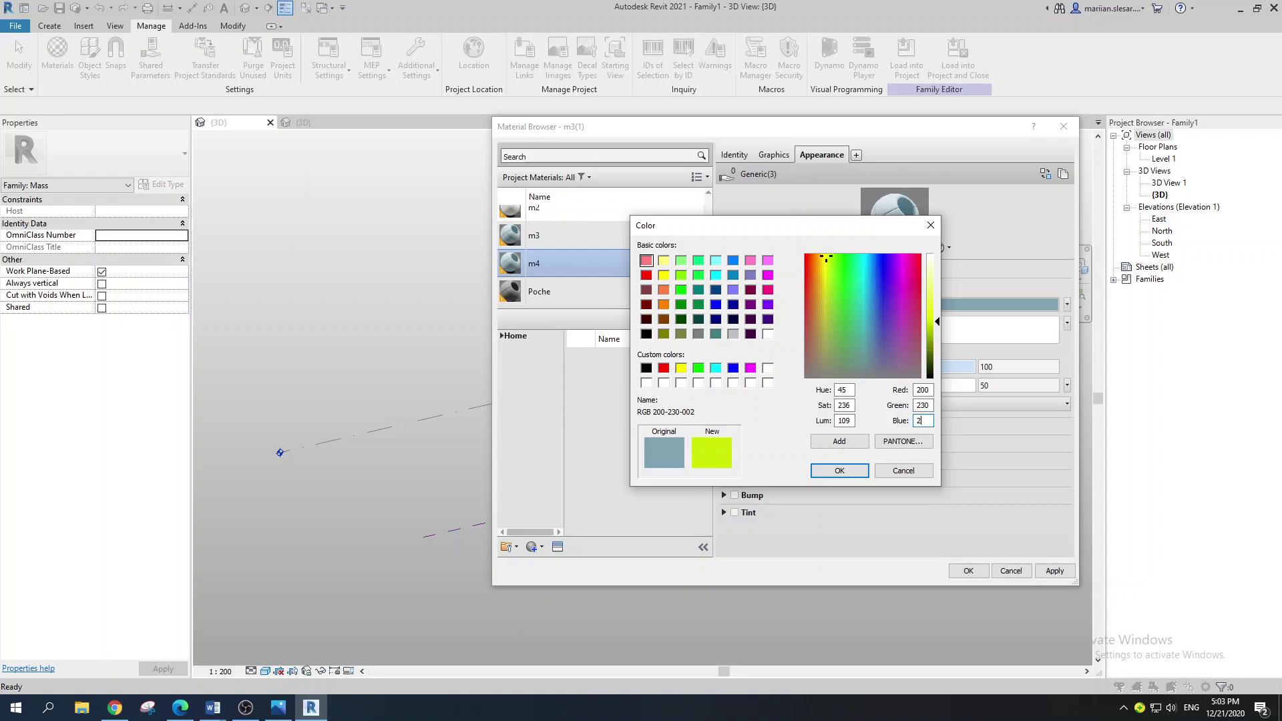
text(55)
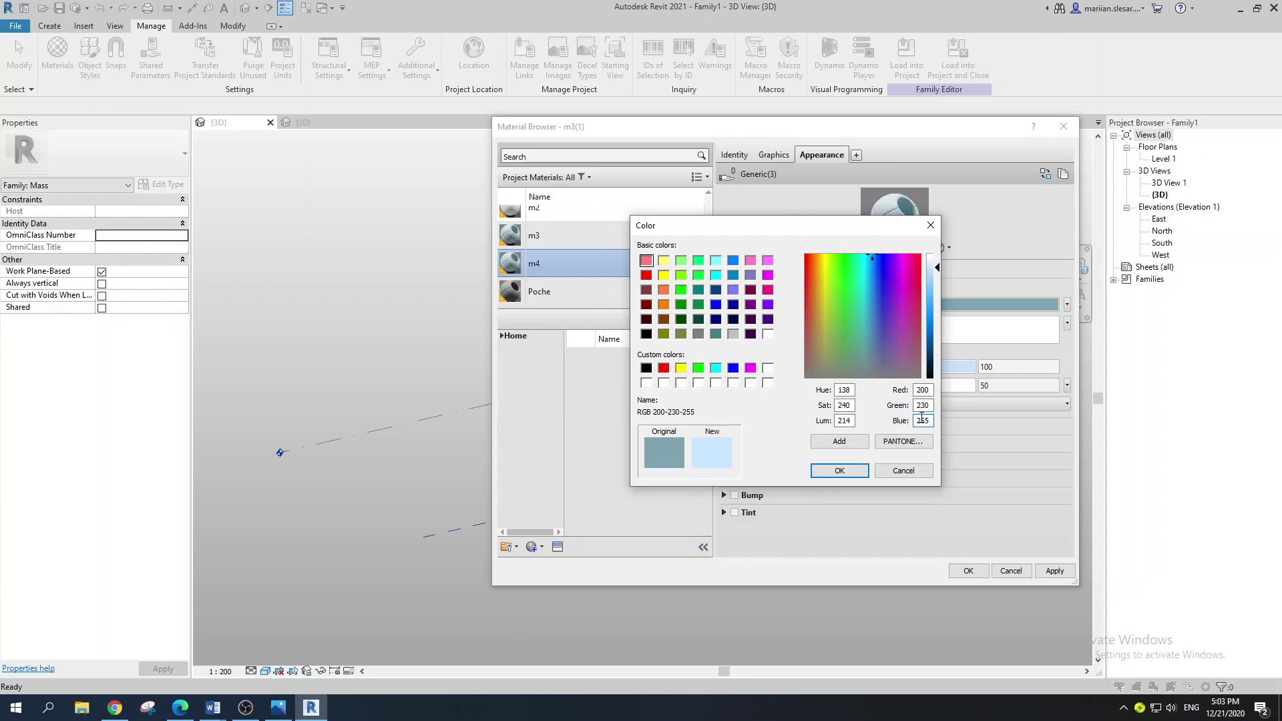
key(BackSpace)
text(0)
click(839, 470)
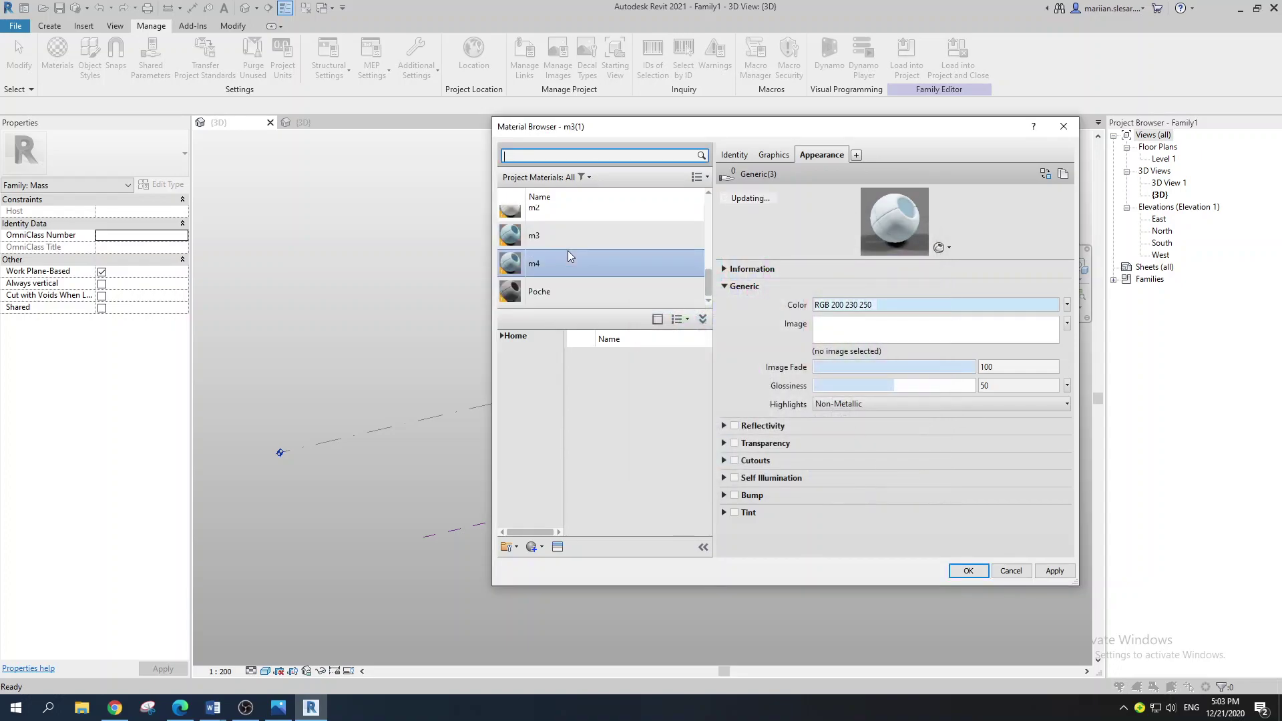
click(709, 286)
click(568, 267)
click(968, 571)
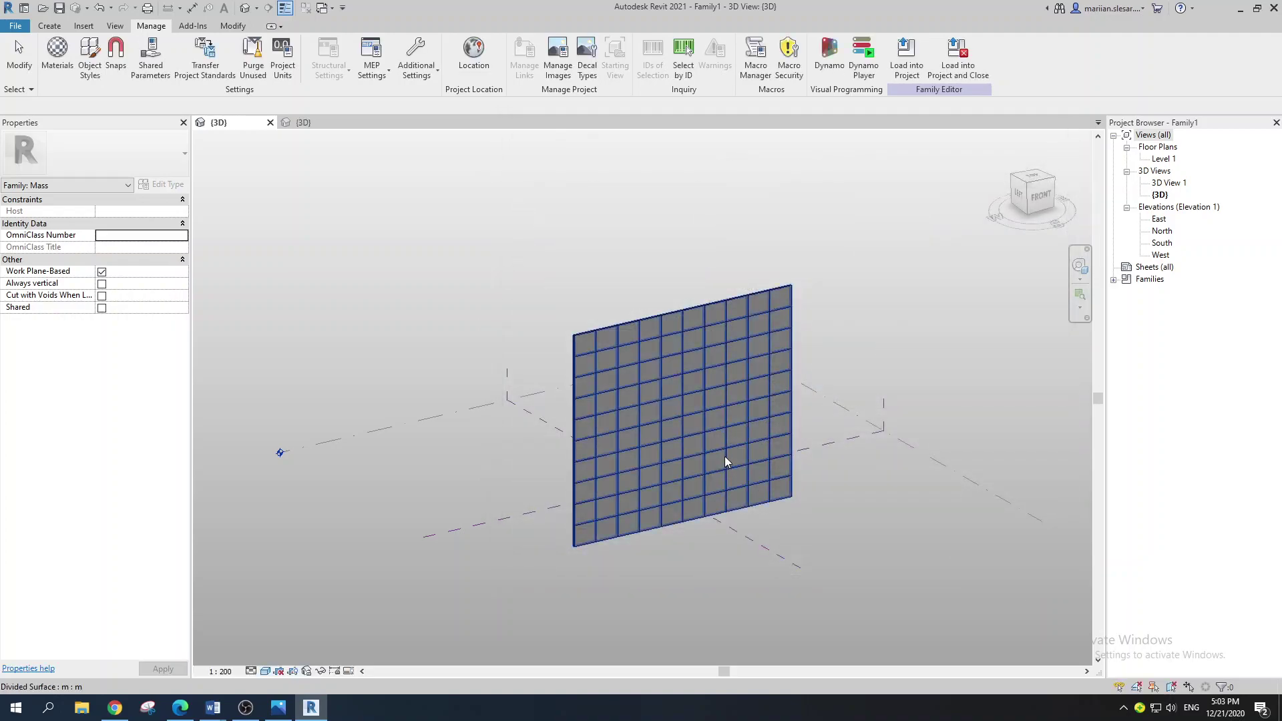
- Assign material m1 to the m material parameter of the third panel in the facade's second row from the top
scroll(701, 401, up, 3)
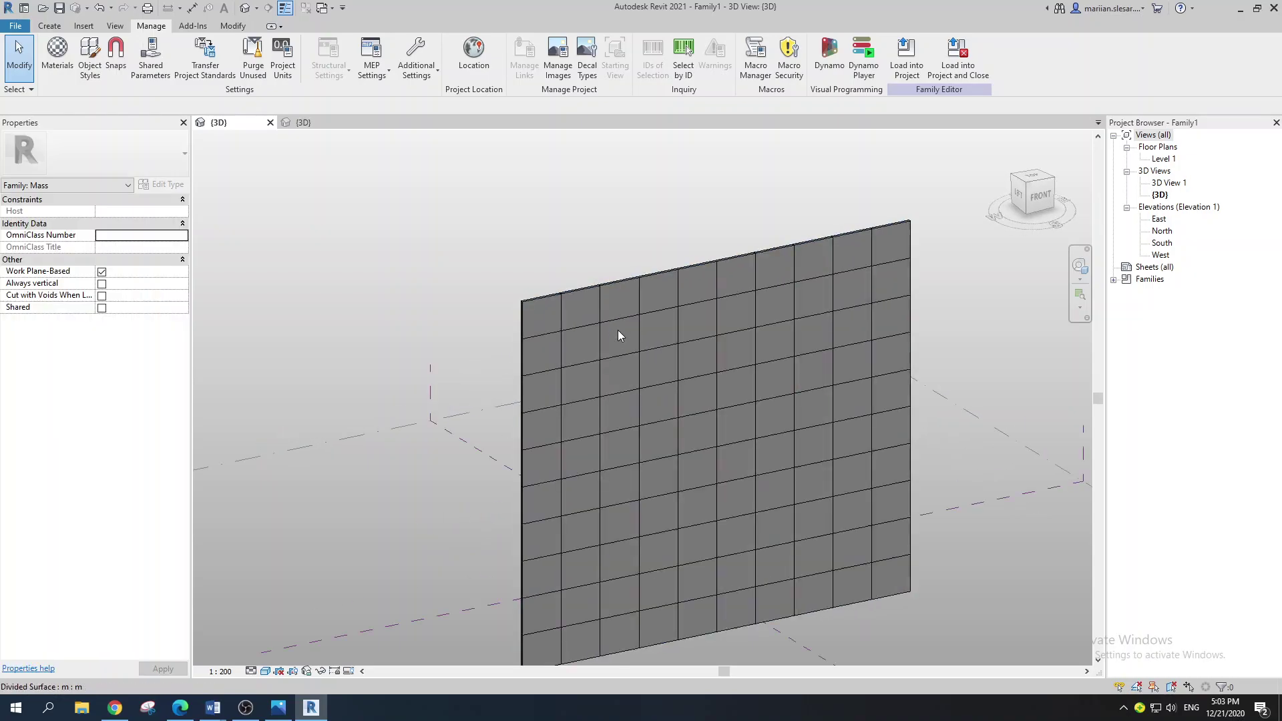
key(Tab)
click(617, 319)
shift+middle_drag(770, 482, 714, 435)
click(160, 283)
click(175, 283)
scroll(572, 274, up, 2)
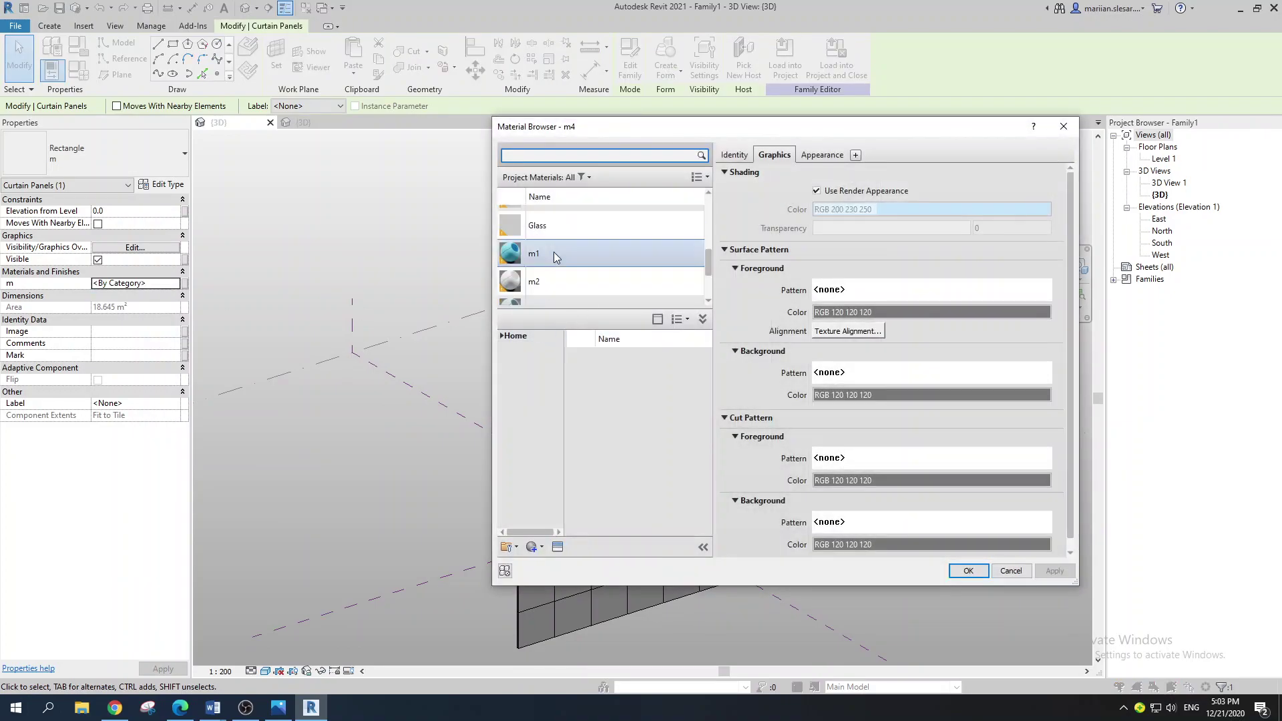
double_click(562, 255)
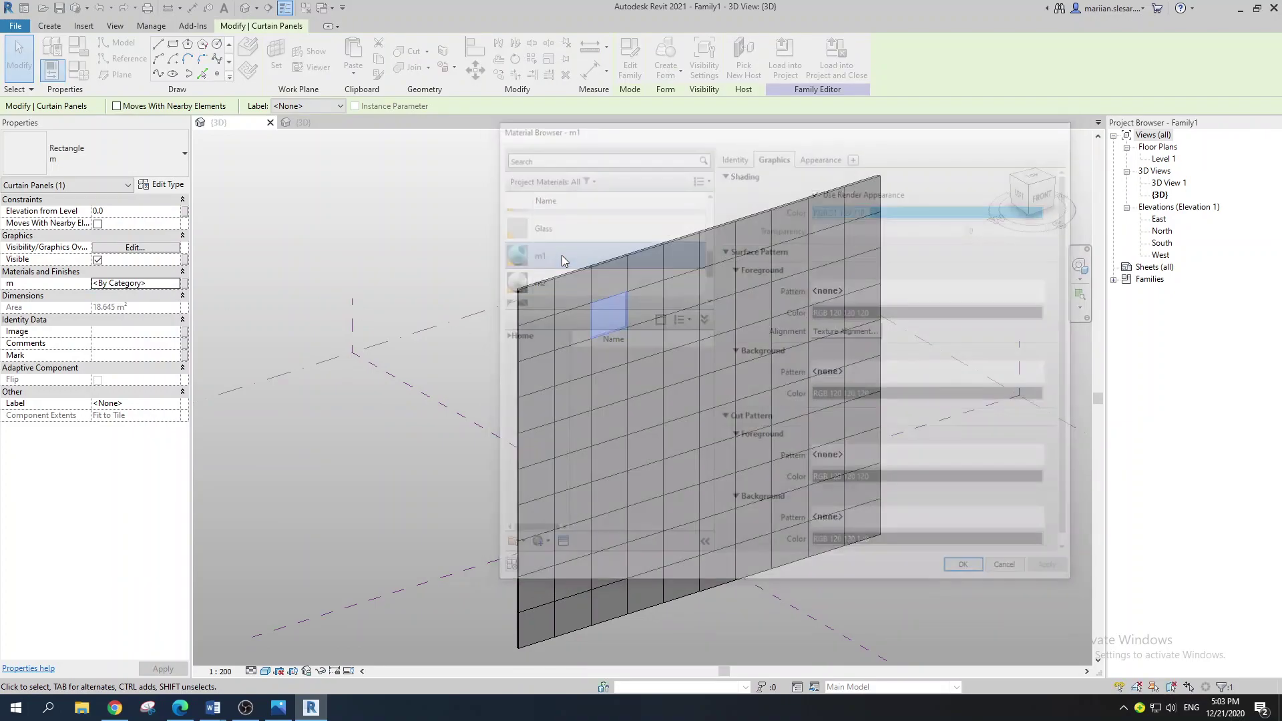
key(Escape)
- Launch Dynamo from Revit and create a new empty workspace
shift+middle_drag(835, 469, 875, 457)
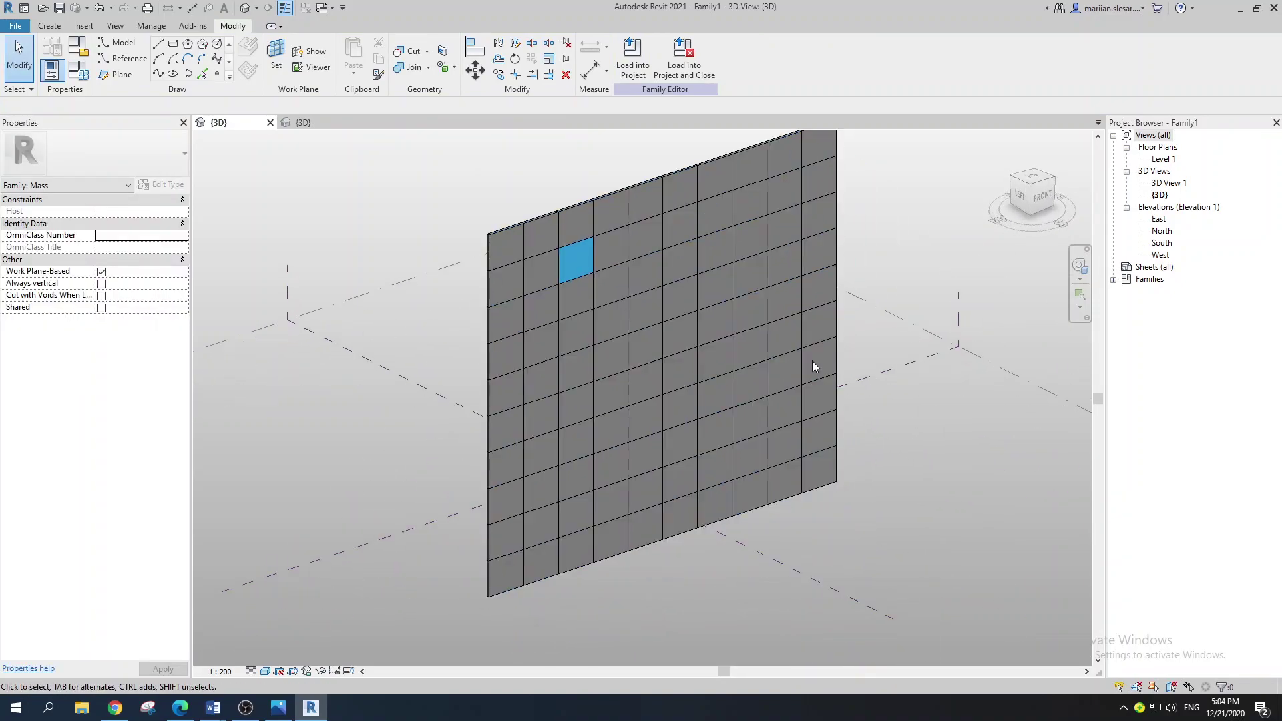
scroll(716, 334, down, 3)
shift+middle_drag(723, 334, 725, 385)
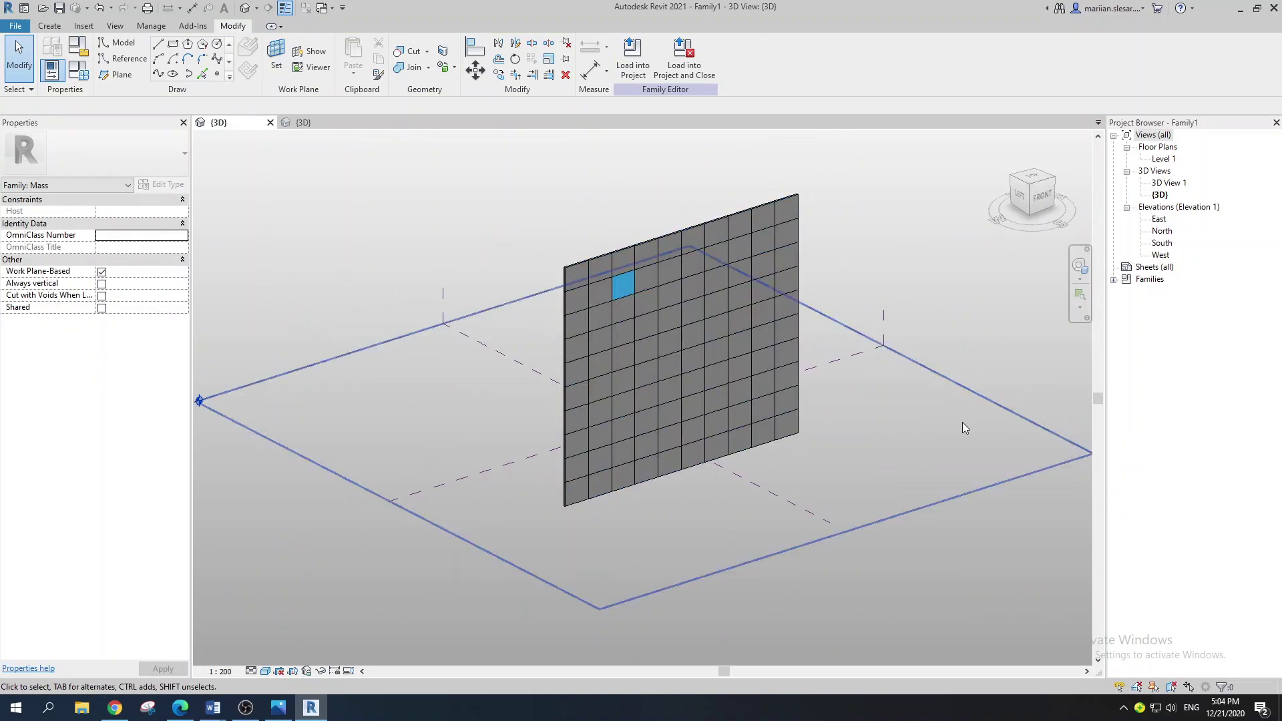
scroll(752, 391, up, 2)
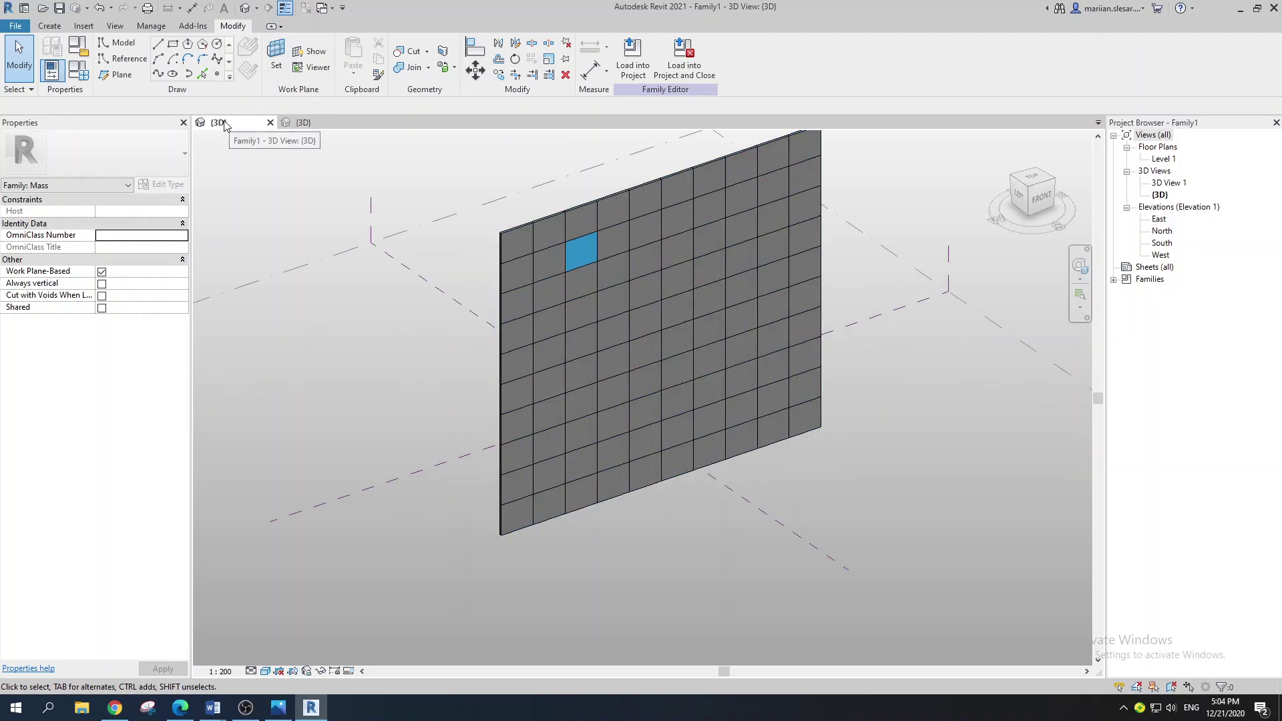
click(151, 25)
click(829, 56)
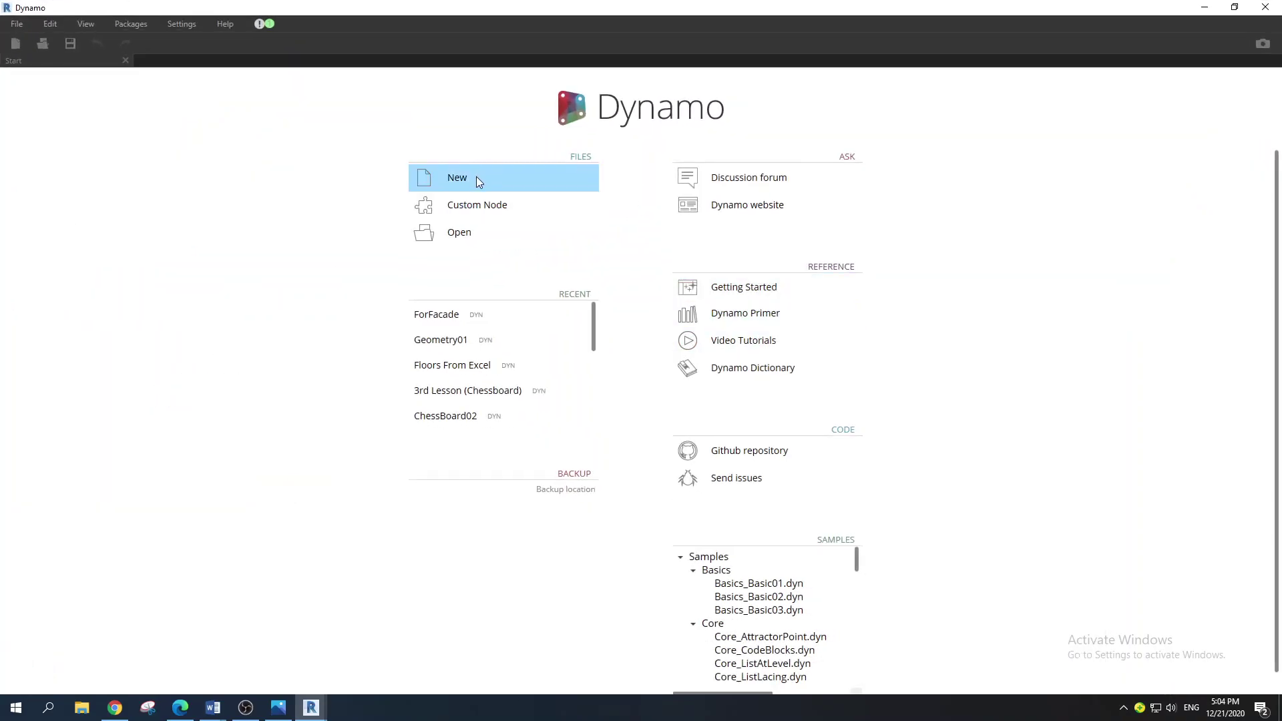
click(478, 182)
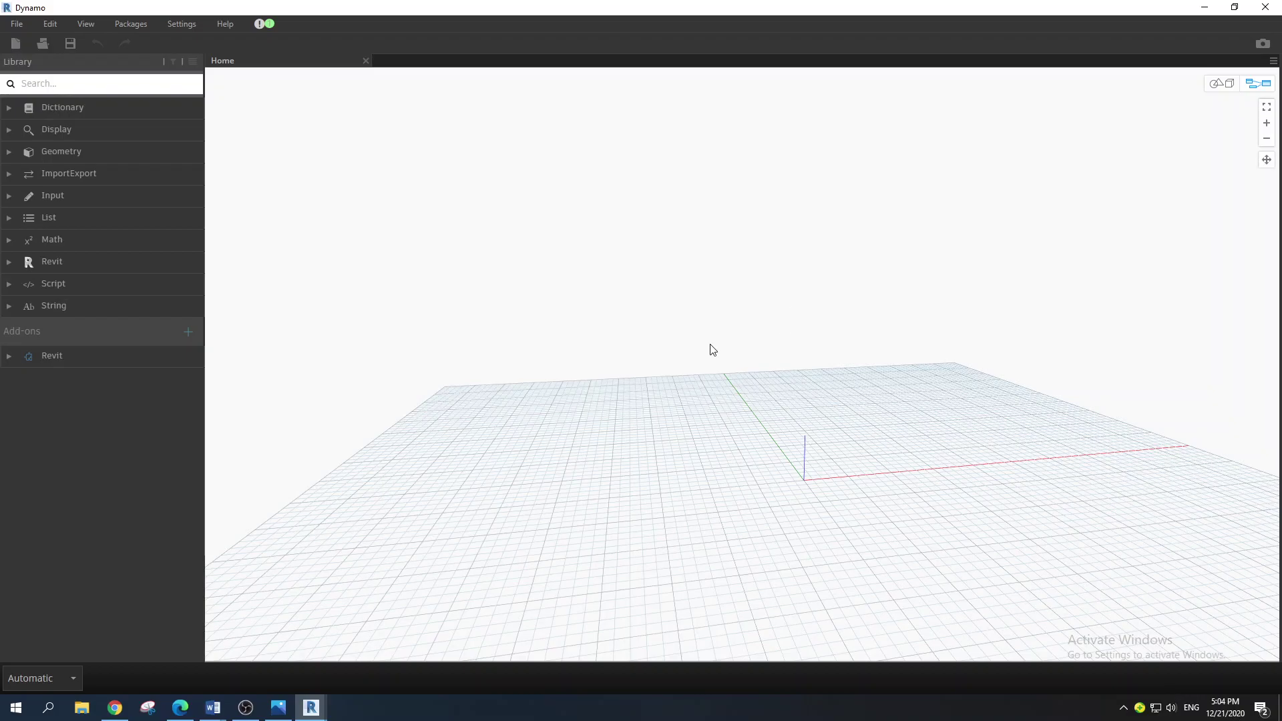
right_click(513, 339)
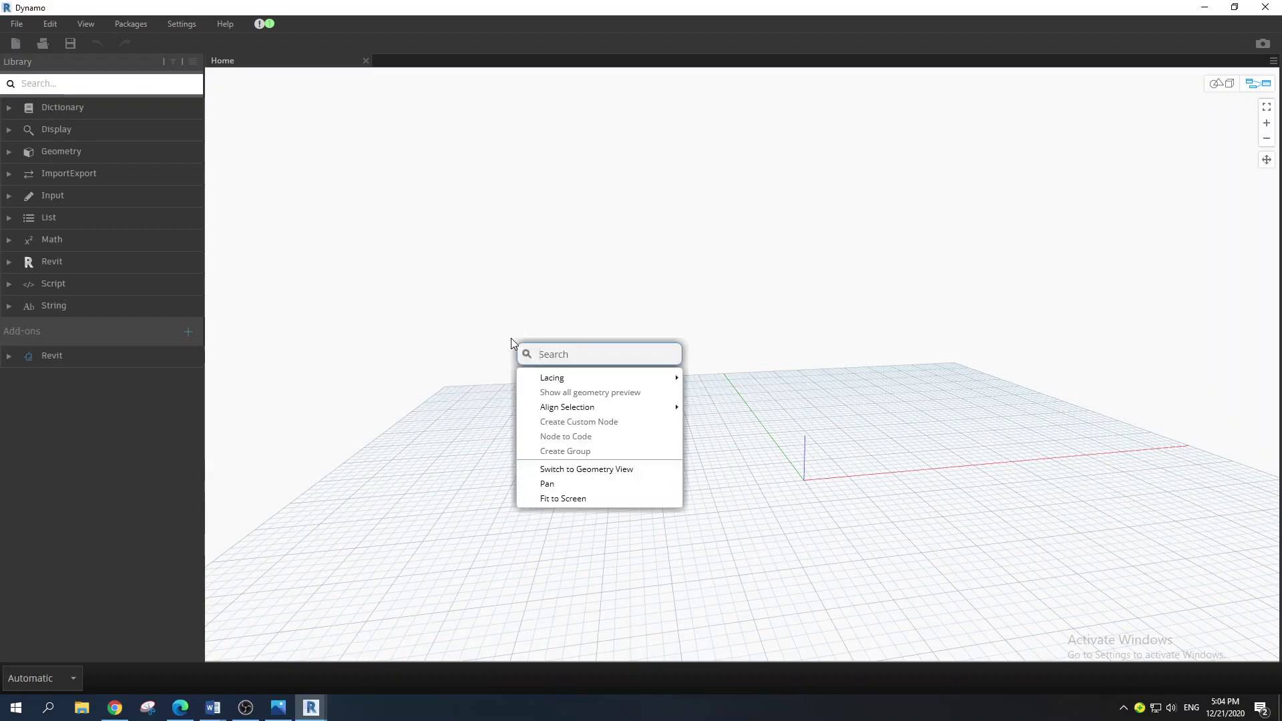
click(559, 355)
right_click(551, 342)
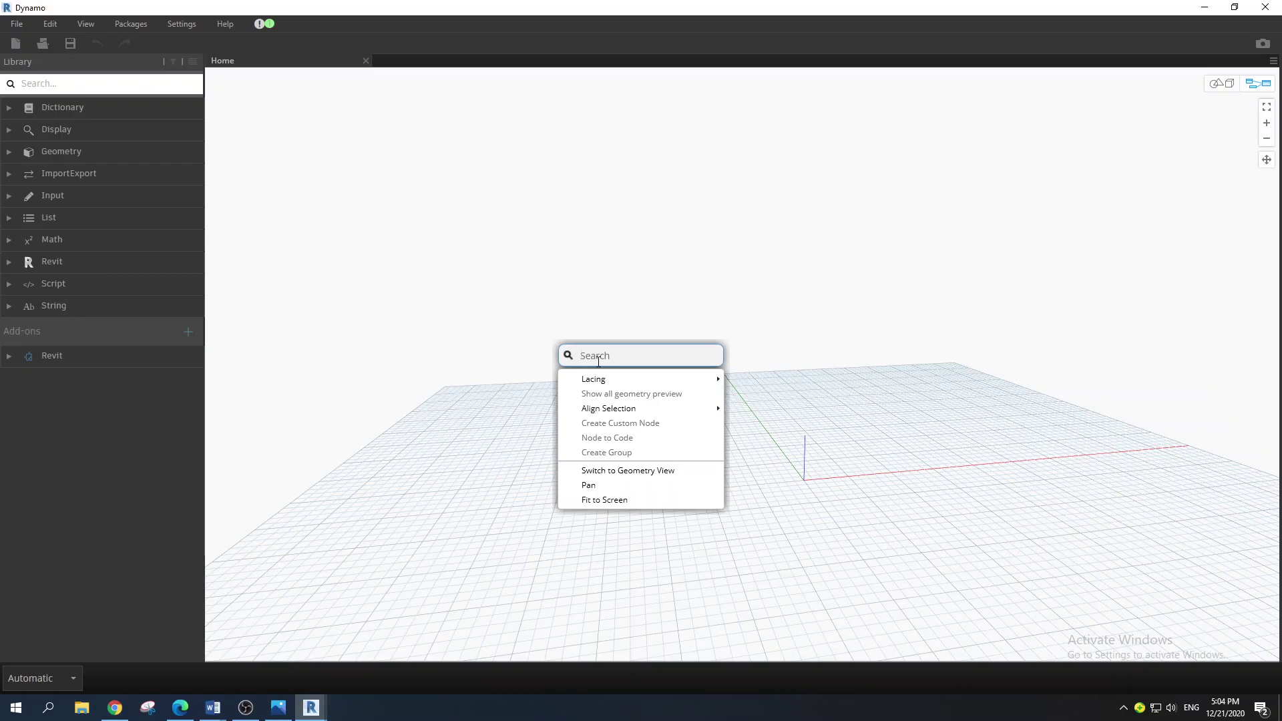
key(Escape)
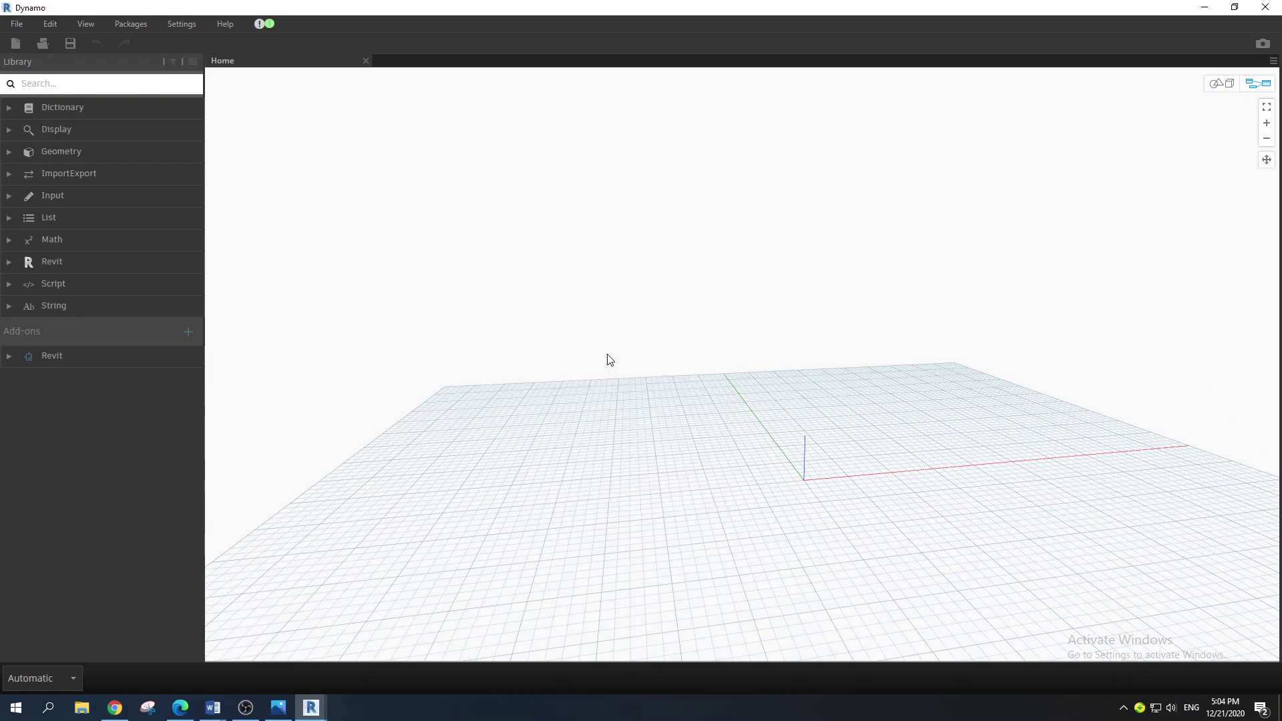
- Search the node library for "family" and place a Family Types node in the workspace
click(75, 84)
text(family)
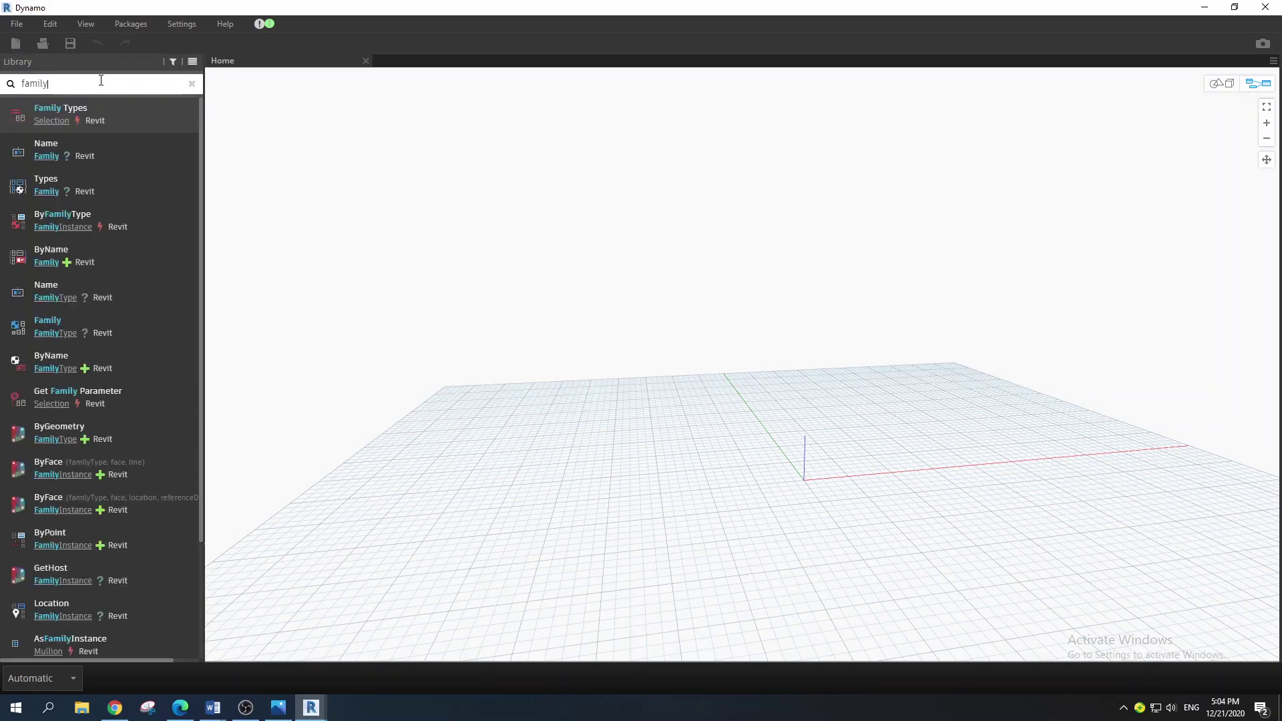
mouse_move(66, 122)
drag(57, 111, 478, 227)
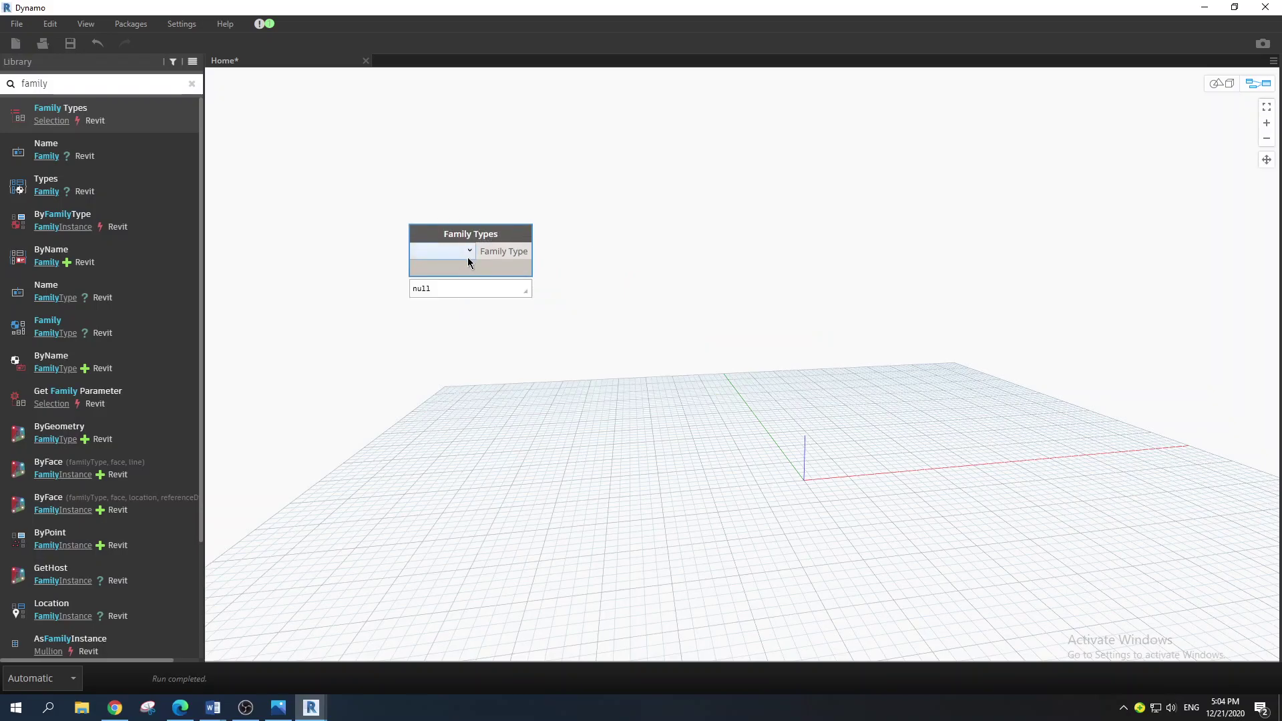
- Set the Family Types node to the panel family type m:m and reposition the node slightly
click(466, 257)
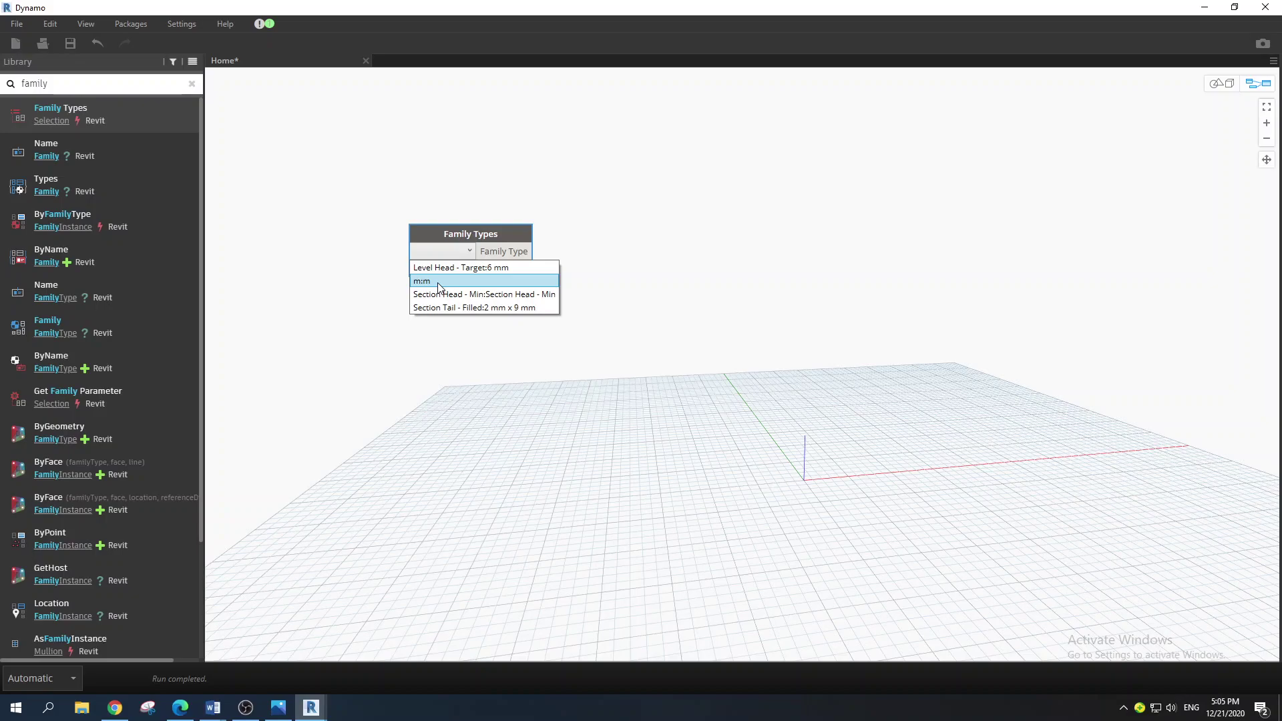
click(492, 238)
mouse_move(474, 236)
mouse_down()
mouse_move(494, 243)
mouse_move(479, 244)
mouse_up()
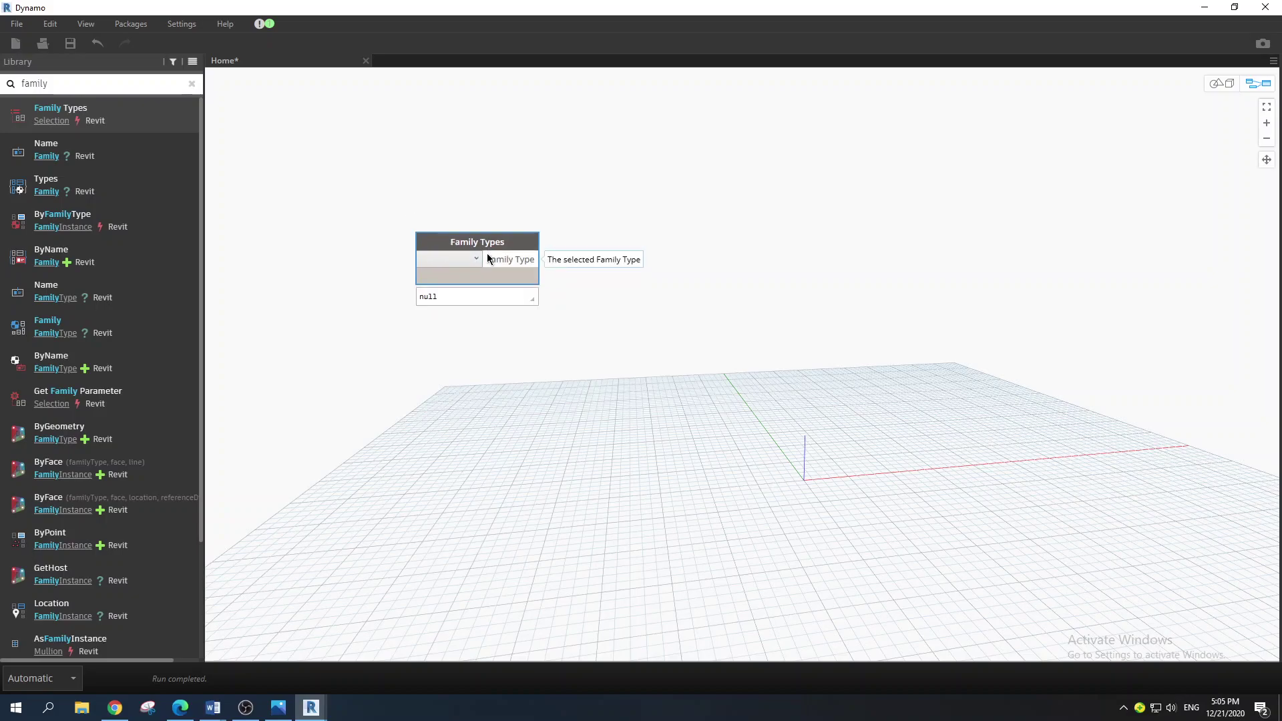
mouse_move(471, 244)
mouse_down()
mouse_move(433, 225)
mouse_move(450, 246)
mouse_move(456, 231)
mouse_up()
click(427, 239)
click(408, 272)
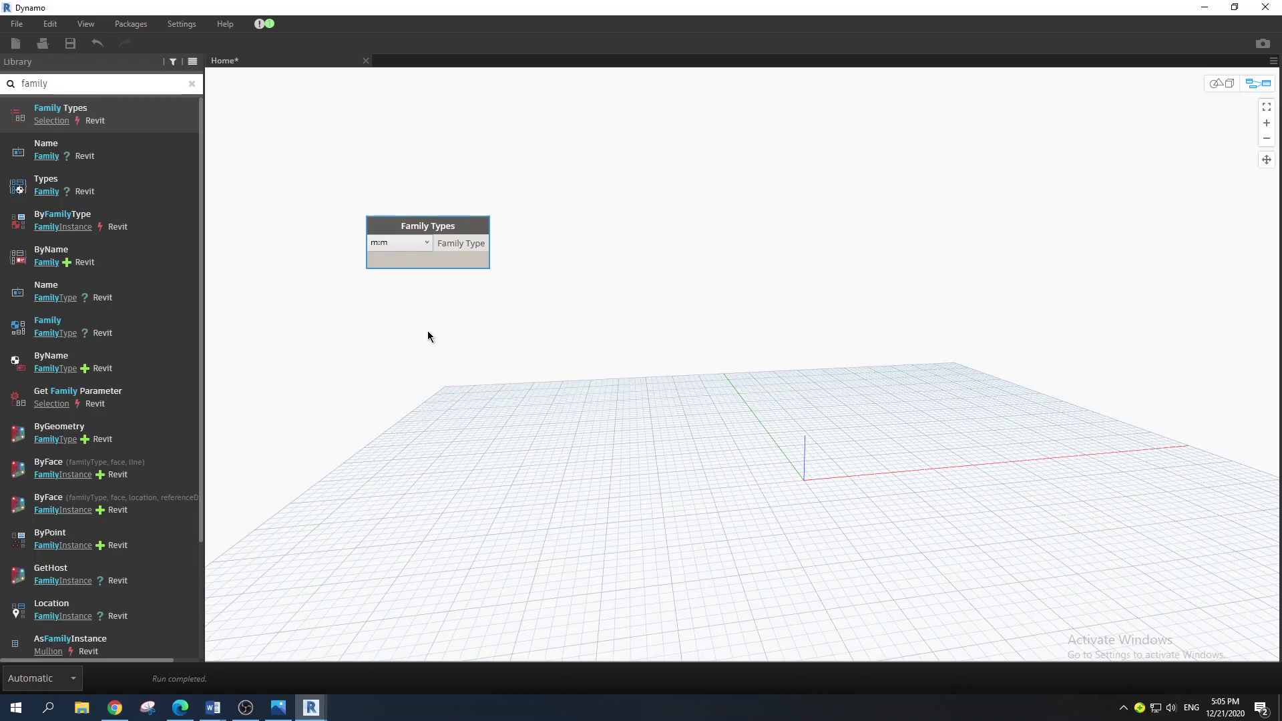
mouse_move(427, 236)
- Add the All Elements of Family Type node from Revit's selection nodes and place it beside the Family Types node
click(191, 83)
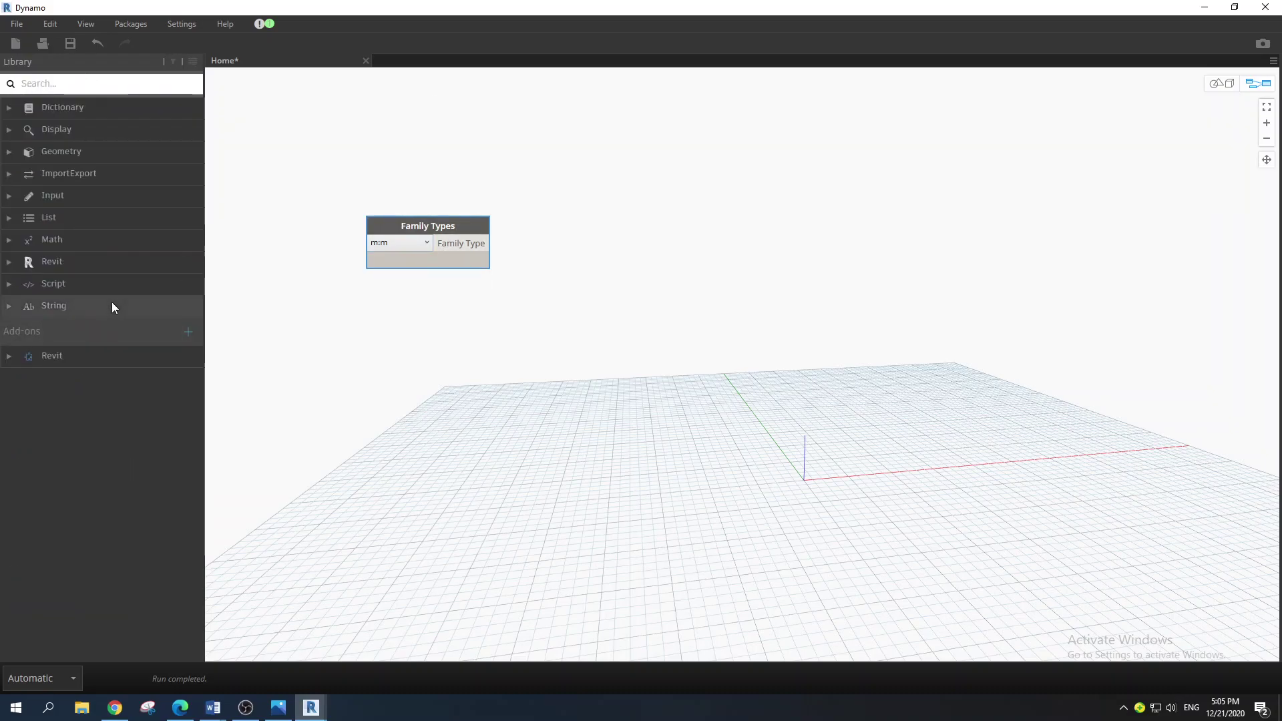
click(76, 261)
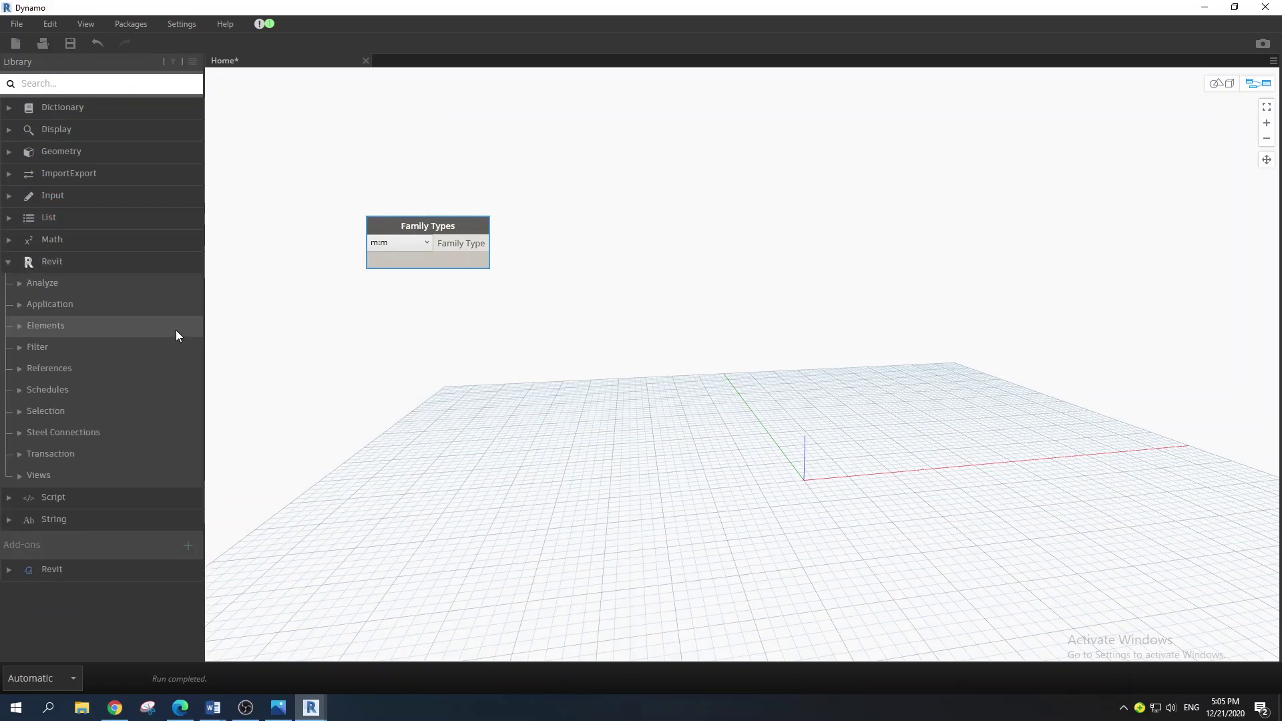
click(98, 411)
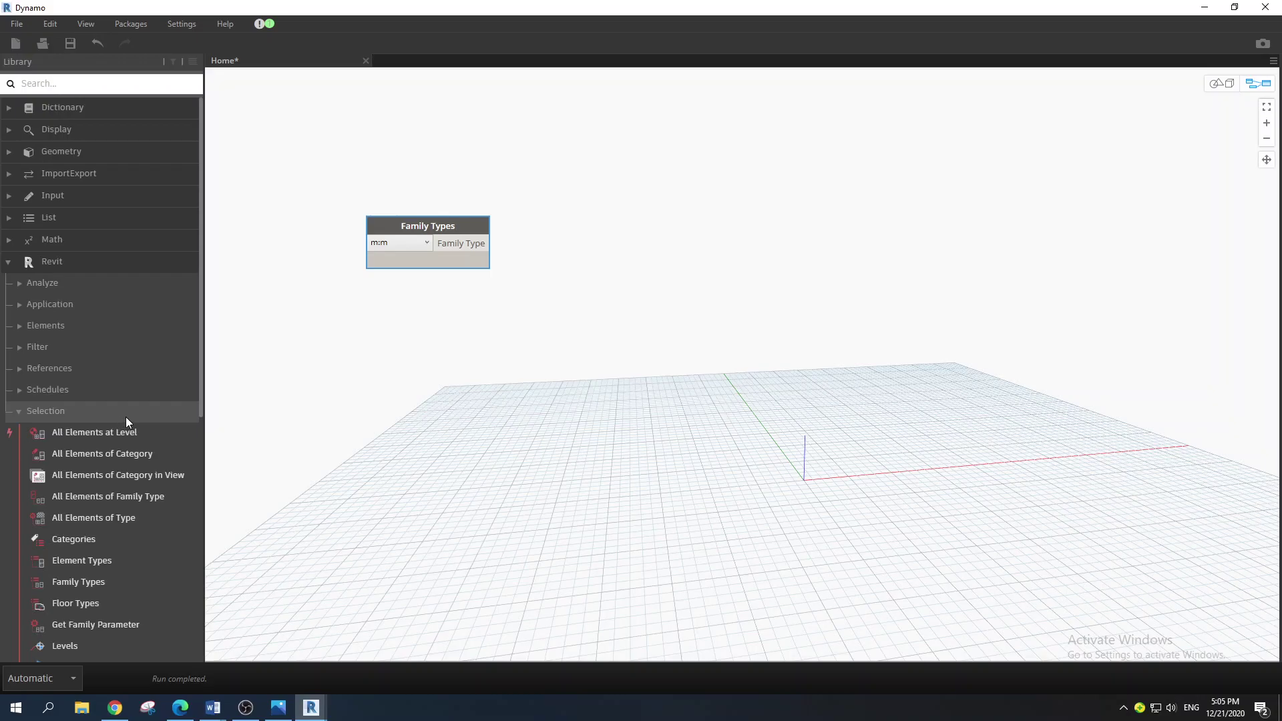
mouse_move(146, 503)
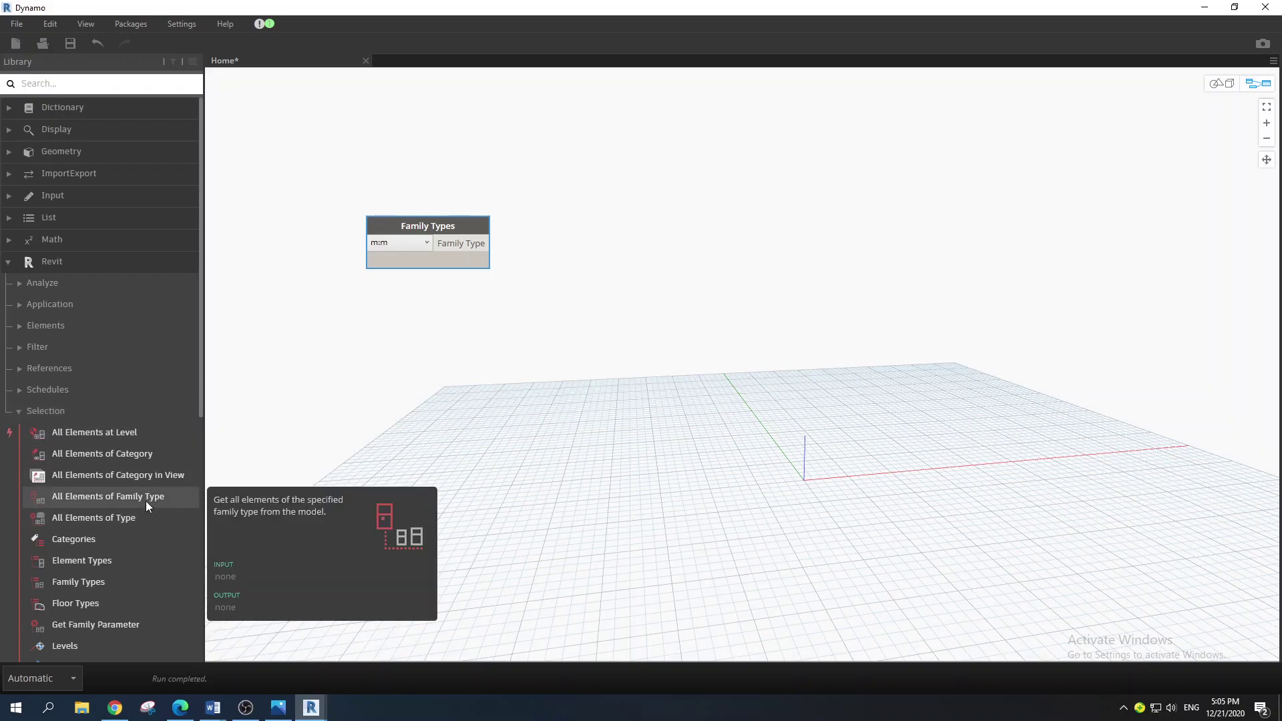
click(145, 501)
drag(799, 354, 722, 225)
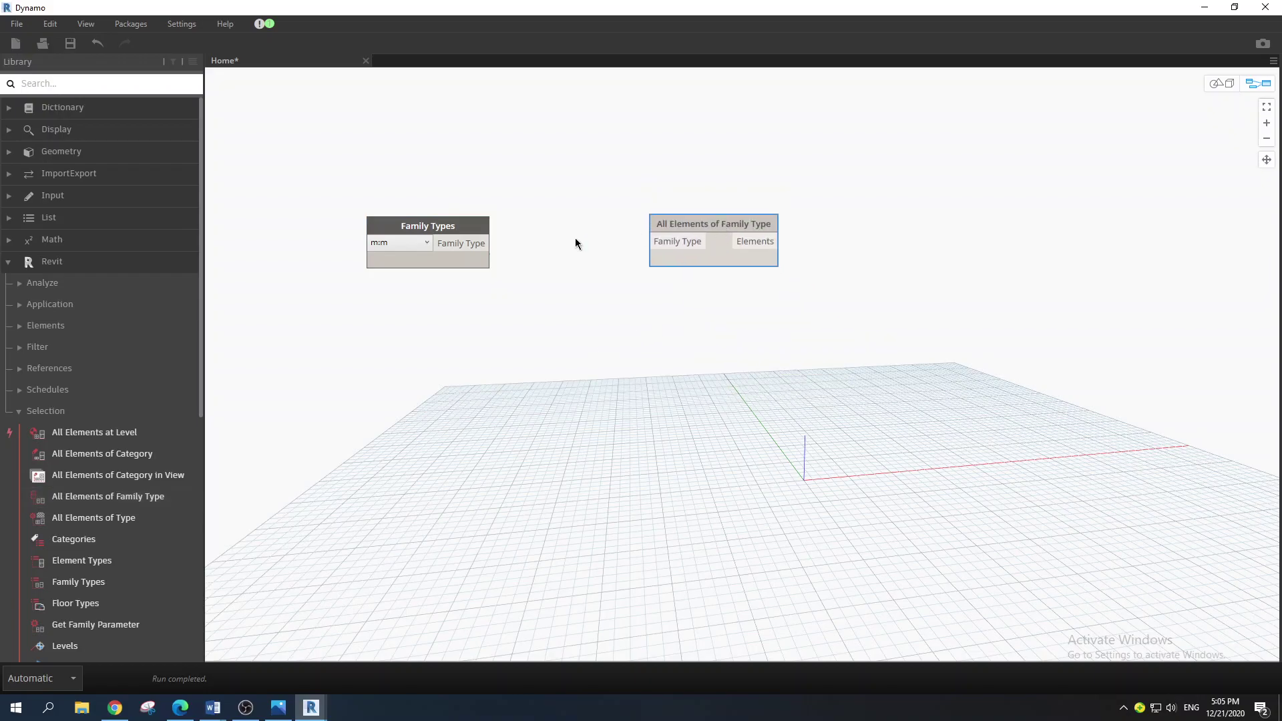
- Connect the Family Types output to the Family Type input of All Elements of Family Type and review the element list
drag(412, 244, 396, 247)
mouse_move(451, 252)
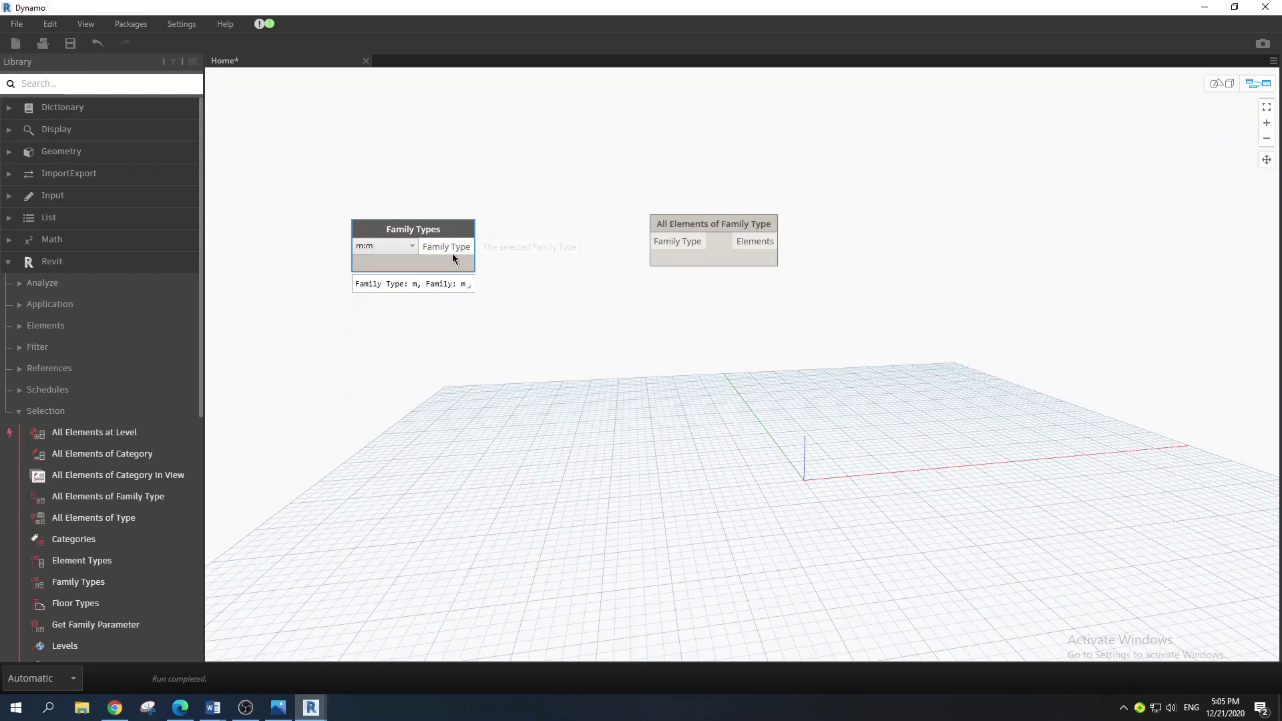
drag(687, 220, 676, 202)
drag(474, 246, 670, 223)
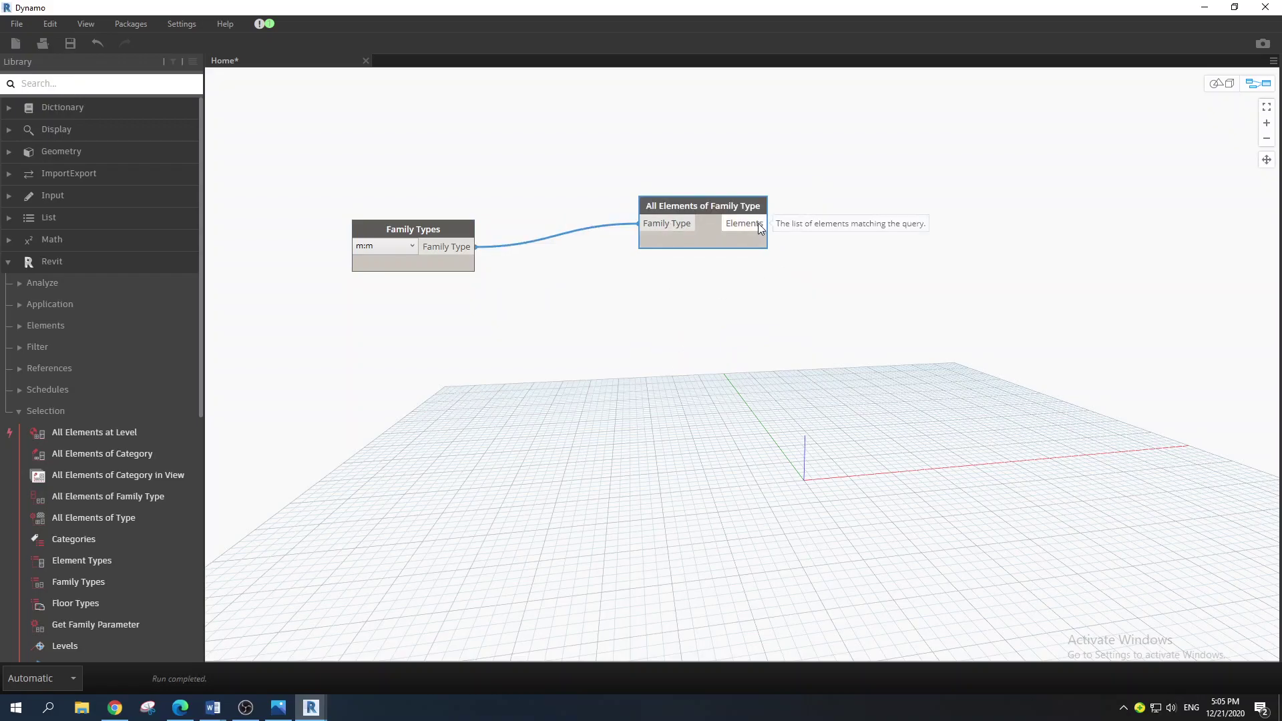
mouse_move(763, 268)
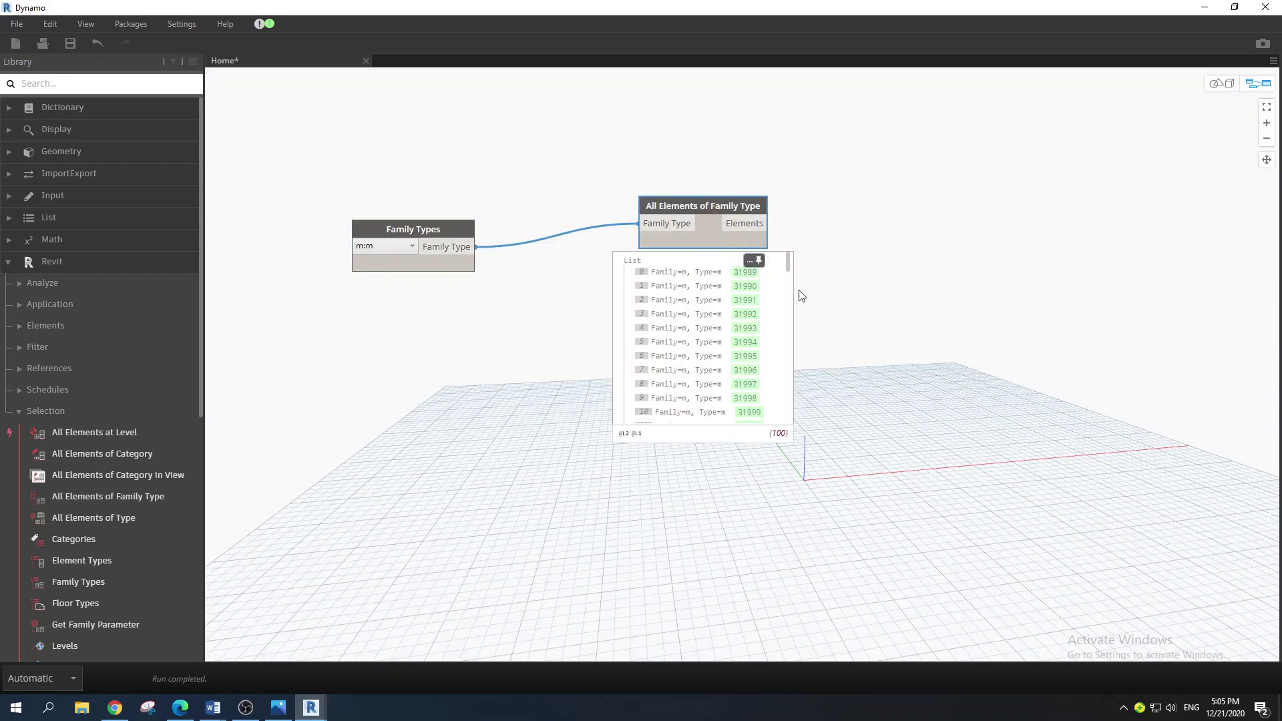
mouse_move(788, 261)
mouse_down()
mouse_move(786, 417)
mouse_move(787, 260)
mouse_up()
- Shift the All Elements of Family Type node slightly upward and collapse the library's Selection category
drag(670, 208, 651, 191)
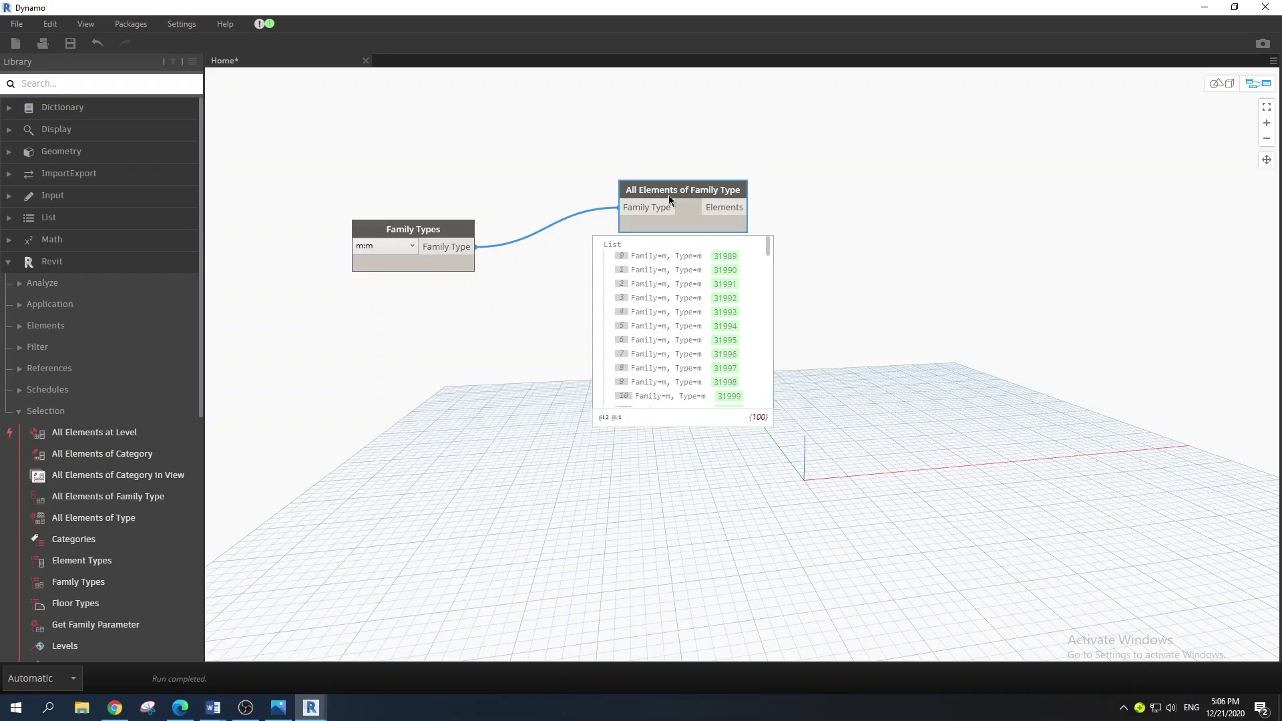
drag(650, 191, 651, 186)
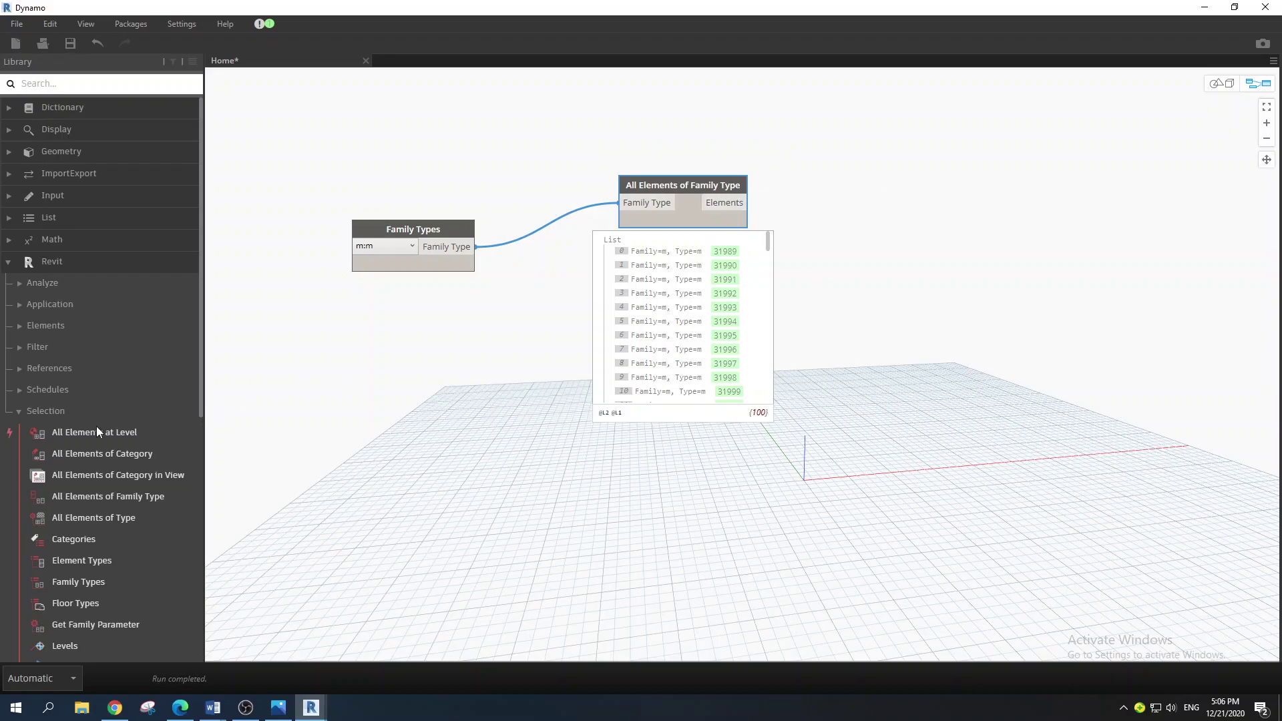
click(48, 411)
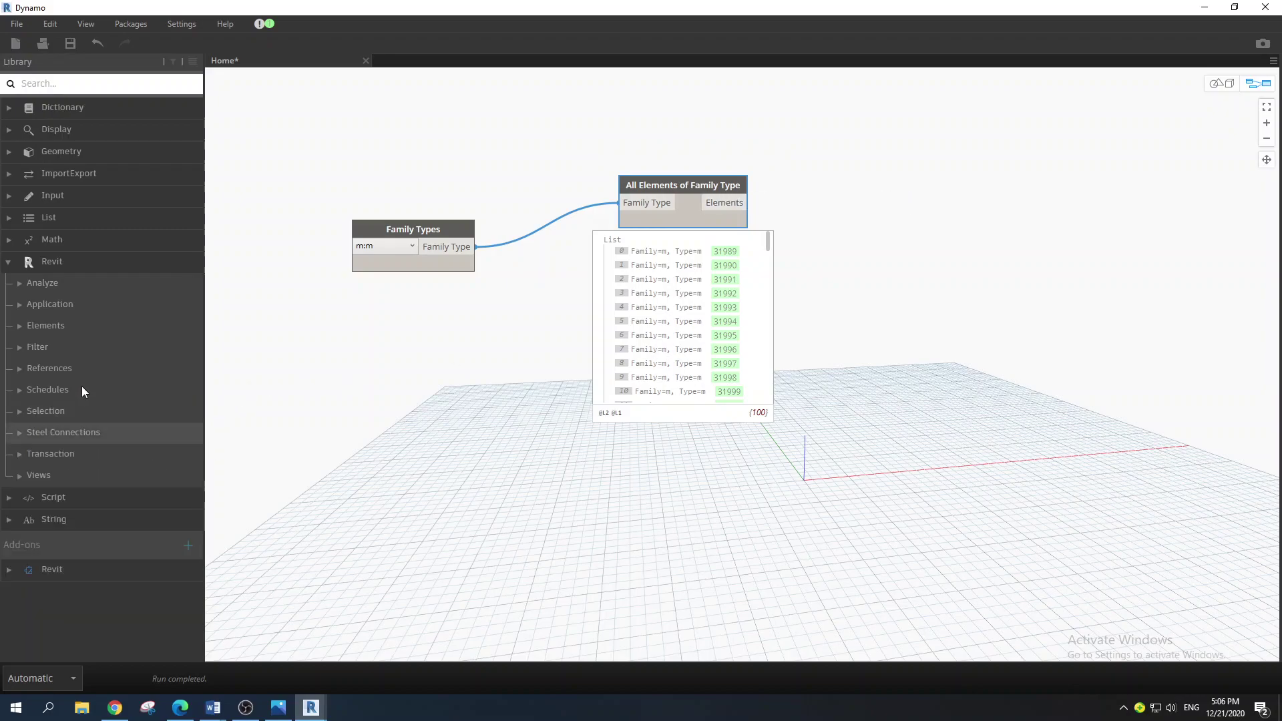
- Add the Element.SetParameterByName node from Revit's Element nodes and place it beyond the All Elements of Family Type node
click(59, 326)
scroll(106, 455, down, 2)
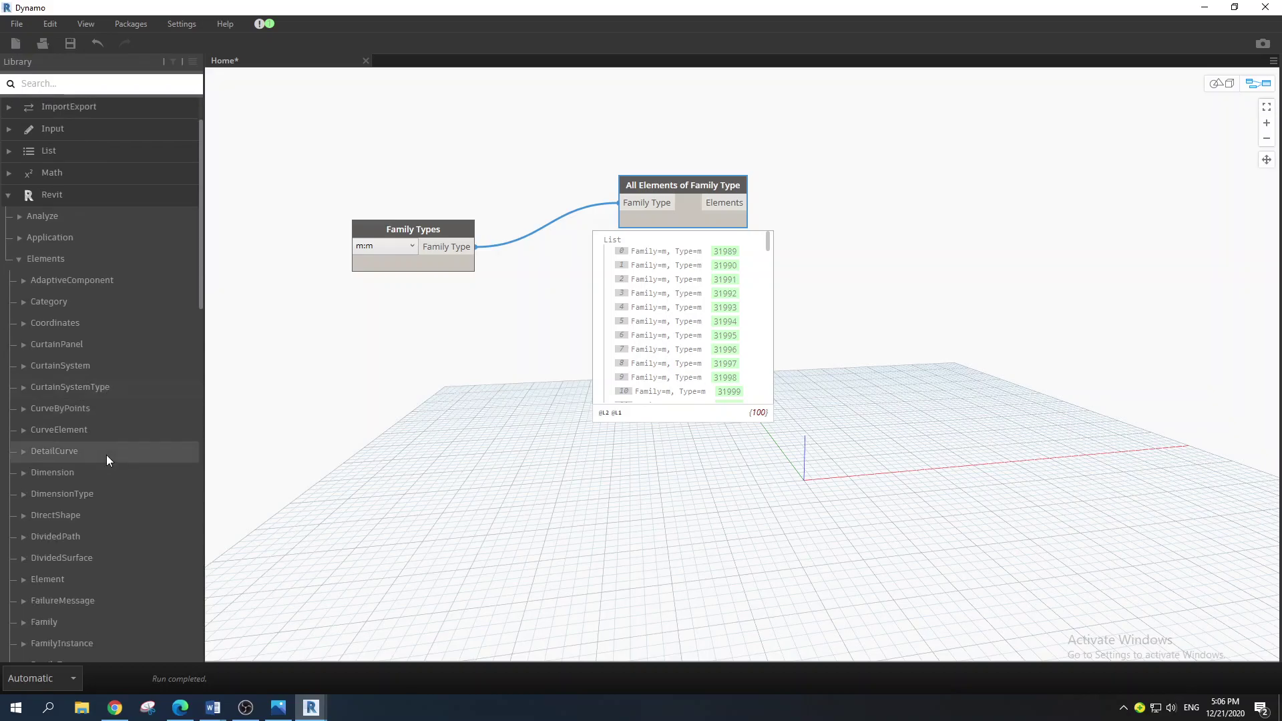
click(171, 579)
scroll(130, 581, down, 6)
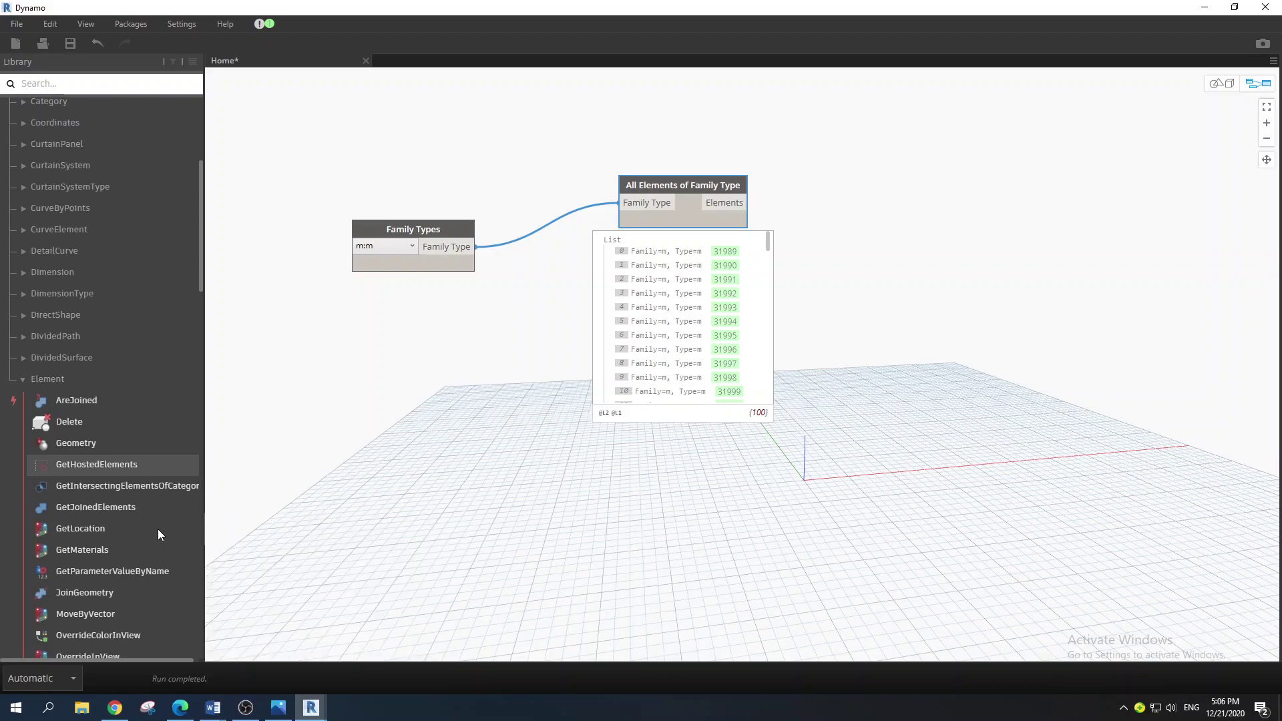
mouse_move(151, 574)
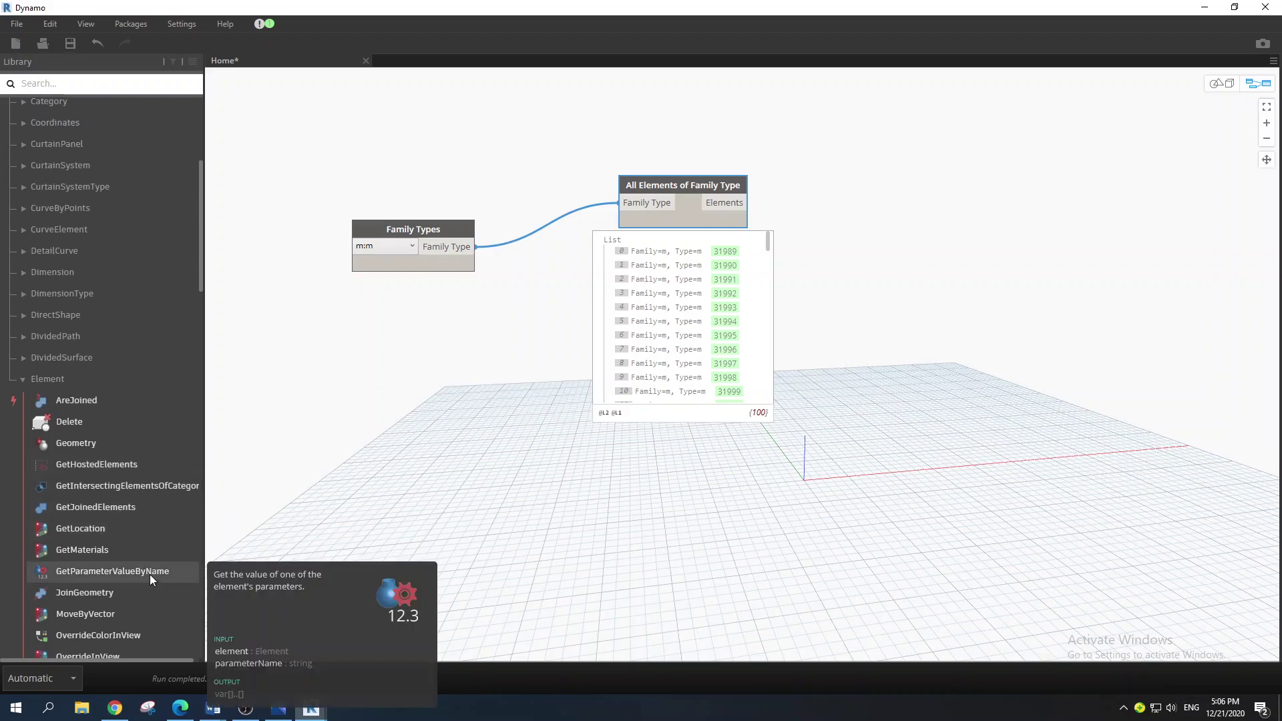
scroll(150, 574, down, 4)
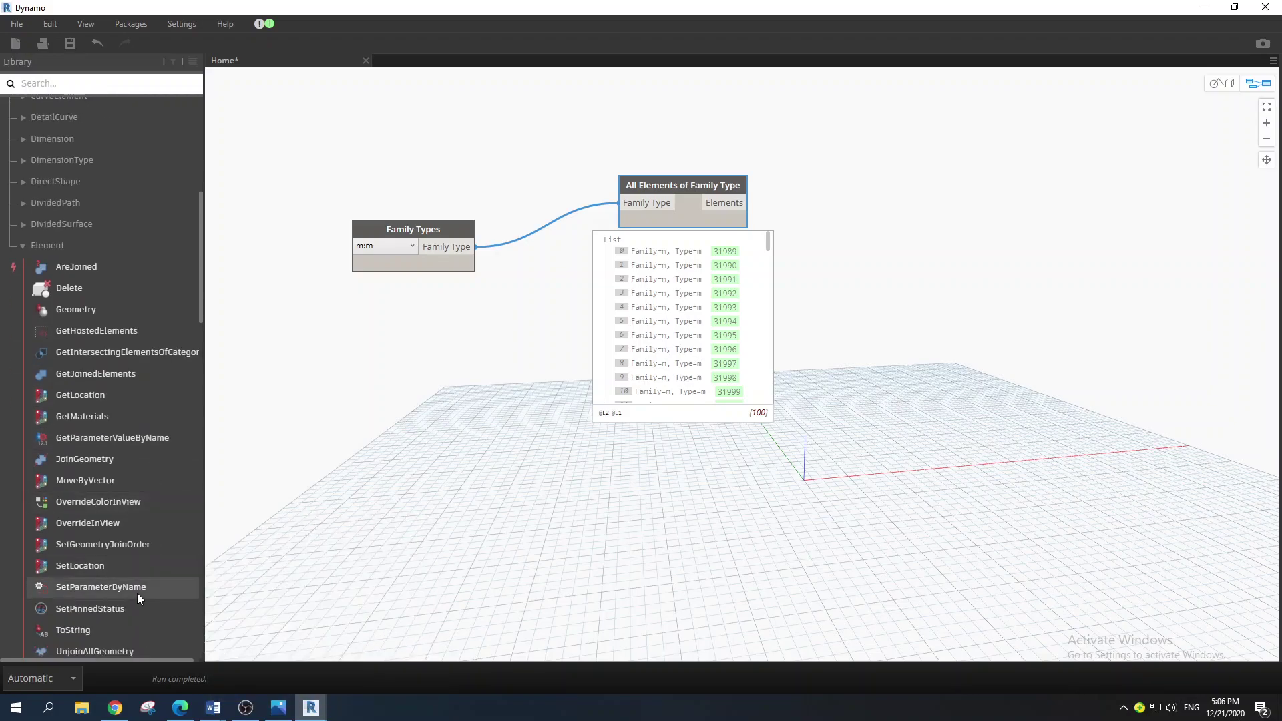
click(137, 594)
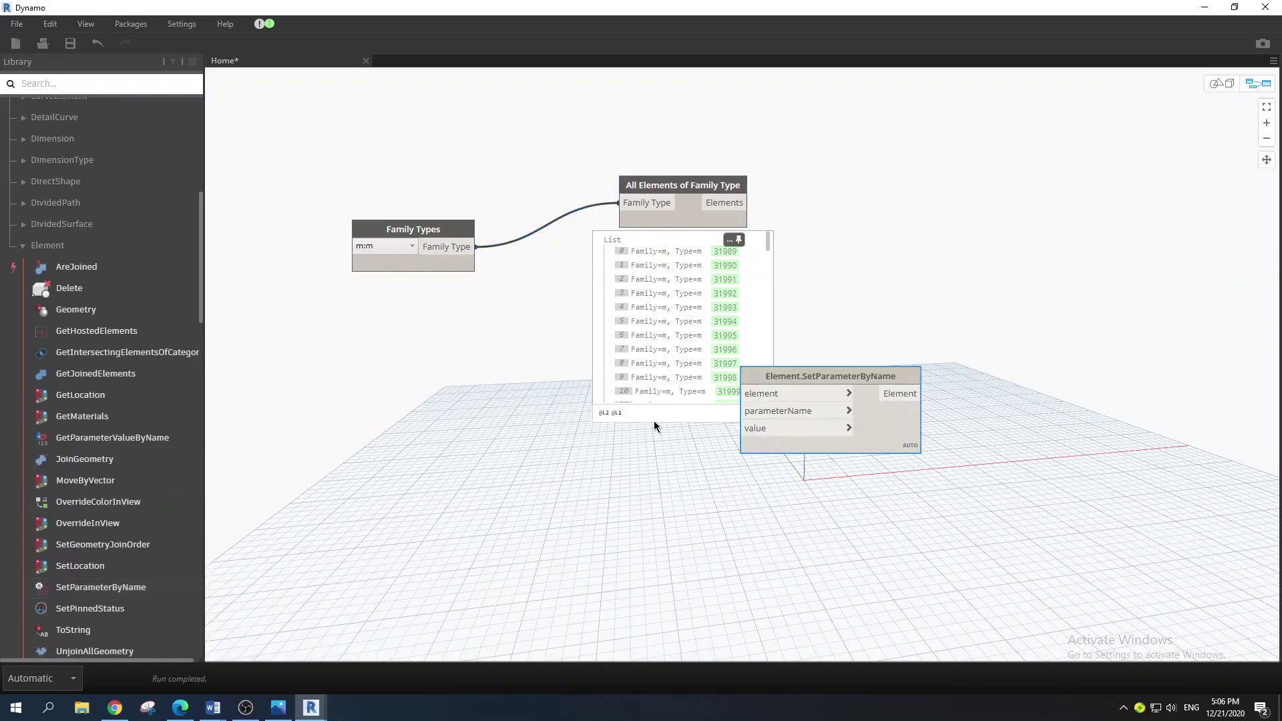
drag(794, 376, 962, 159)
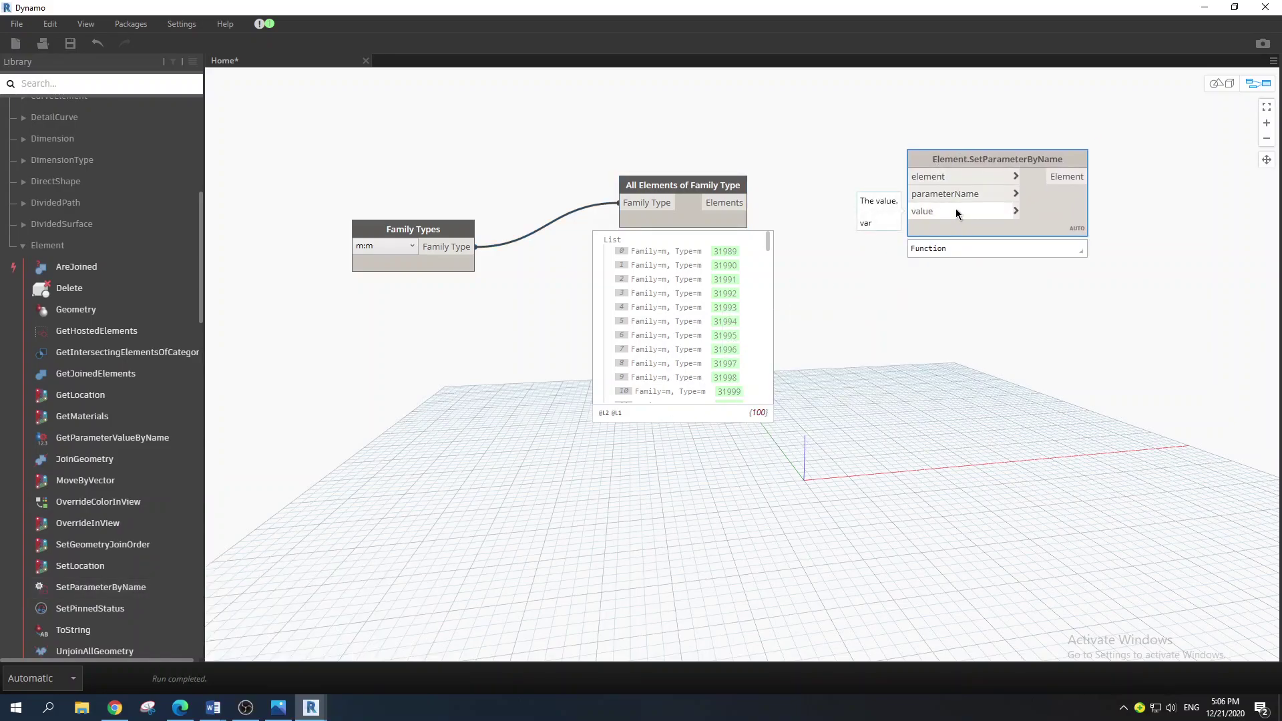
- Connect the Elements output to the element input of Element.SetParameterByName and fine-tune that node's position
drag(971, 163, 967, 186)
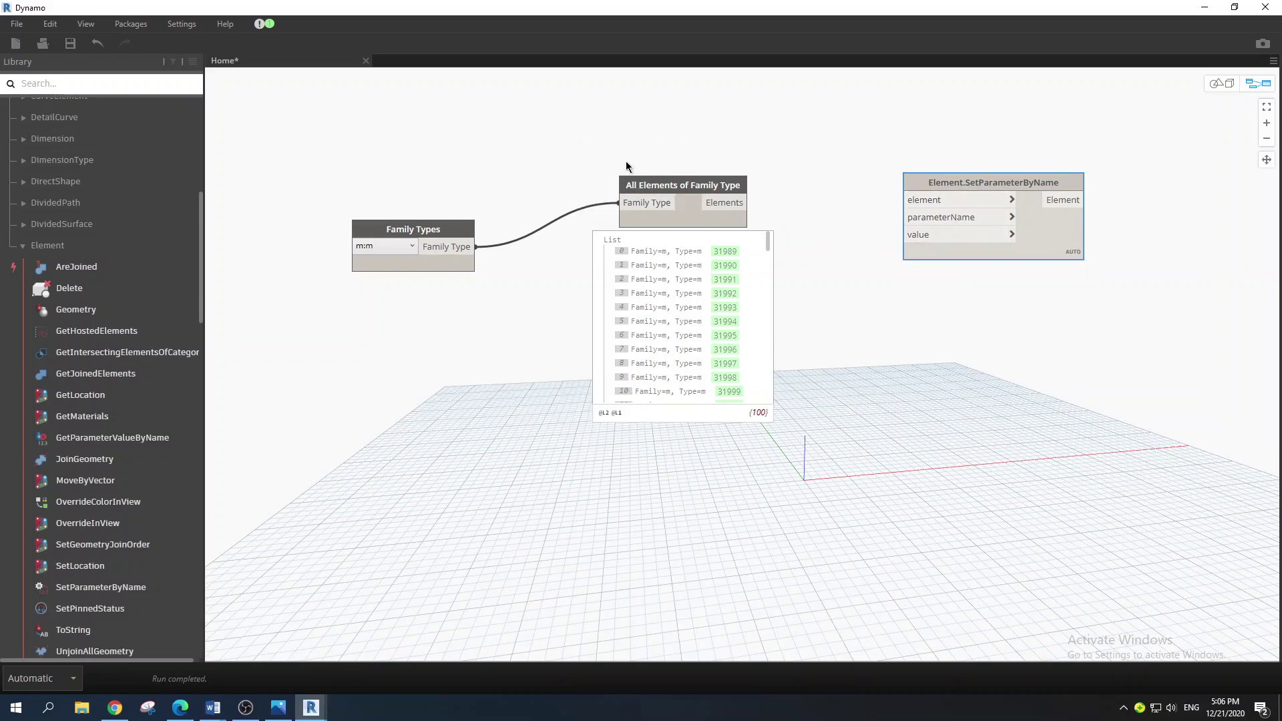
drag(756, 203, 910, 200)
drag(958, 183, 991, 217)
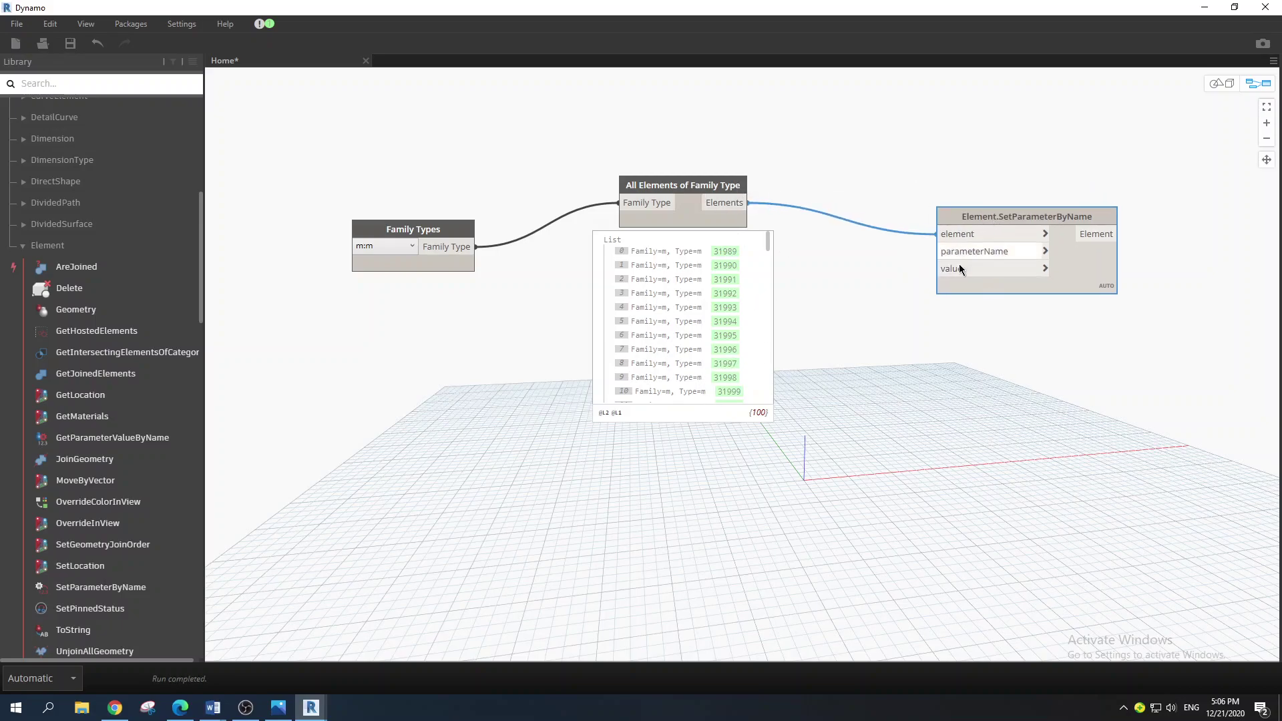
- Switch to Revit, select one facade panel to check its material parameter name, and return to Dynamo
click(1205, 8)
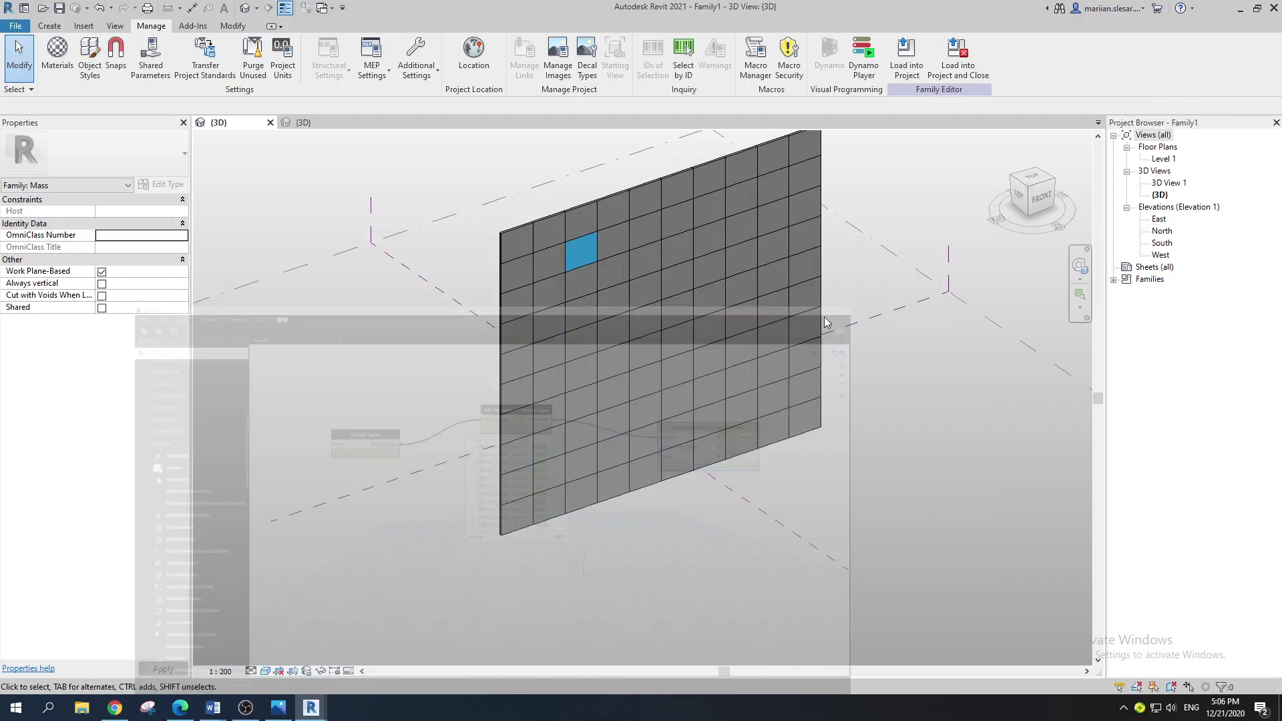
click(569, 260)
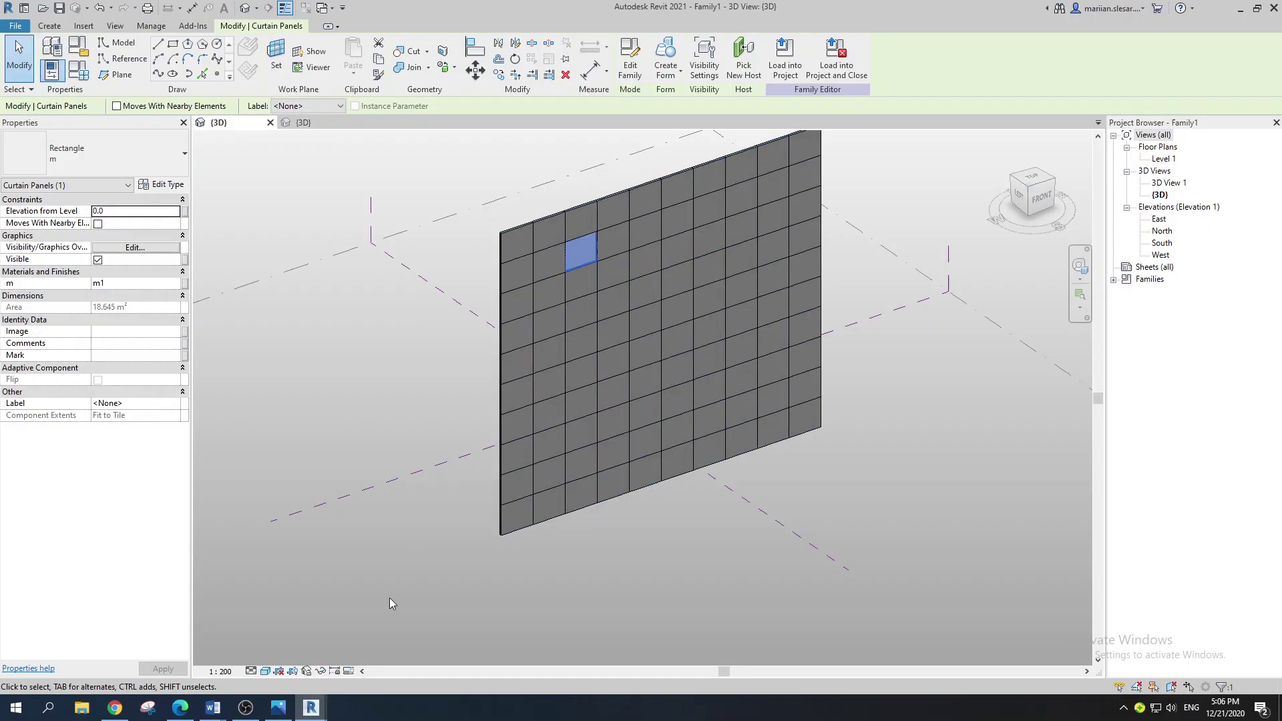
mouse_move(311, 708)
click(368, 661)
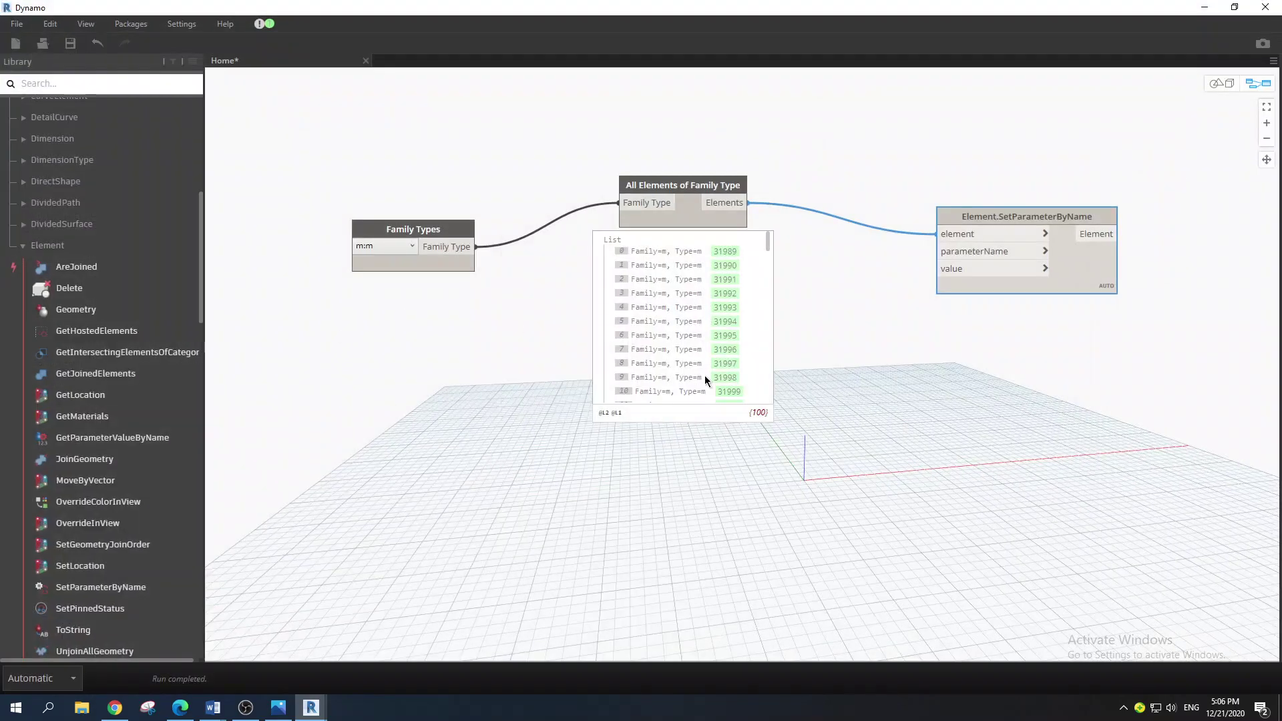
- Add a Code Block below the link to Element.SetParameterByName and enter the string "m"; in it
double_click(828, 332)
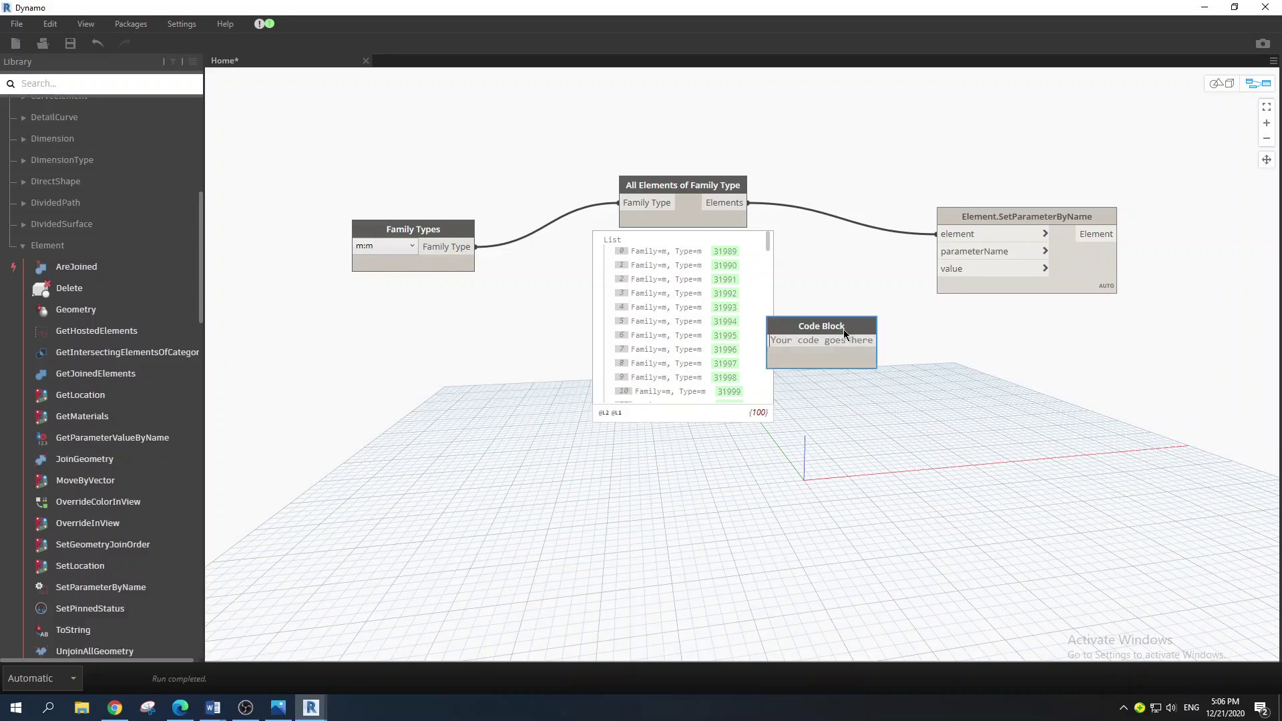
drag(844, 329, 860, 322)
text(m)
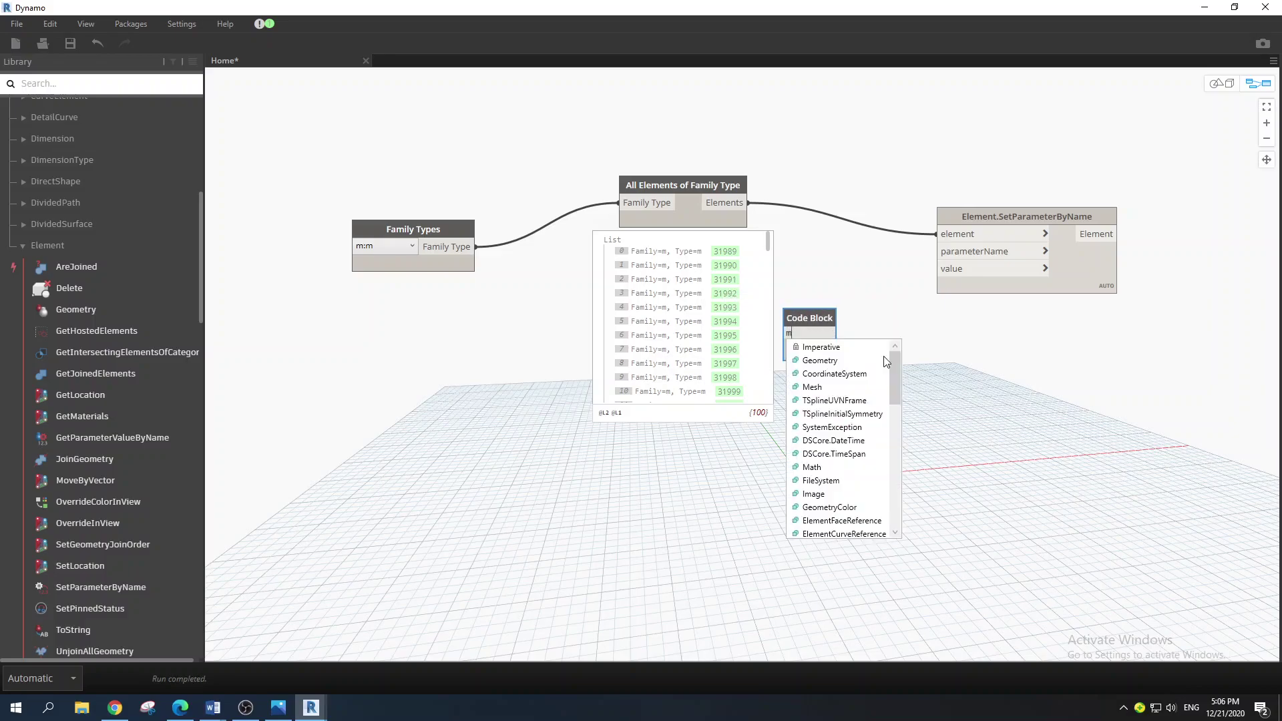
click(867, 300)
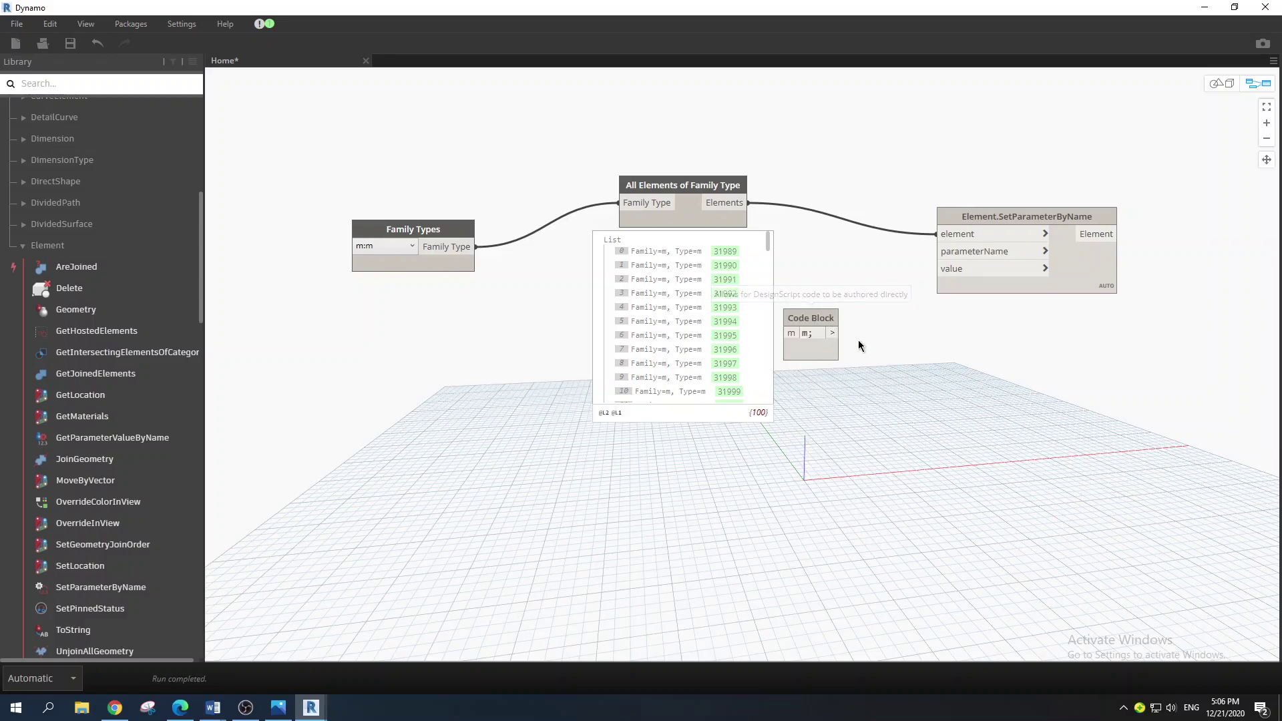
double_click(791, 332)
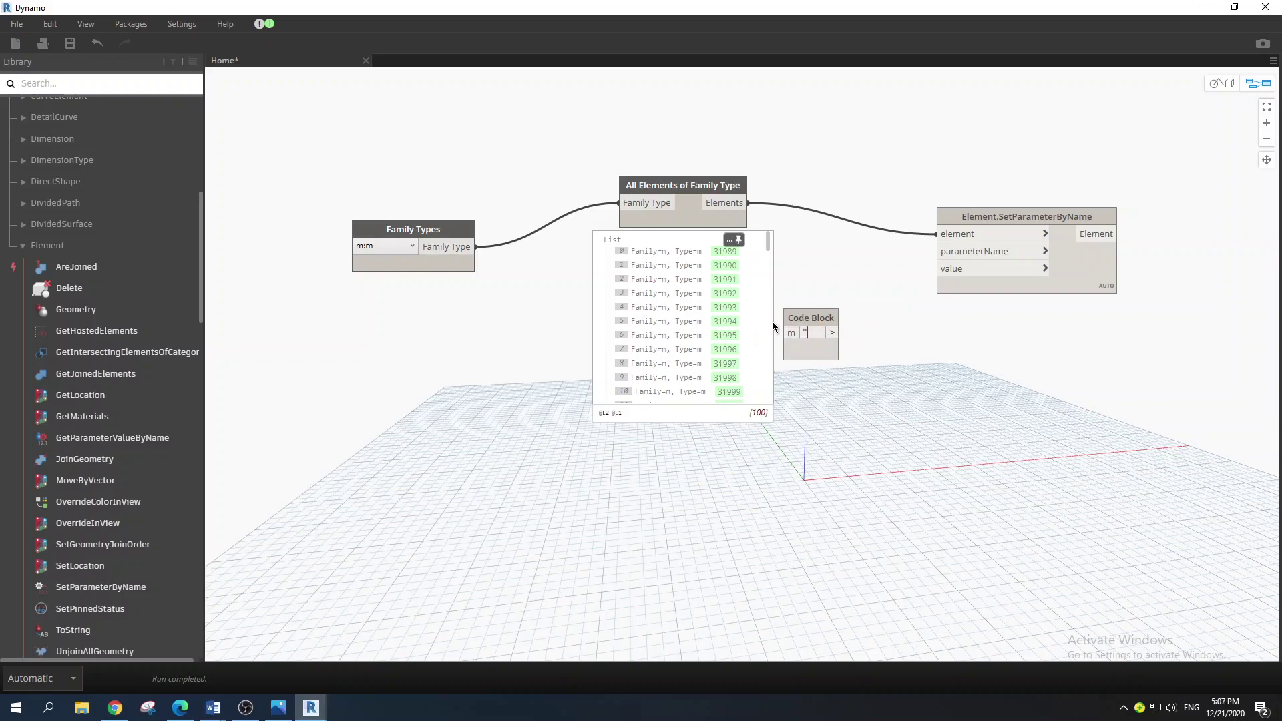
text(m)
click(996, 295)
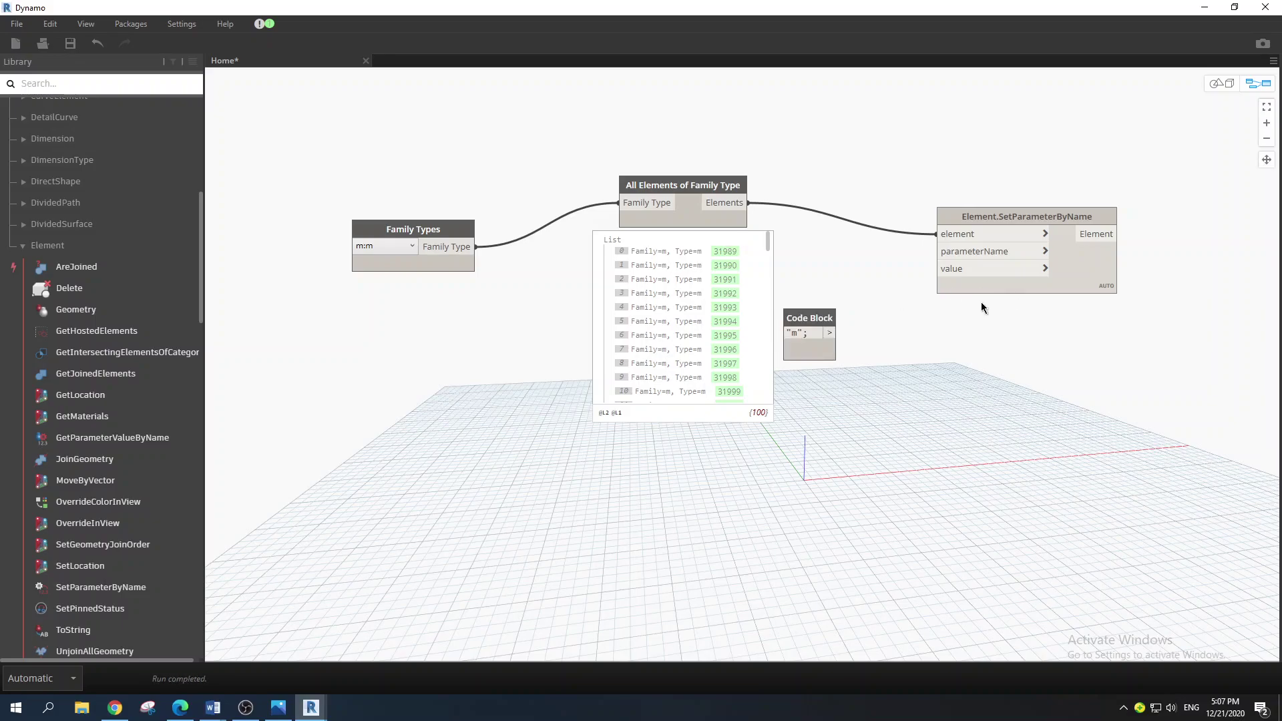
- Connect the "m" Code Block to the parameterName input of Element.SetParameterByName and shift the block slightly upward
drag(828, 333, 941, 252)
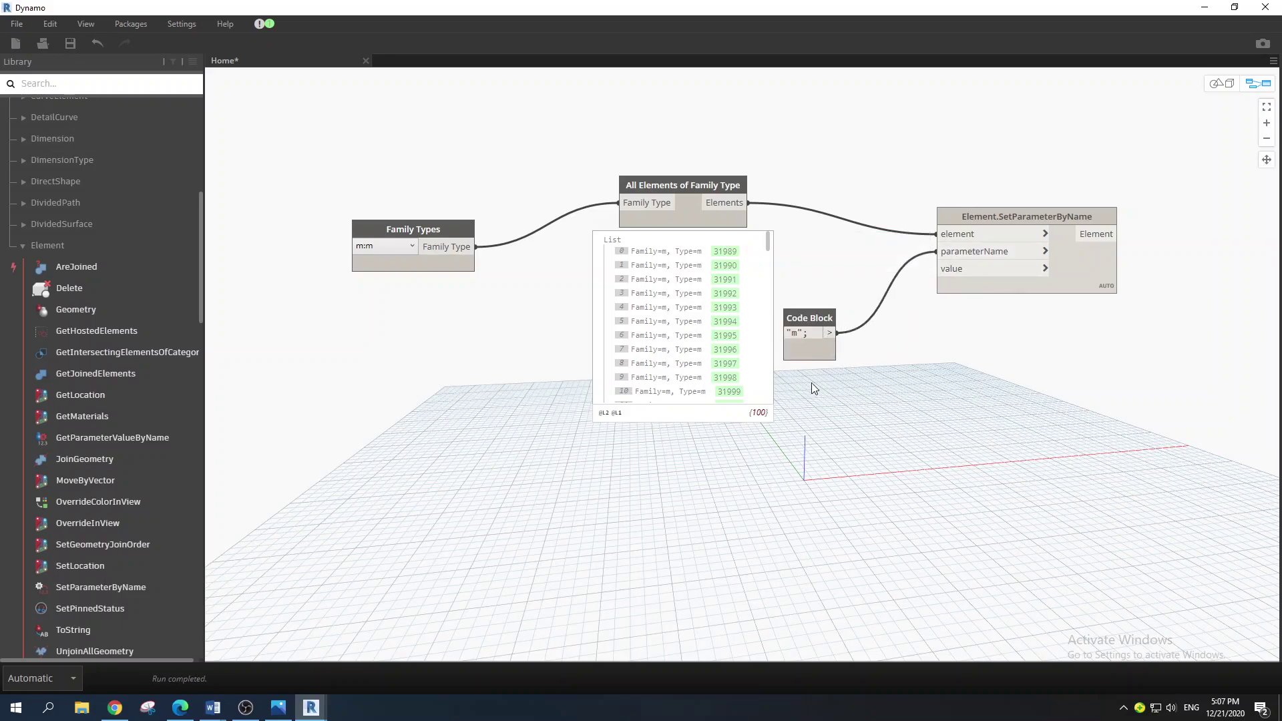
drag(804, 325, 803, 308)
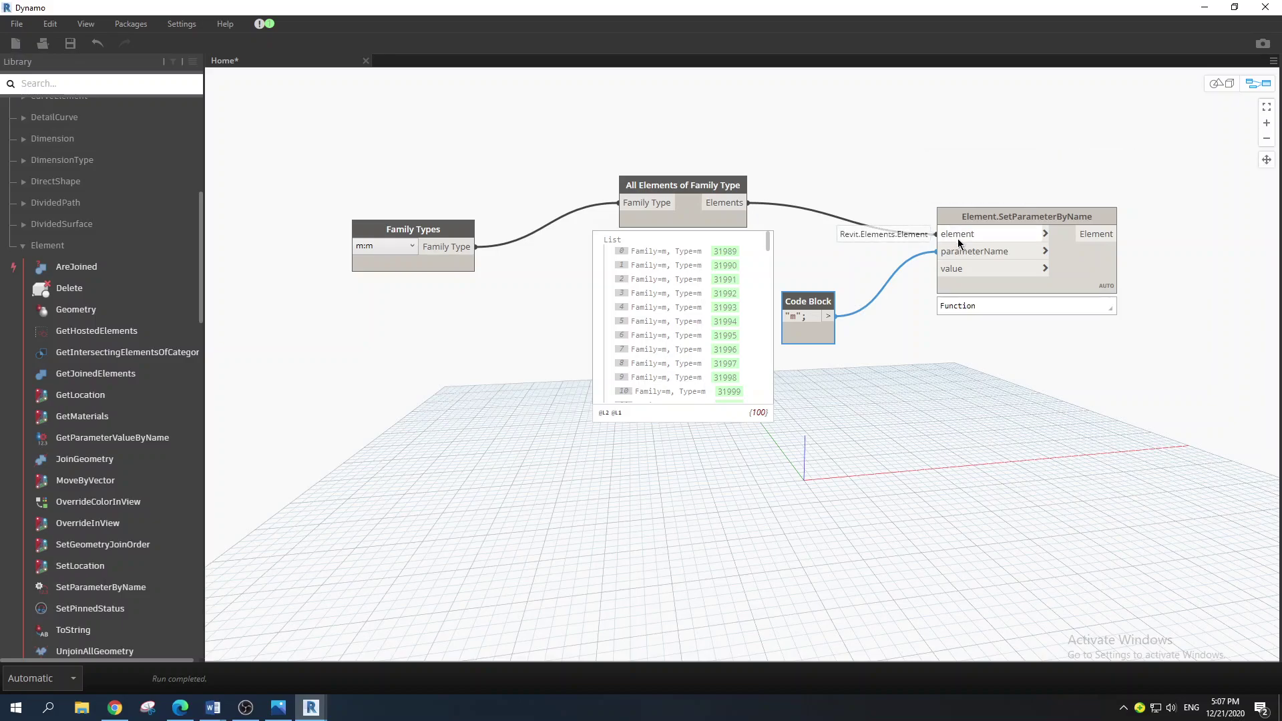
click(150, 707)
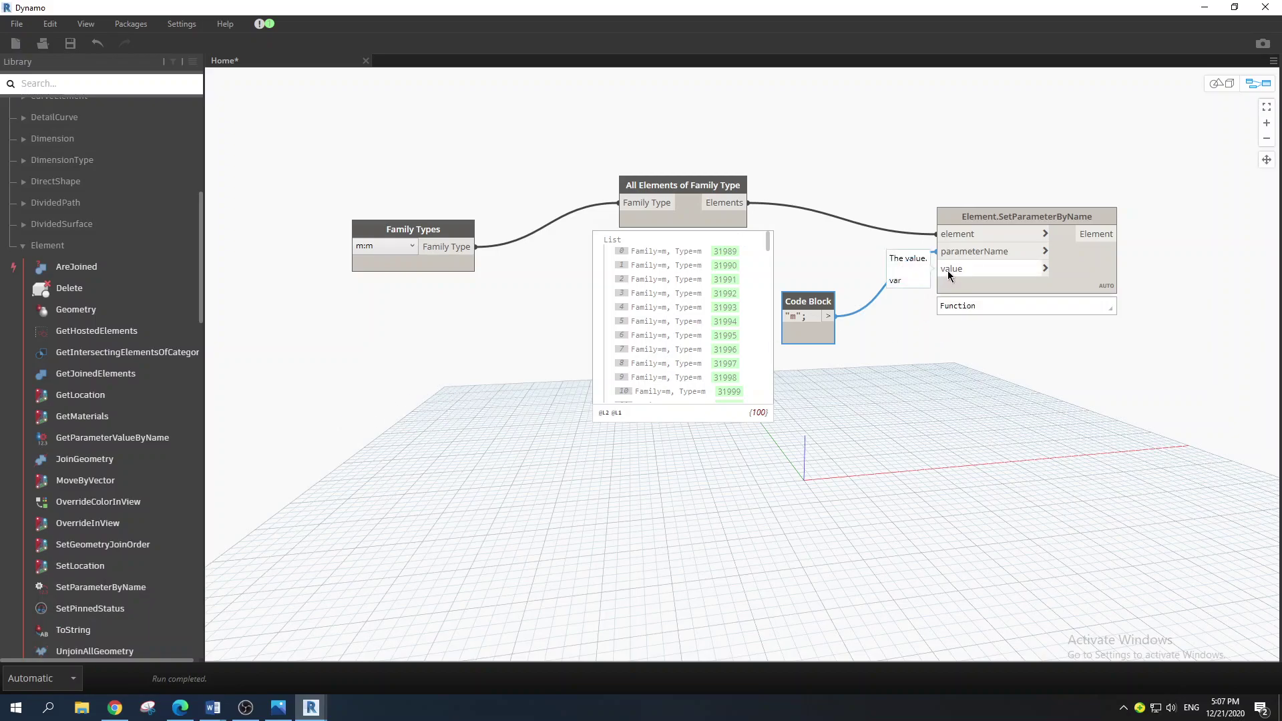
- Search the library for material, add the Material.ByName node, and place it below the "m" Code Block
click(58, 86)
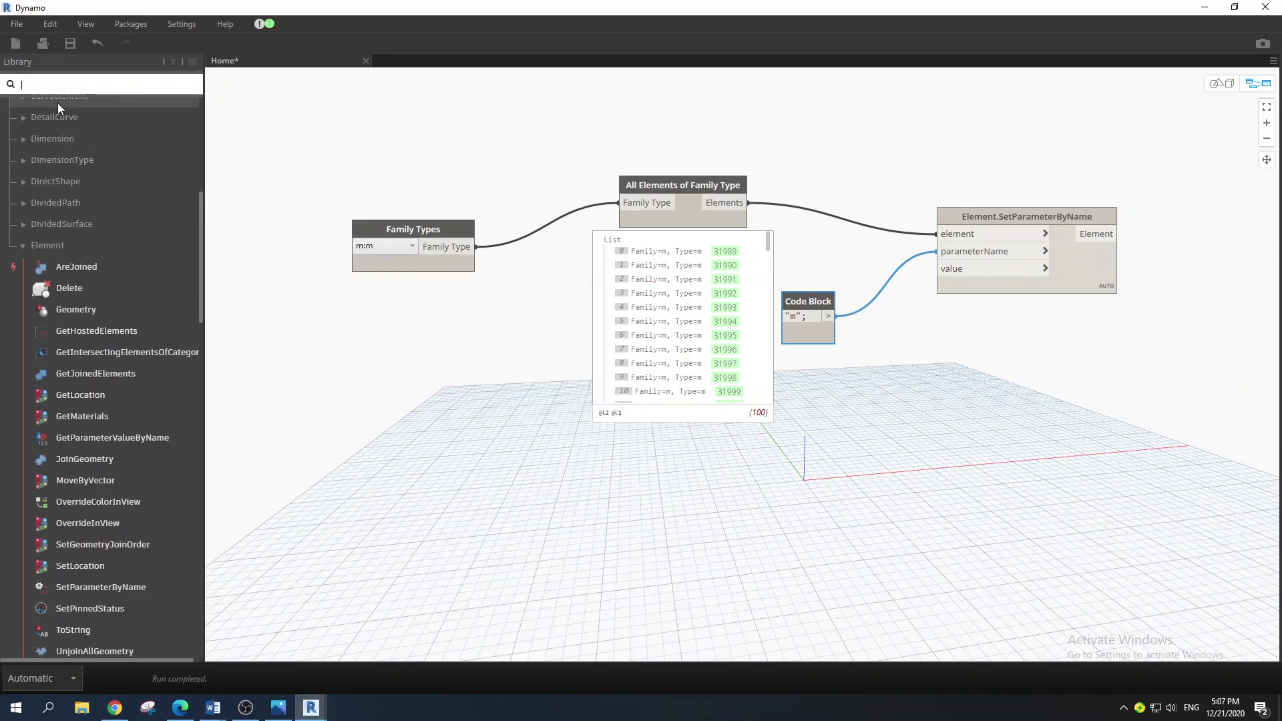
text(matert)
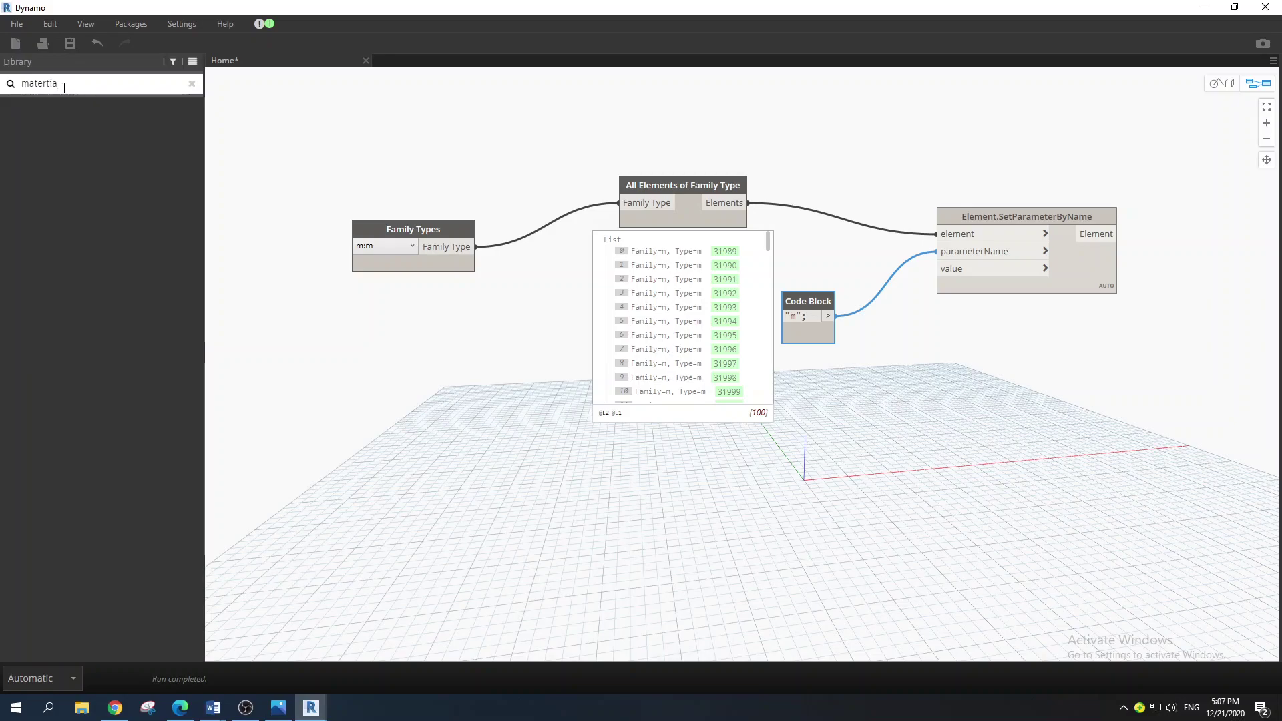
key(BackSpace)
text(ial)
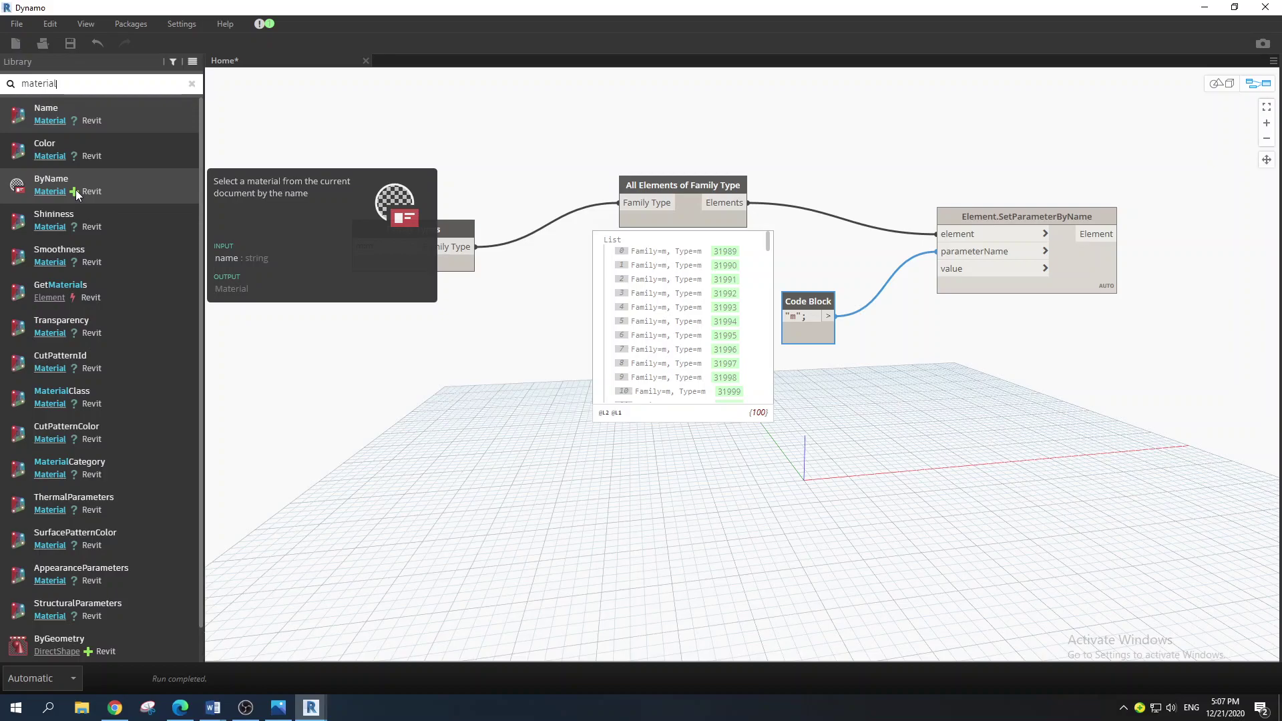
click(105, 189)
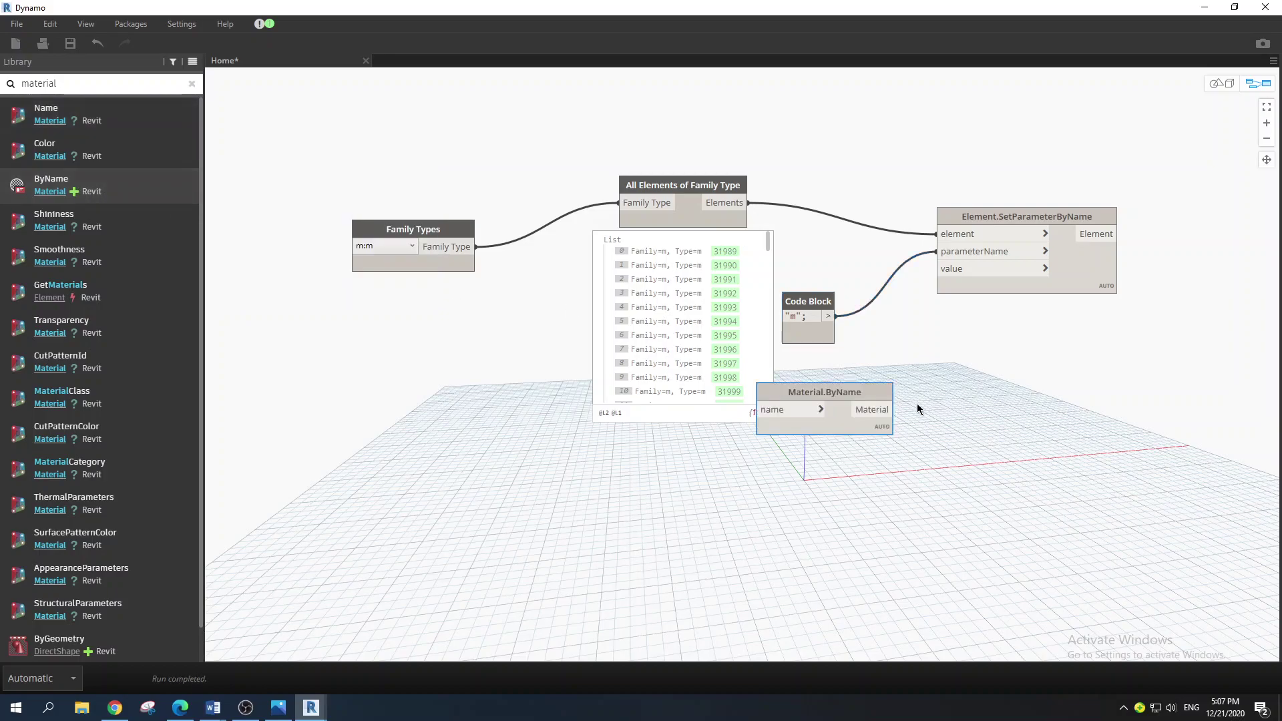
drag(861, 410, 919, 432)
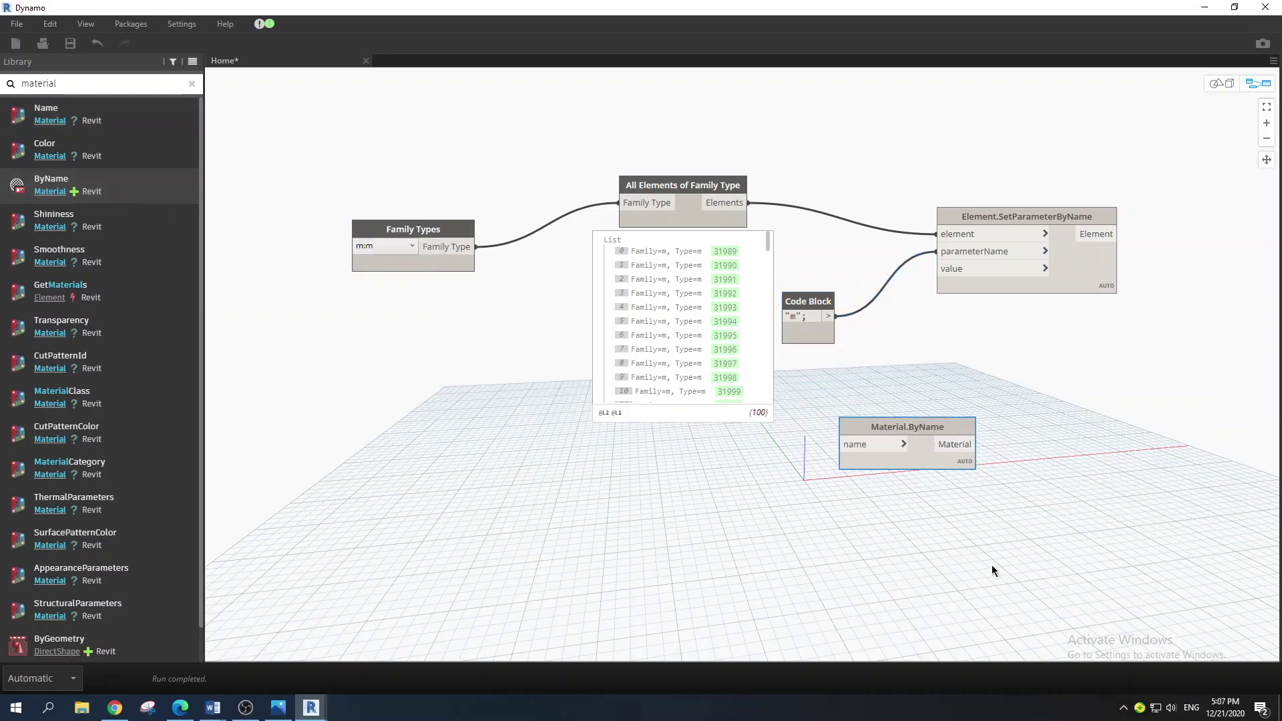
drag(859, 457, 839, 475)
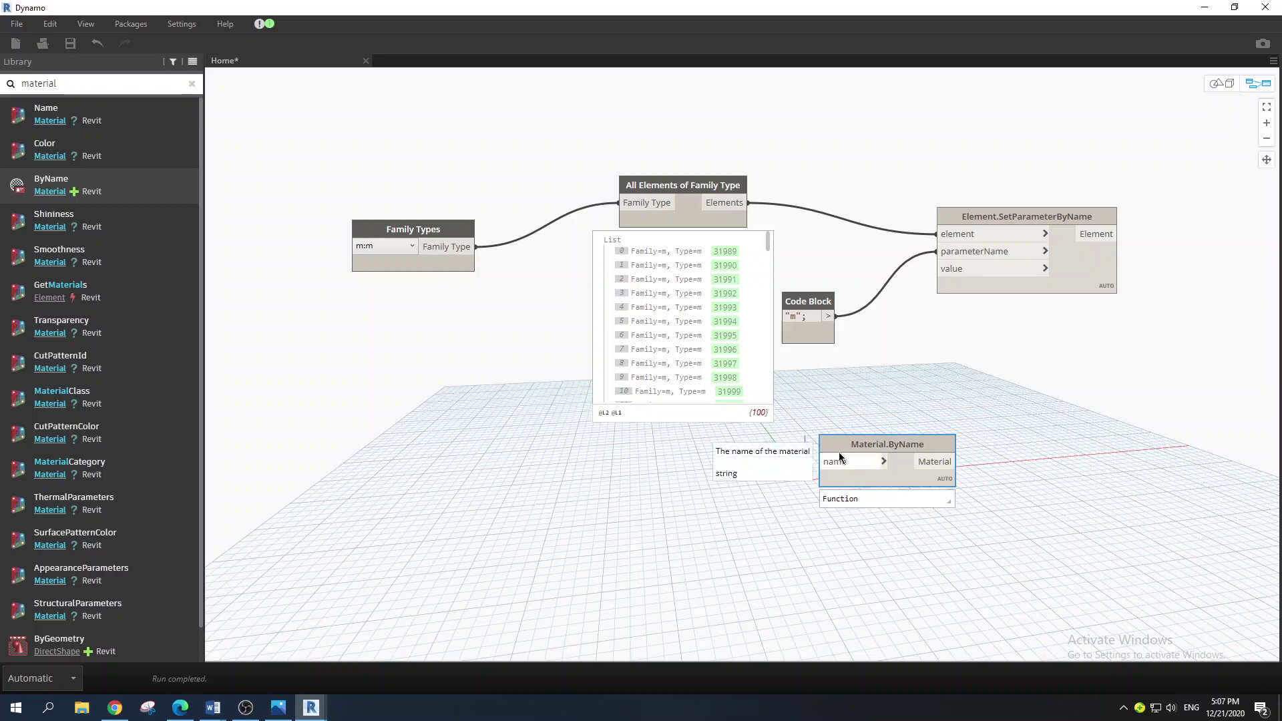
- Add a second Code Block below the Family Types node and start a square-bracketed list with an empty string
double_click(540, 476)
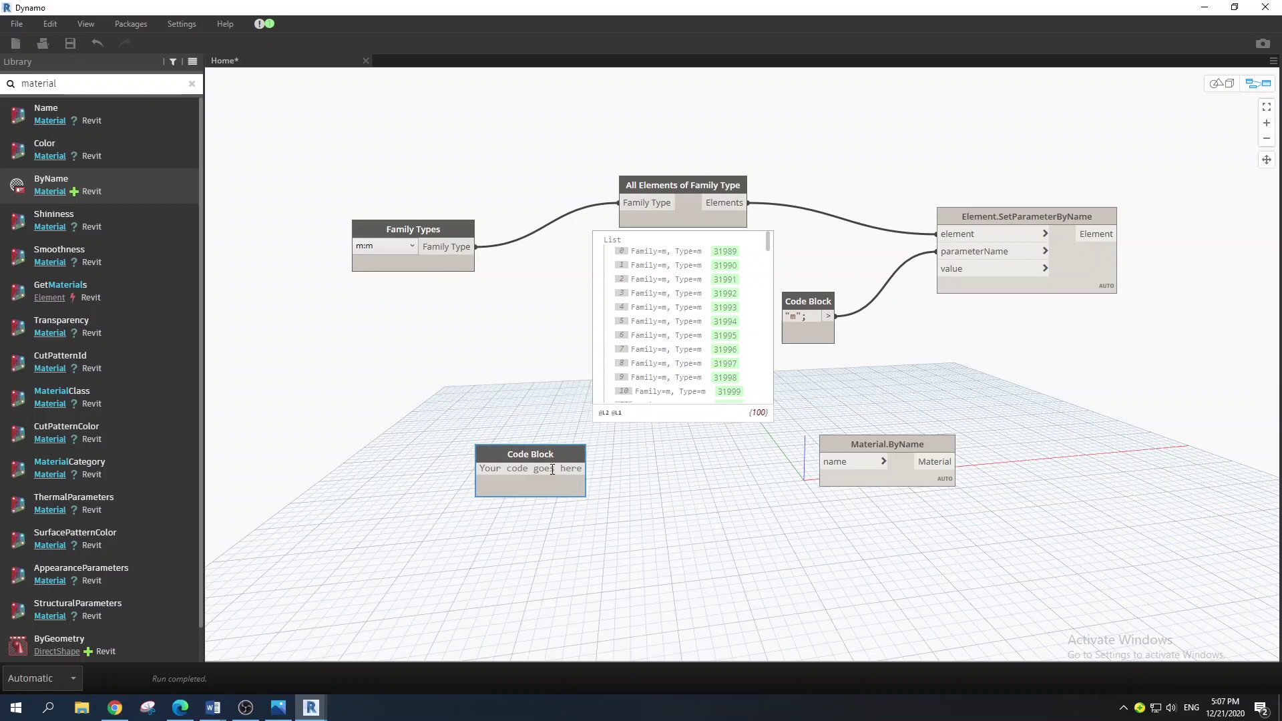
text({)
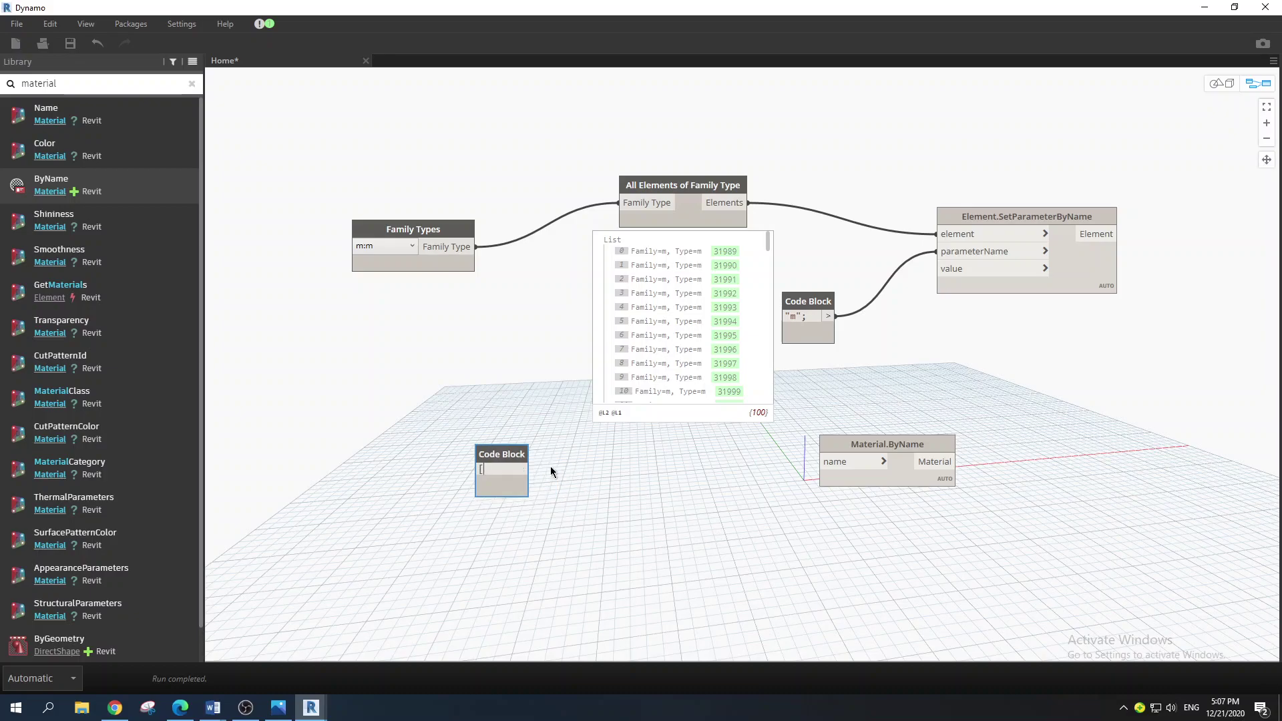
text(])
text("")
- Switch to Revit to check the selected panel's material name and return to the Dynamo graph
click(1206, 8)
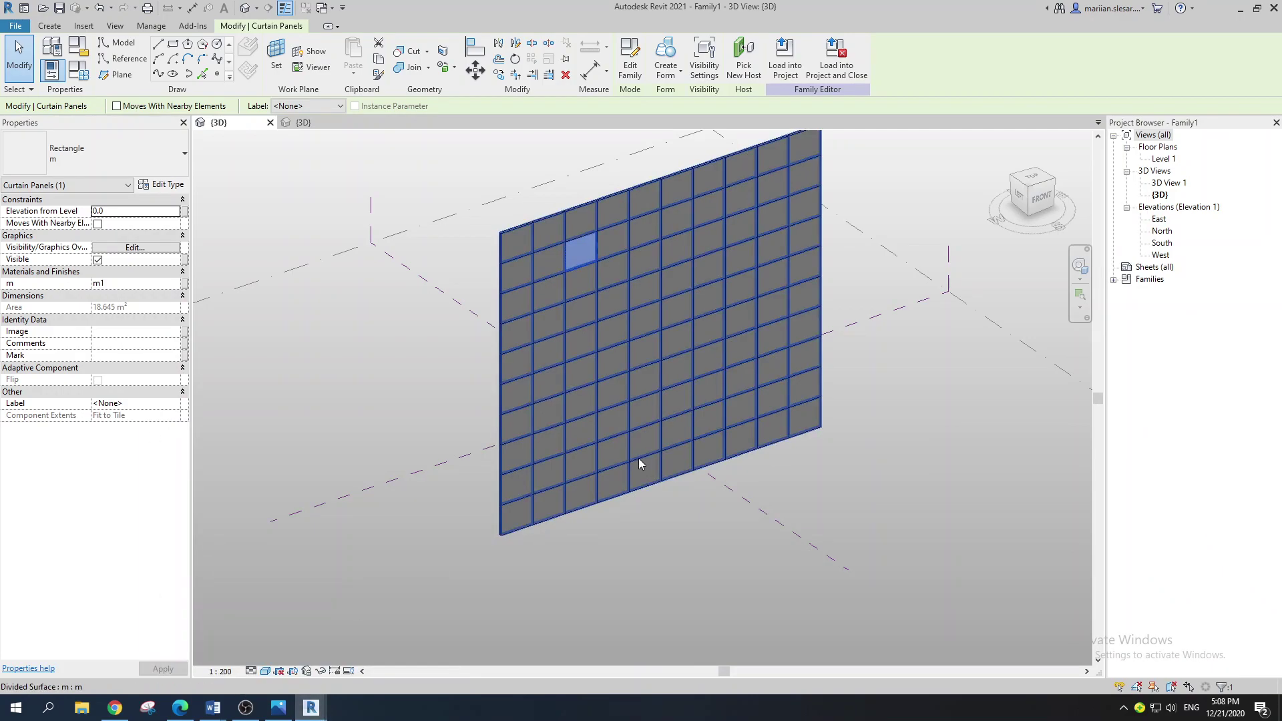
mouse_move(316, 713)
click(387, 652)
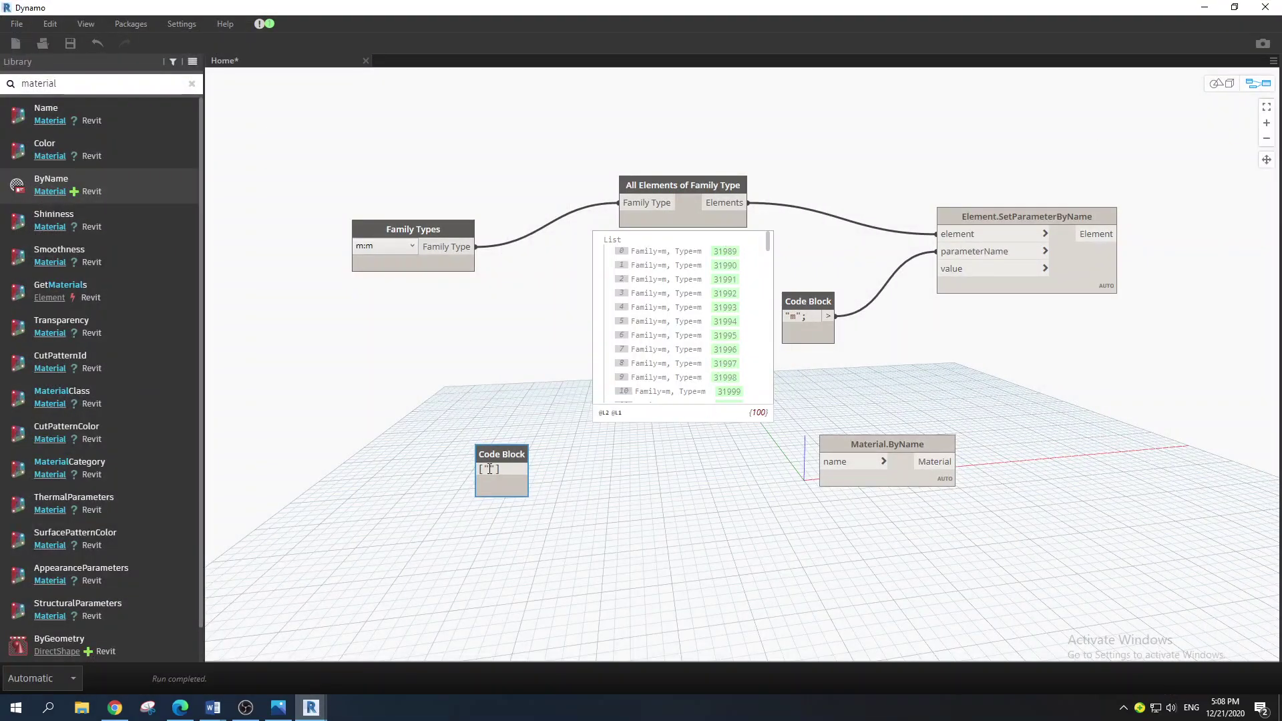
- Complete the Code Block list as ["m1", "m2", "m3", "m4"]; and move the node slightly closer to the Family Types node
text(m1,)
key(BackSpace)
text(:)
key(BackSpace)
text(, :)
key(BackSpace)
text(", "m2")
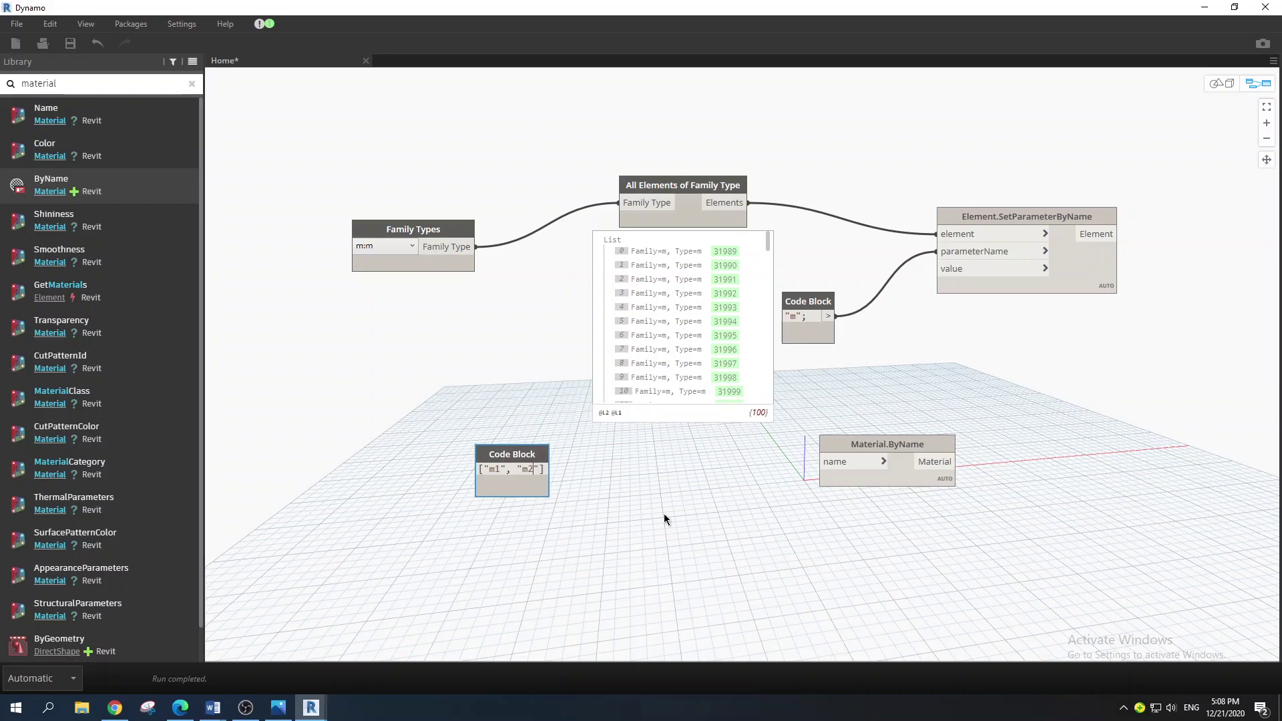
text(, ")
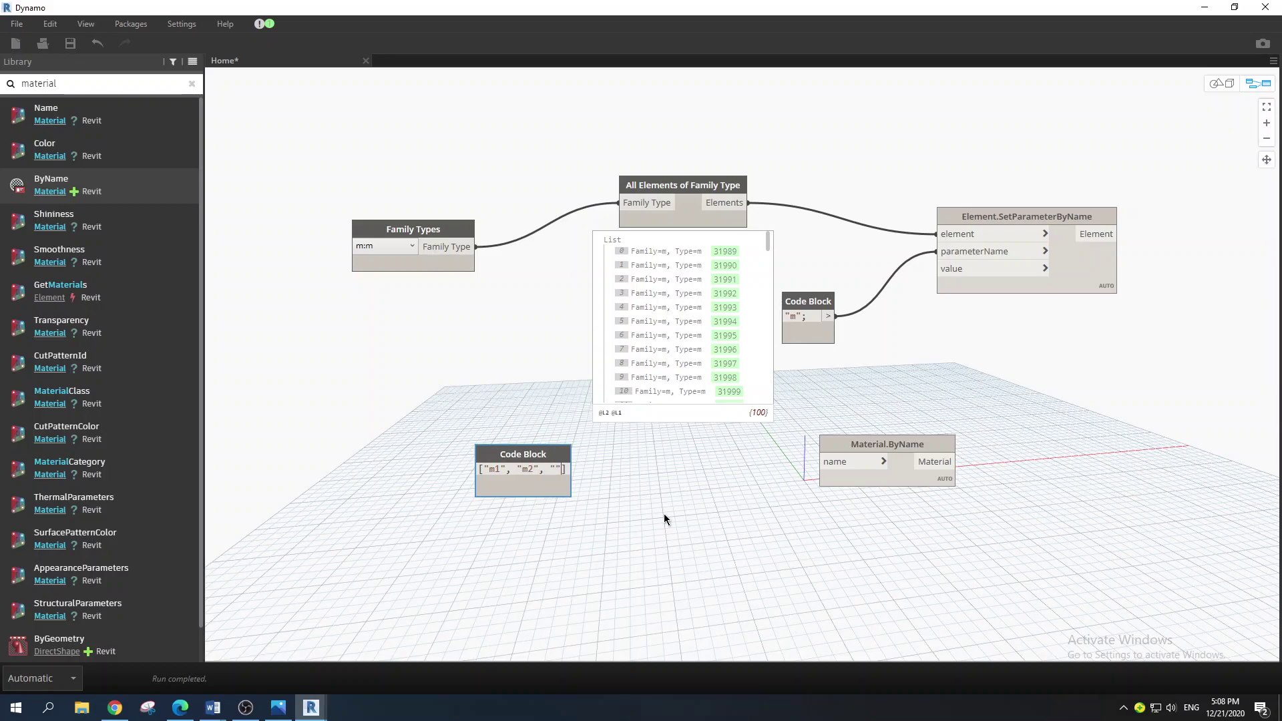
text(m3")
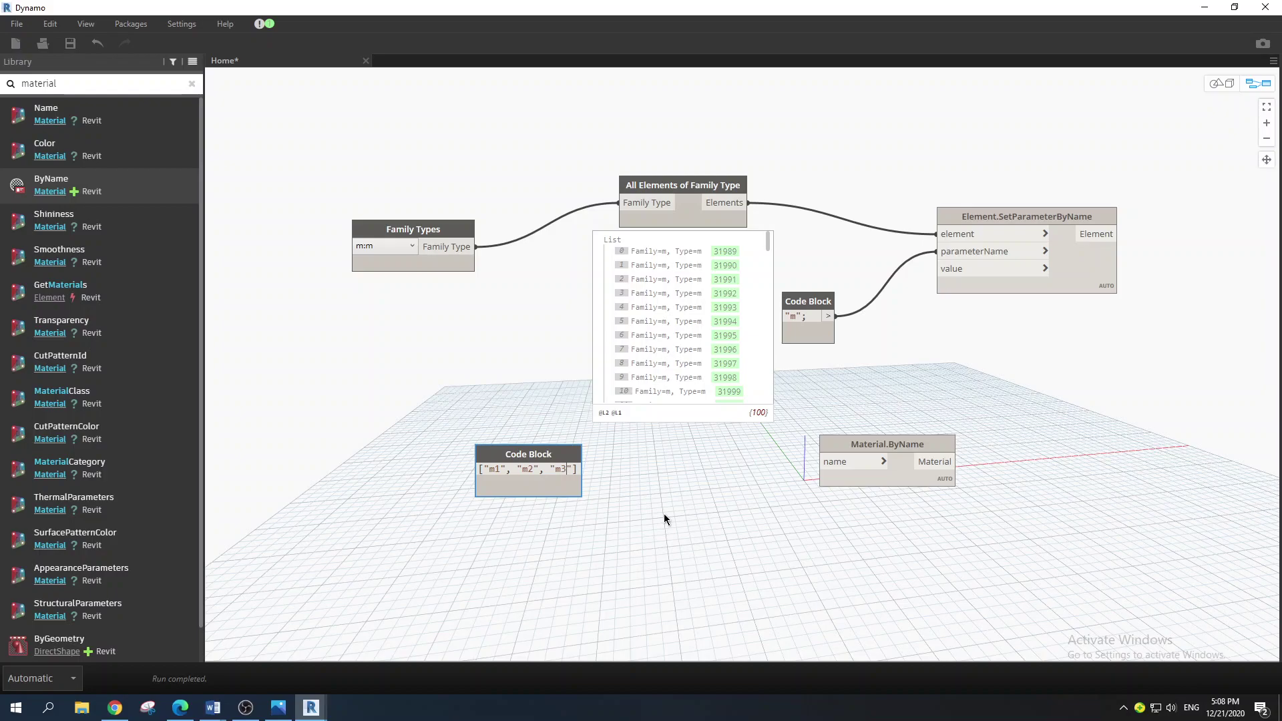
text(, ")
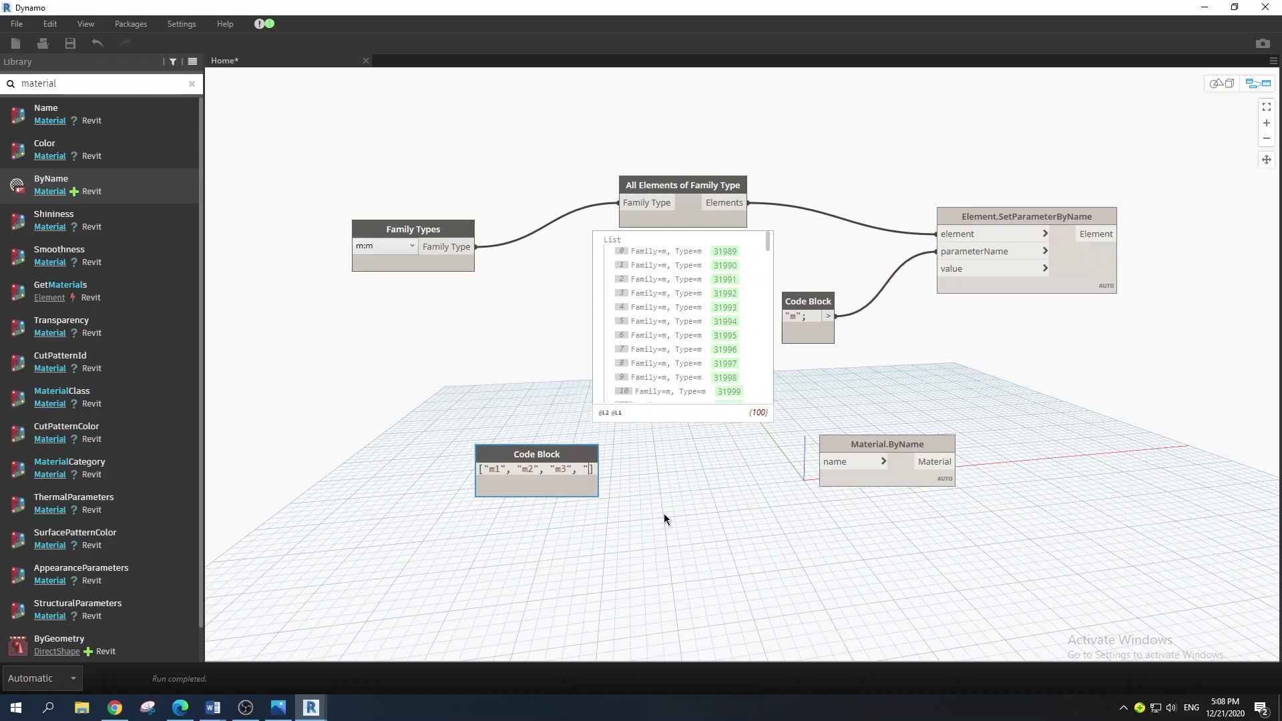
text(m4"])
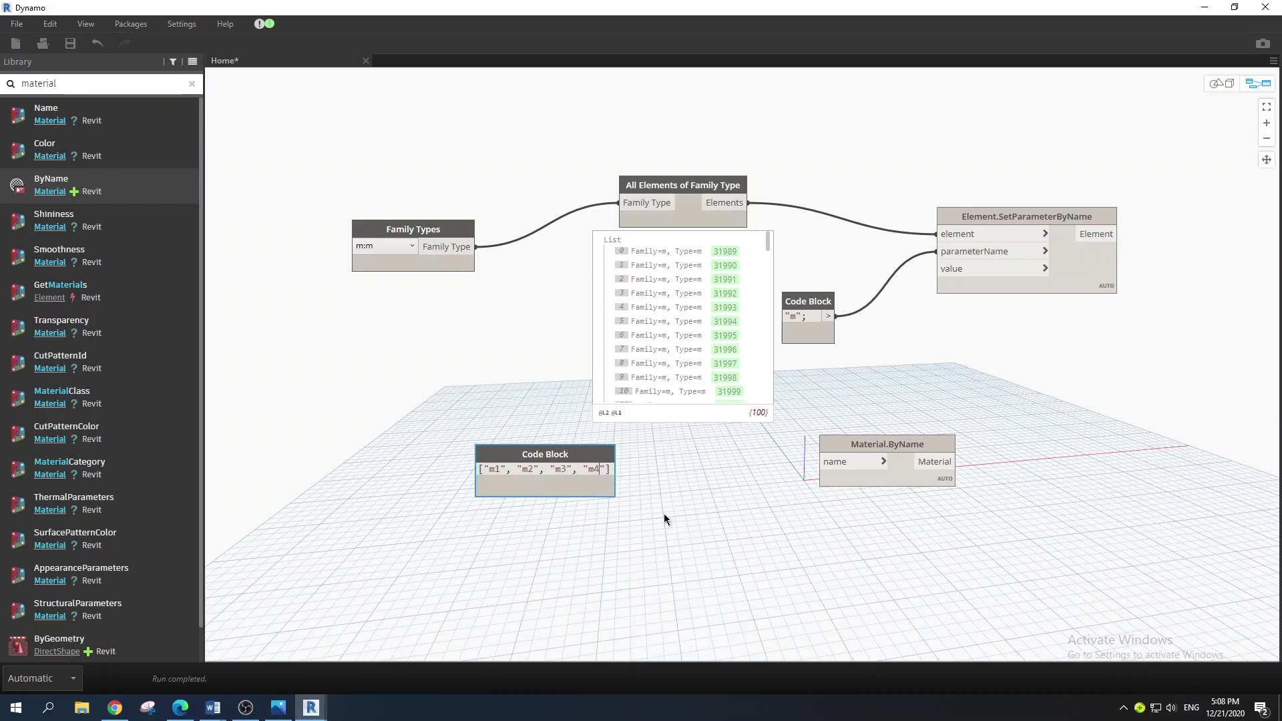
text(;)
click(663, 514)
drag(541, 453, 490, 427)
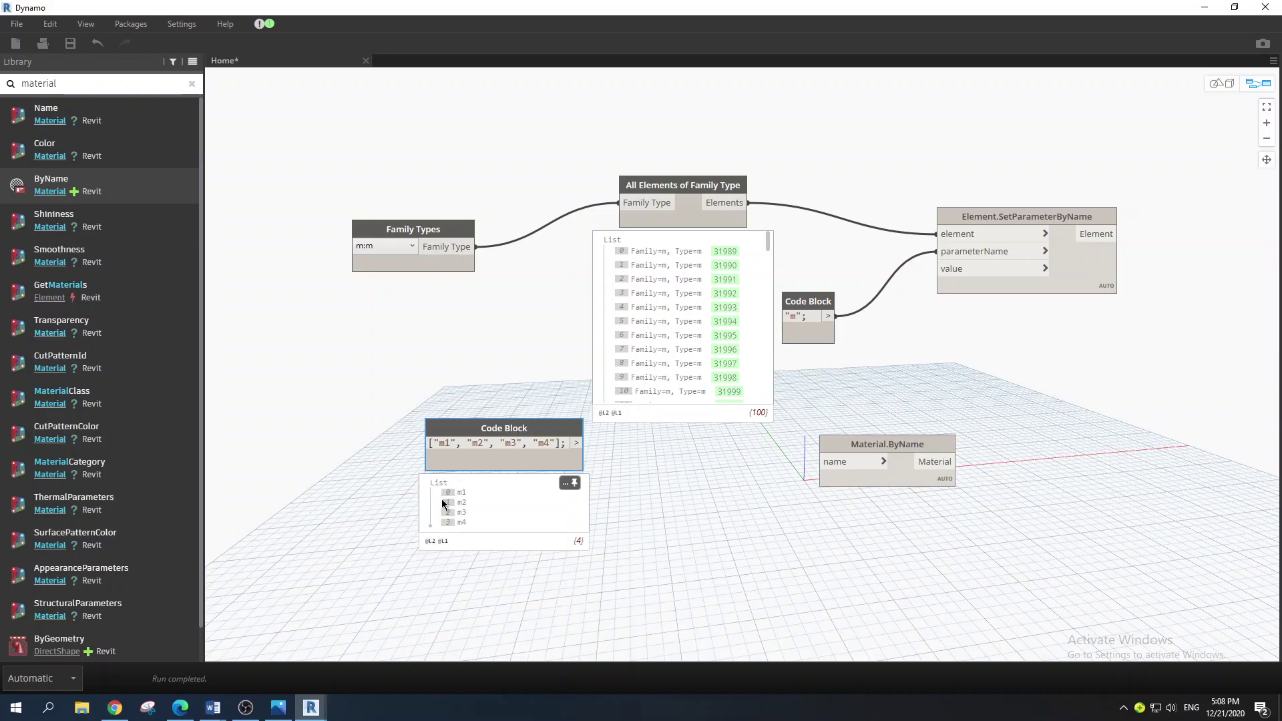
- Connect the m1–m4 list Code Block to the name input of Material.ByName and bring the two nodes closer together
drag(507, 436, 486, 463)
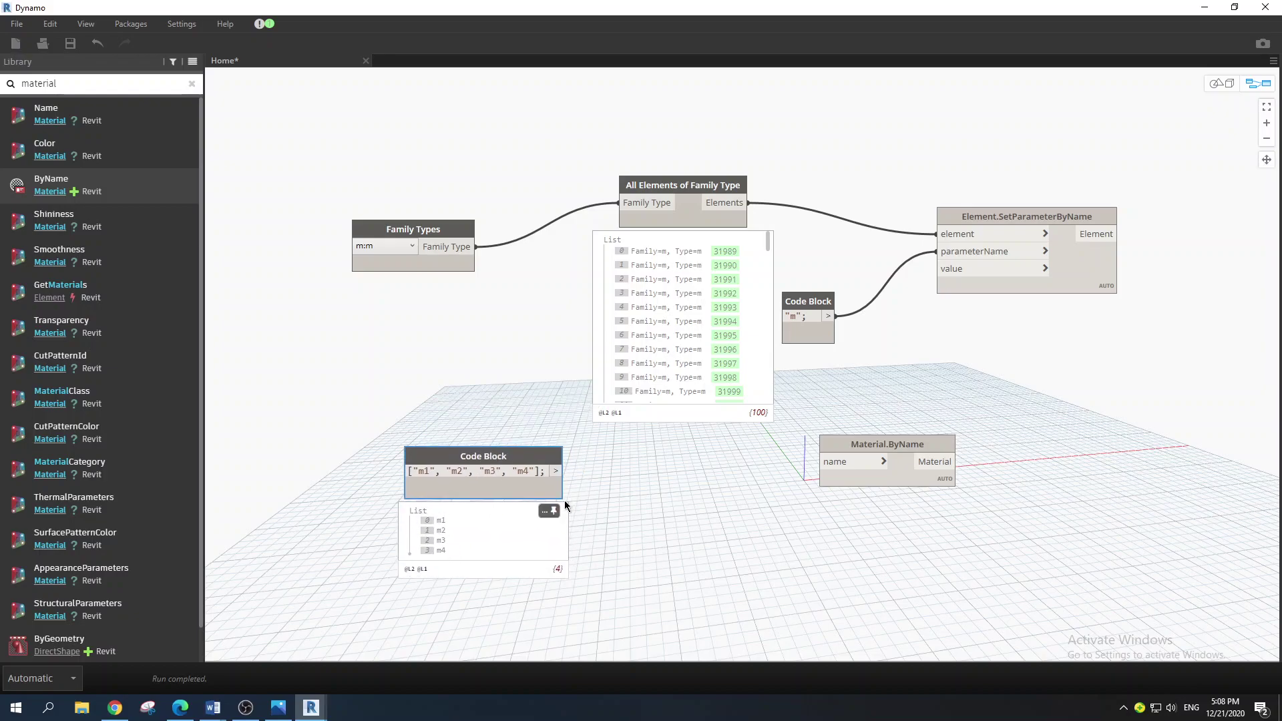
click(556, 471)
click(822, 462)
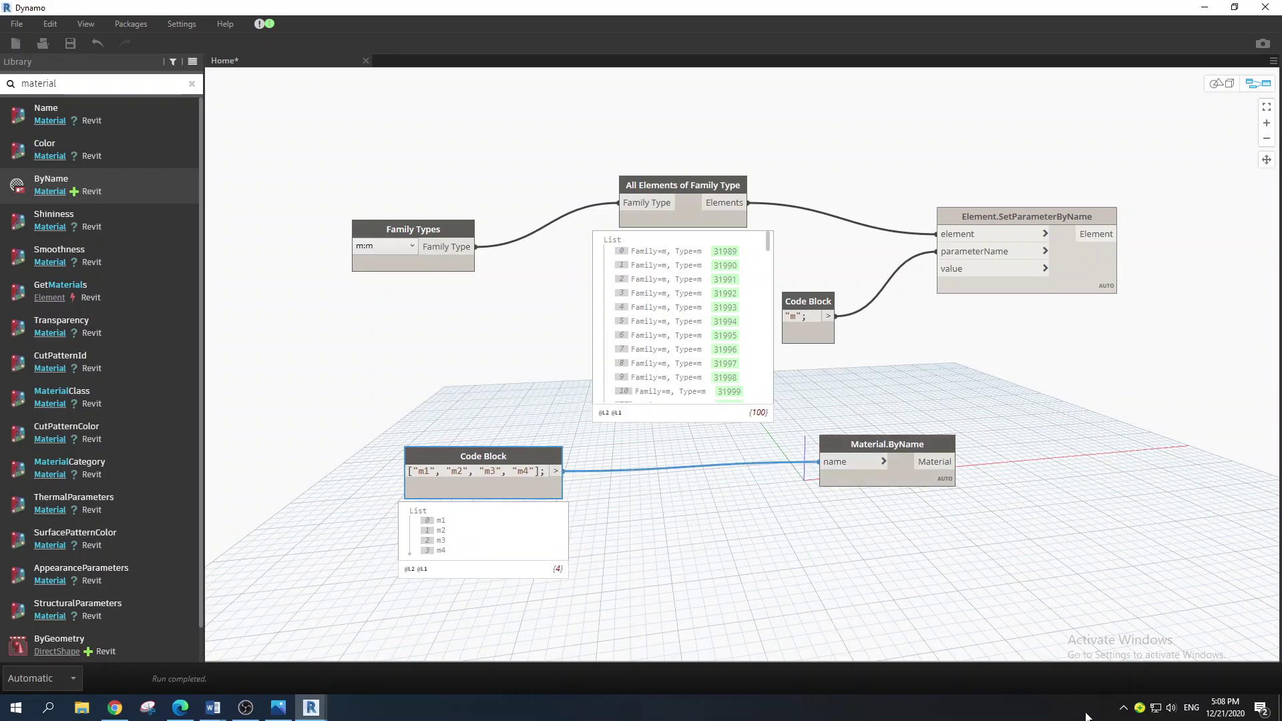
drag(934, 444, 876, 447)
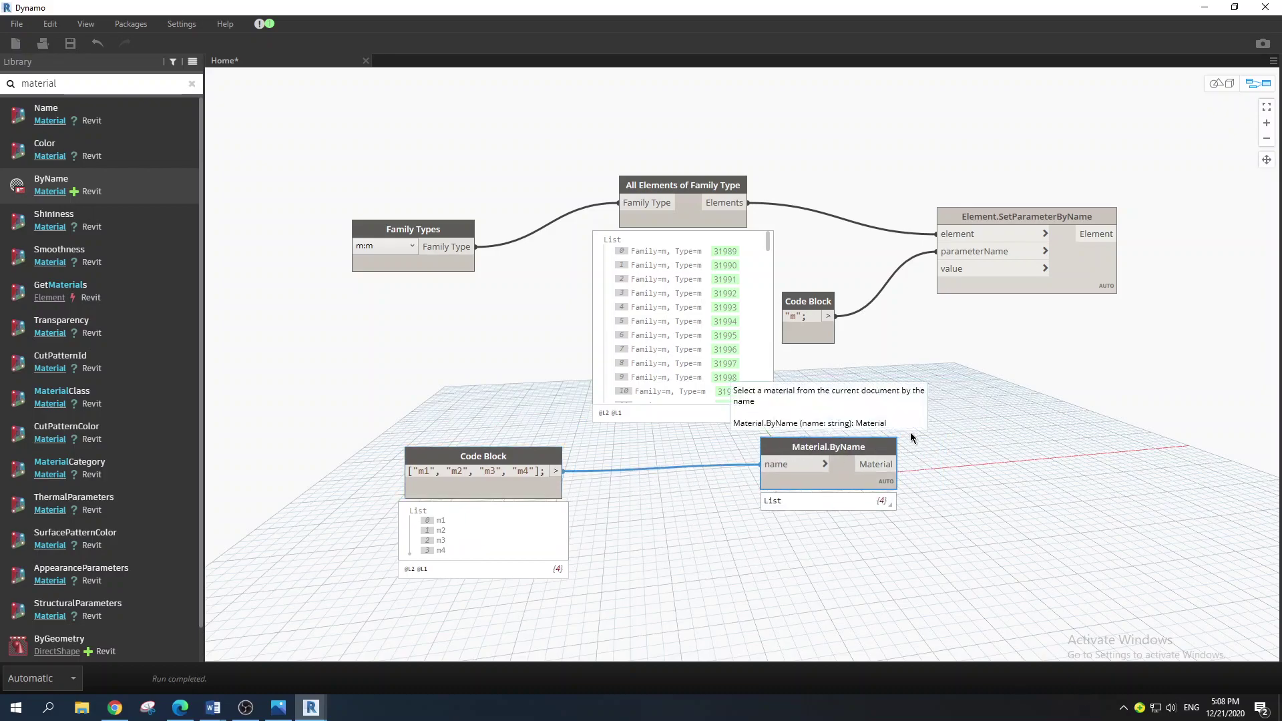
- Set the graph's run mode to Manual and connect Material.ByName's output to the value input of Element.SetParameterByName
click(900, 465)
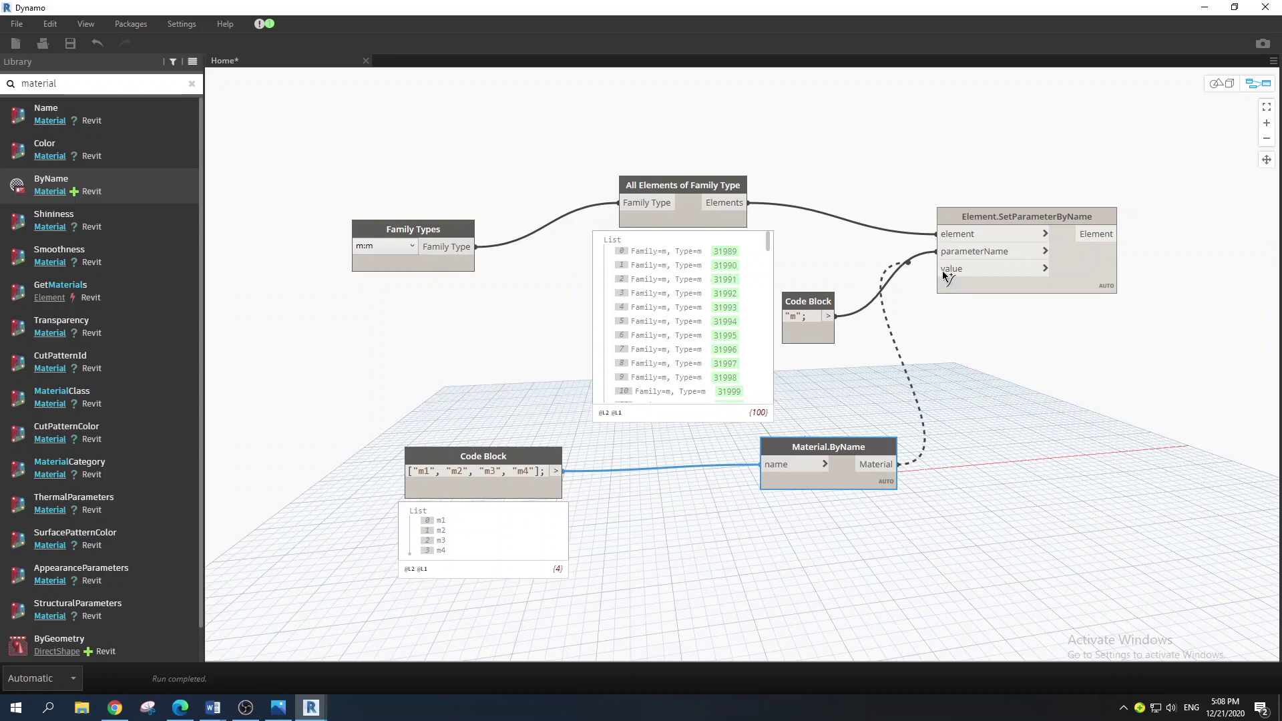
click(979, 461)
click(70, 679)
click(51, 633)
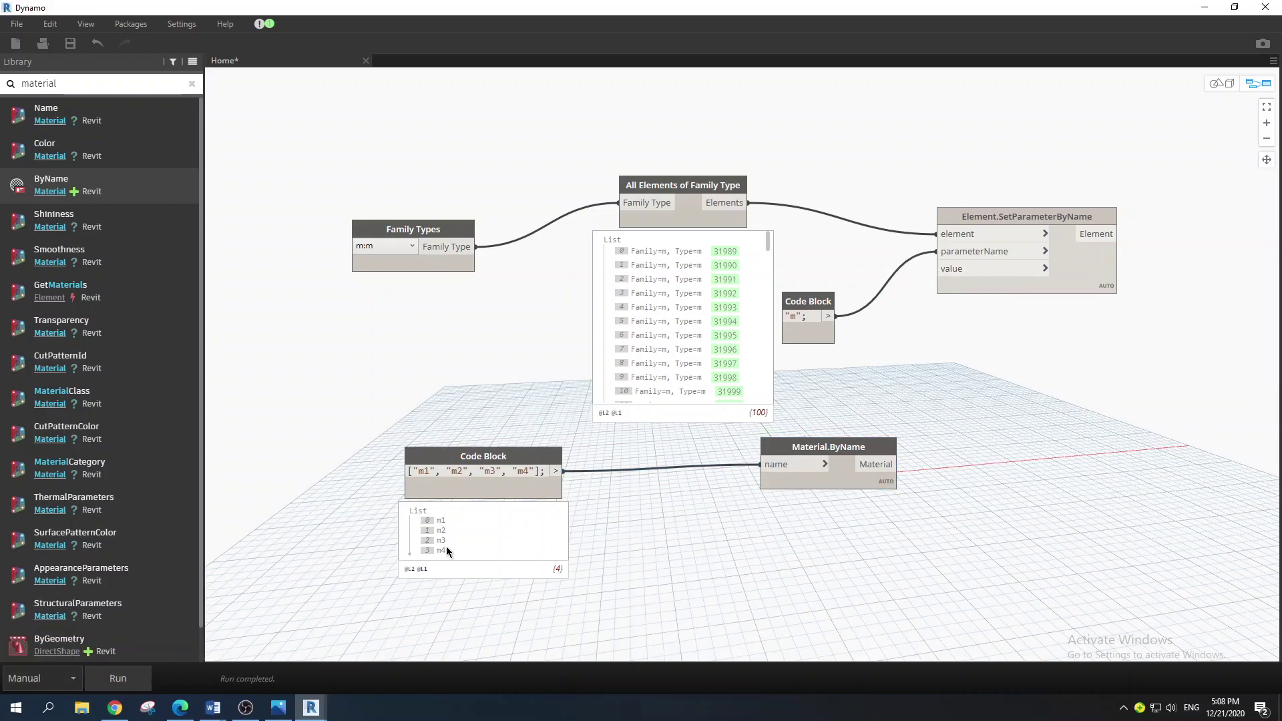
click(900, 464)
click(937, 268)
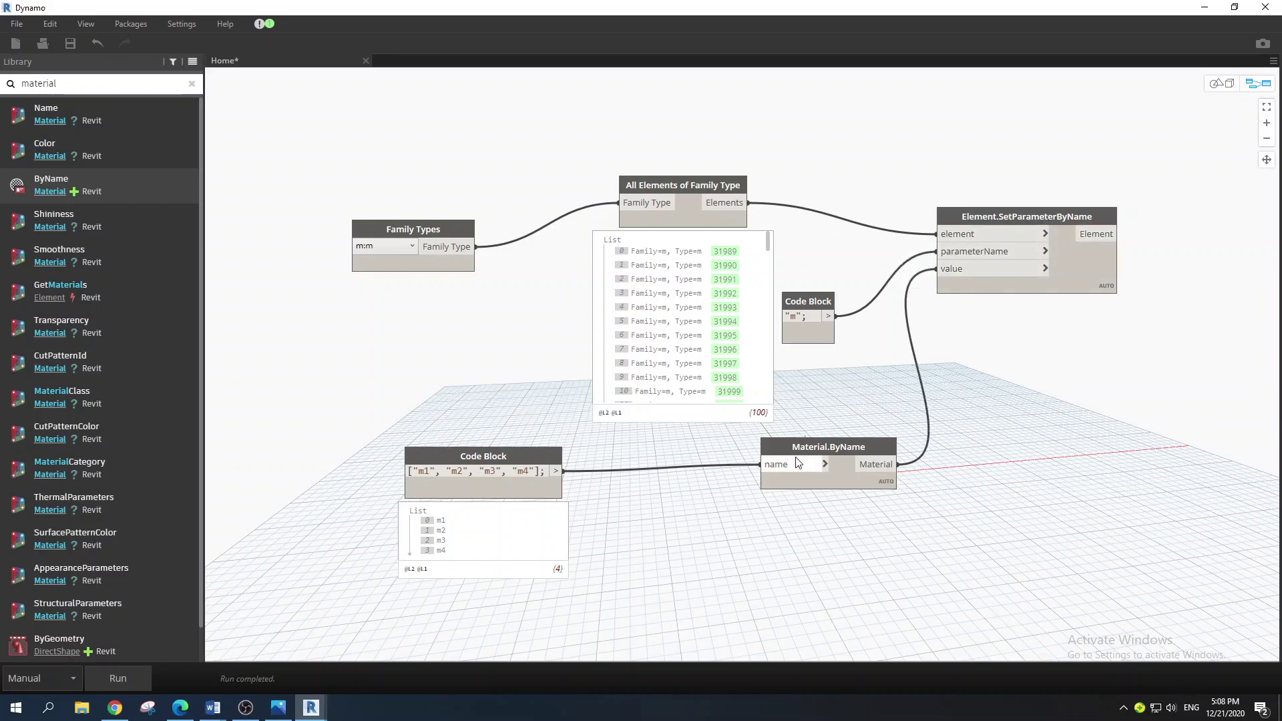
drag(795, 460, 766, 458)
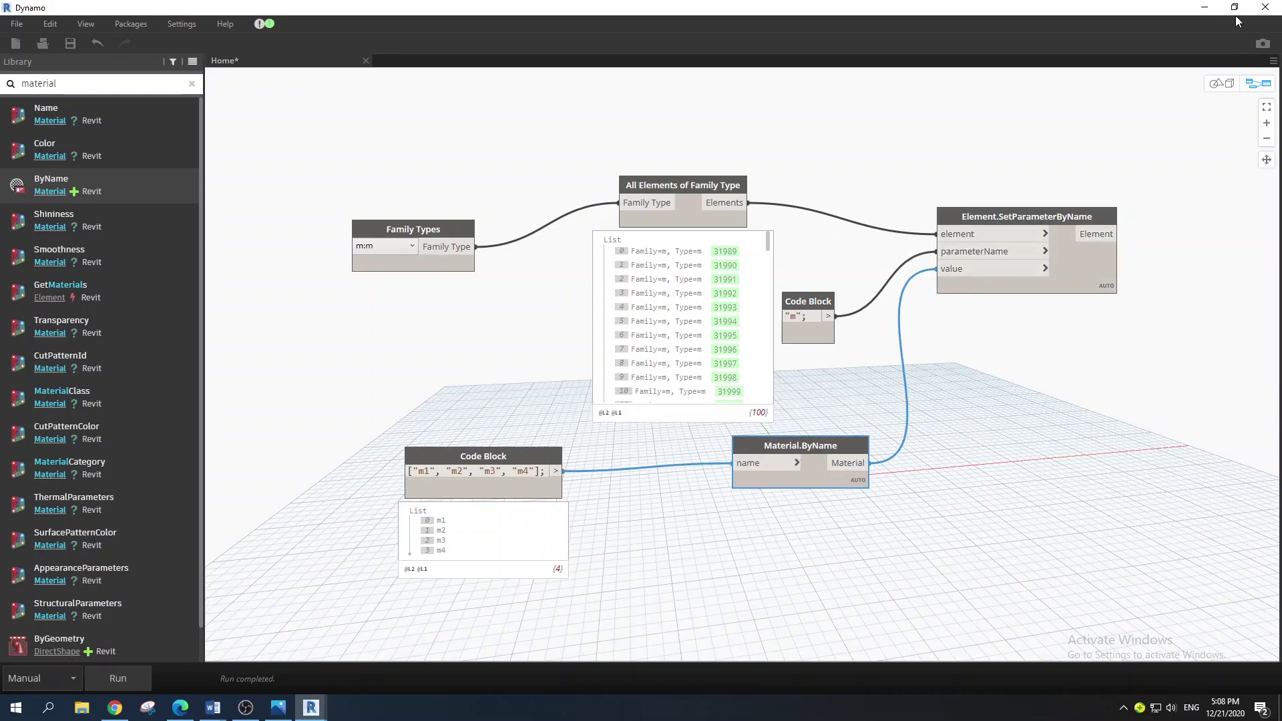
- Shrink the Dynamo window and move it aside to check the facade panels in Revit, and return to the full-size graph
click(1235, 13)
drag(471, 18, 574, 81)
click(230, 547)
drag(429, 73, 75, 138)
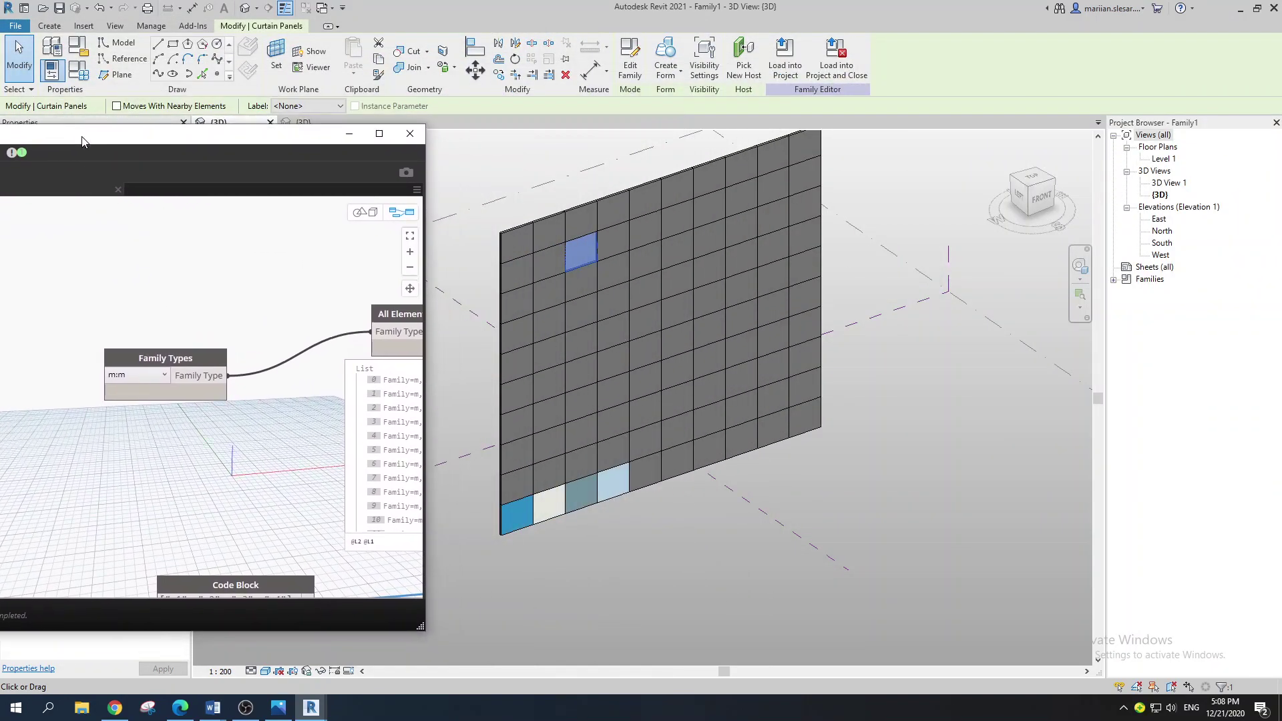
drag(263, 182, 883, 167)
click(999, 117)
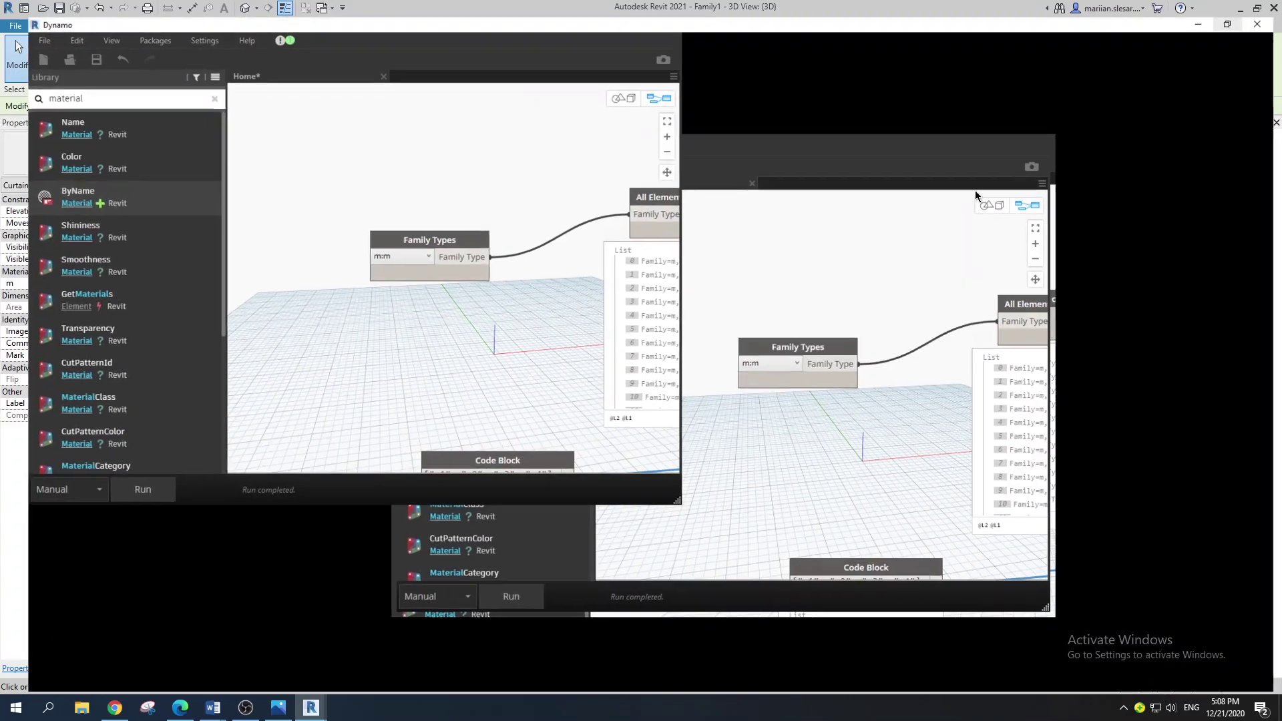
mouse_move(856, 505)
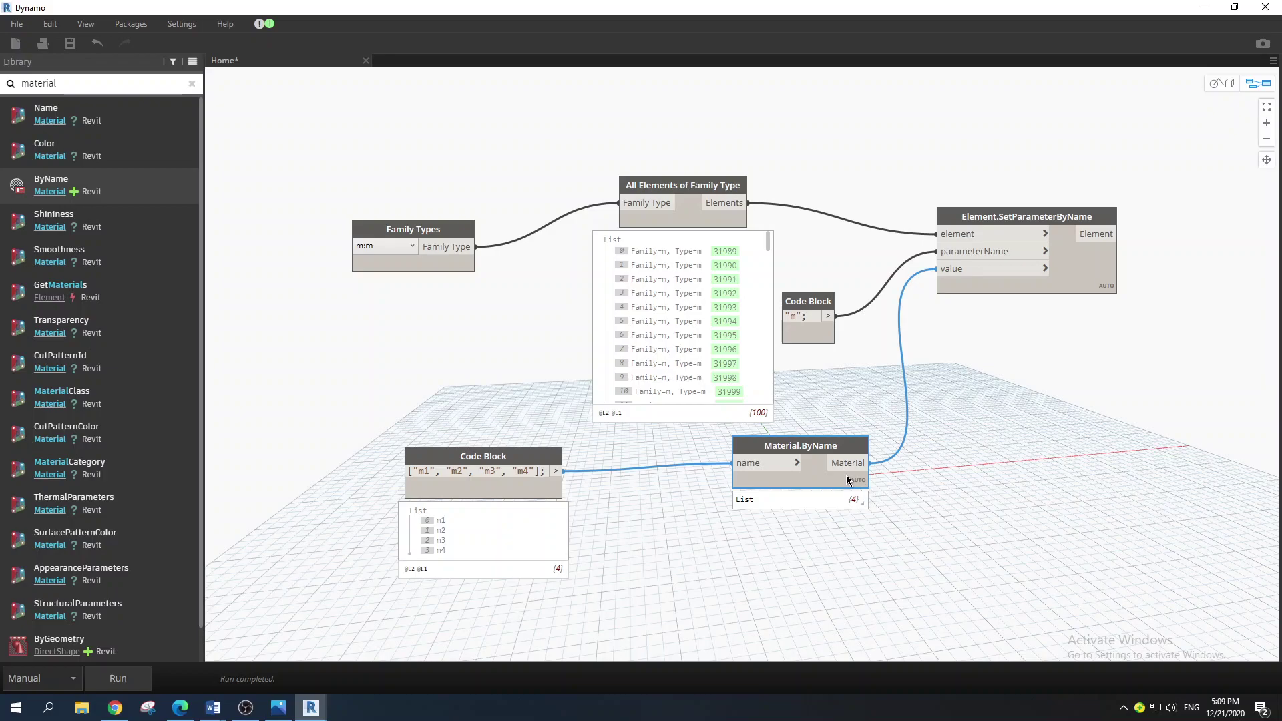
- Search the library for cycle, add the List.Cycle node, and place it beside Material.ByName, below Element.SetParameterByName
drag(825, 449, 788, 449)
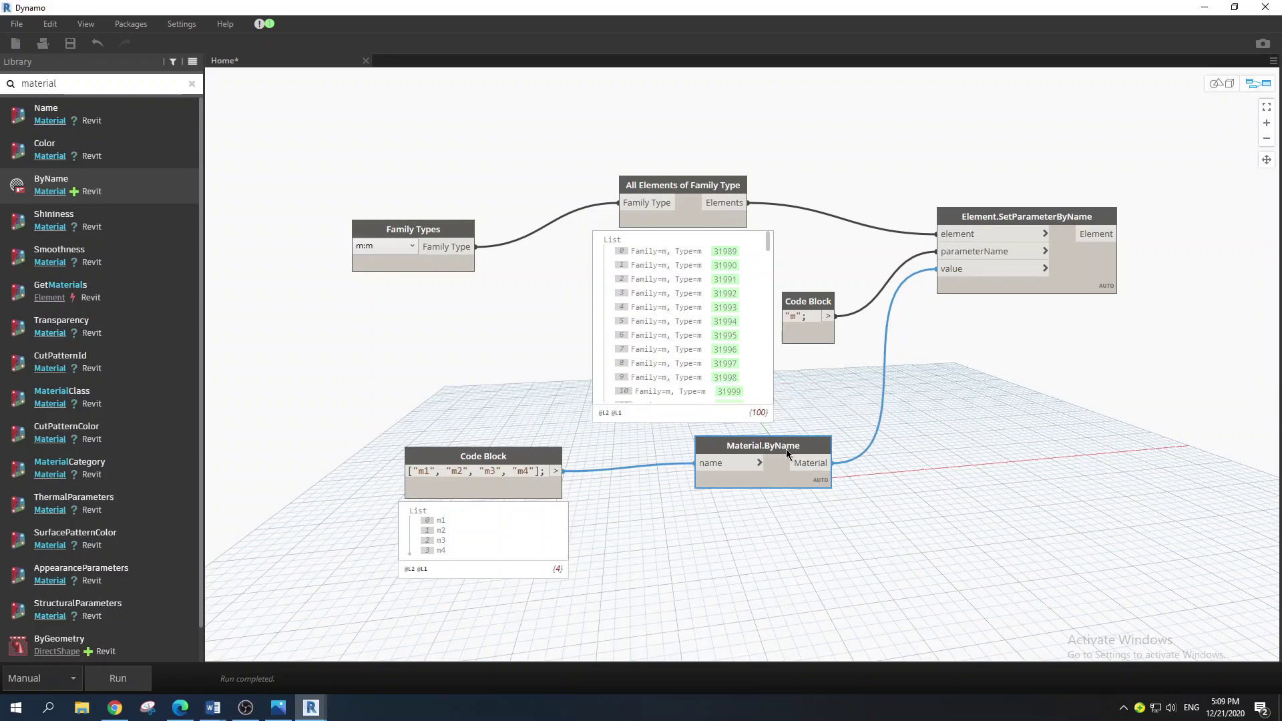
click(3, 84)
text(cycle)
drag(80, 107, 883, 477)
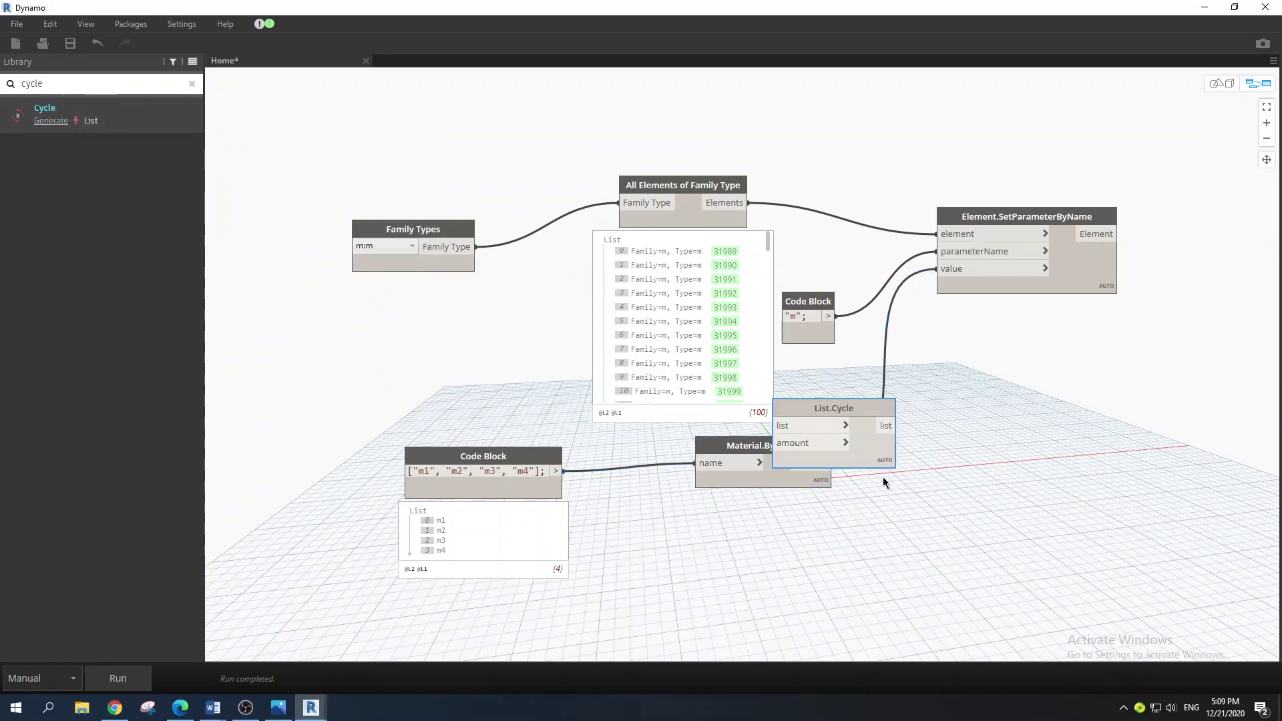
drag(869, 427, 945, 423)
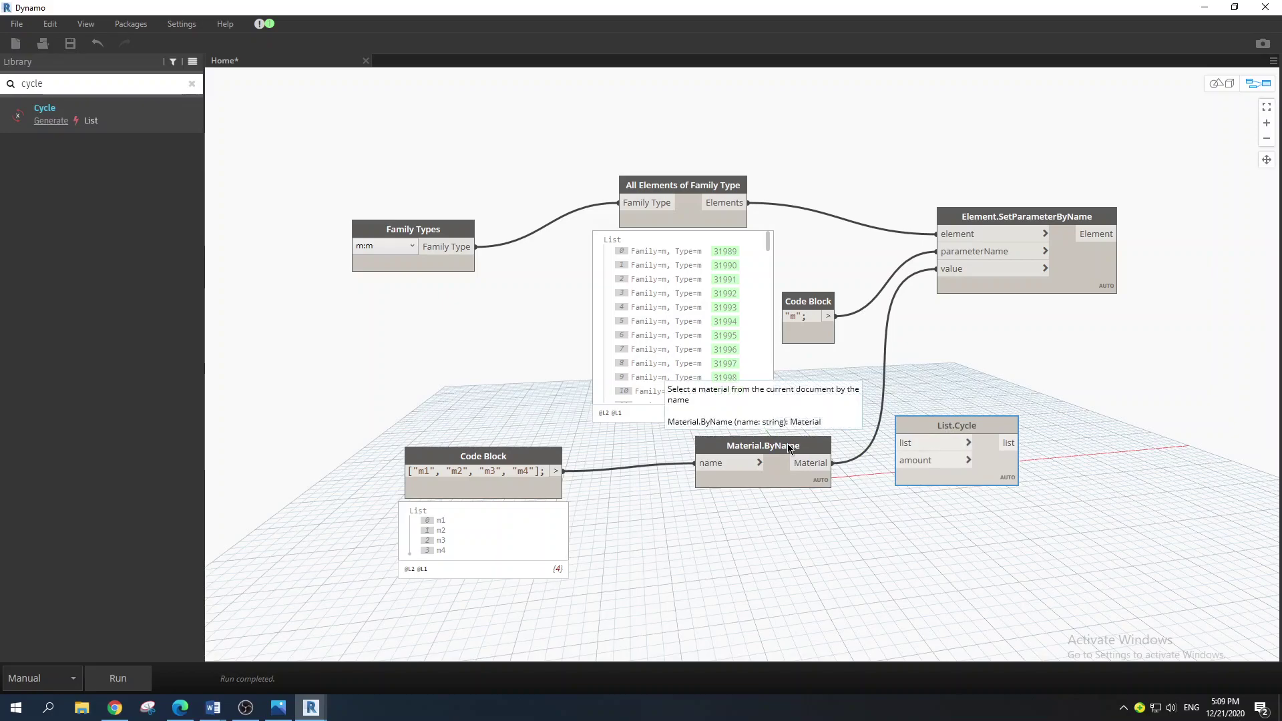
- Reroute the Material.ByName output from Element.SetParameterByName's value to List.Cycle's list input and spread the two nodes apart
drag(764, 445, 706, 444)
shift+drag(785, 461, 895, 443)
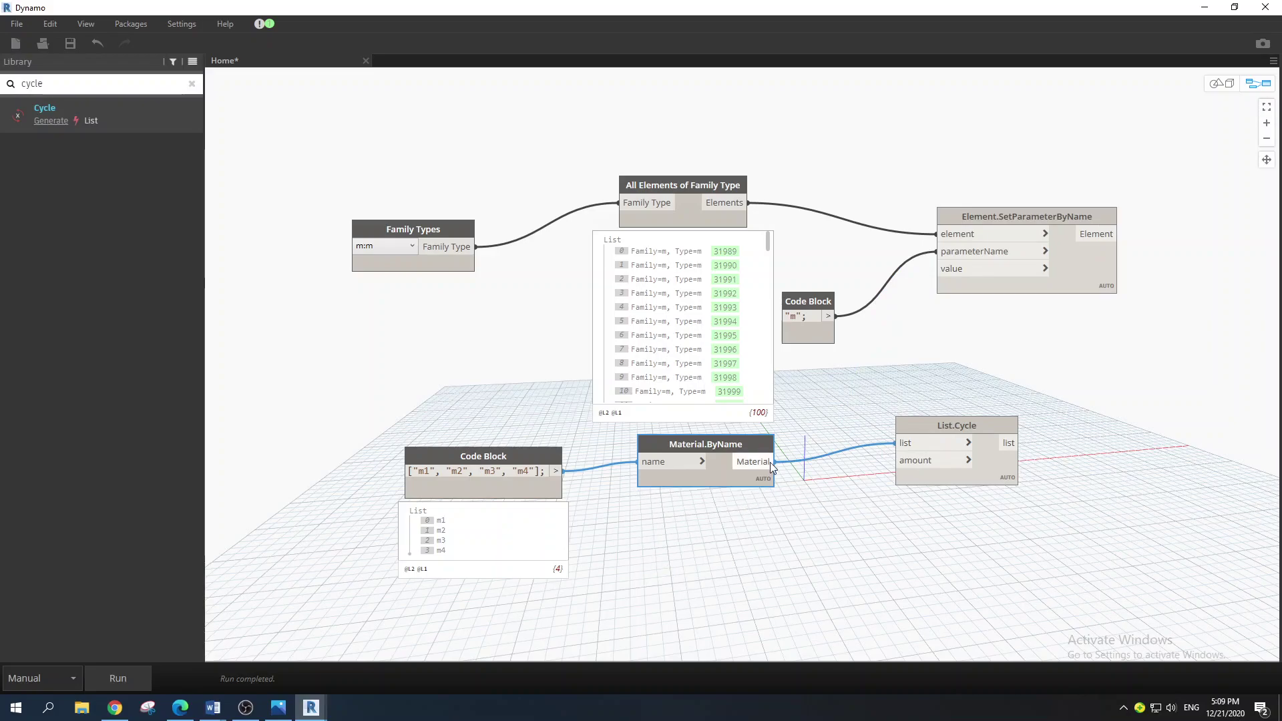
mouse_move(755, 501)
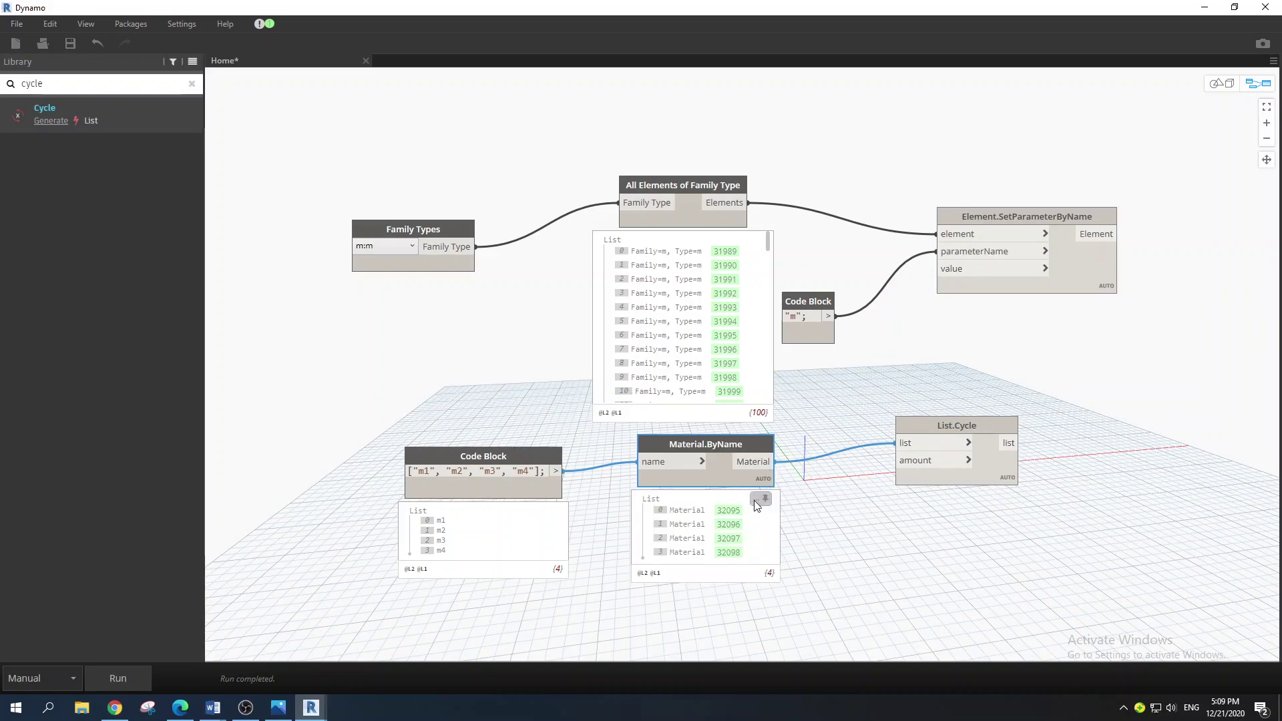
drag(905, 477, 927, 482)
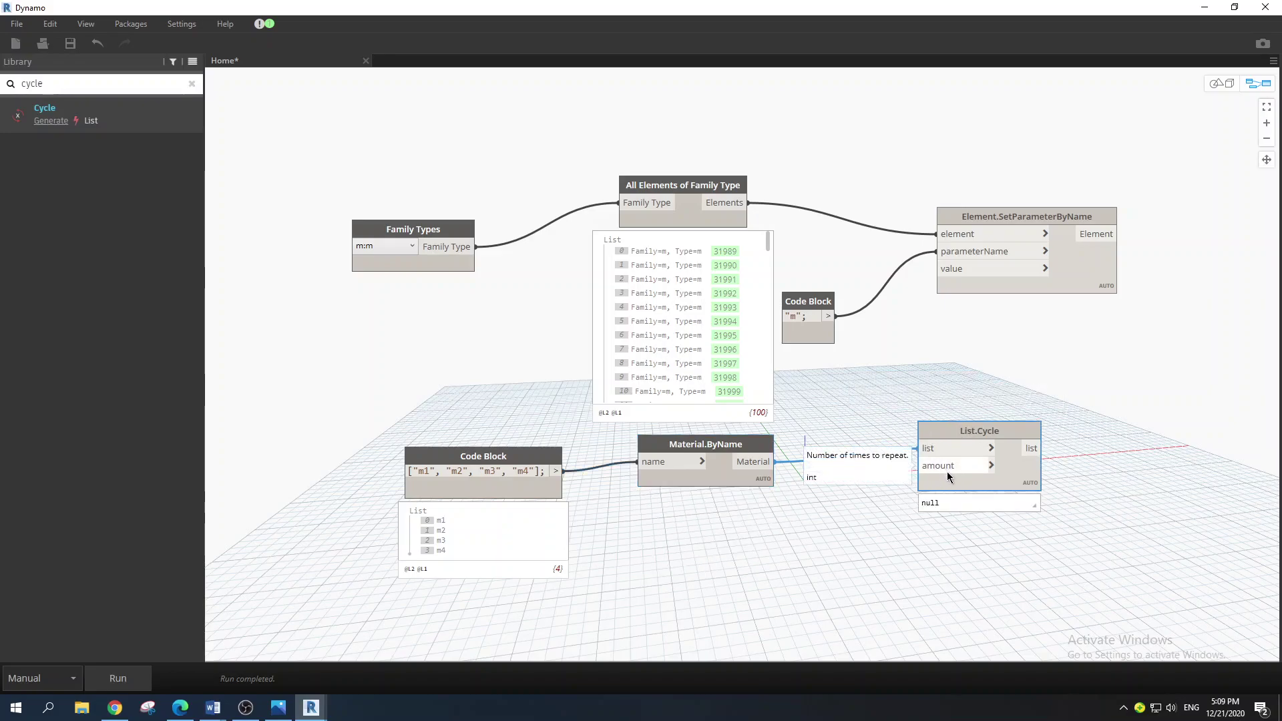
right_click(737, 531)
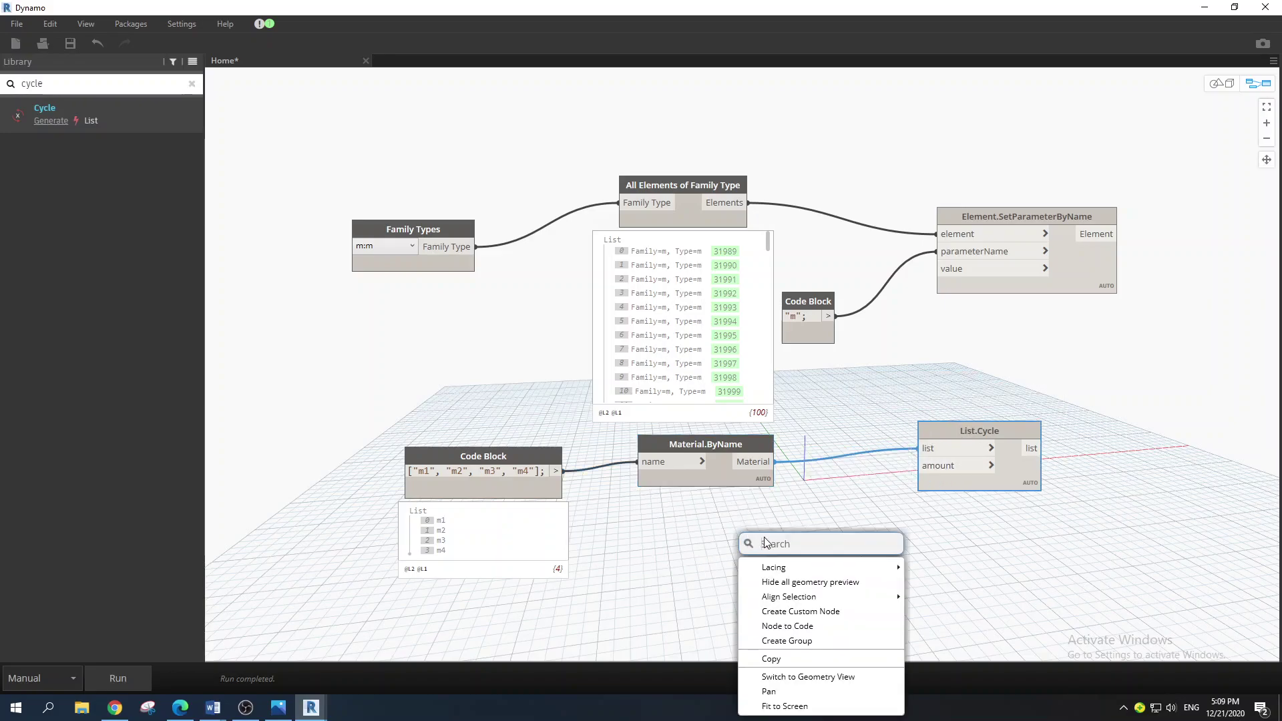
right_click(731, 522)
right_click(736, 527)
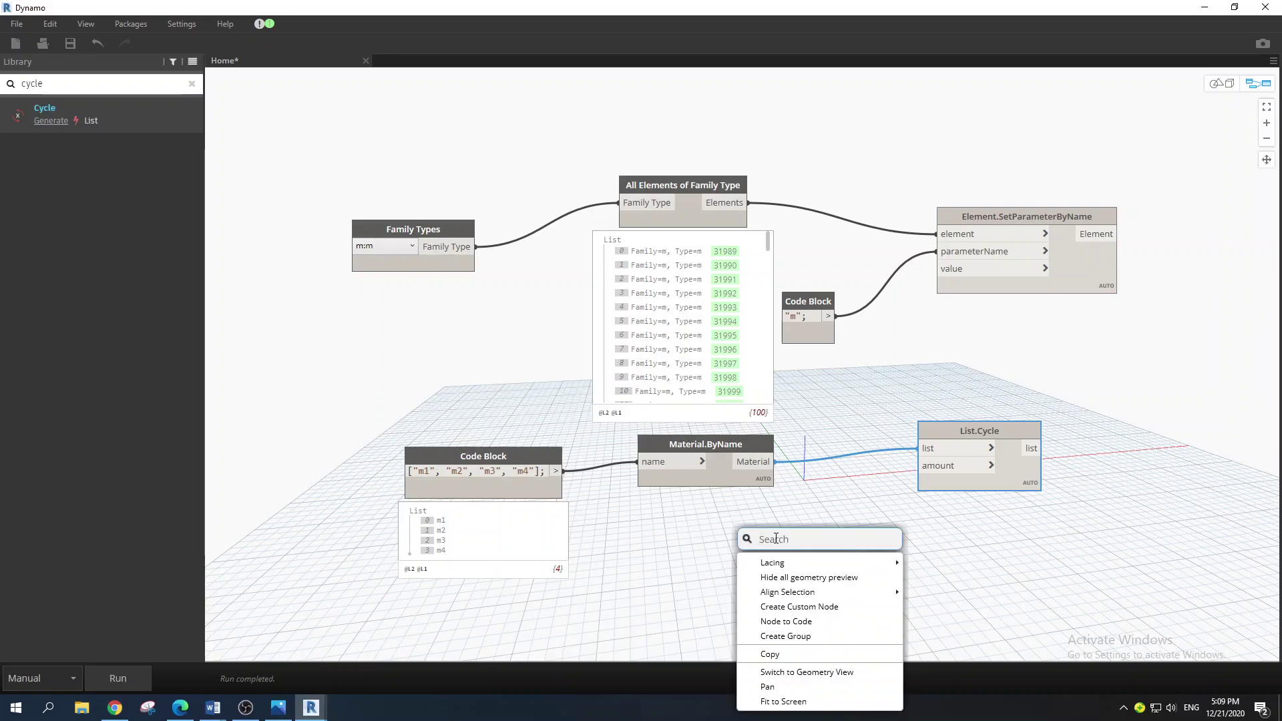
text(number)
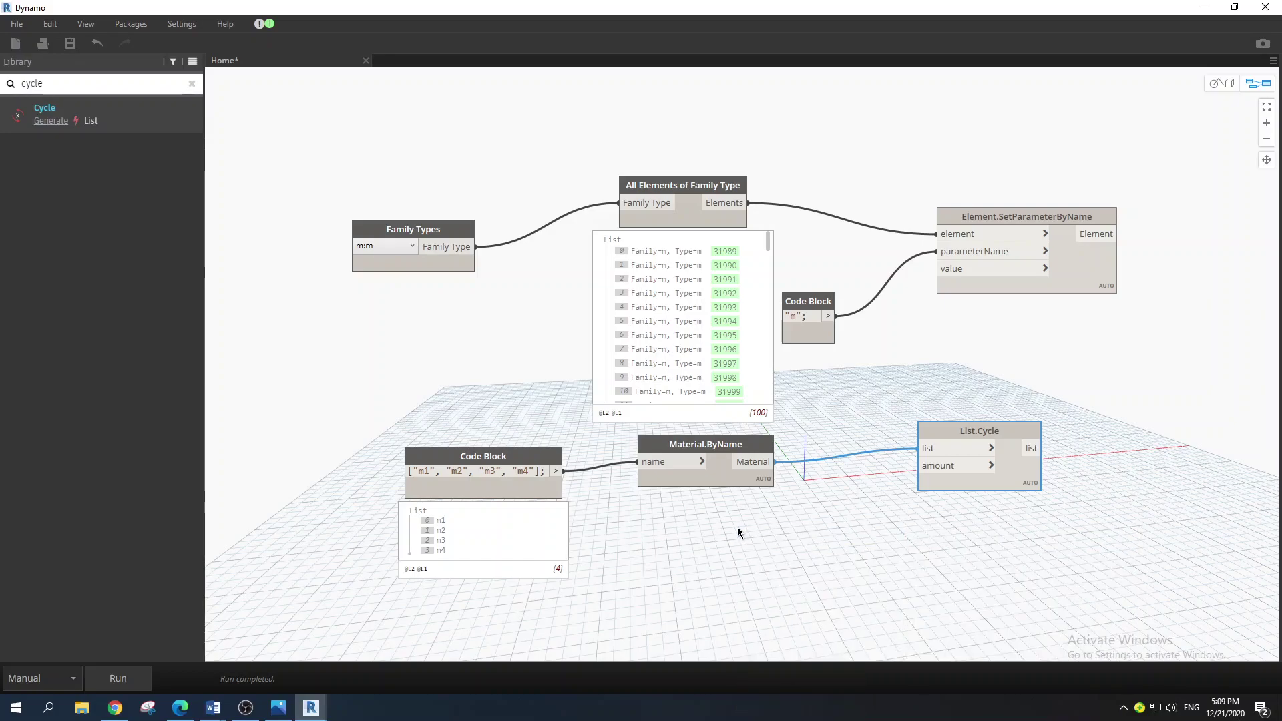
right_click(738, 527)
mouse_move(809, 376)
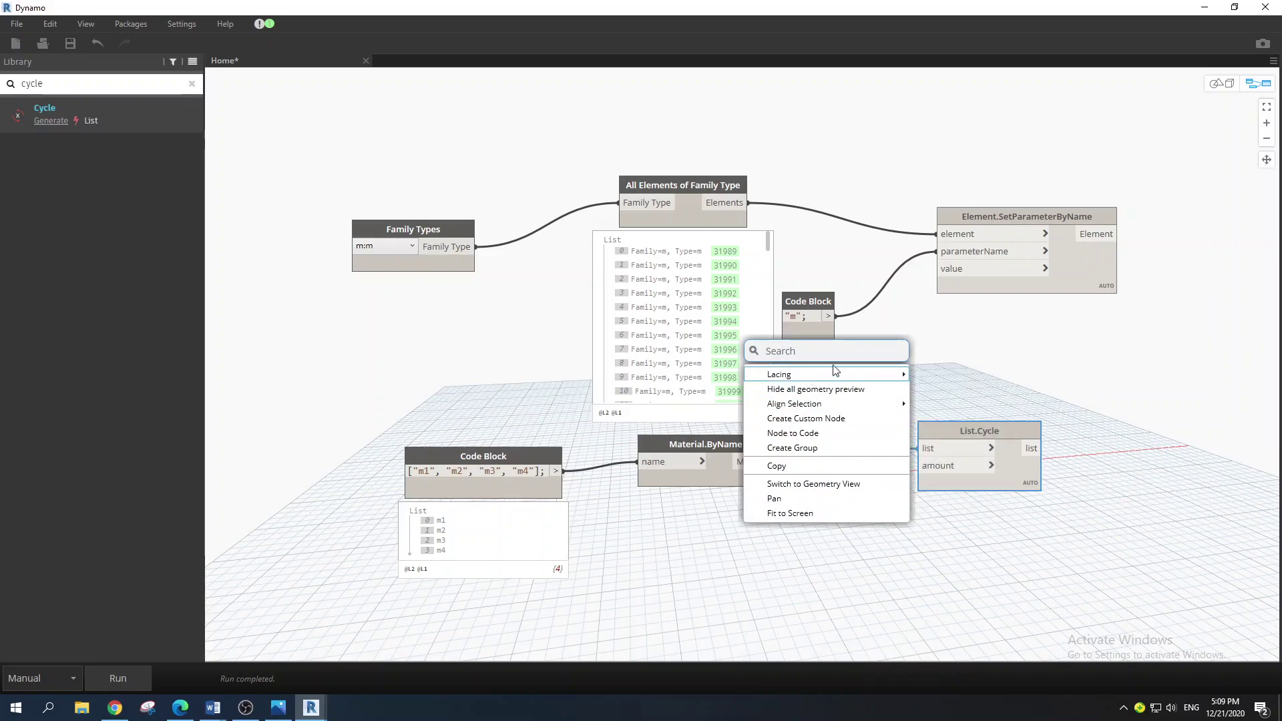
right_click(799, 546)
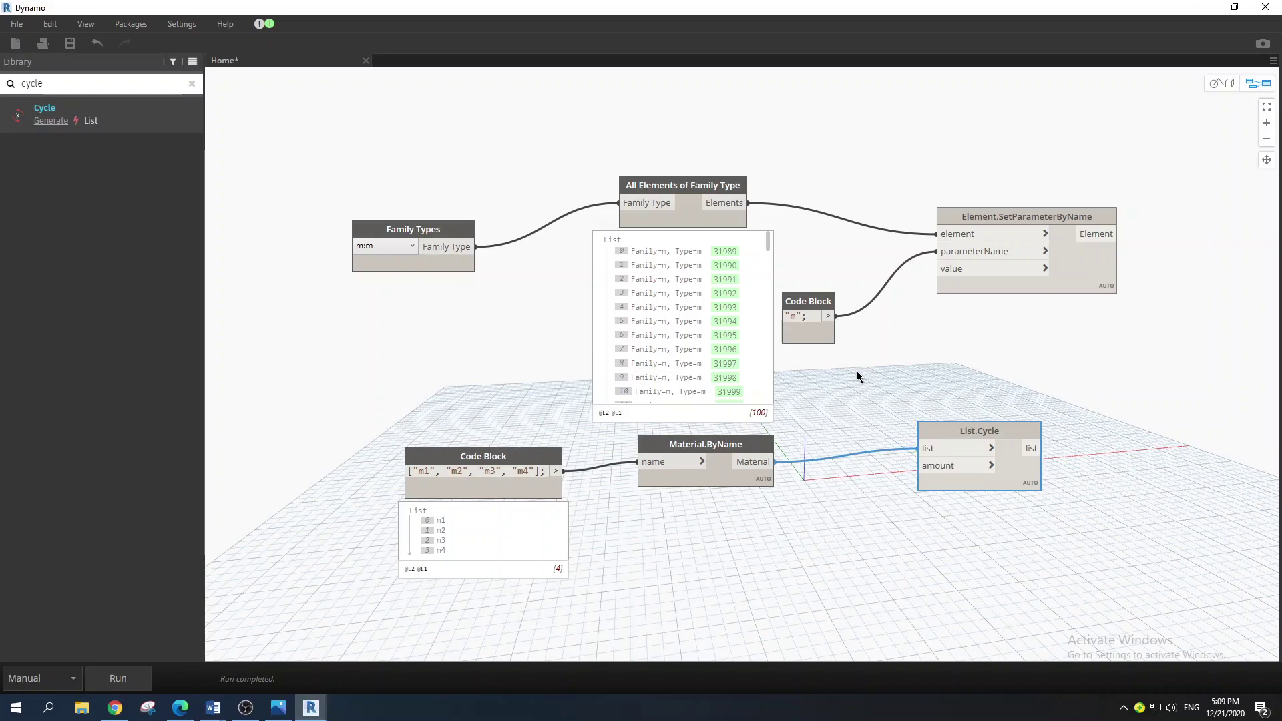
- Search the library for slider, add an Integer Slider node, and place it below Material.ByName
double_click(82, 85)
text(slider)
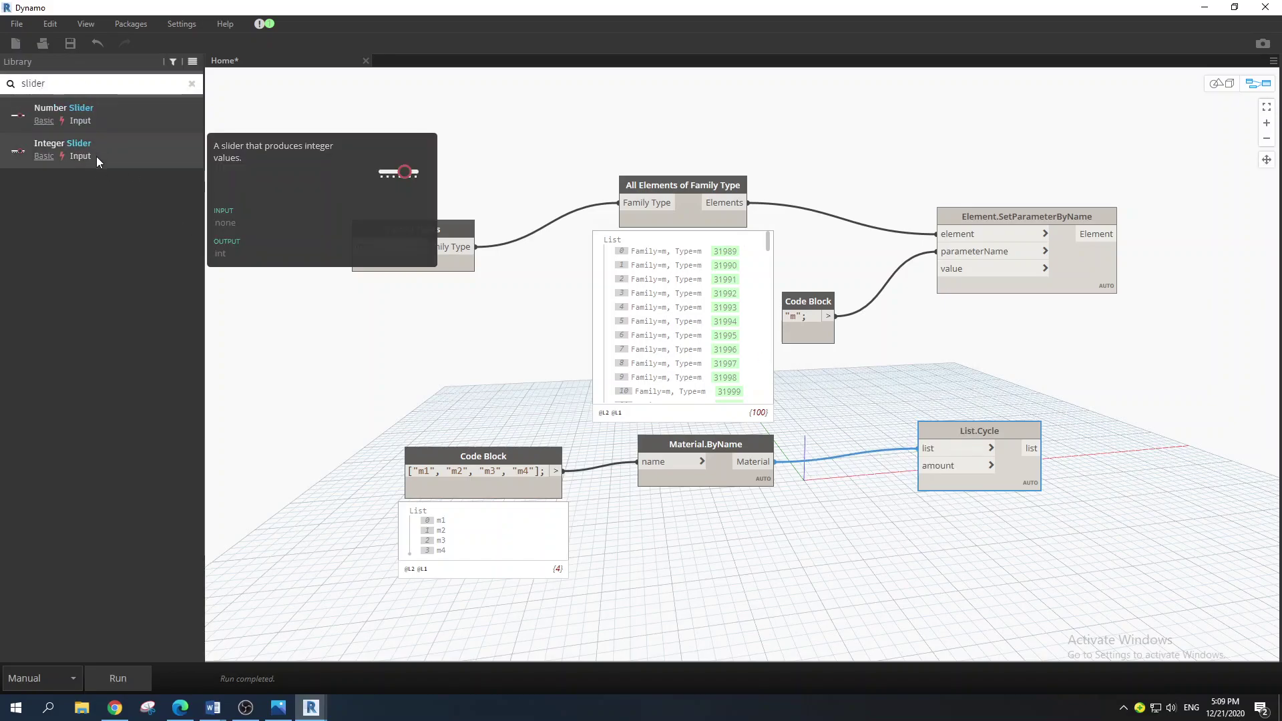
click(94, 149)
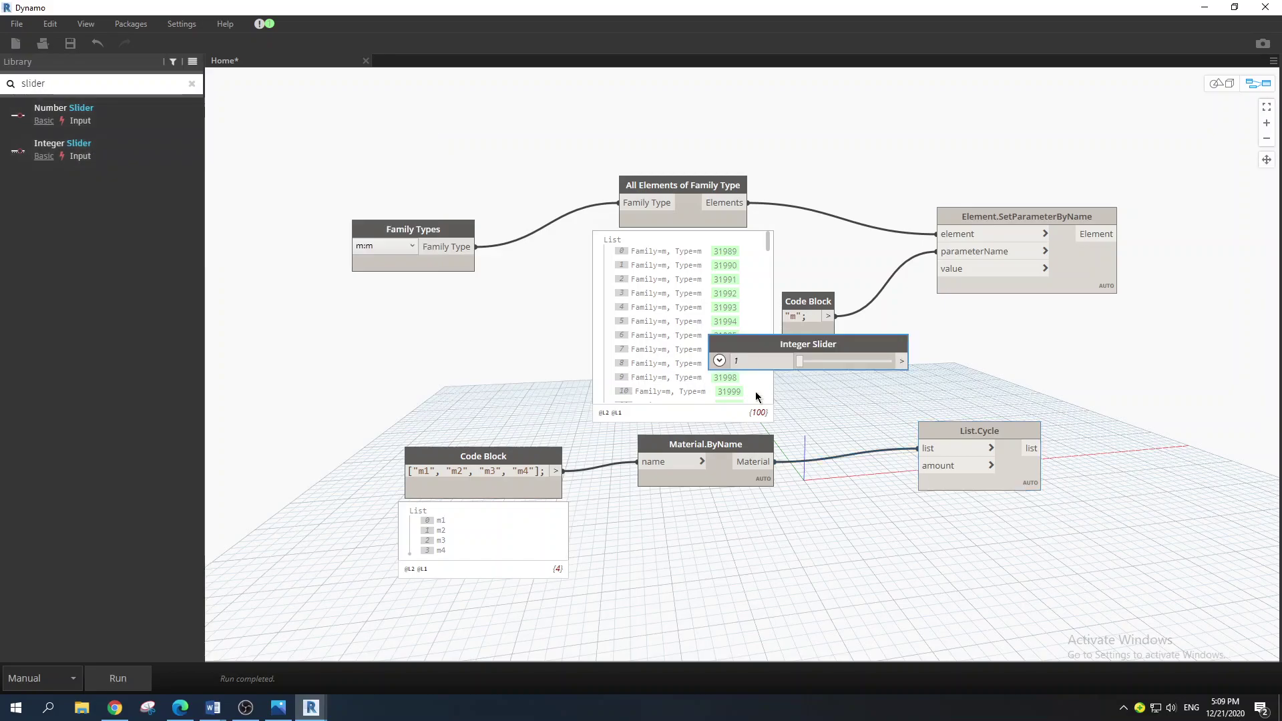
drag(784, 345, 698, 559)
click(735, 558)
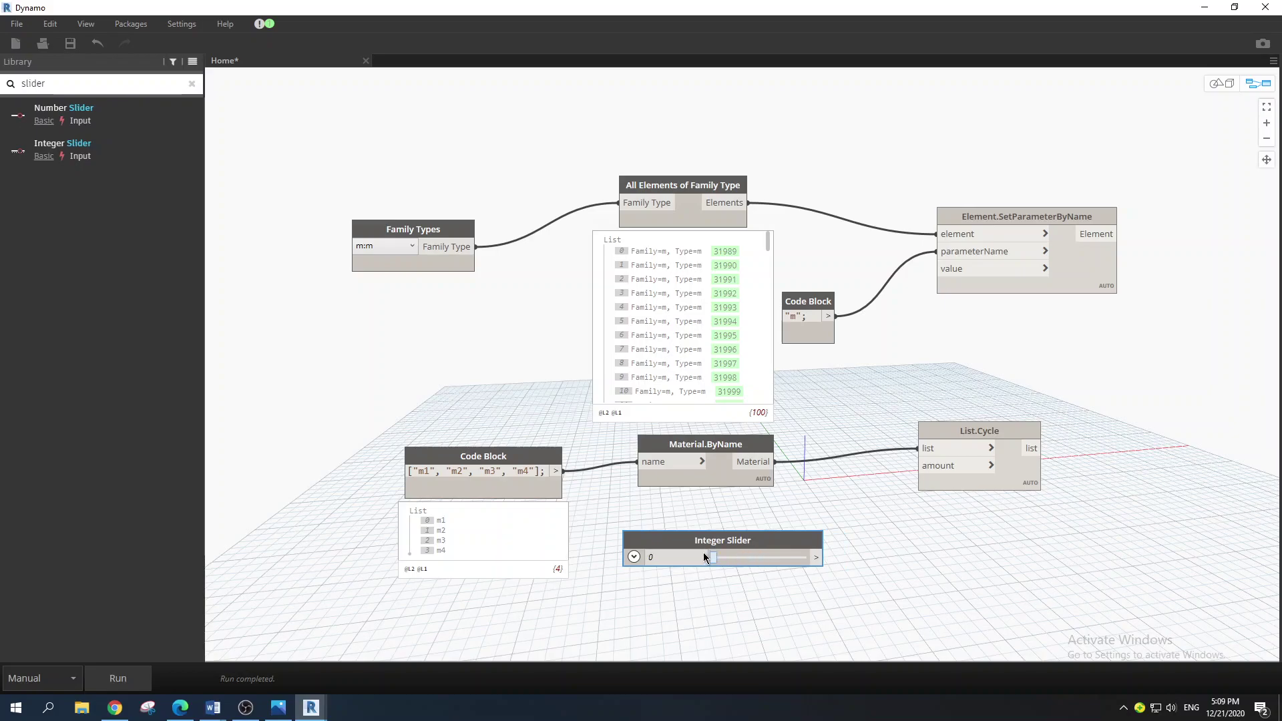
drag(734, 543, 792, 524)
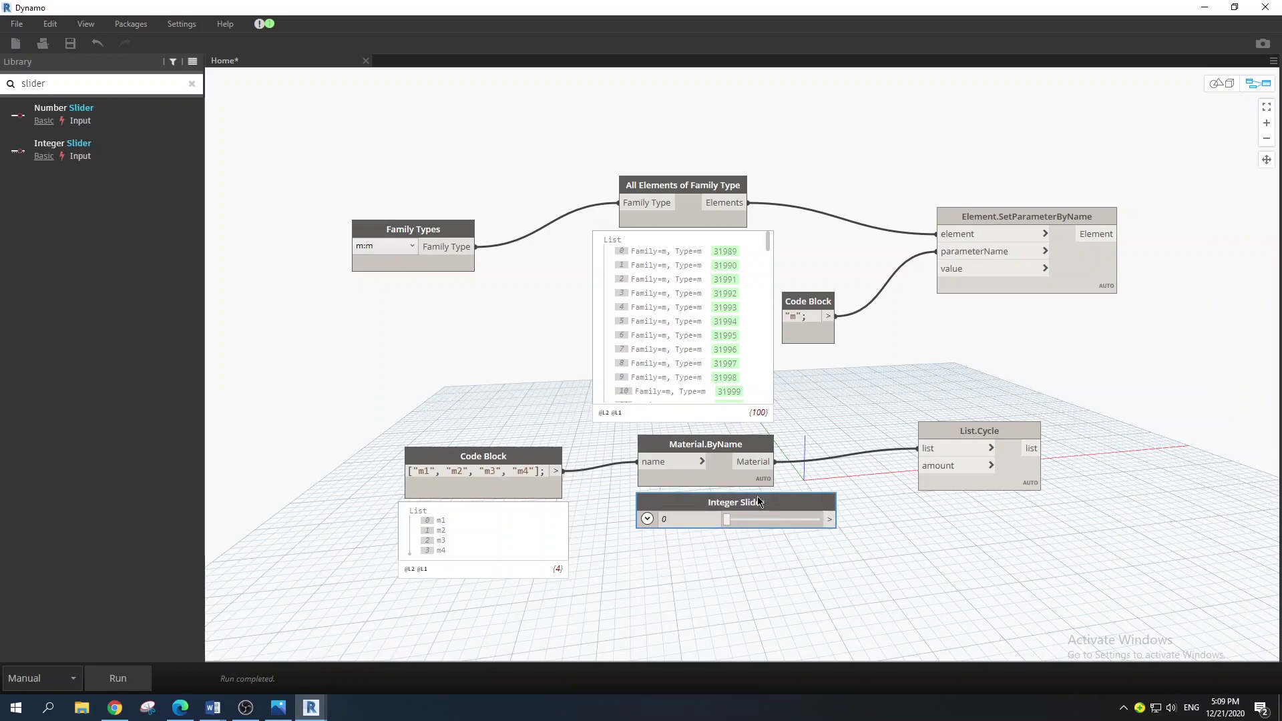
- Expand the Integer Slider's settings and set its minimum to 80
click(649, 517)
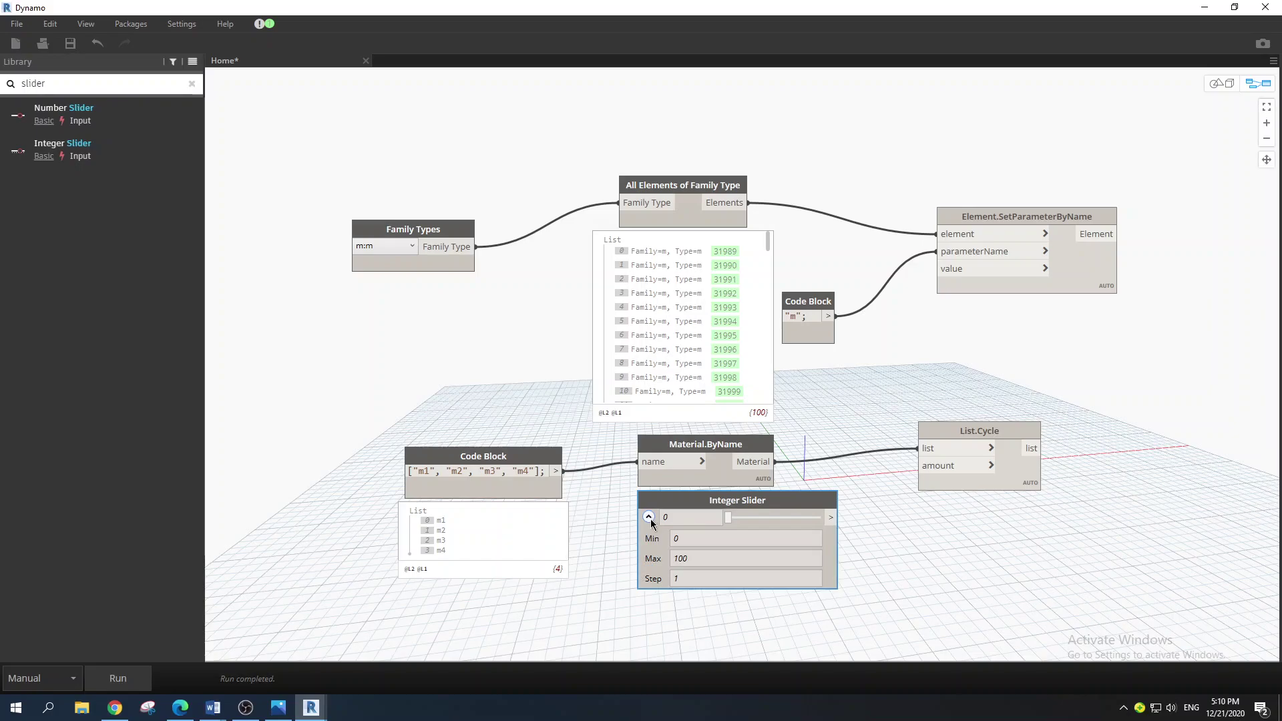
double_click(703, 541)
text(8)
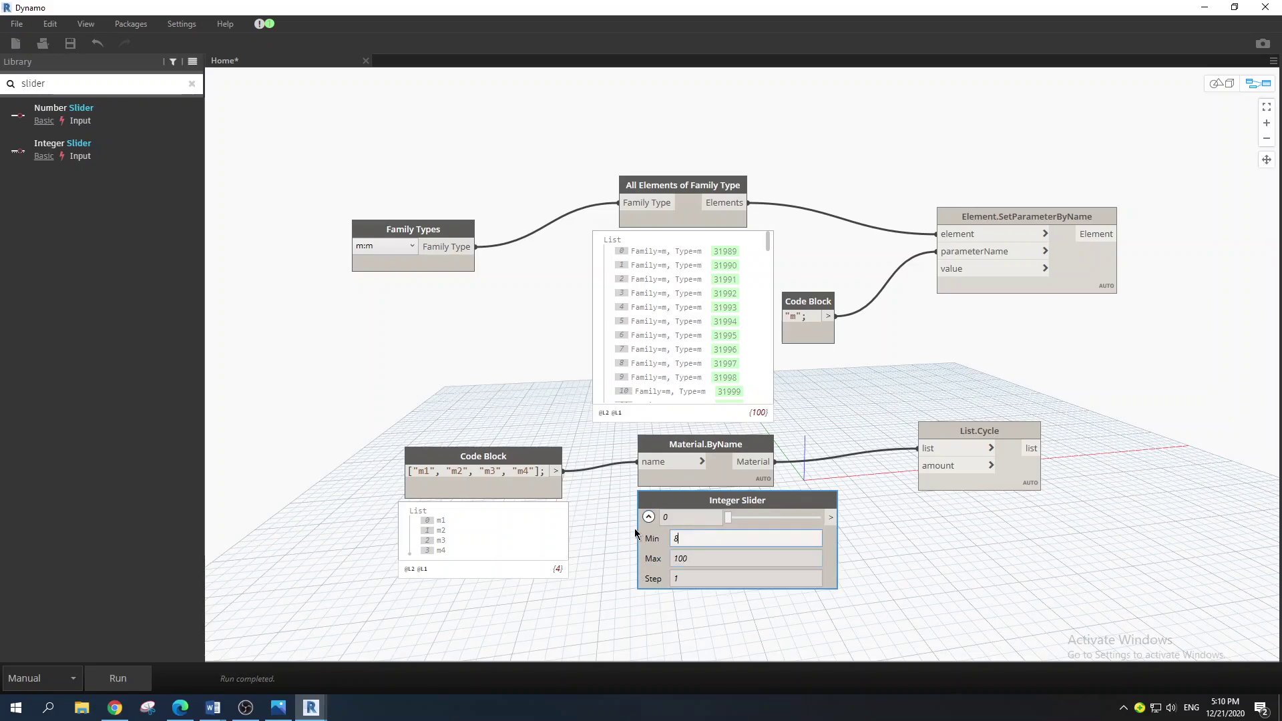
text(0)
key(Return)
- Connect the Integer Slider to List.Cycle's amount input and move List.Cycle closer to Material.ByName
drag(828, 535, 919, 466)
mouse_move(1037, 492)
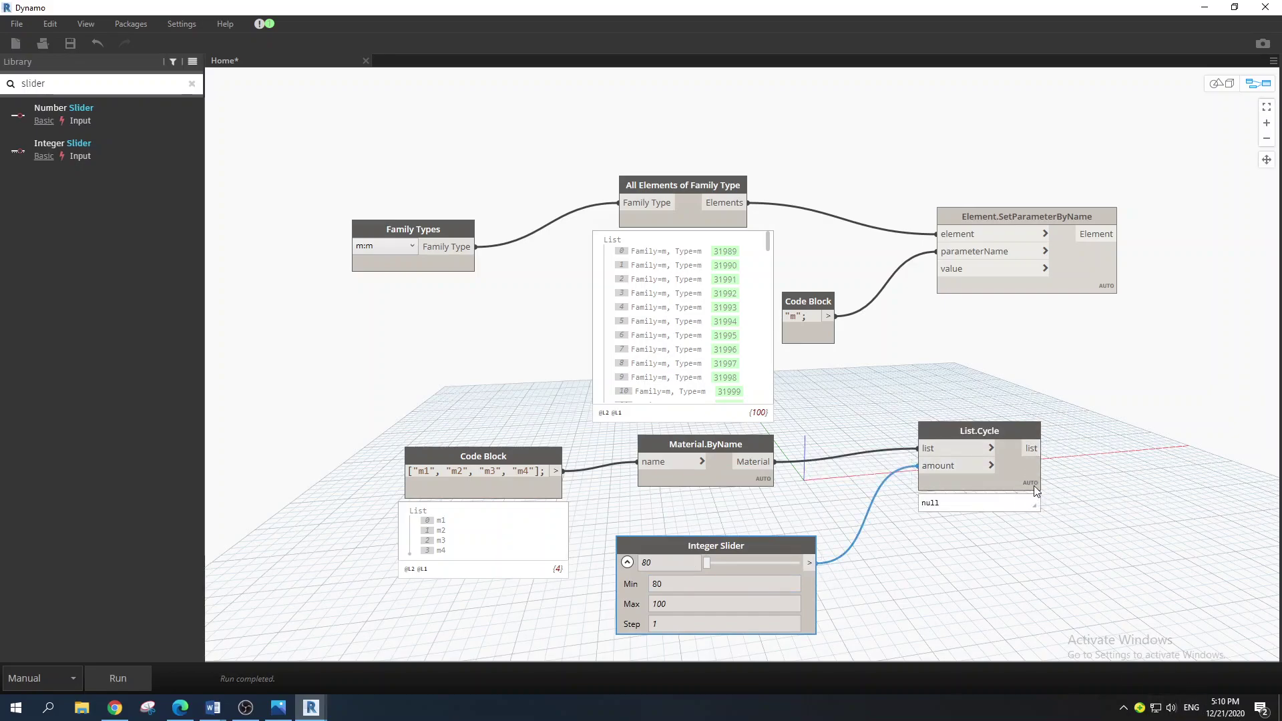
drag(971, 433, 905, 445)
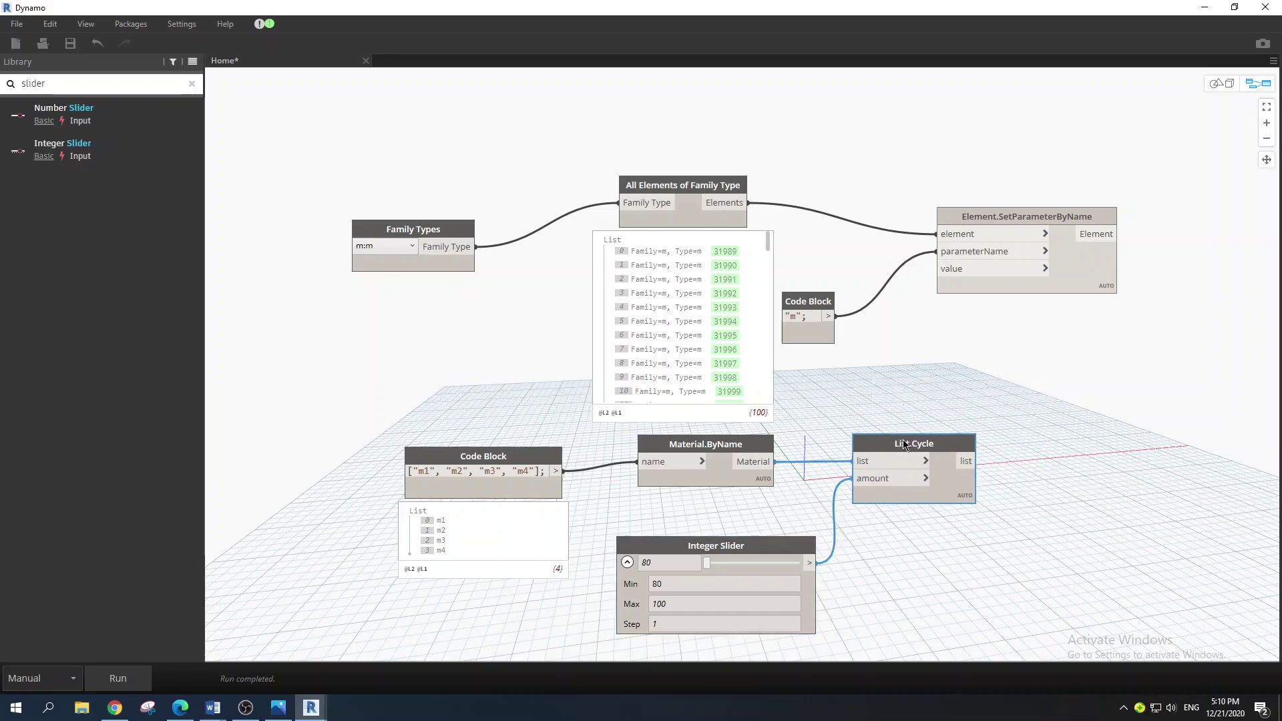
mouse_move(905, 445)
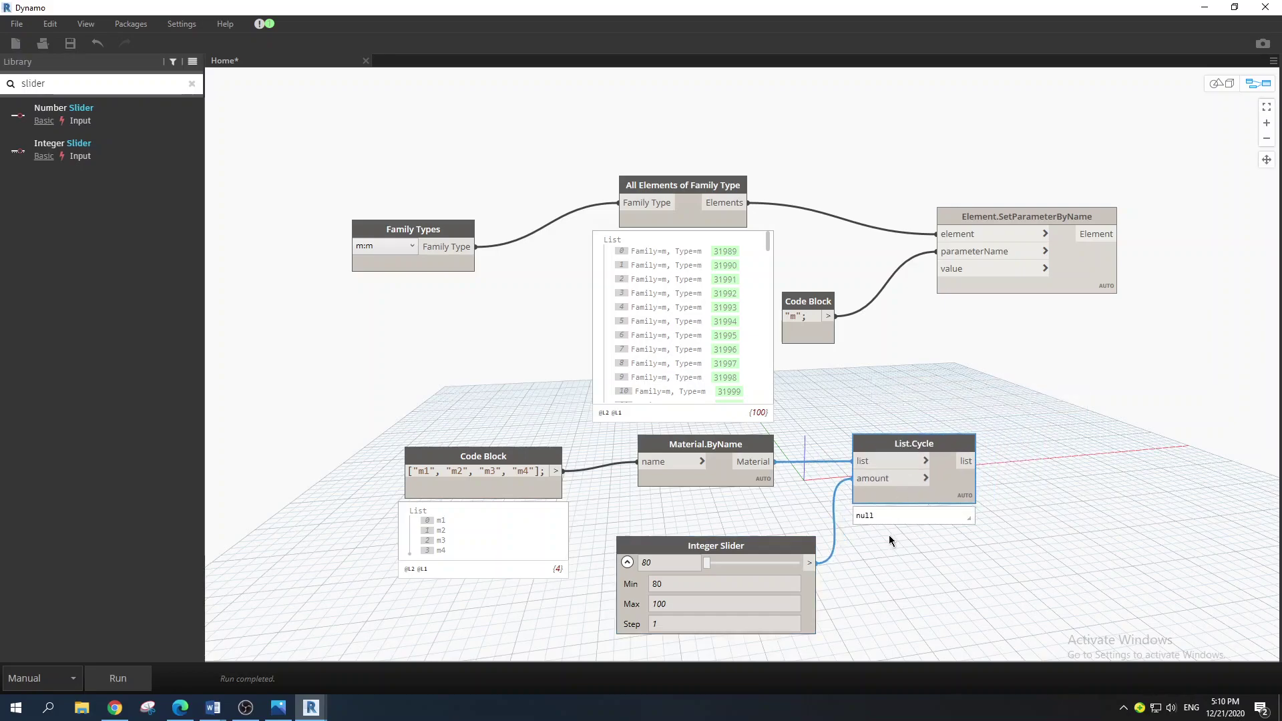
drag(746, 446, 747, 440)
drag(919, 446, 911, 442)
mouse_move(911, 442)
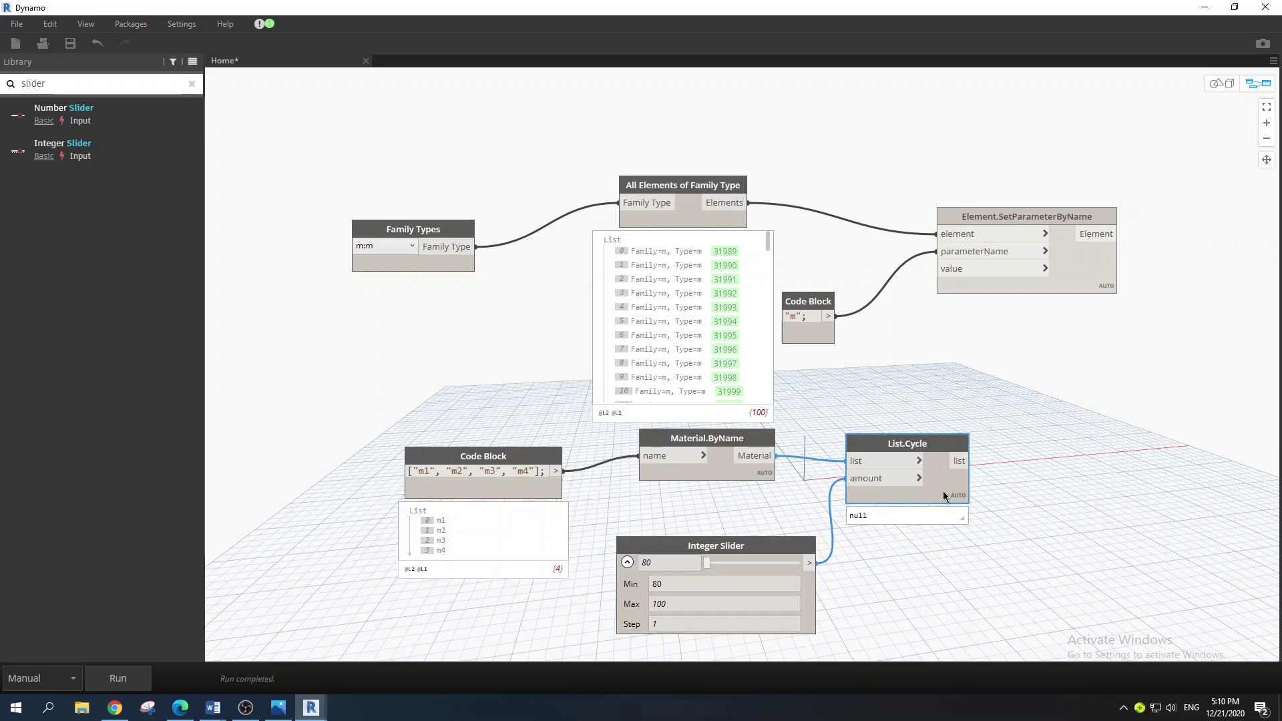
- Add a List.Shuffle node beside List.Cycle and connect List.Cycle's output to its list input
right_click(1047, 472)
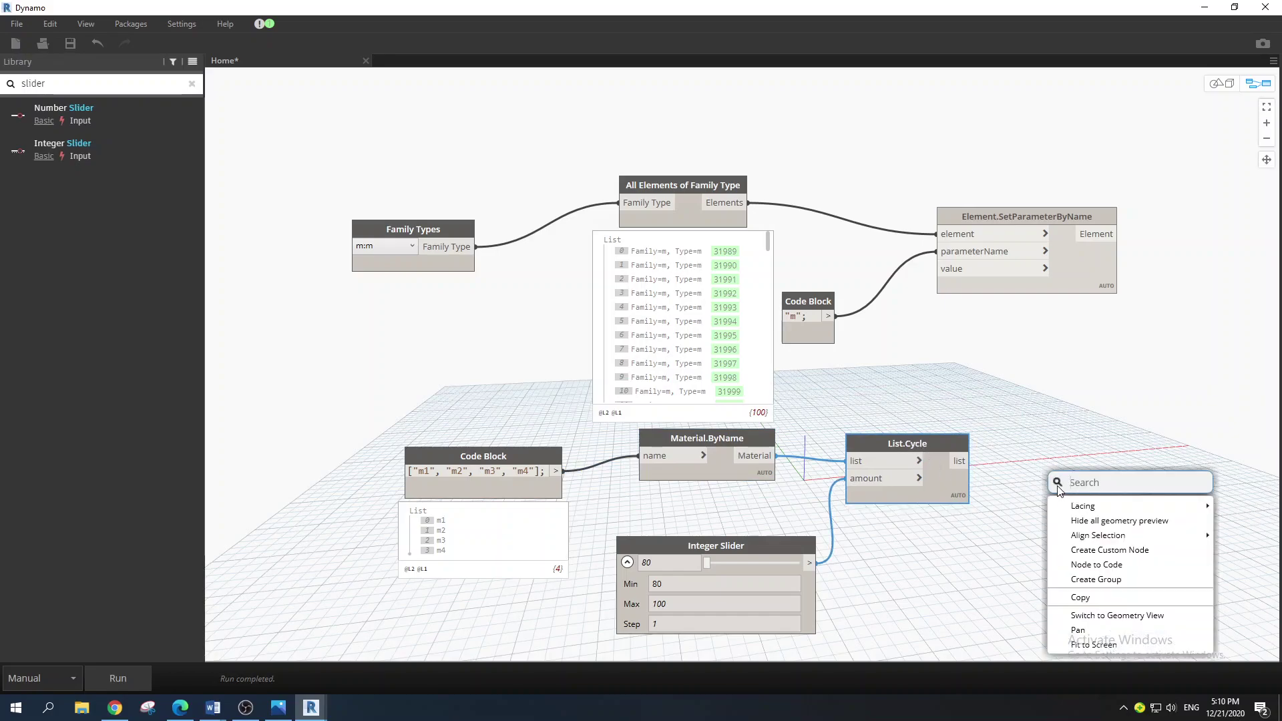
text(shu)
click(1109, 509)
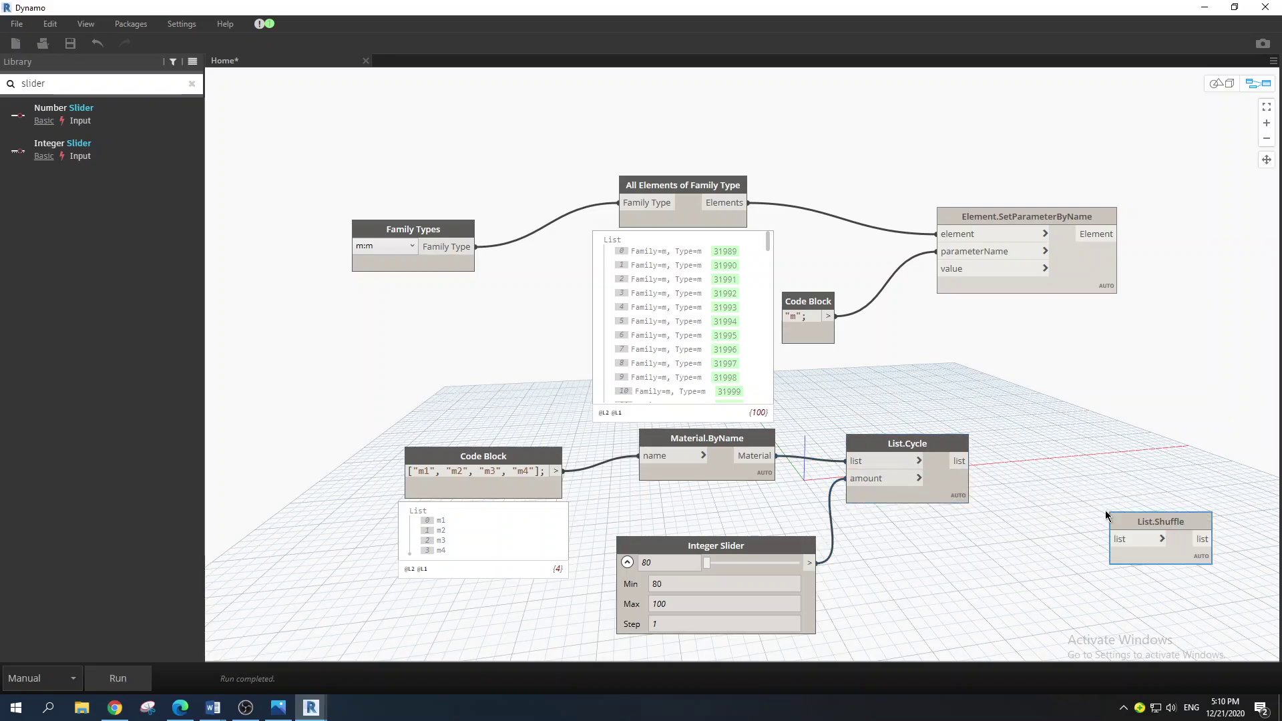
drag(968, 460, 1044, 426)
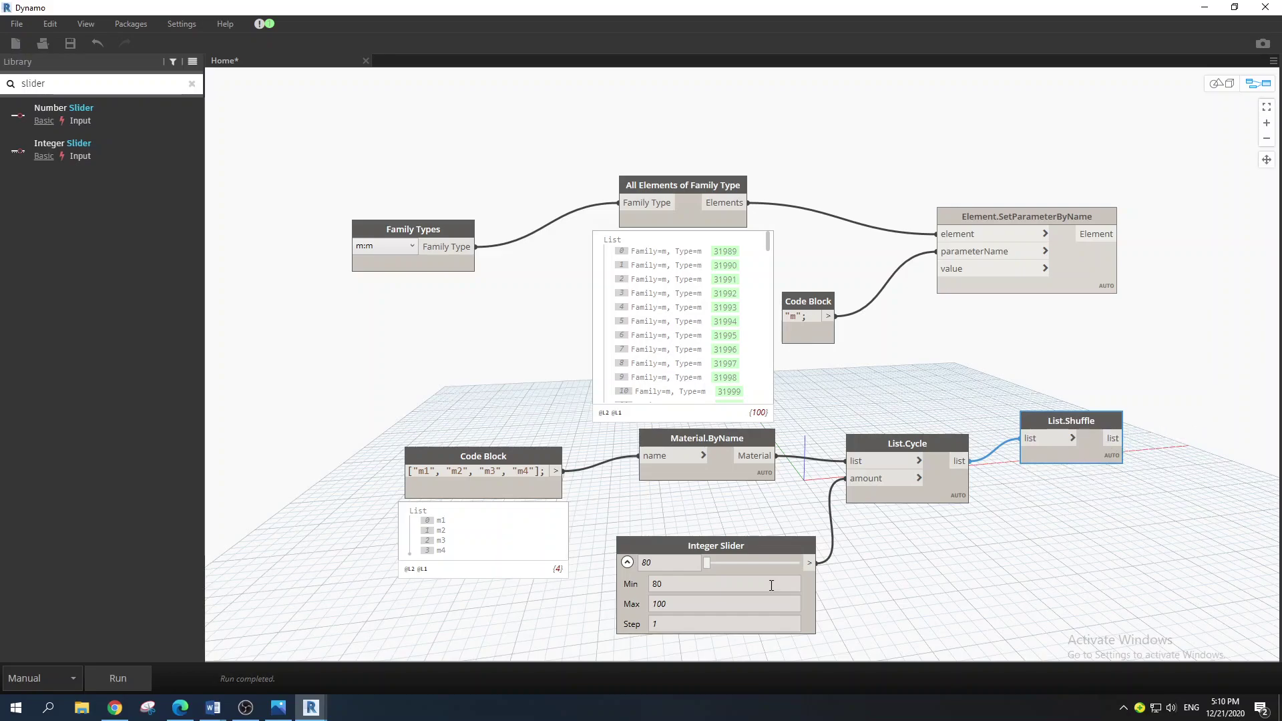
click(702, 547)
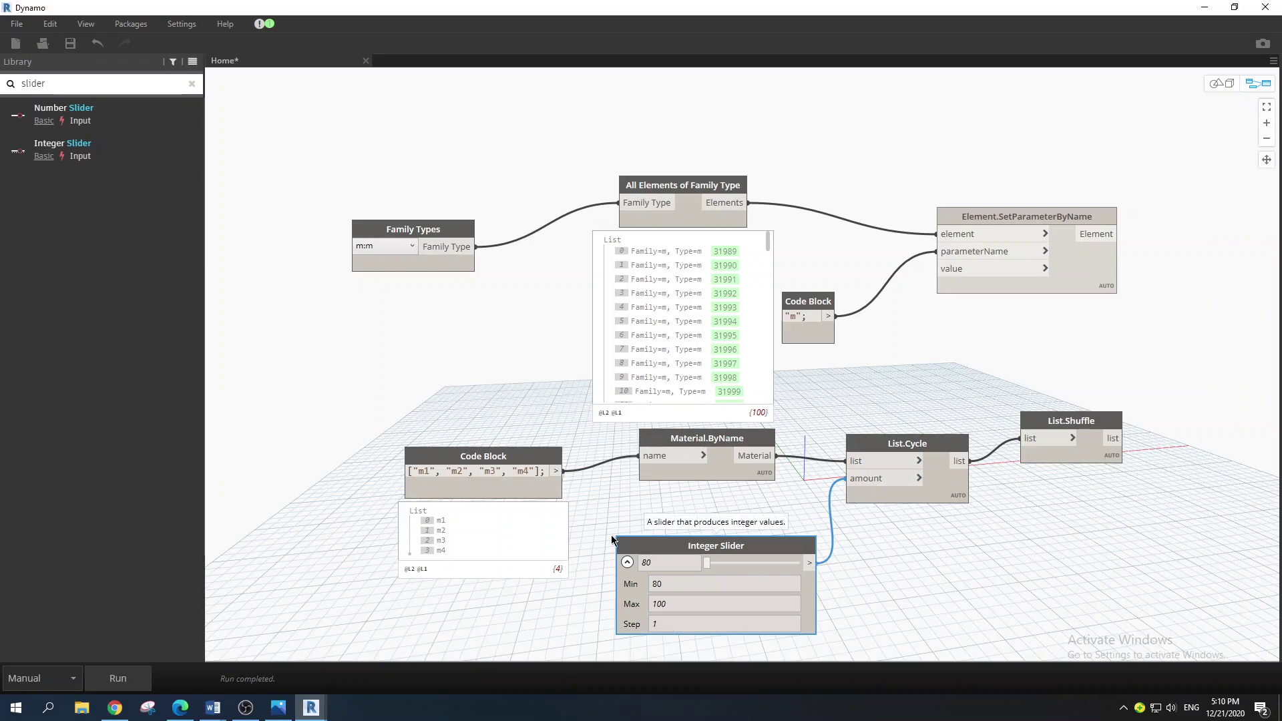
- Connect List.Shuffle's output to Element.SetParameterByName's value input and run the graph beside the Revit model
click(1126, 438)
click(939, 268)
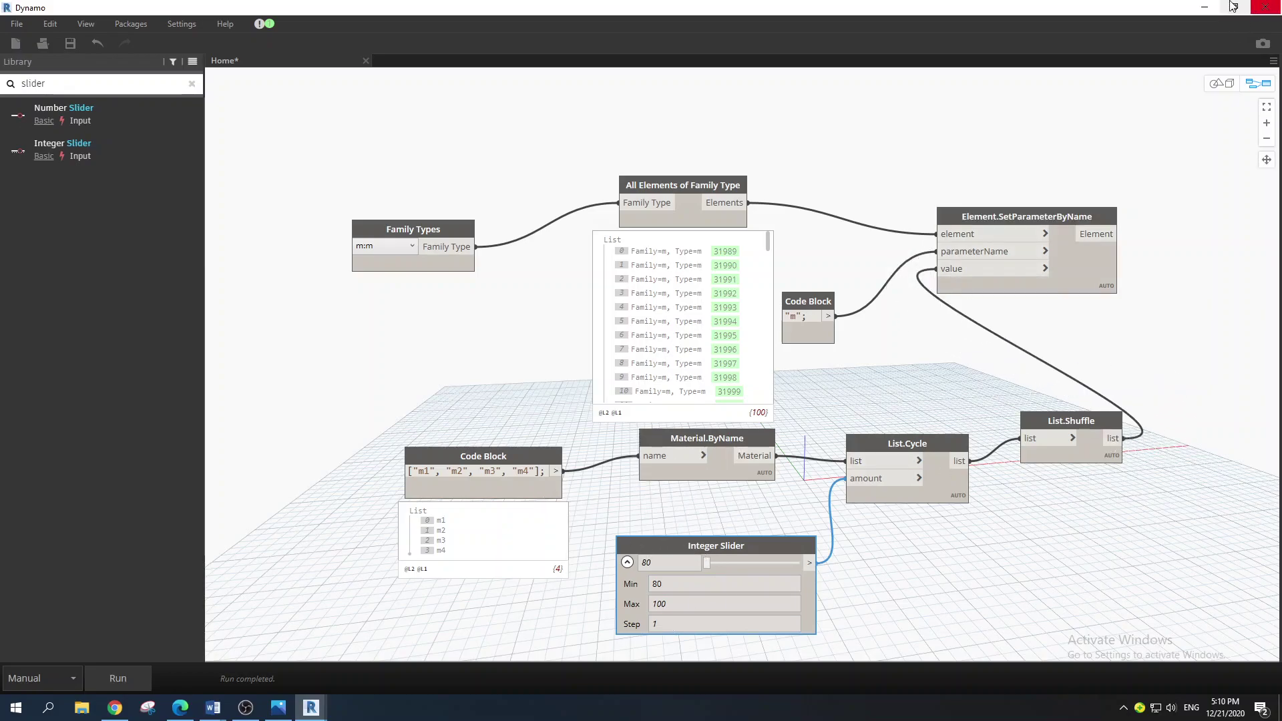
click(1234, 7)
drag(735, 91, 596, 179)
click(120, 505)
click(795, 150)
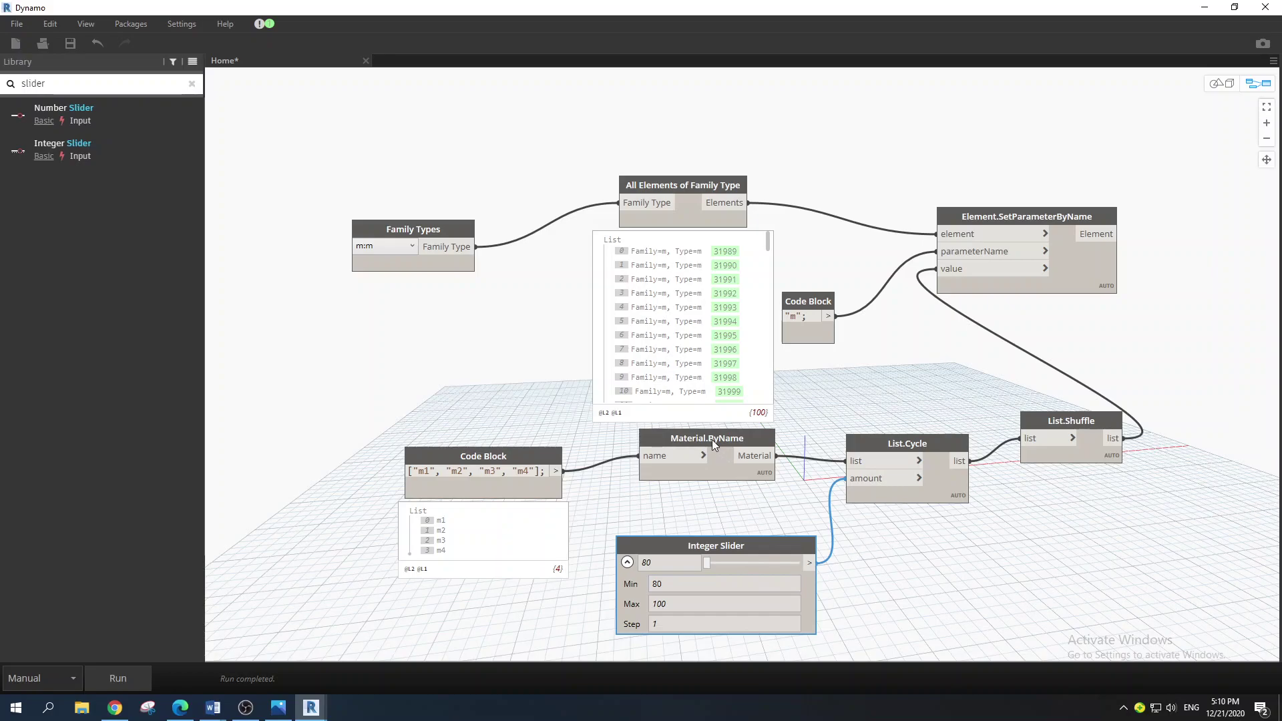
- Shift Material.ByName slightly away from List.Cycle and raise List.Cycle to tidy the node layout
drag(714, 447, 705, 443)
mouse_move(755, 491)
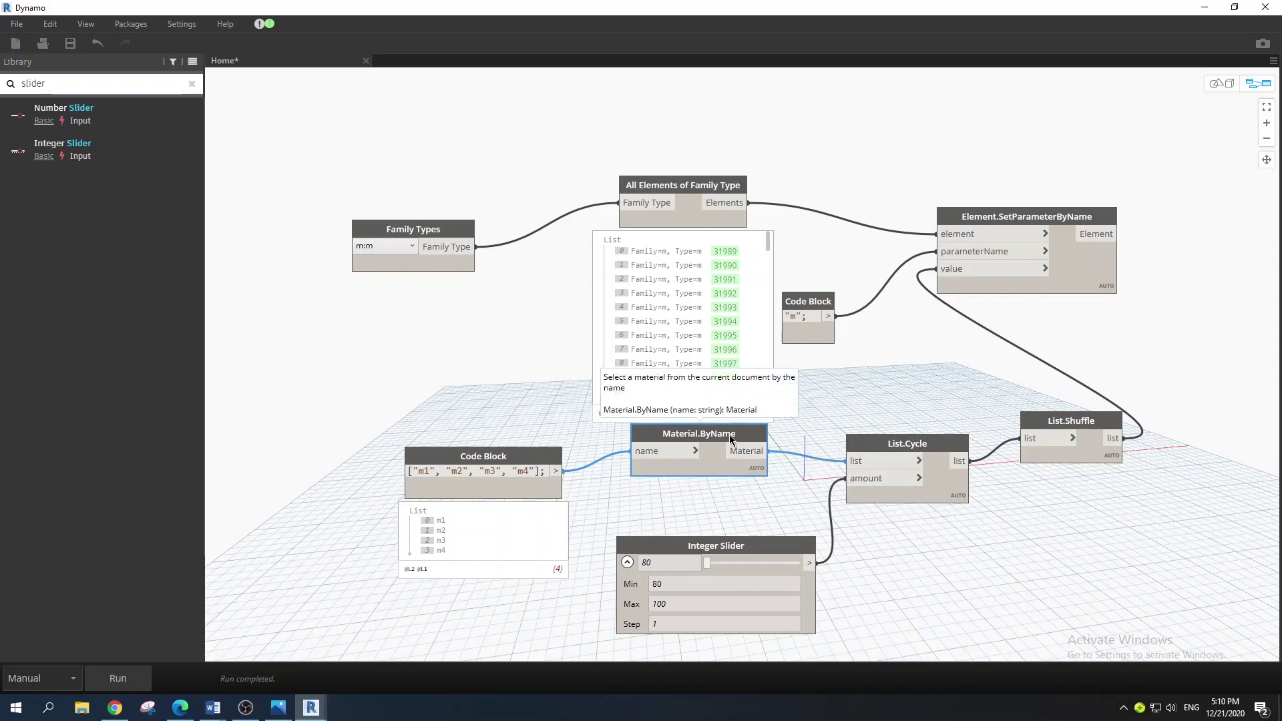
drag(730, 435, 714, 433)
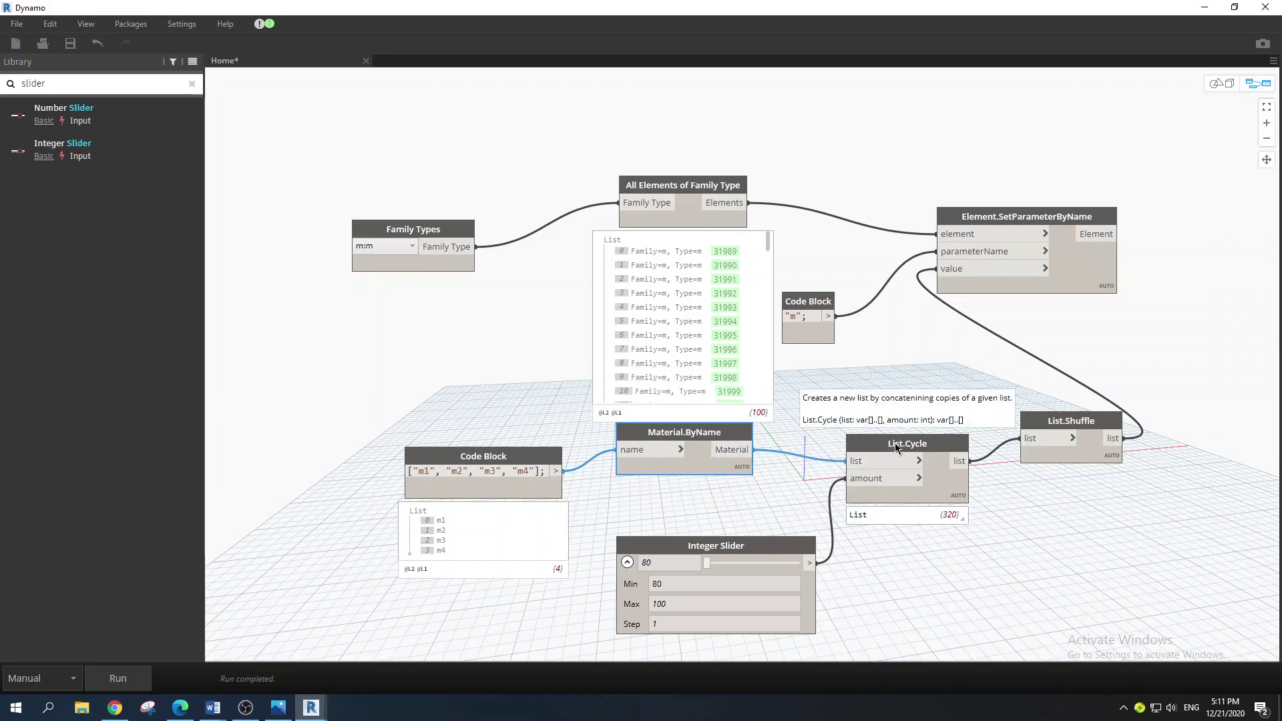
drag(895, 443, 896, 429)
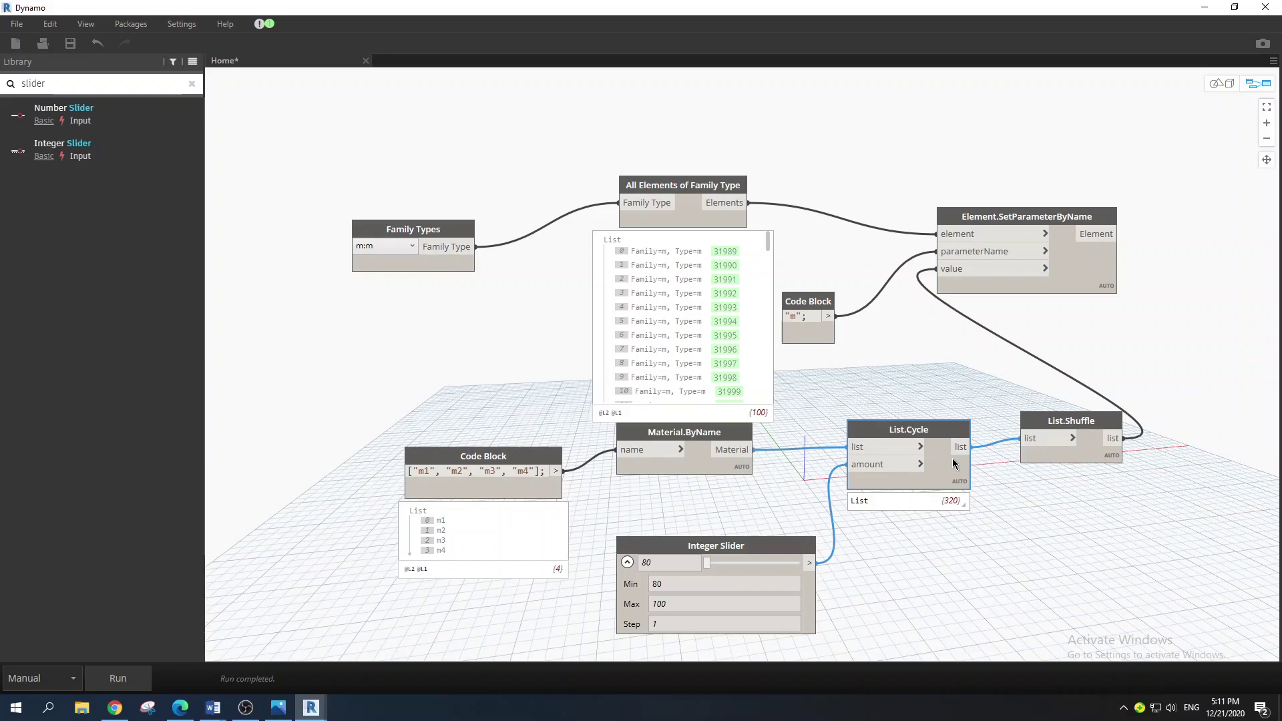
drag(922, 427, 920, 407)
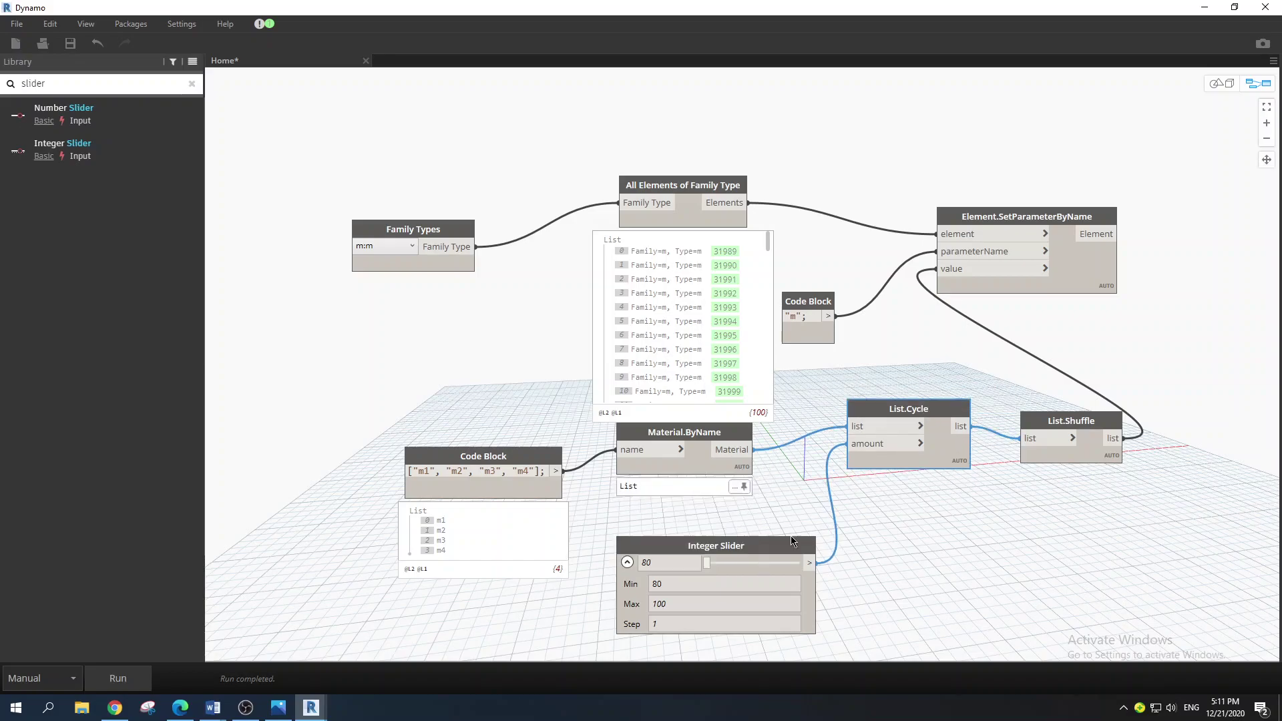
- Place the Integer Slider node closer beneath Material.ByName and set its value to 92
drag(774, 545, 770, 518)
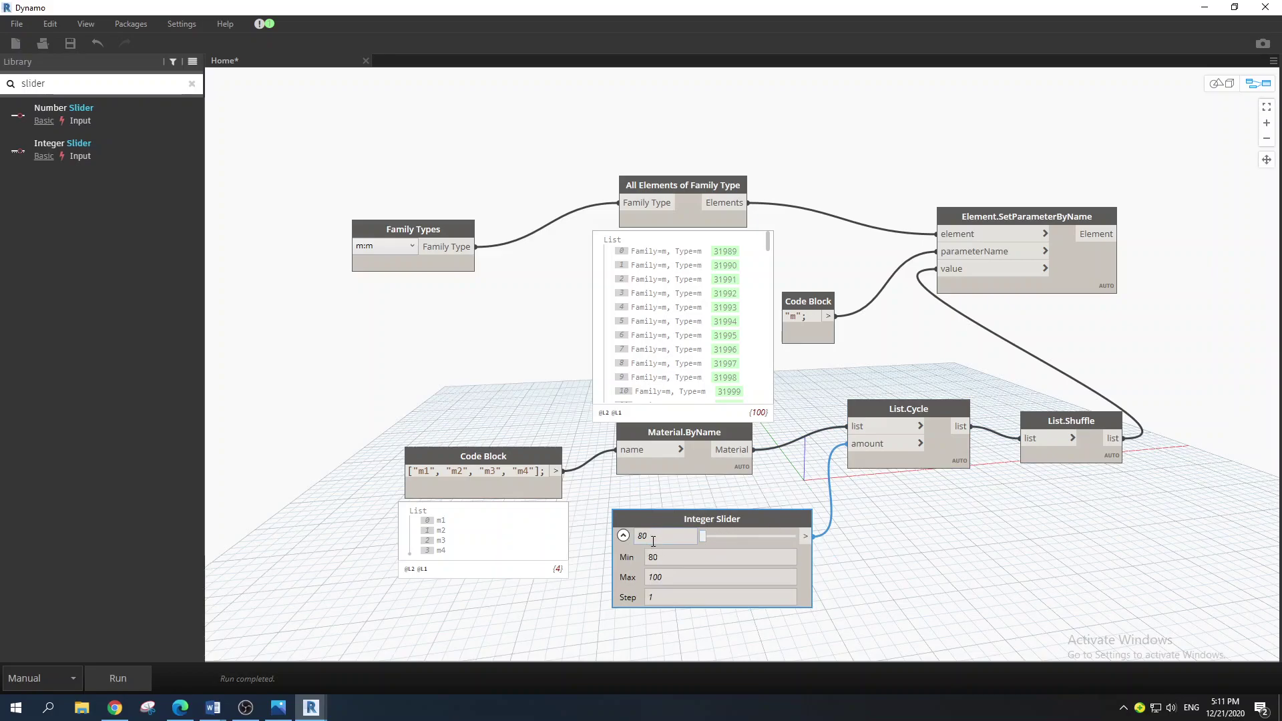
drag(702, 519, 696, 520)
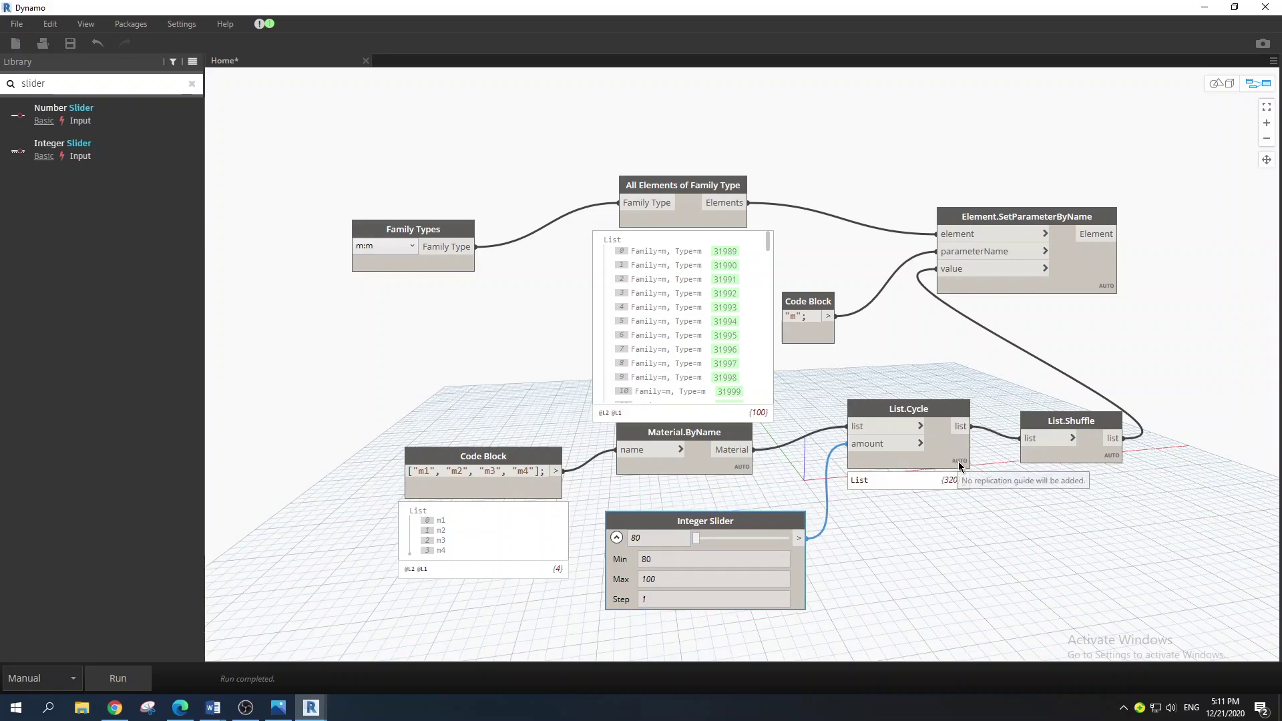
drag(750, 517, 708, 535)
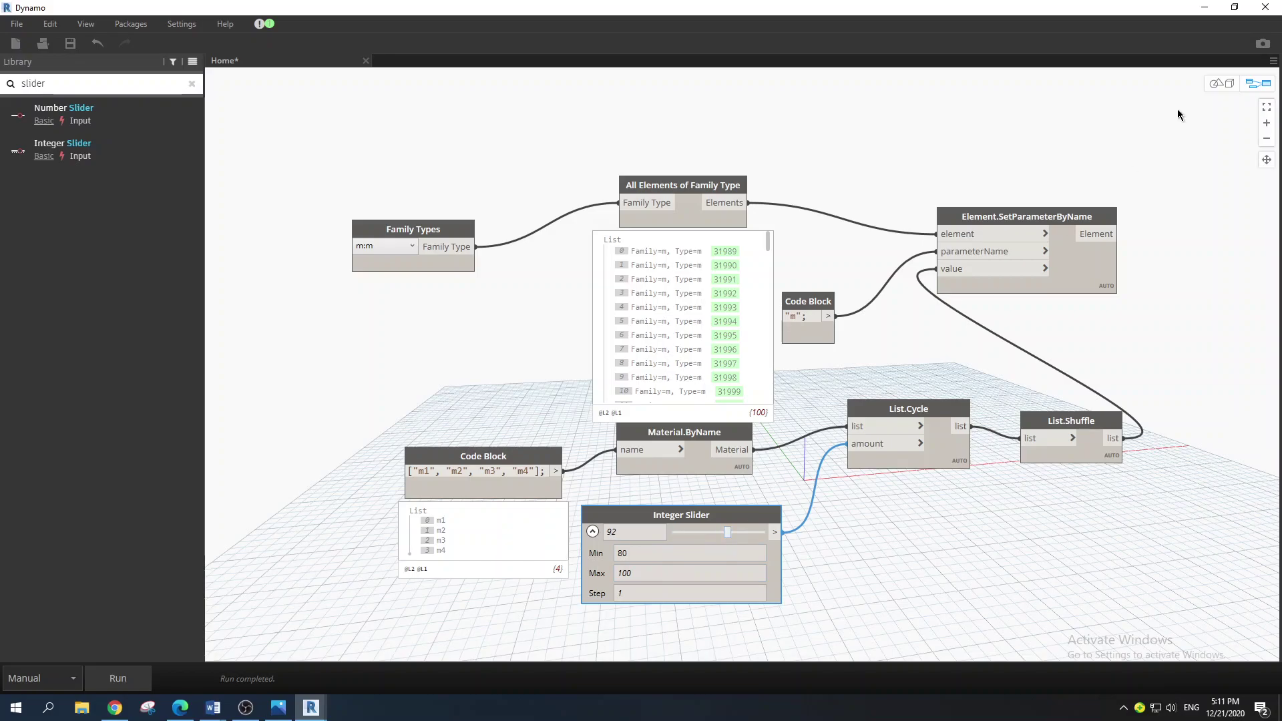
- Run the graph again beside the Revit model to reshuffle the panel materials, and return to the full-size Dynamo workspace
click(1236, 9)
drag(710, 163, 502, 41)
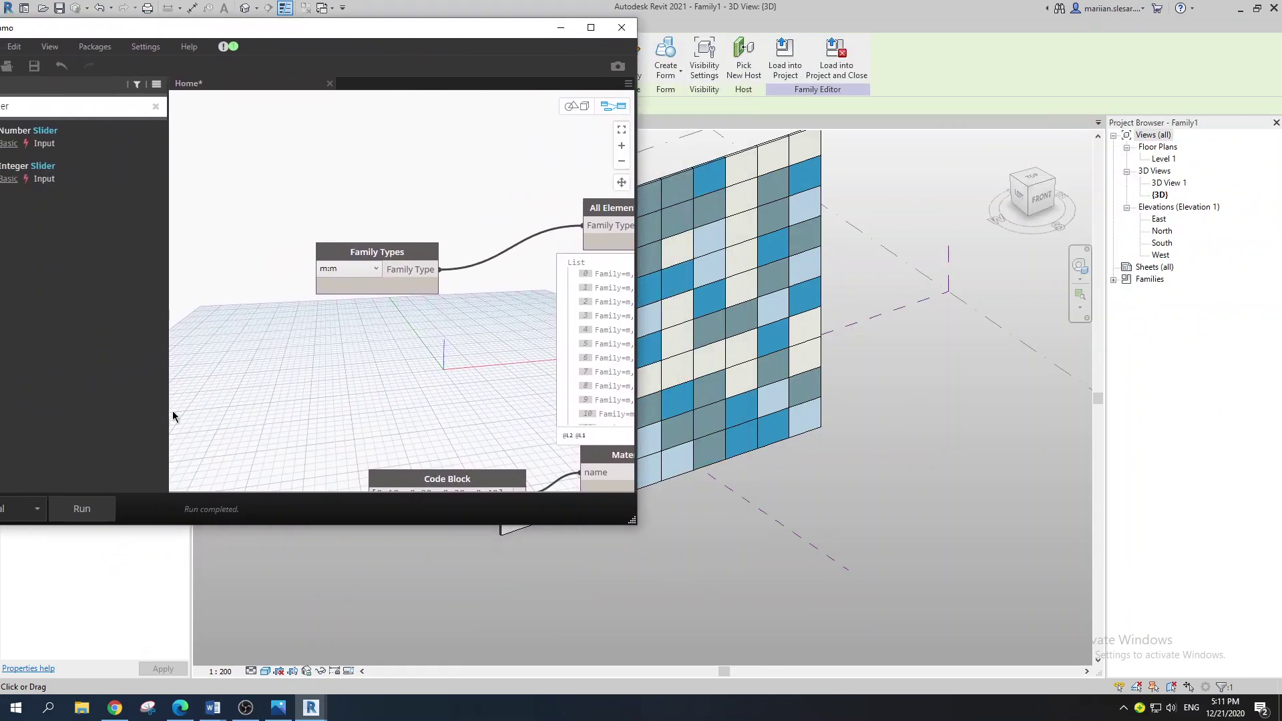
click(104, 516)
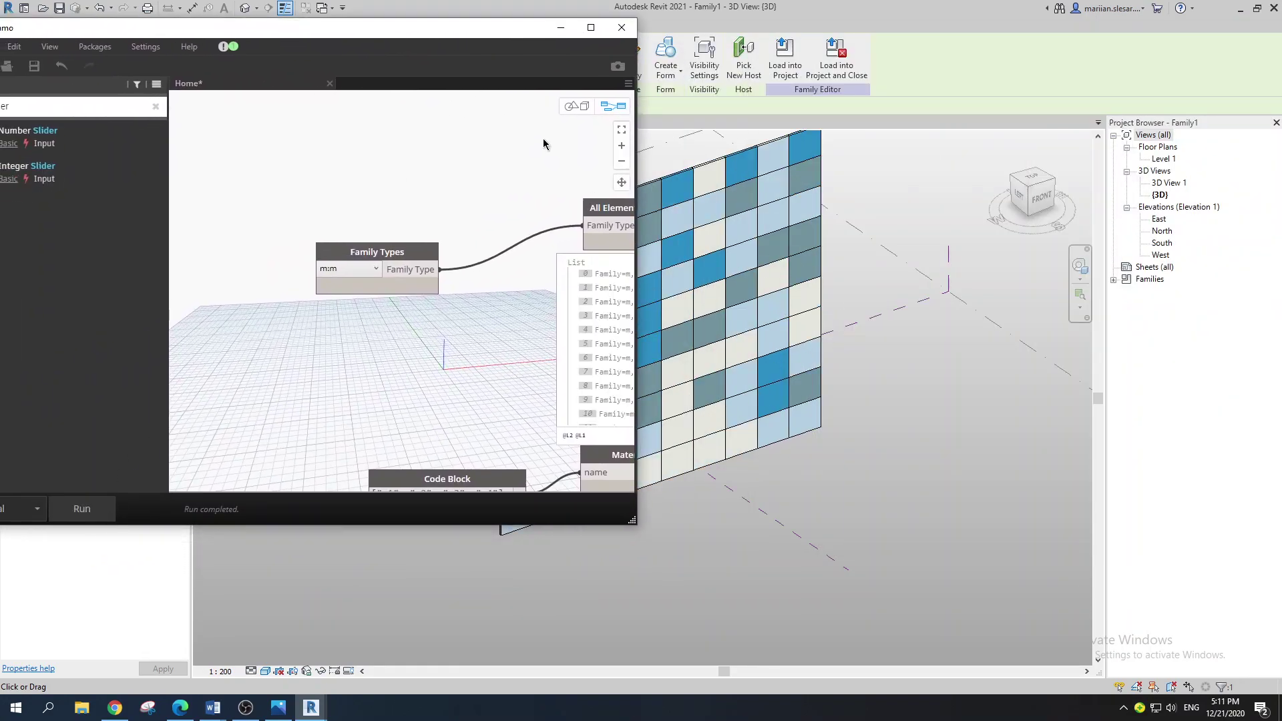
double_click(466, 14)
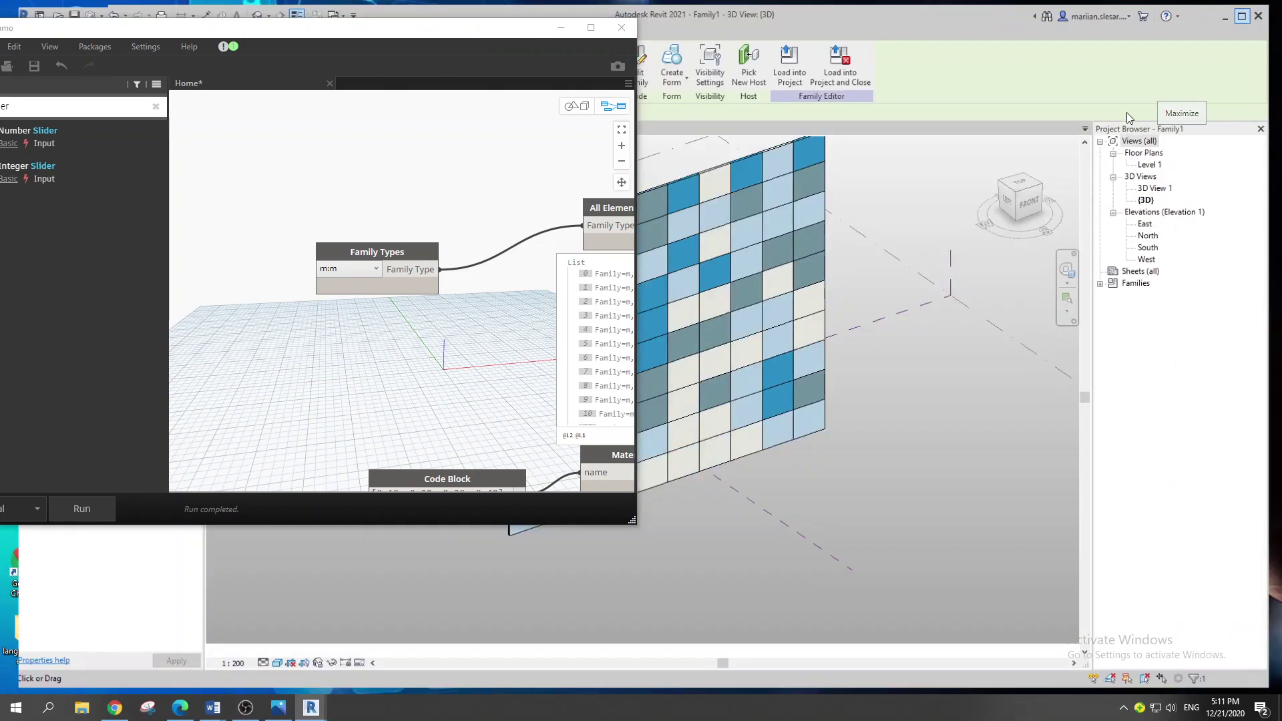
click(1242, 14)
drag(401, 28, 393, 200)
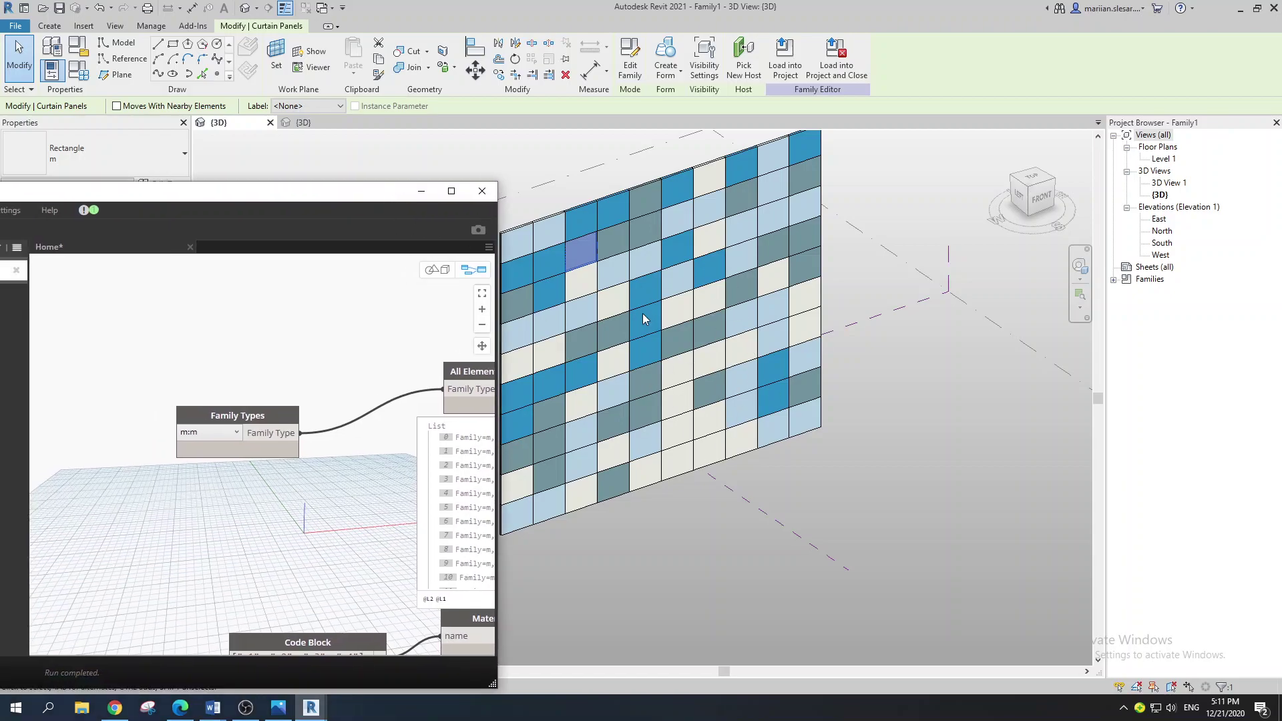
click(450, 193)
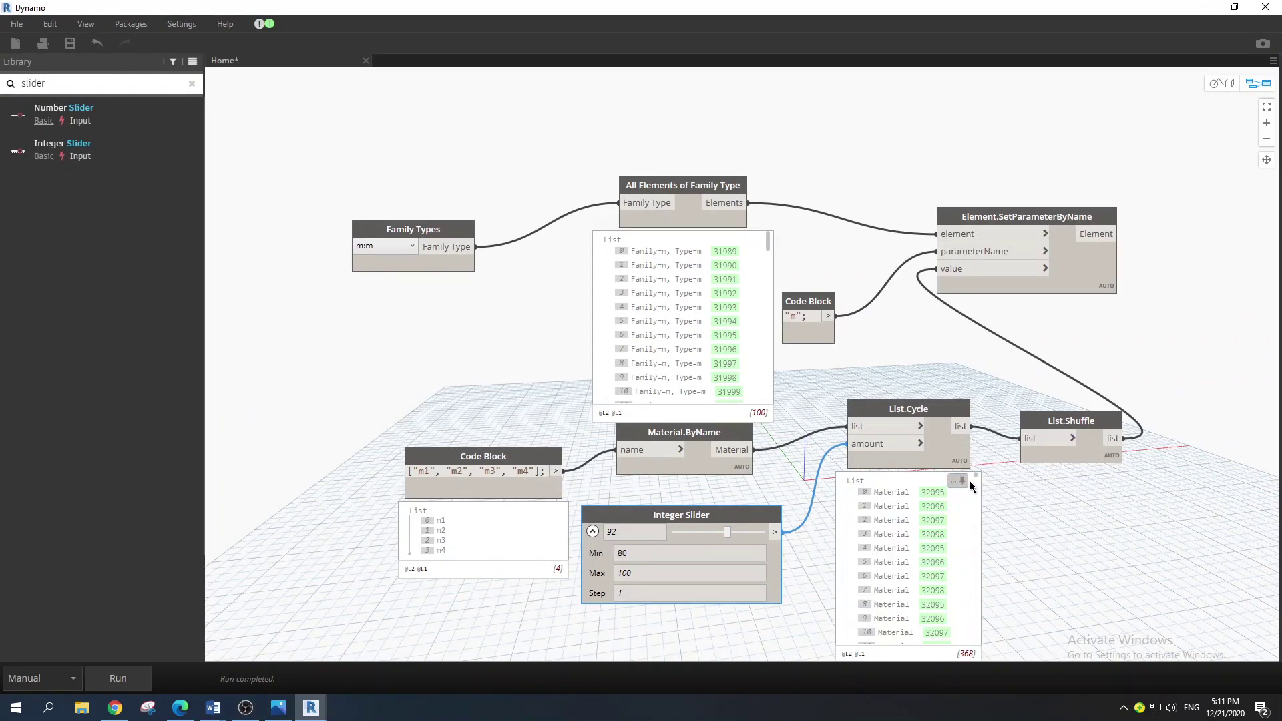
- Align List.Shuffle with List.Cycle and preview the output lists of both nodes
mouse_move(959, 481)
drag(1072, 419, 1067, 407)
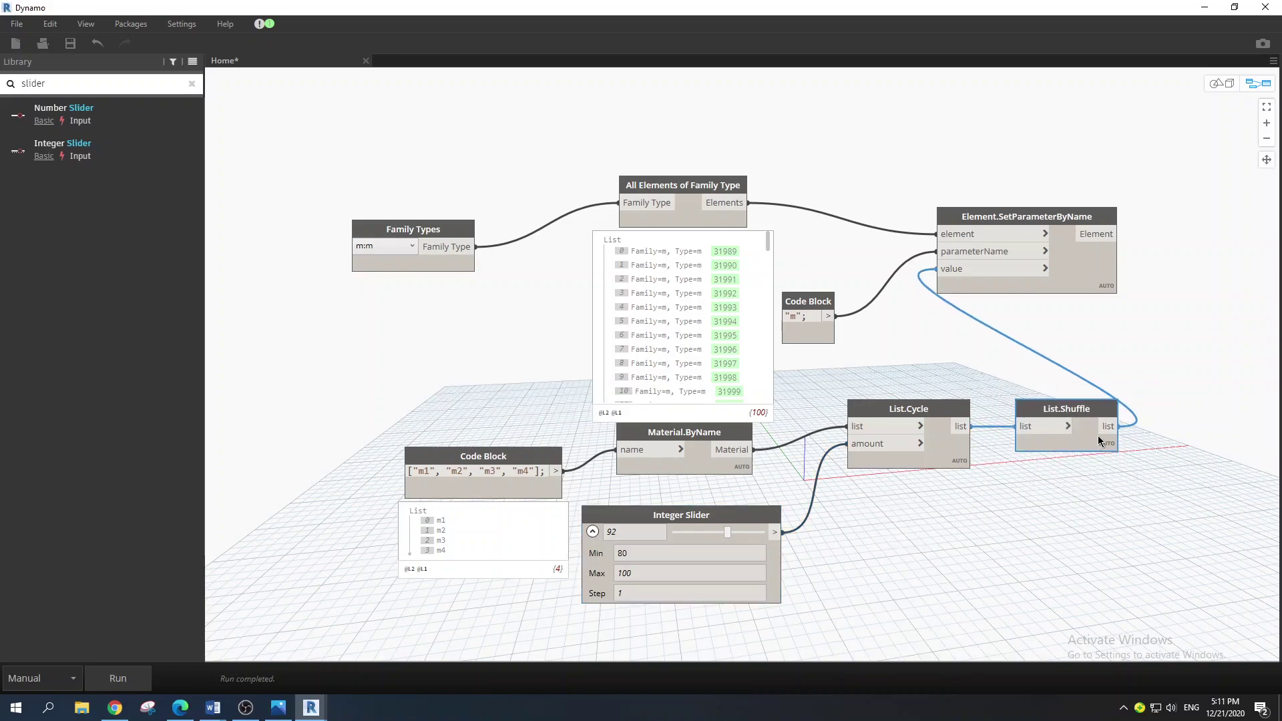
mouse_move(1111, 469)
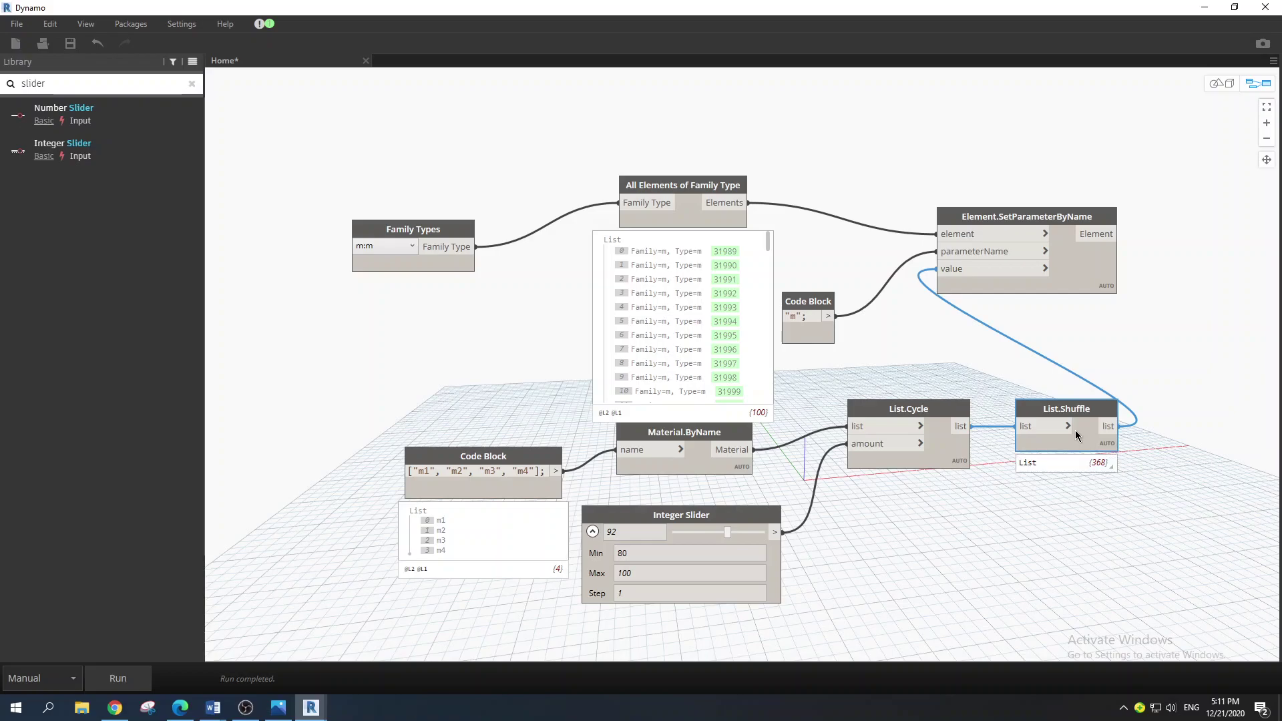
- Disconnect List.Shuffle, set it aside, and connect List.Cycle's output directly to Element.SetParameterByName's value input
click(938, 268)
click(1185, 359)
drag(1057, 422, 1101, 468)
click(1060, 473)
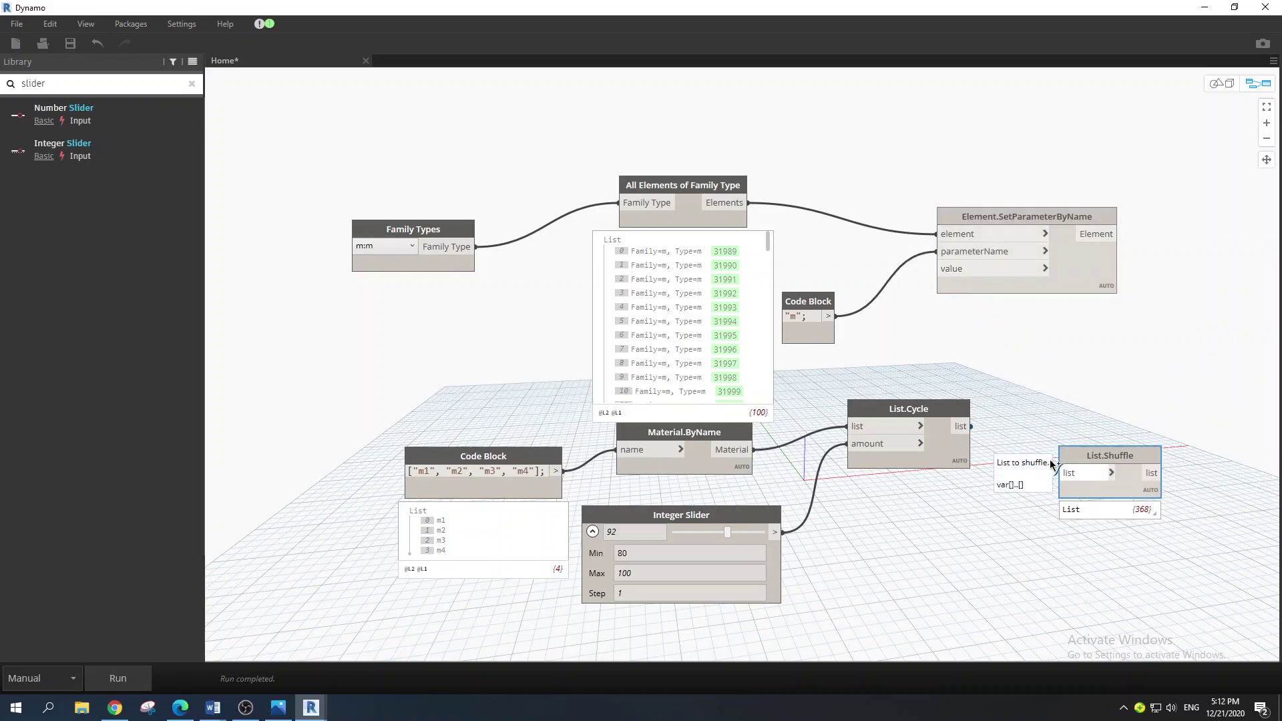
click(940, 269)
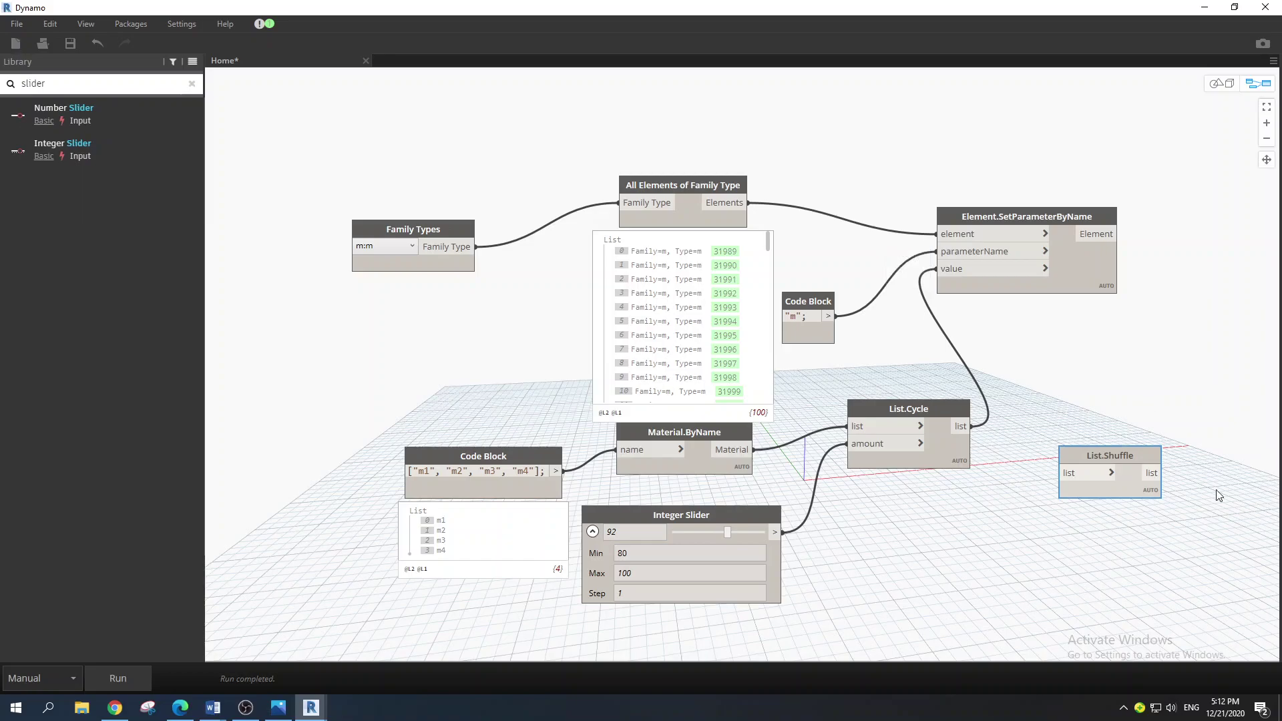
- Set the Integer Slider to 83 and run the graph to apply the unshuffled material cycle to the Revit panels
click(1202, 11)
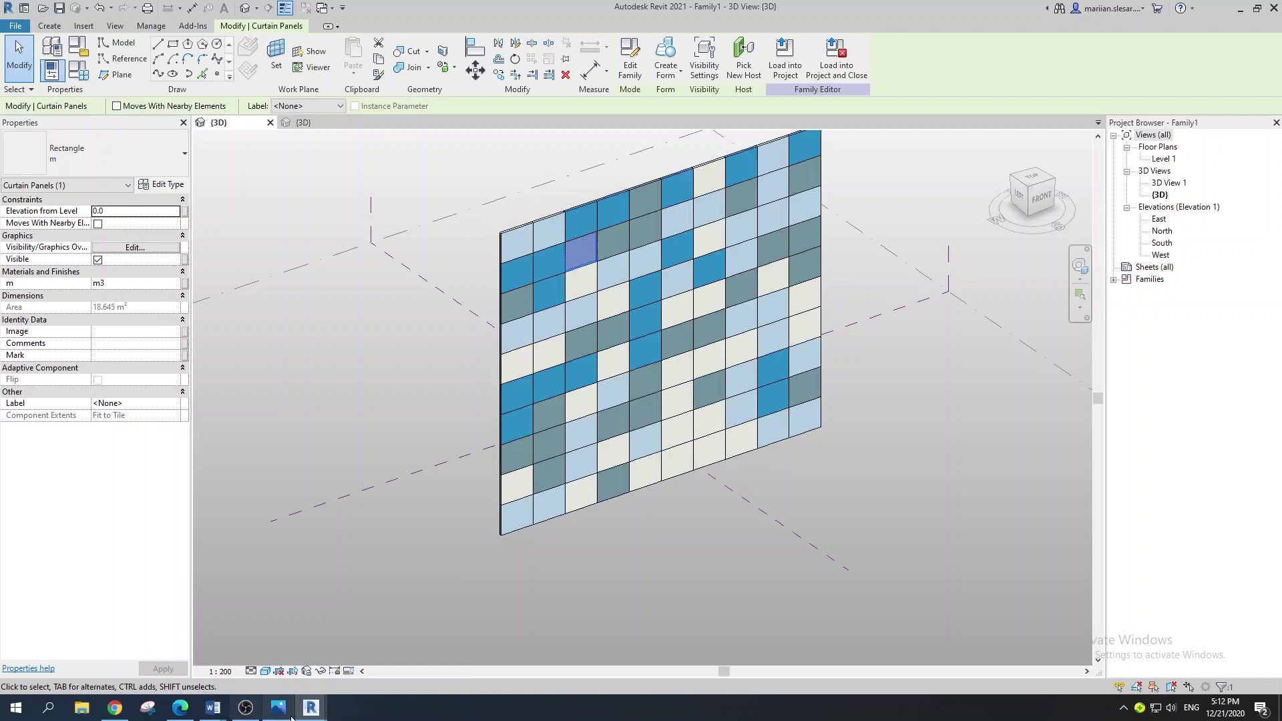
mouse_move(311, 708)
click(334, 684)
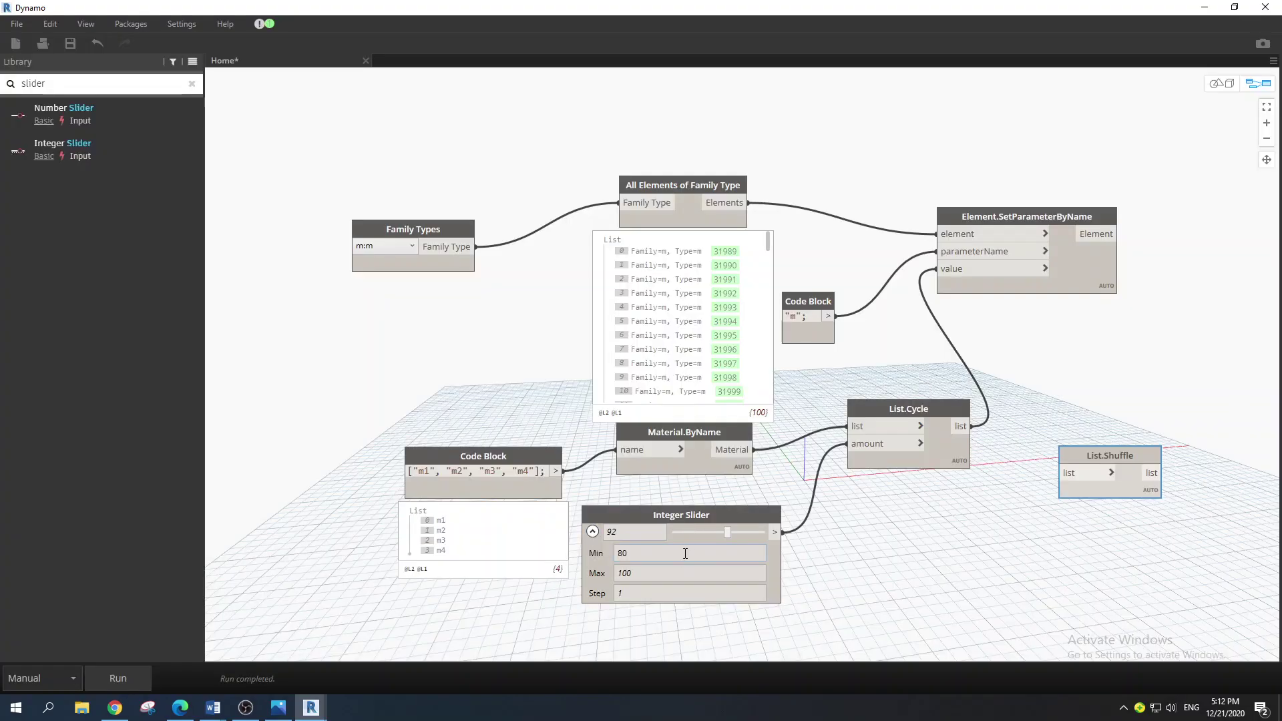
drag(732, 534, 695, 538)
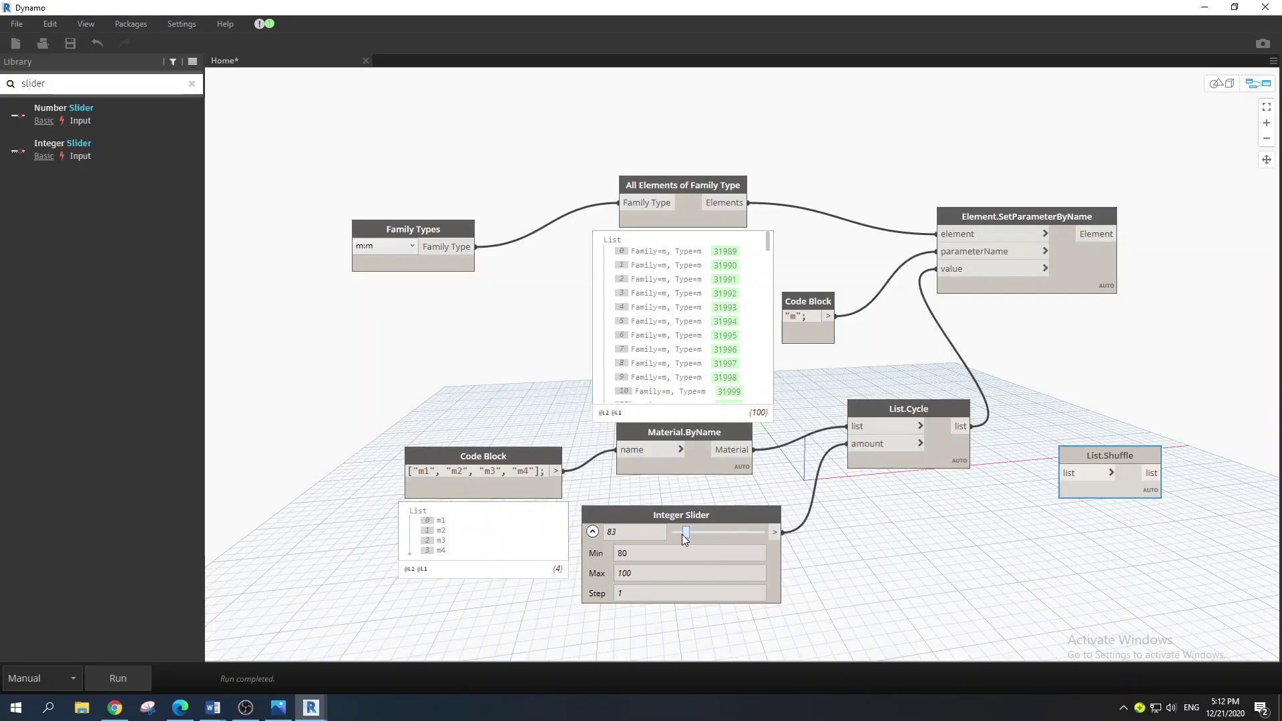
click(1235, 6)
drag(371, 203, 1276, 126)
click(847, 594)
drag(908, 114, 337, 87)
double_click(783, 74)
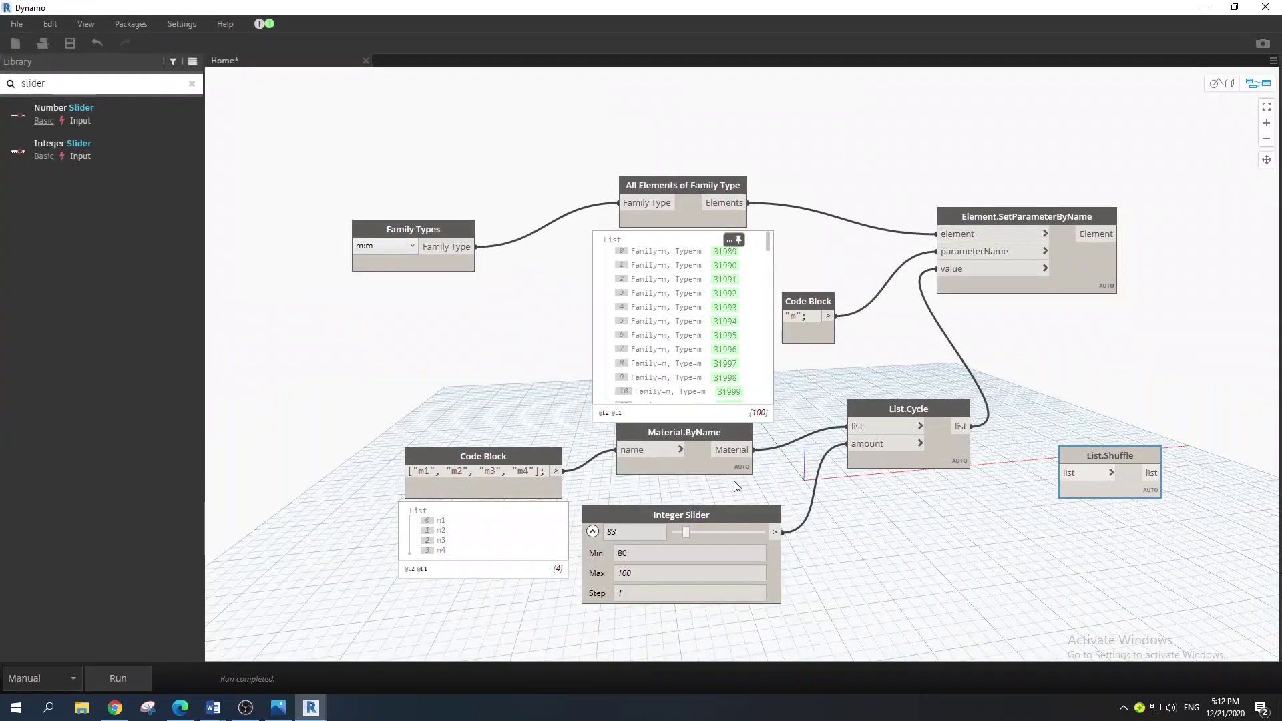
- Reconnect List.Cycle through List.Shuffle to Element.SetParameterByName's value input, repositioning both list nodes
mouse_move(962, 468)
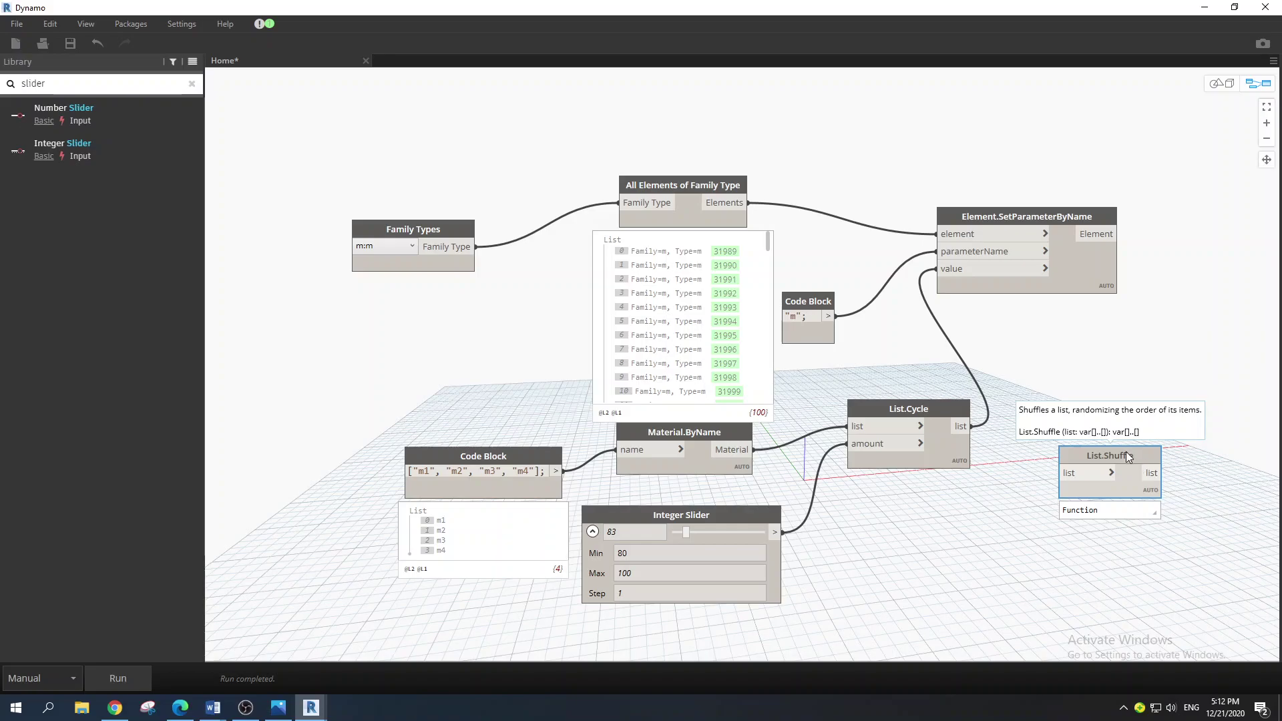
drag(1126, 452, 1123, 435)
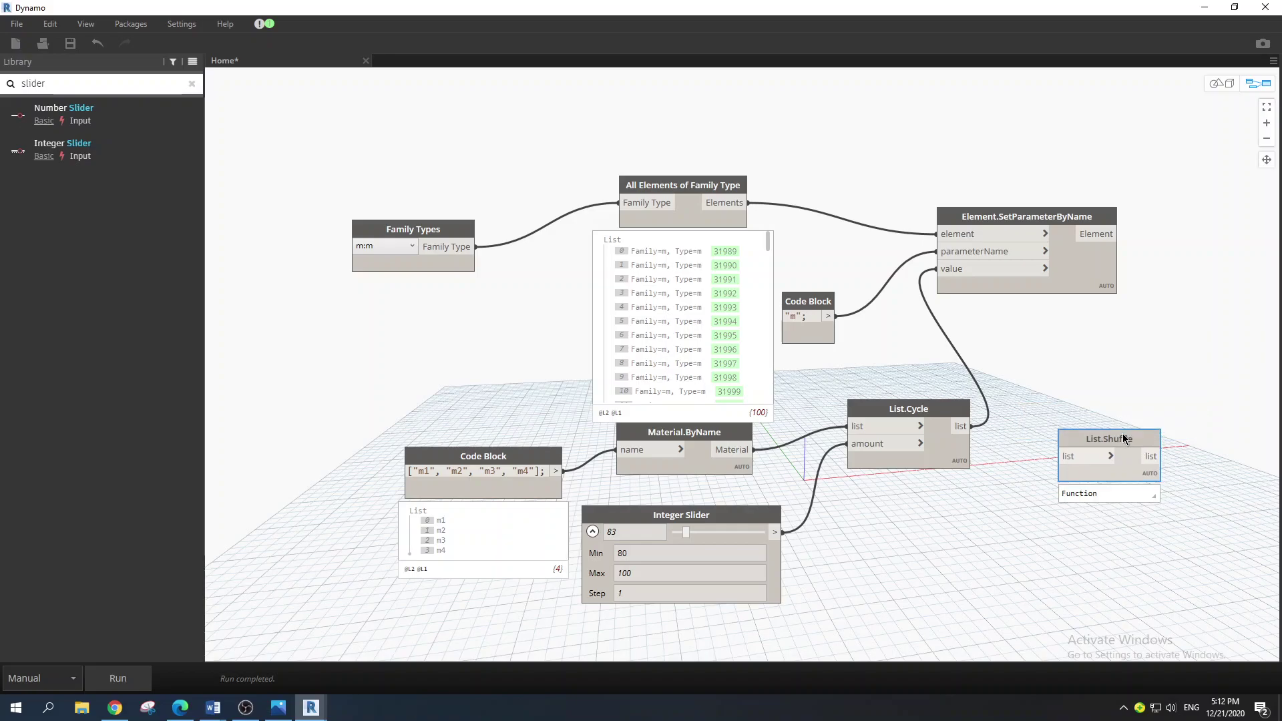
click(938, 269)
click(1063, 457)
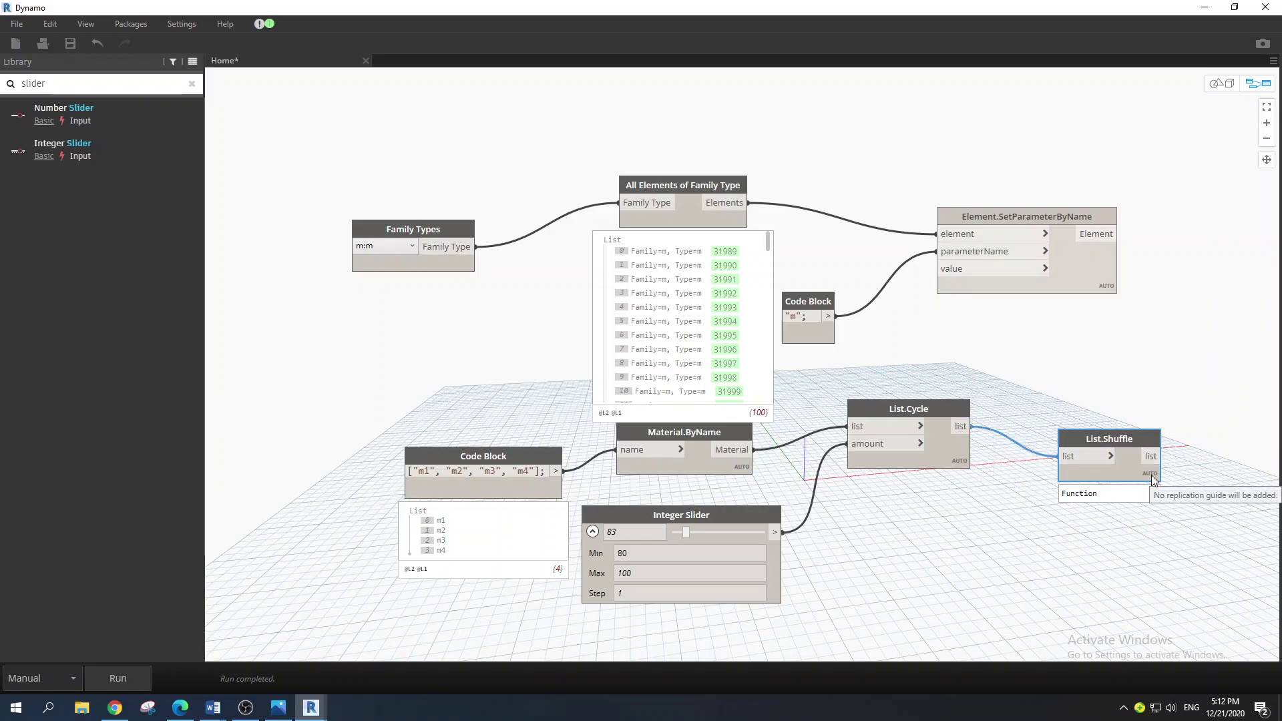
drag(909, 409, 908, 424)
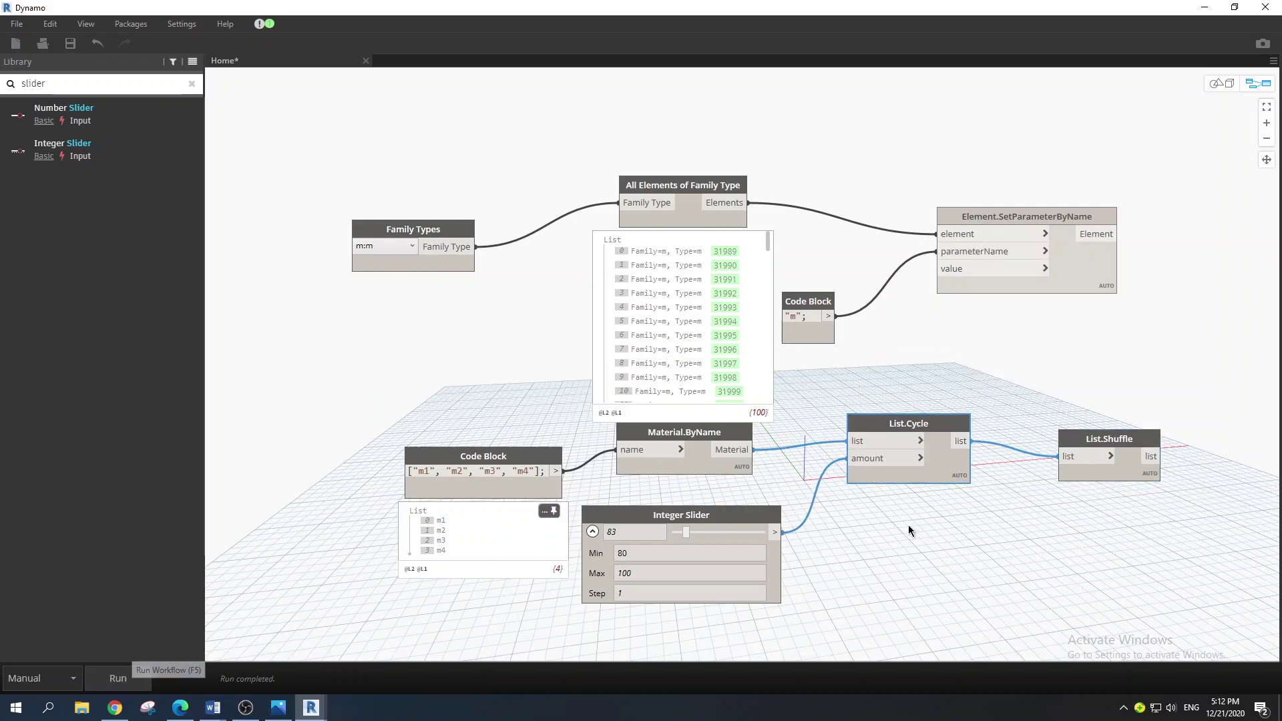
click(1163, 457)
click(937, 268)
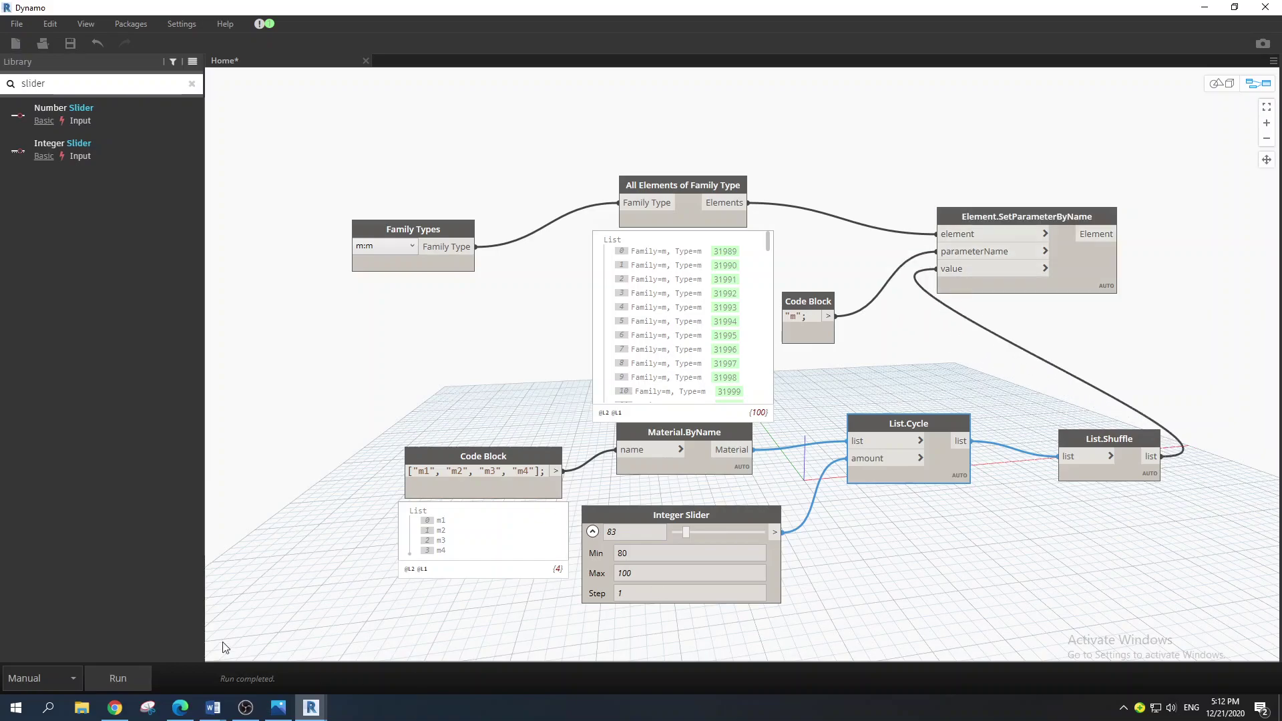
- Run the graph to apply the shuffled materials to the panels, and switch to Revit's 3D view to inspect the facade
click(1235, 7)
drag(563, 66, 1217, 73)
click(936, 553)
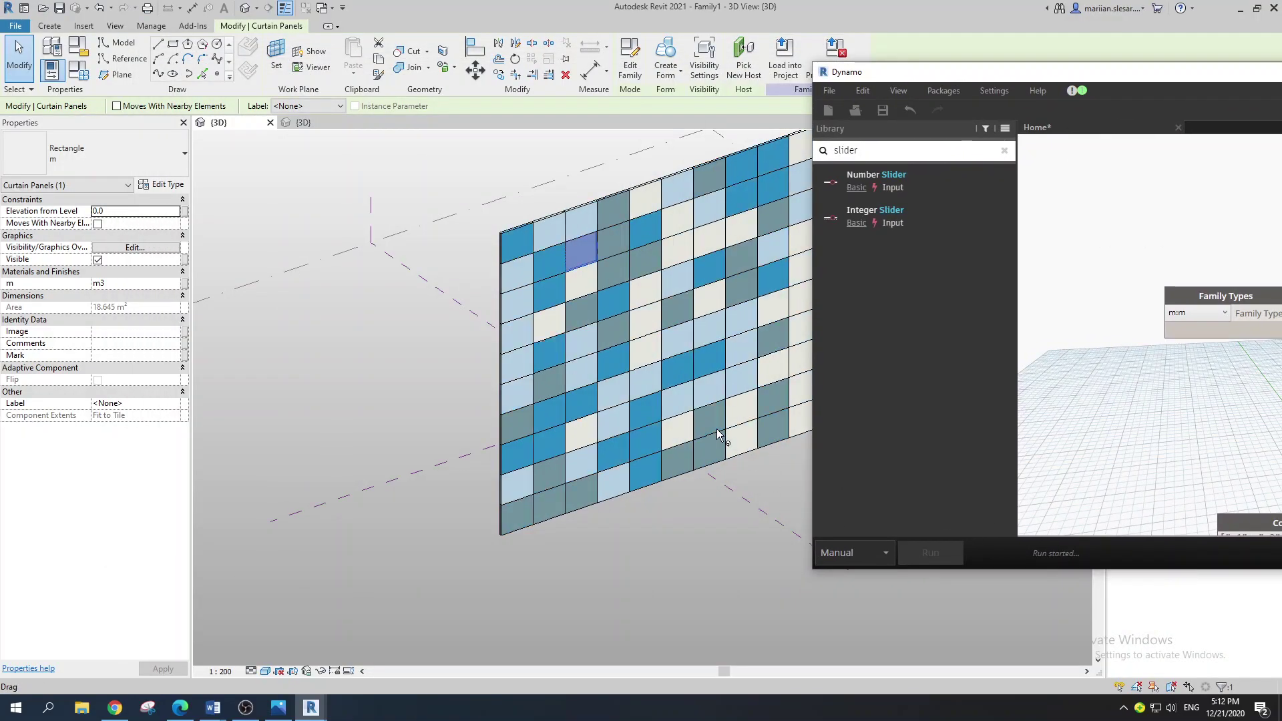
drag(881, 72, 194, 76)
click(762, 70)
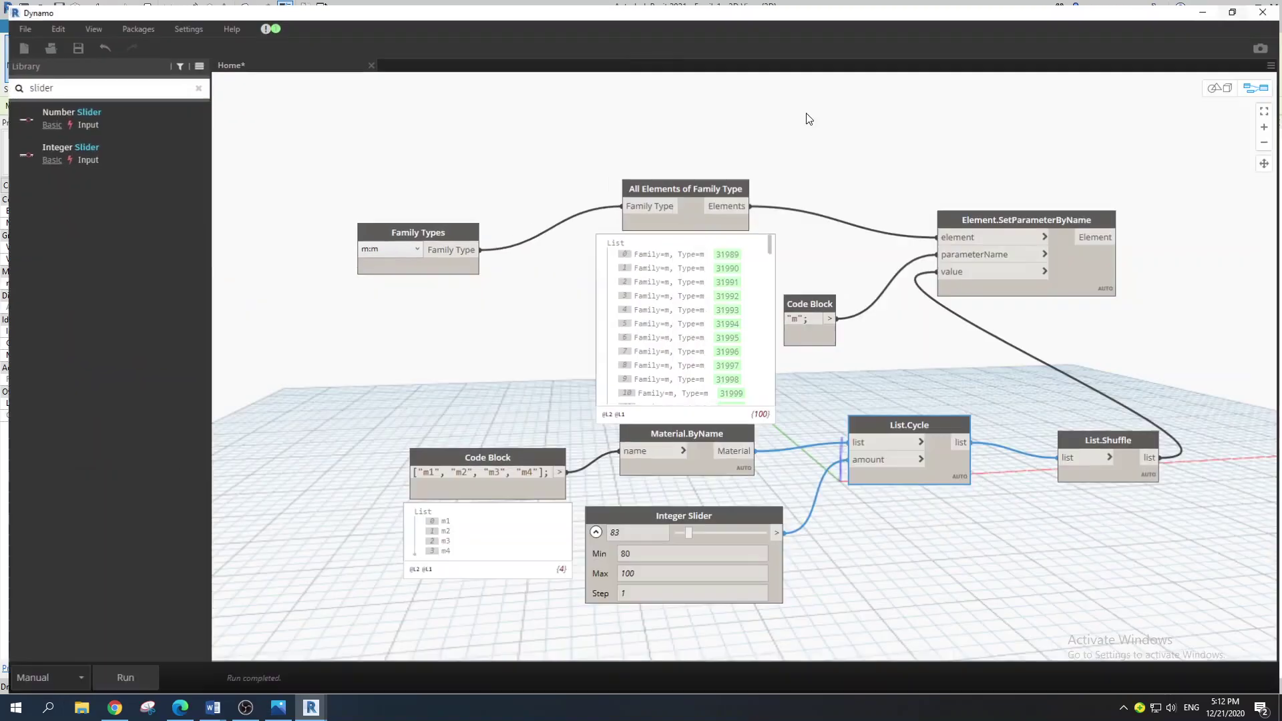
mouse_move(1139, 494)
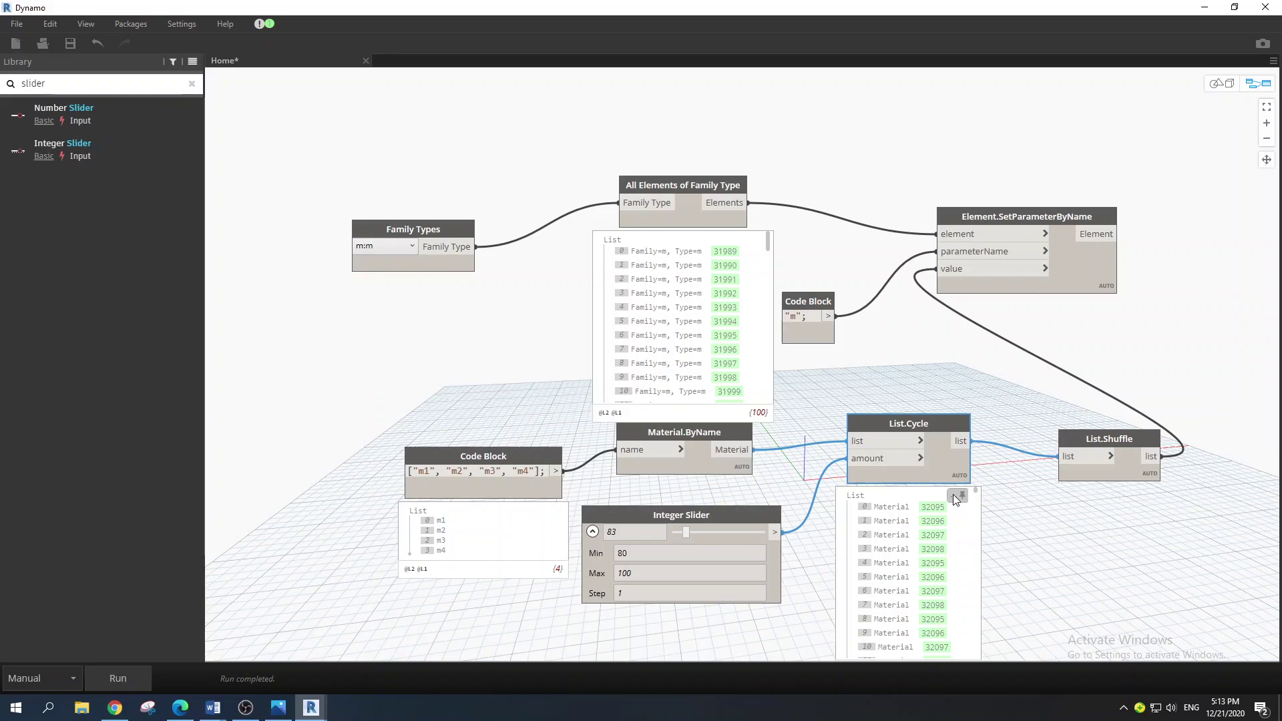
click(1205, 9)
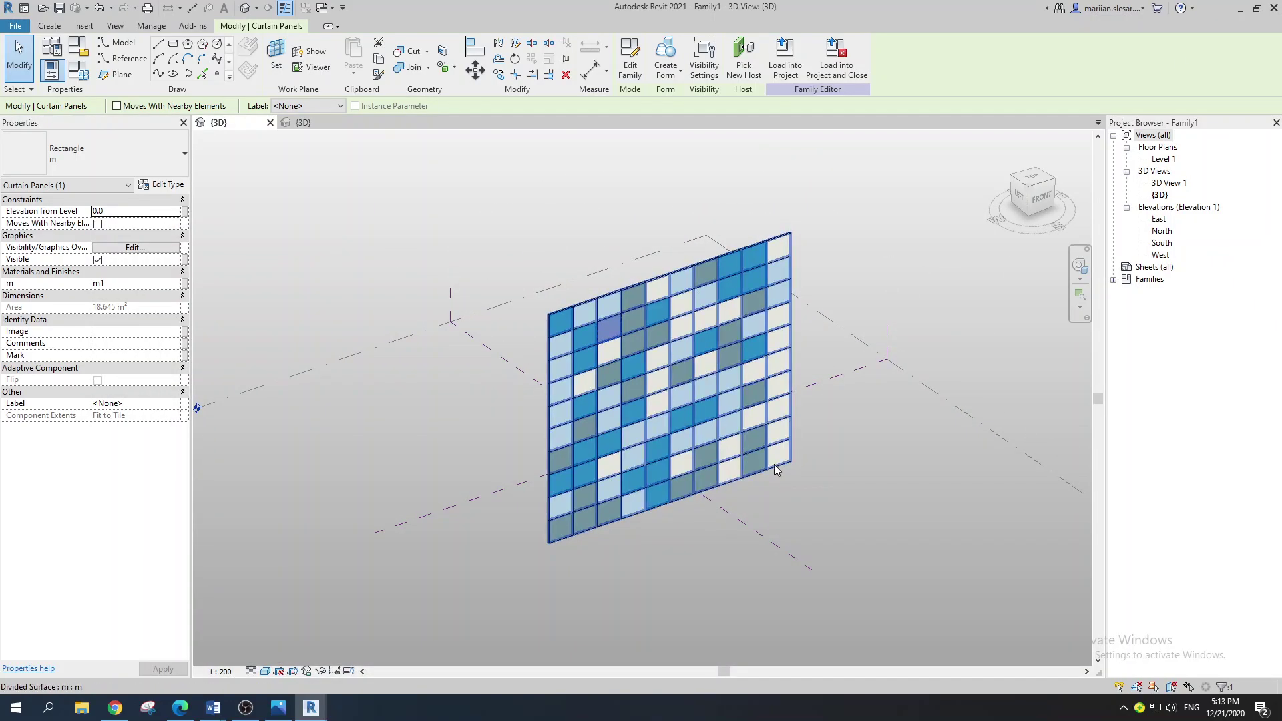
shift+middle_drag(774, 467, 744, 476)
- Try a darker, lit visual style for the 3D view and look at the facade from another angle
click(265, 672)
click(293, 657)
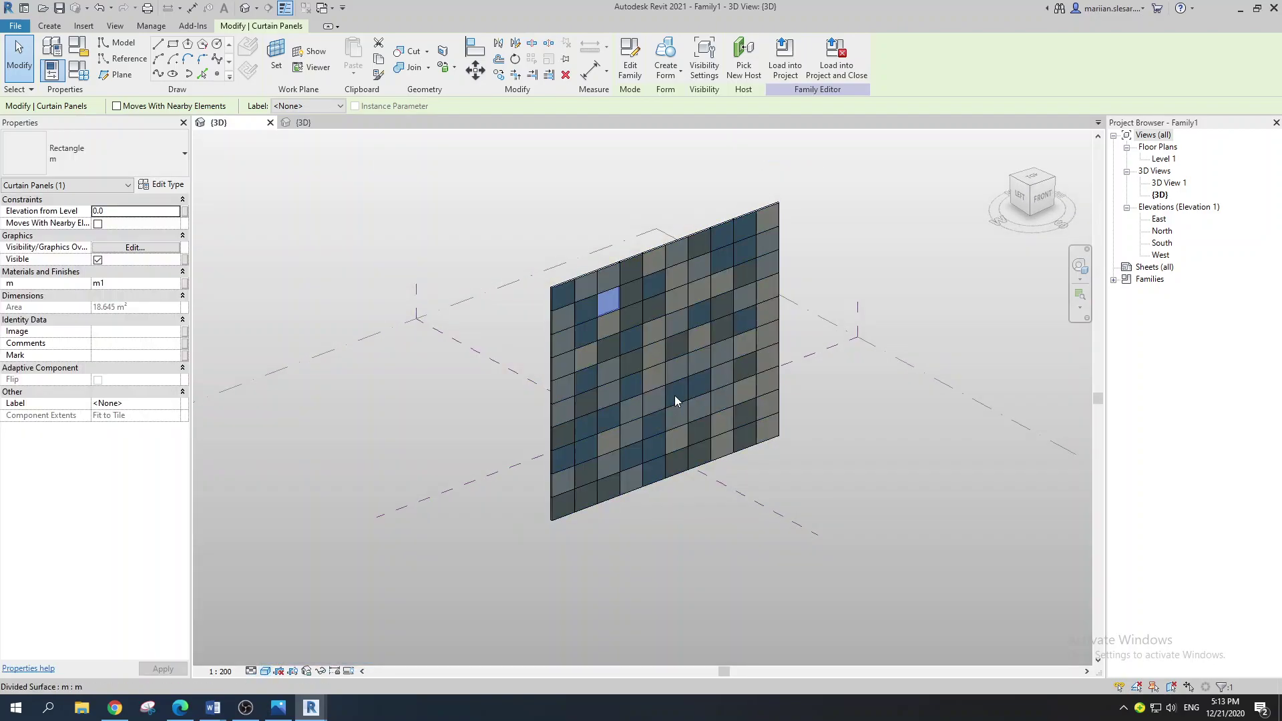
shift+middle_drag(661, 459, 828, 501)
- Set the 3D view's visual style to bright, flat colours, inspect the facade from several angles, and clear the panel selection
click(265, 671)
click(294, 642)
shift+middle_drag(882, 464, 783, 432)
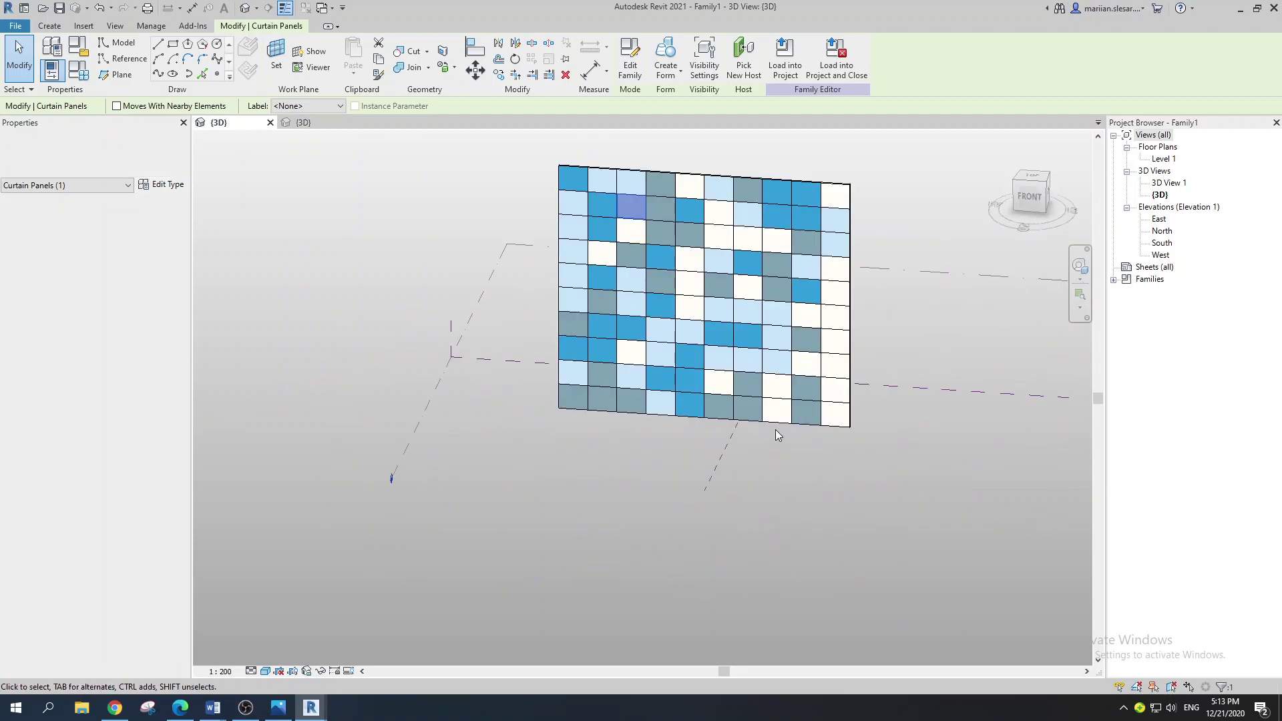
shift+middle_drag(699, 462, 766, 530)
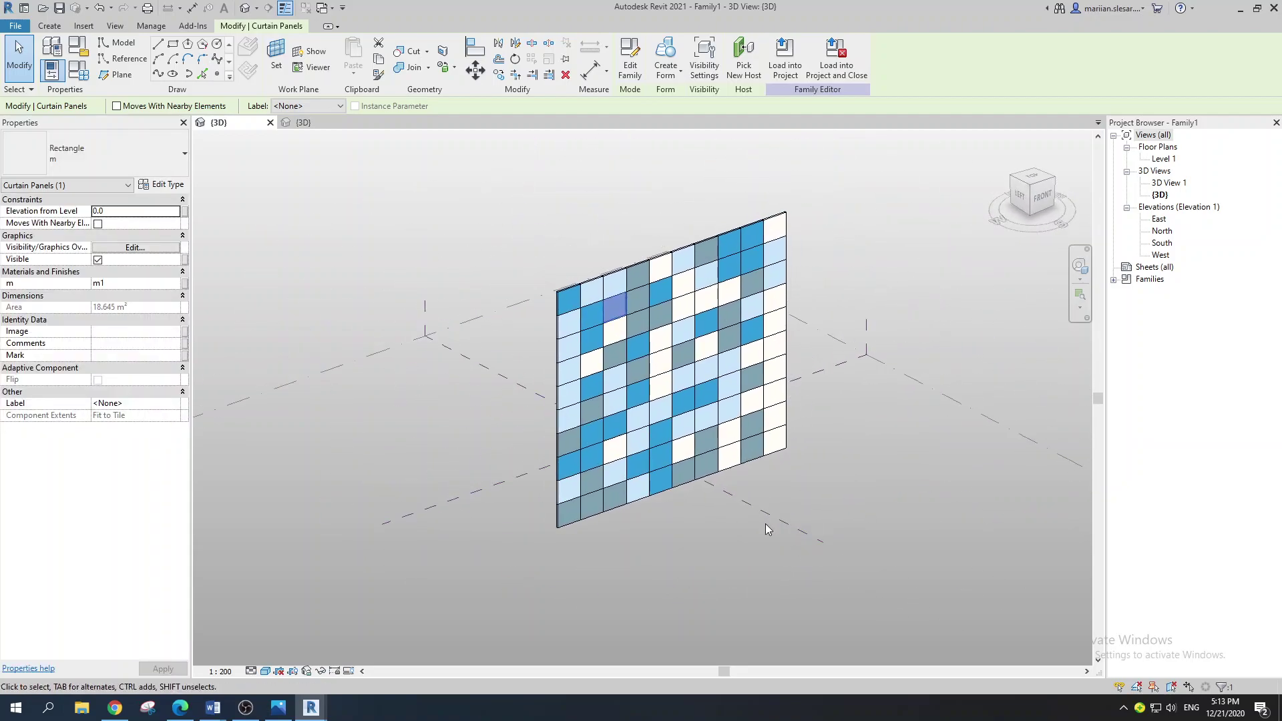
click(753, 517)
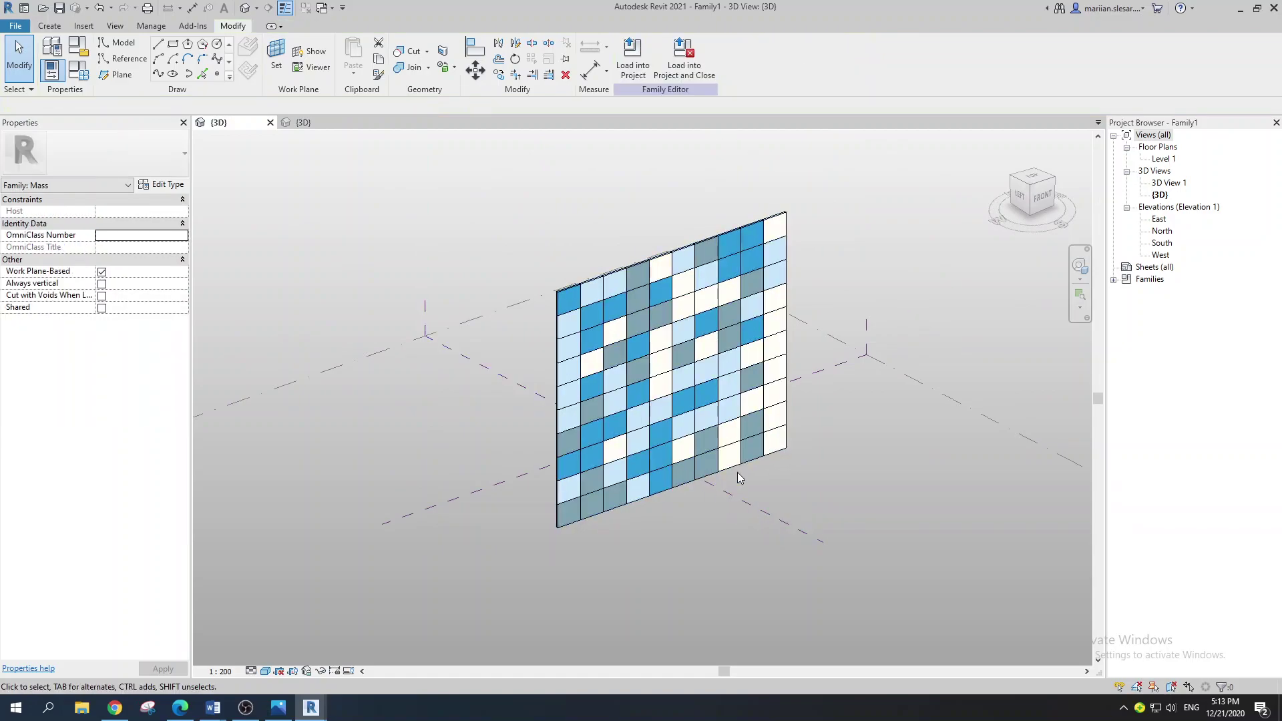